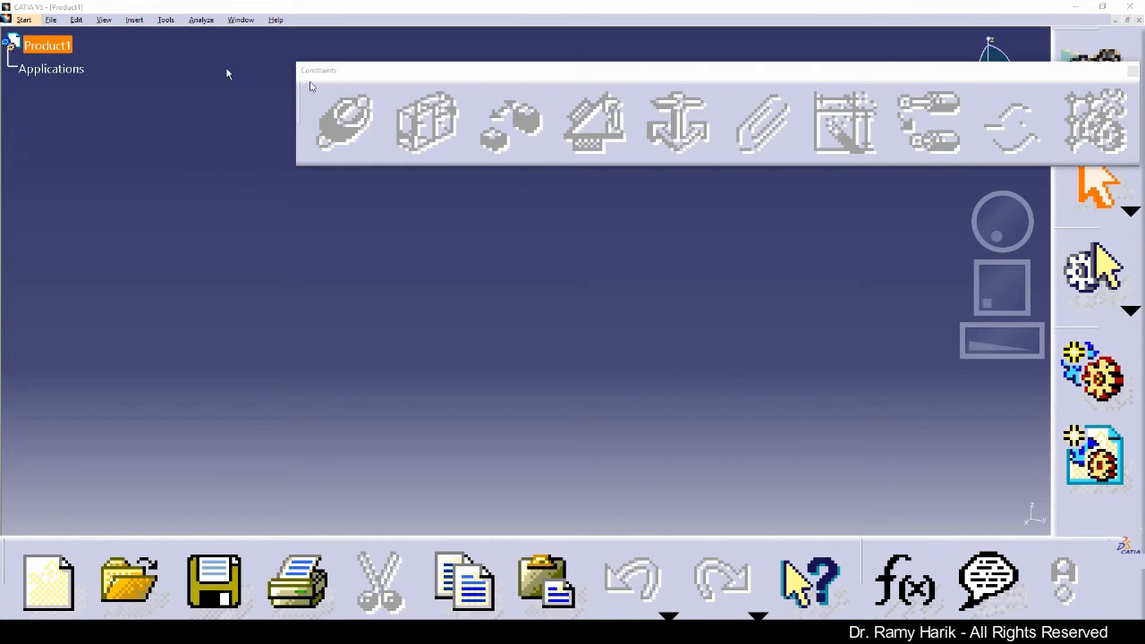
Browse the Customize dialog's pages and reduce the toolbar icon size ratio from its maximum.
left_click(166, 20)
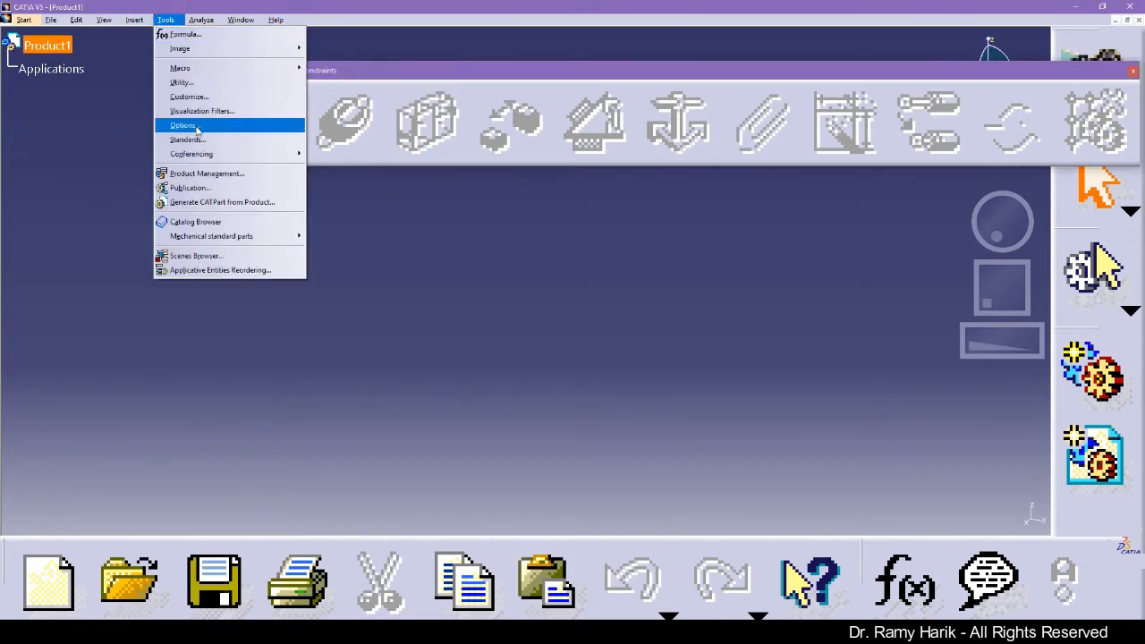
left_click(208, 98)
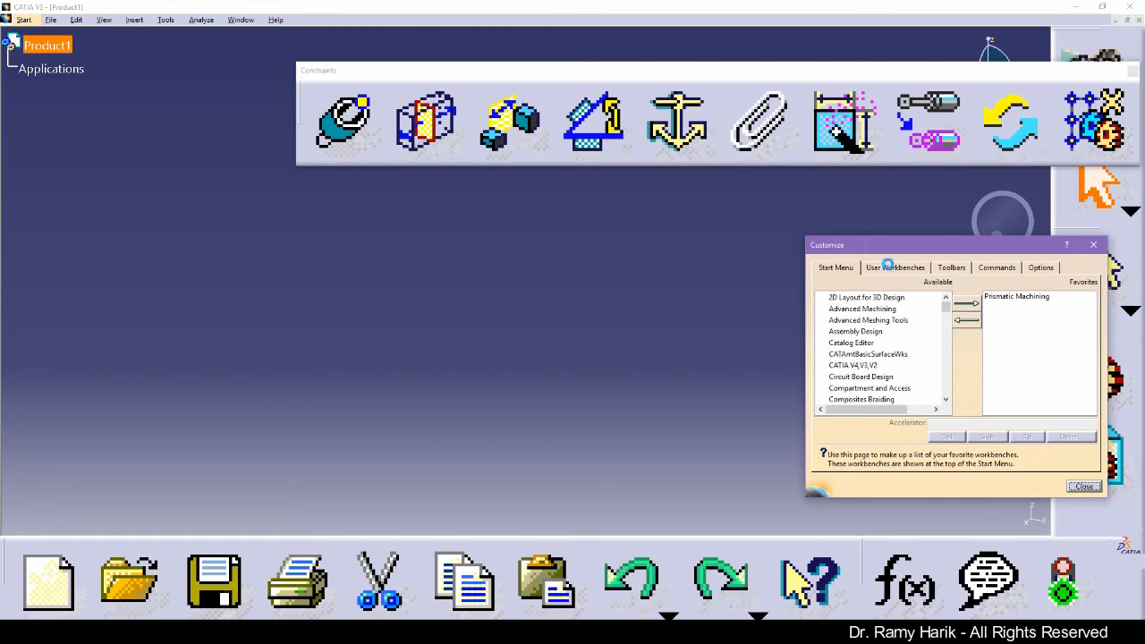
left_click(913, 267)
left_click(961, 266)
left_click(998, 267)
left_click(1031, 271)
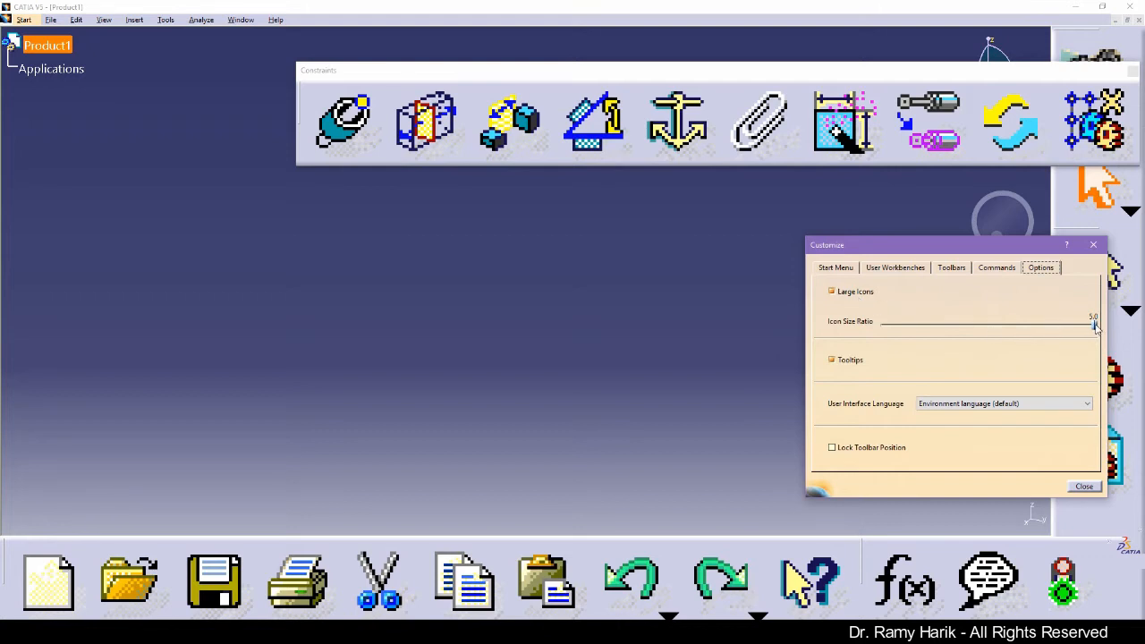
left_click_drag(1096, 328, 912, 333)
left_click(1020, 400)
left_click(1086, 485)
Restart CATIA V5-6R2017 so the reduced icon size takes effect, and dismiss the welcome dialog.
left_click(1130, 7)
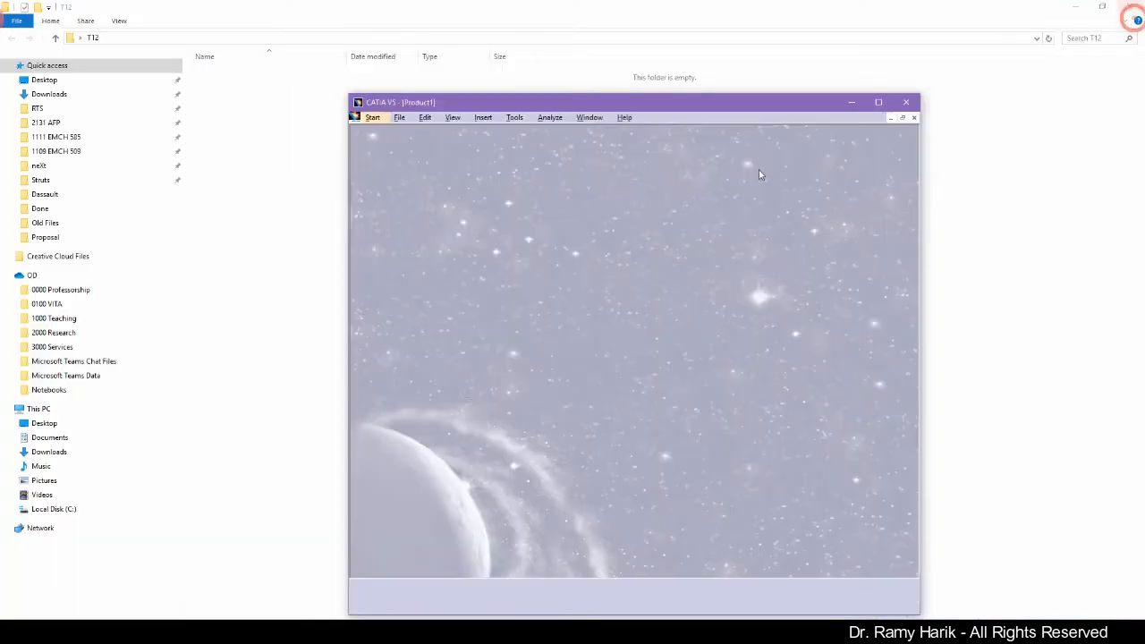
key("super")
type("cat")
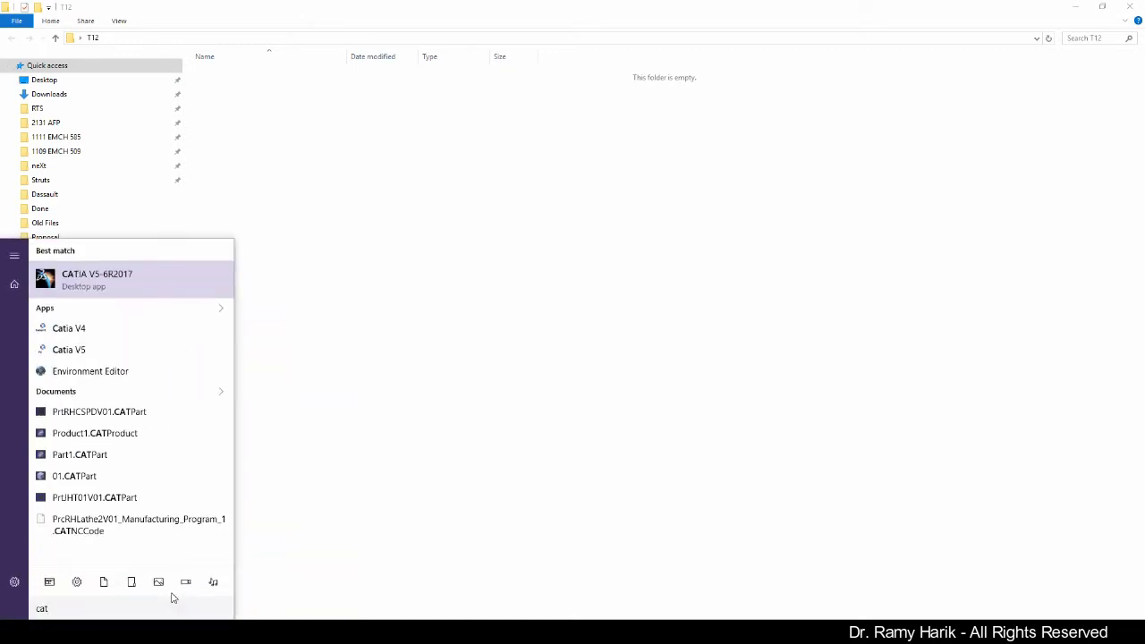
key("Return")
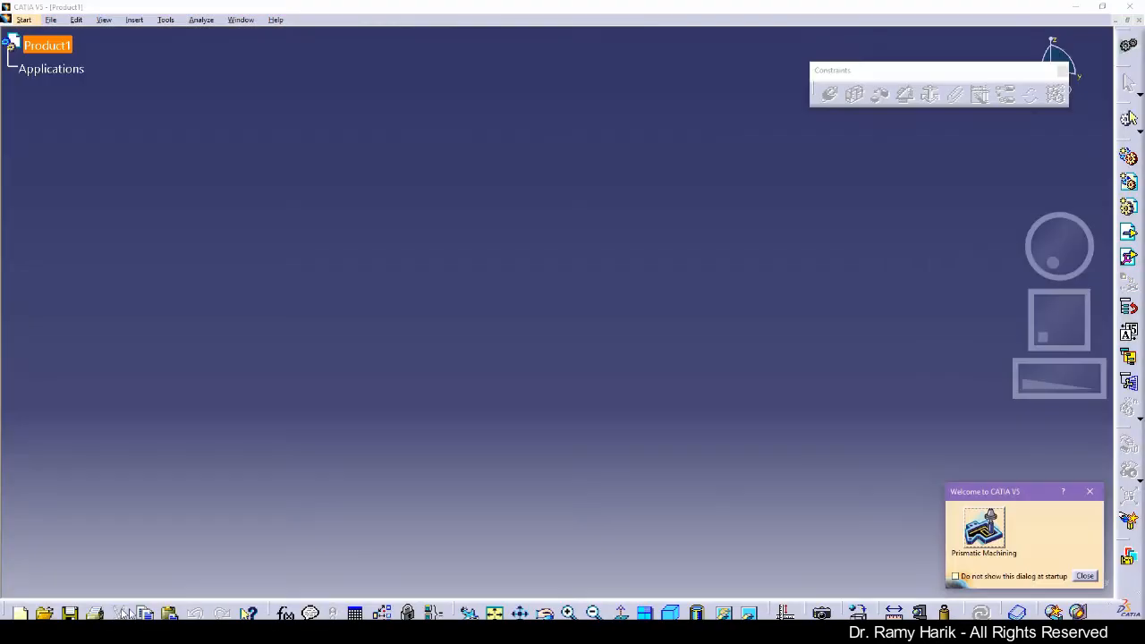
left_click(1084, 576)
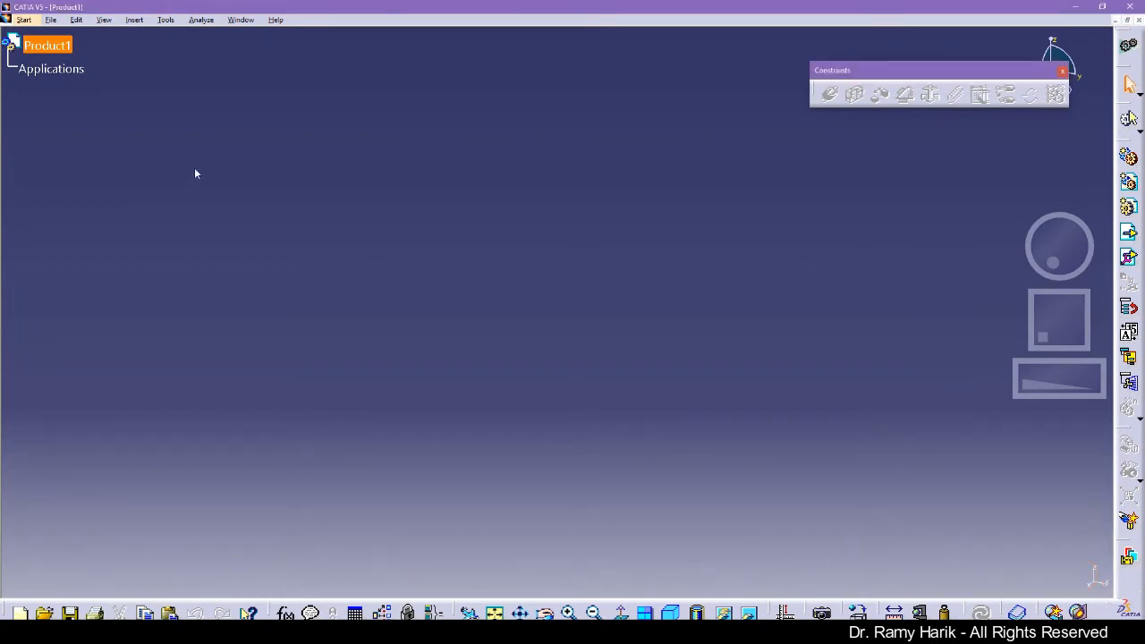
Set the toolbar icon size ratio to 1.0 in the customization options.
left_click(166, 20)
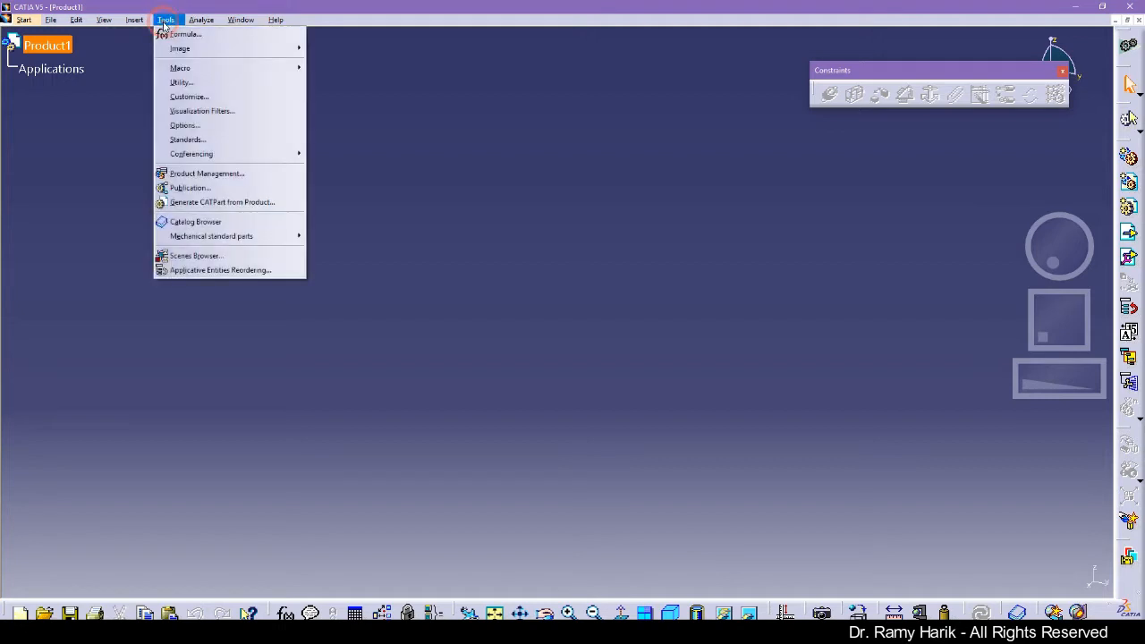
left_click(208, 98)
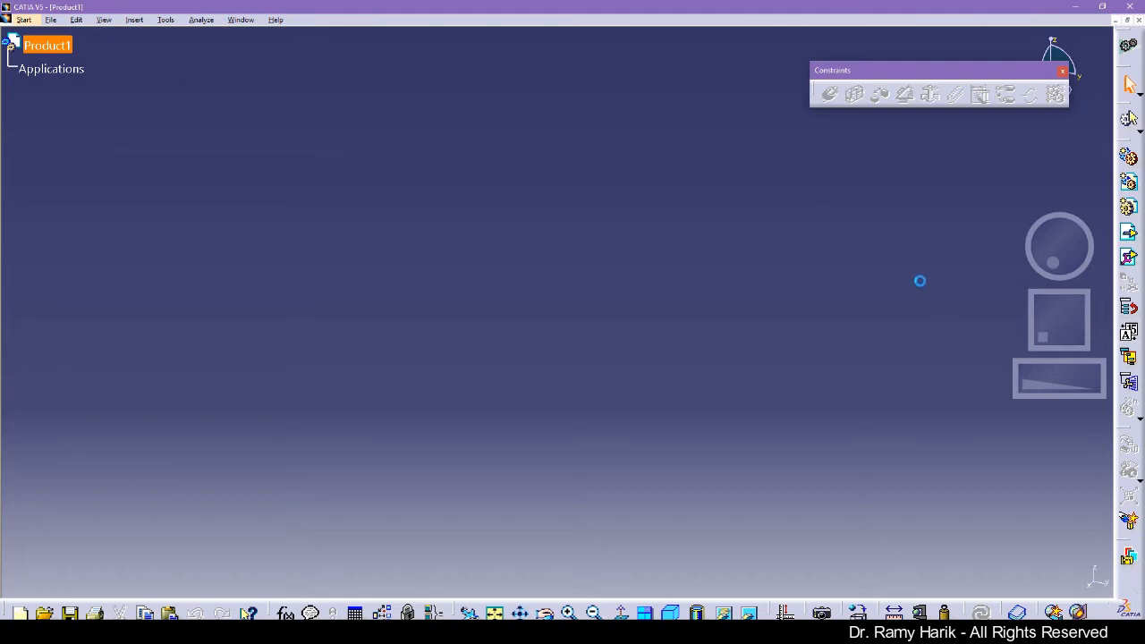
left_click(1040, 268)
left_click(897, 325)
left_click_drag(898, 325, 882, 325)
left_click(1017, 401)
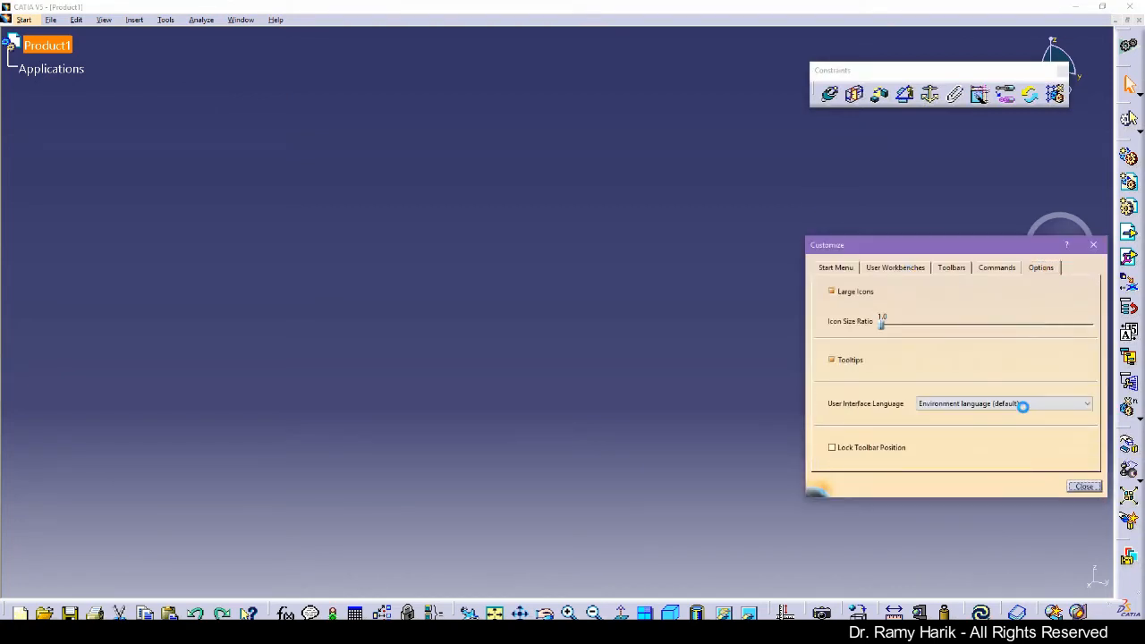
left_click(1084, 487)
Restart CATIA V5-6R2017, dismiss the welcome dialog and close the empty Product1 document.
left_click(1130, 7)
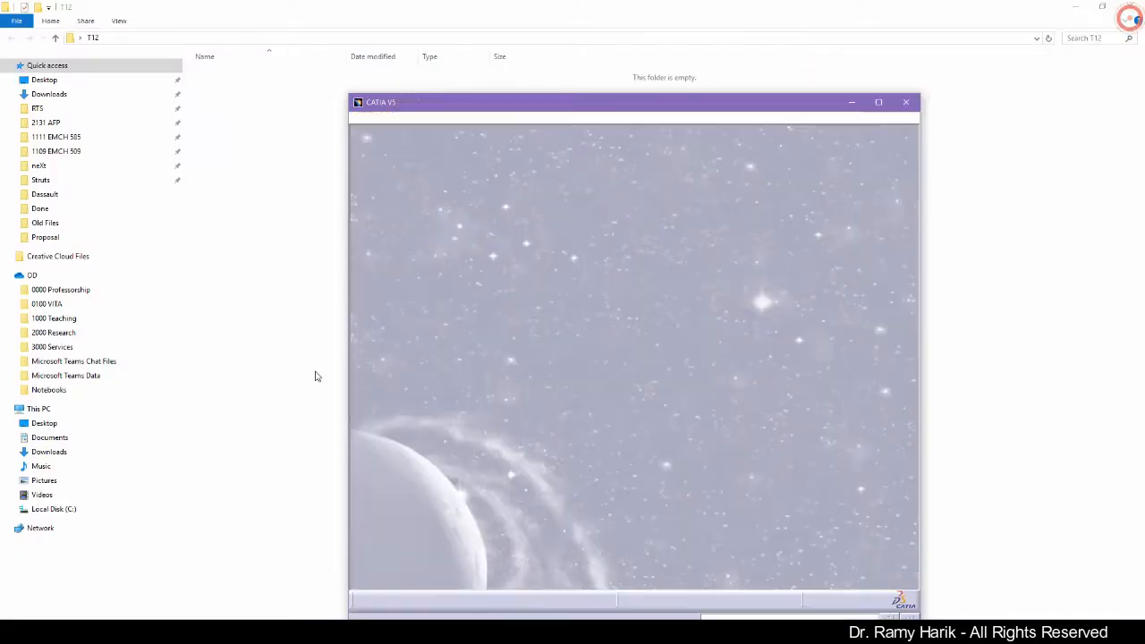
key("super")
type("cat")
key("Return")
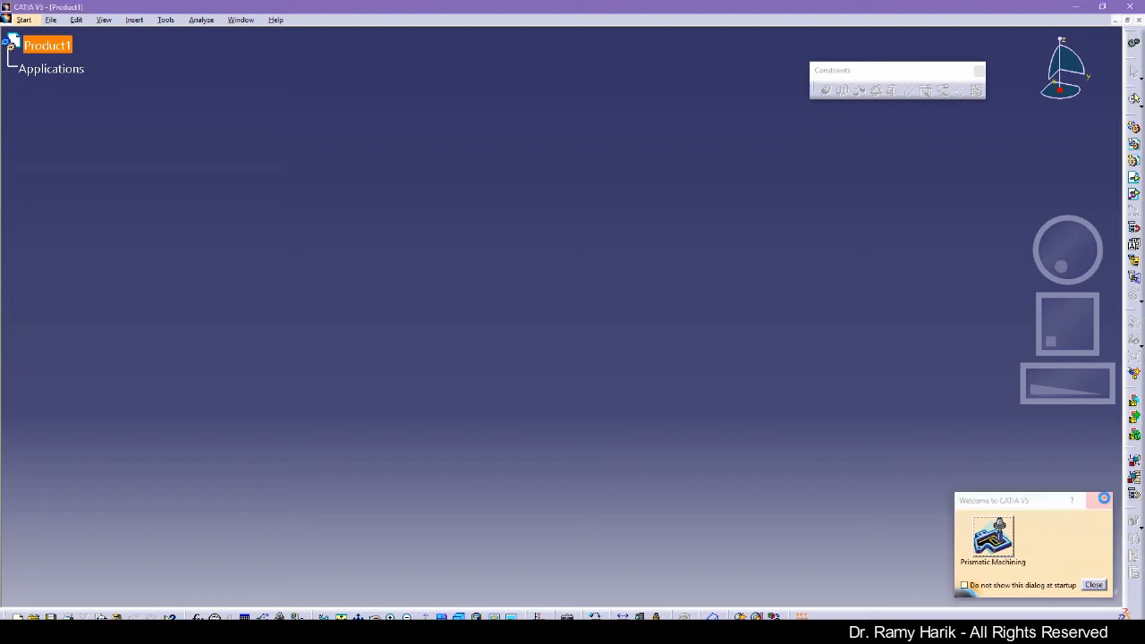
left_click(1099, 500)
left_click(1141, 21)
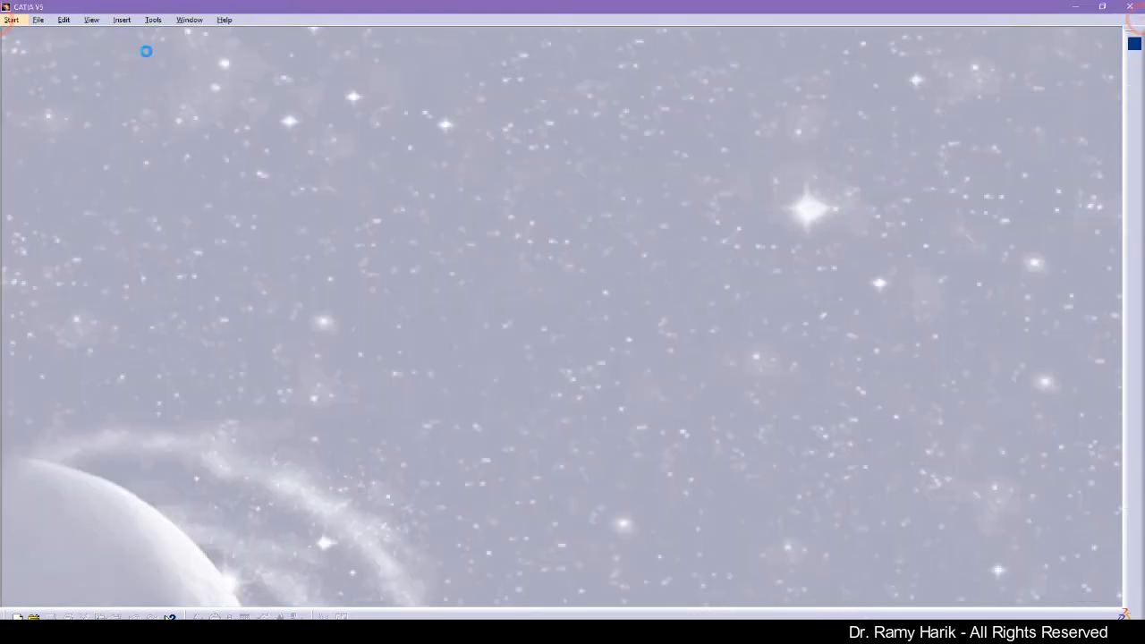
Remove Prismatic Machining from the favorite workbenches of the Start menu.
left_click(11, 19)
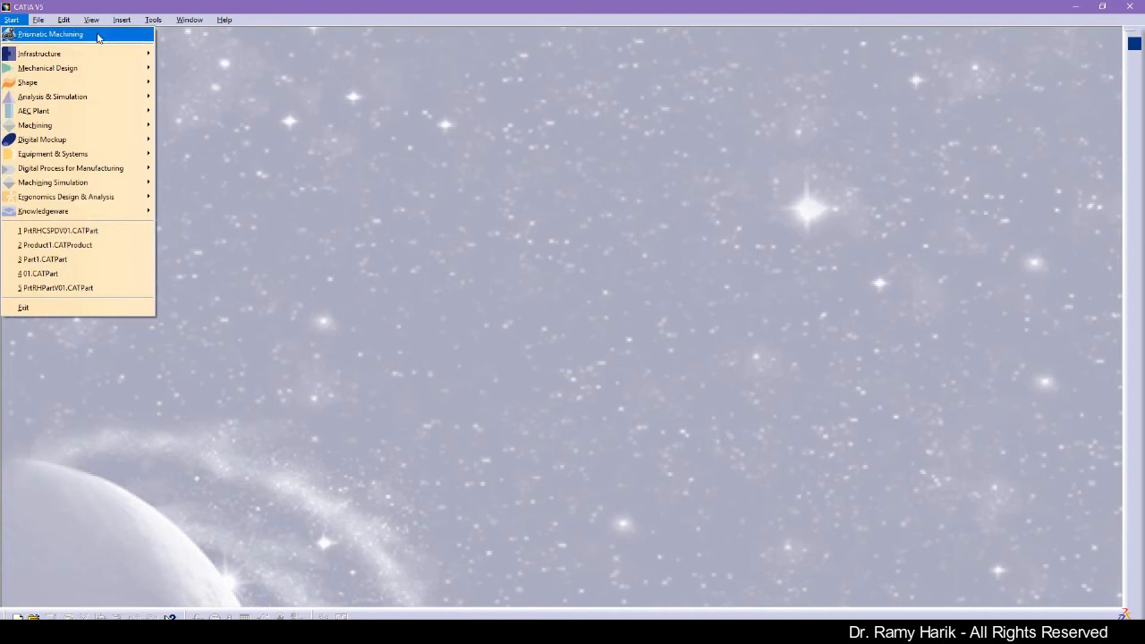
mouse_move(104, 129)
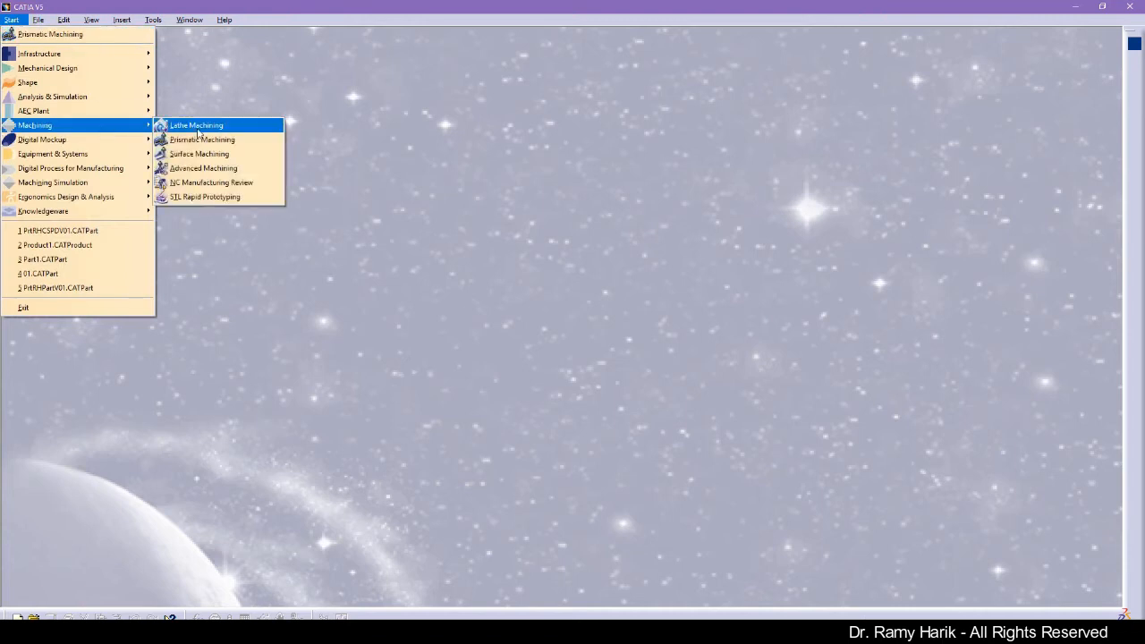
left_click(160, 24)
left_click(177, 97)
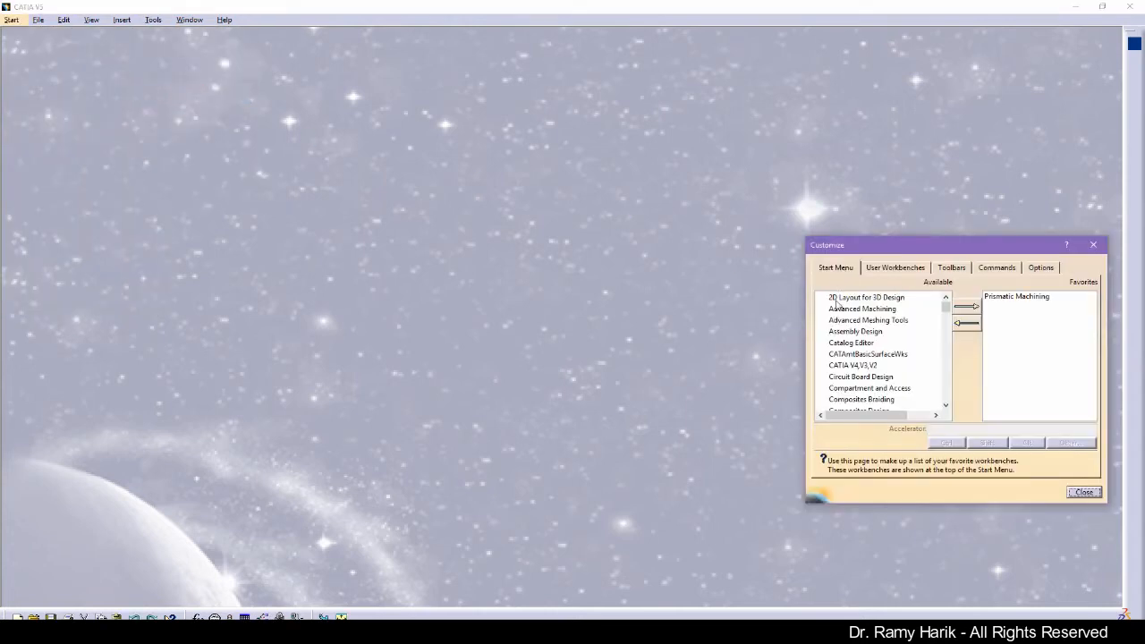
left_click(1012, 299)
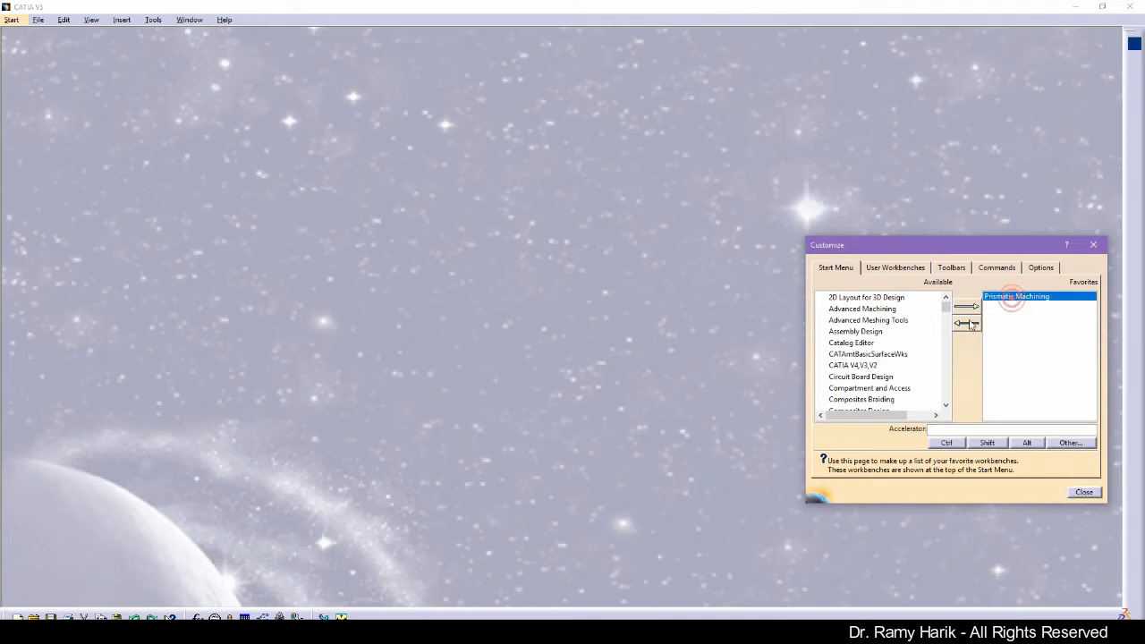
left_click(967, 323)
left_click(1085, 492)
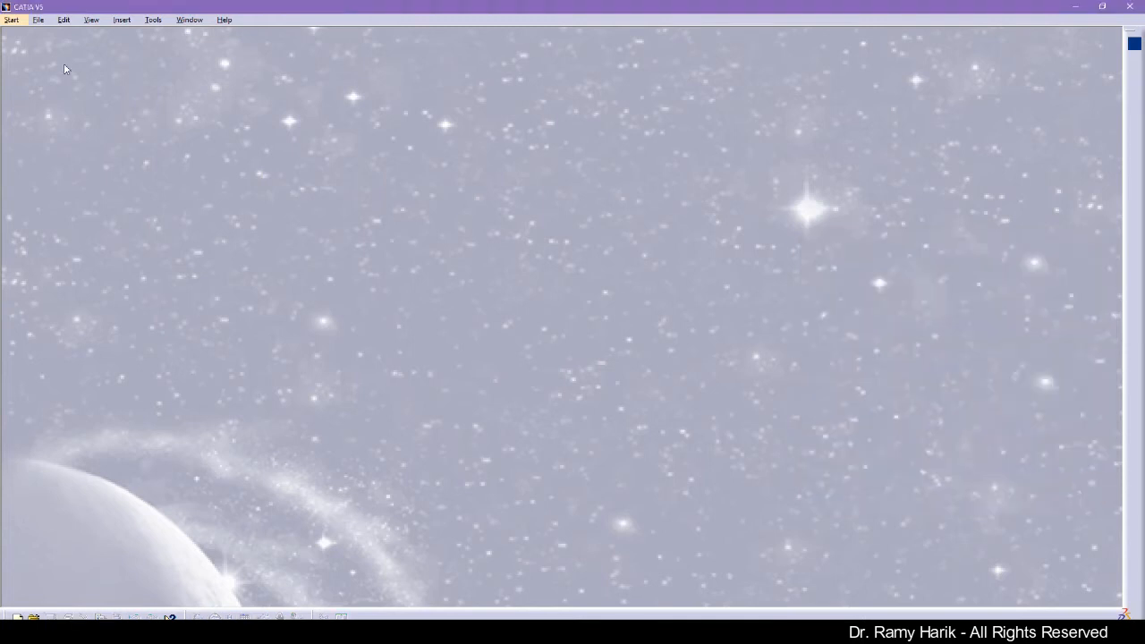
Add Assembly Design and Composites Braiding to the favorite workbenches of the Start menu.
left_click(12, 19)
left_click(153, 19)
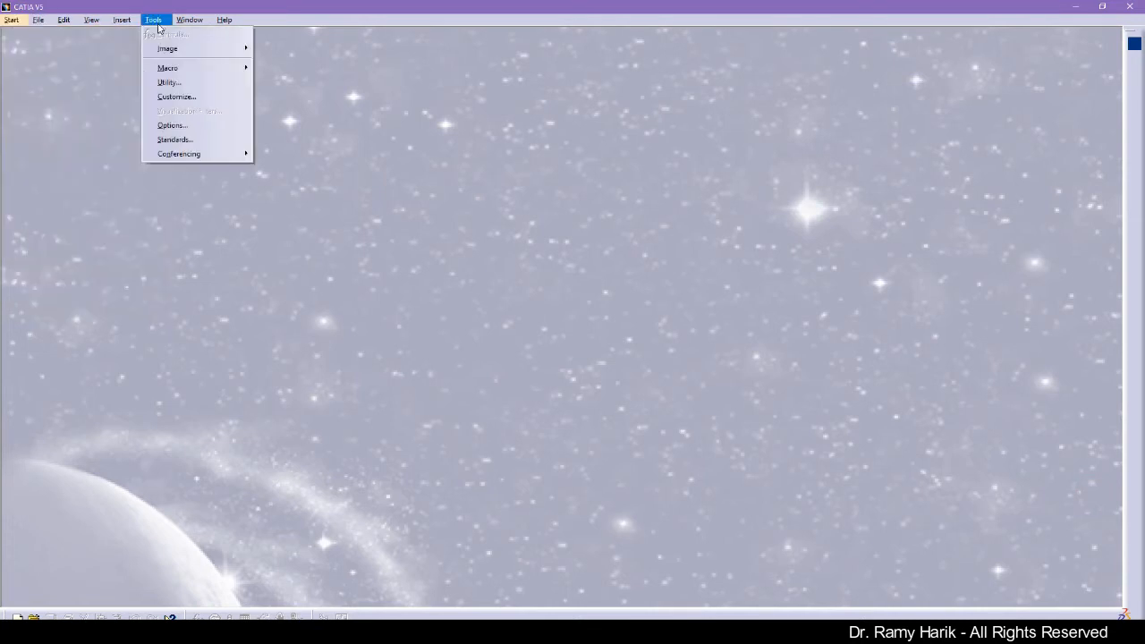
left_click(212, 101)
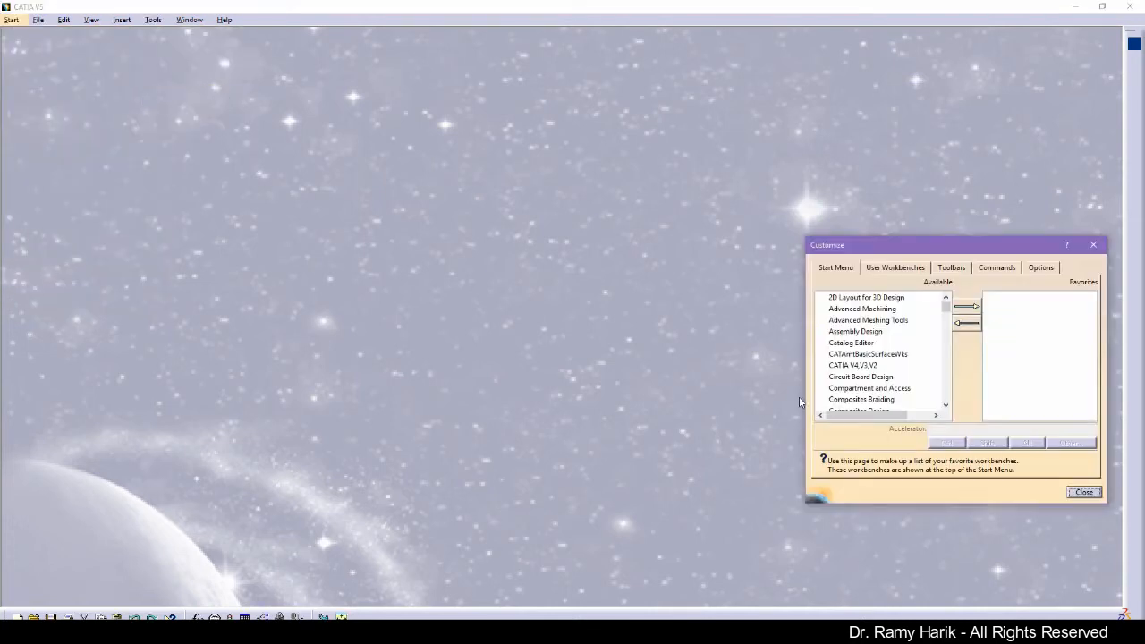
left_click(872, 332)
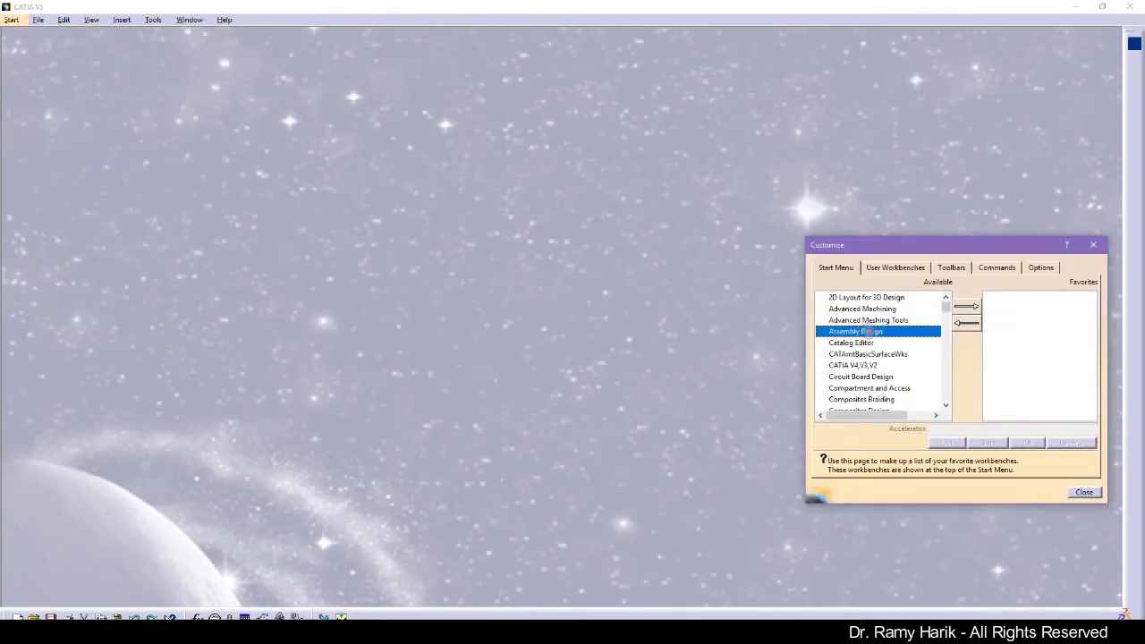
left_click(976, 309)
left_click(865, 355)
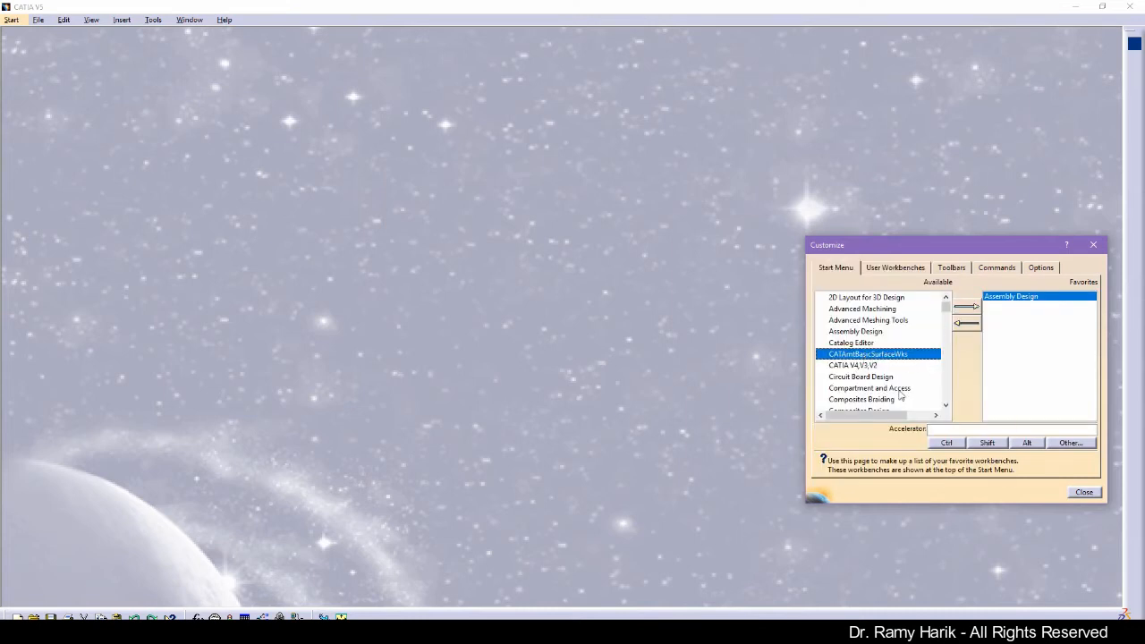
left_click(868, 399)
left_click(976, 308)
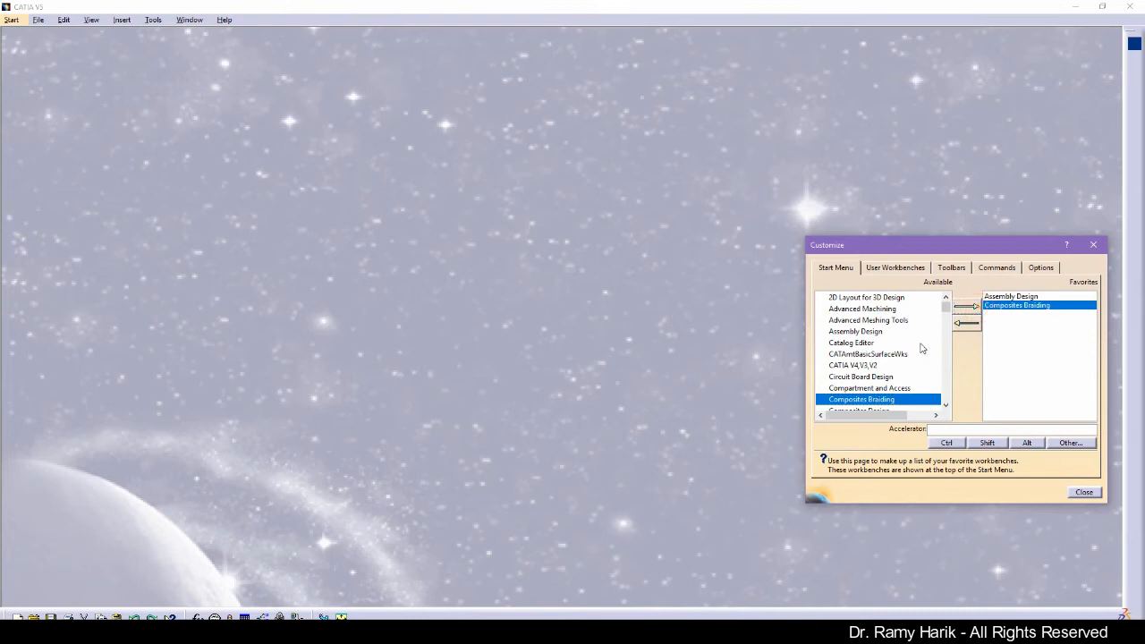
left_click(1084, 492)
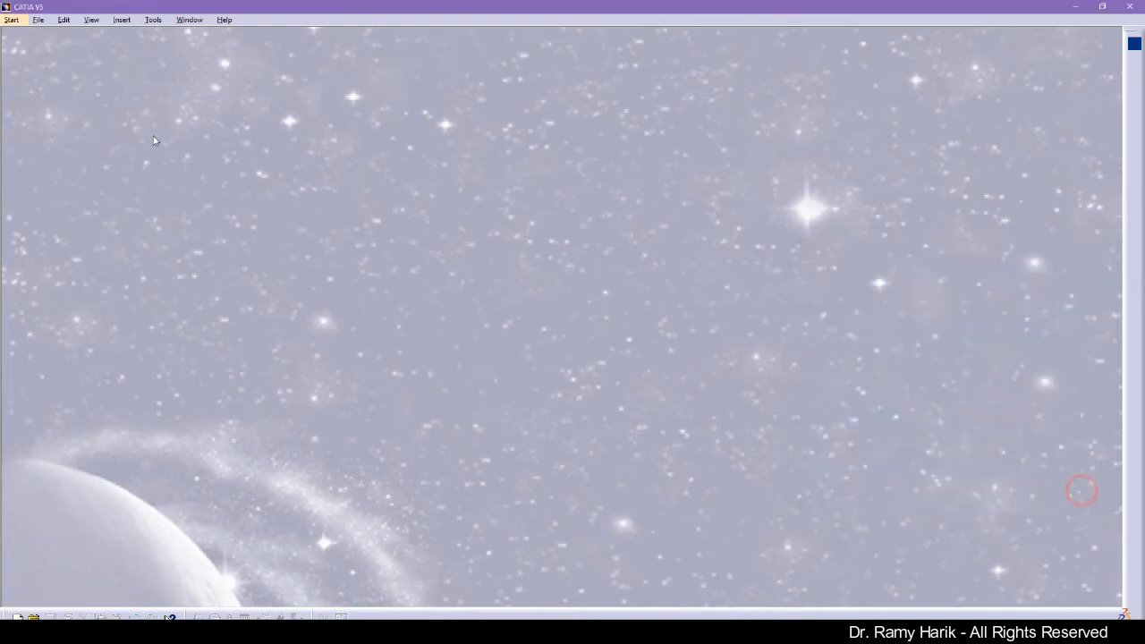
Check the Start menu favorites, and remove Composites Braiding and Assembly Design from them.
left_click(12, 20)
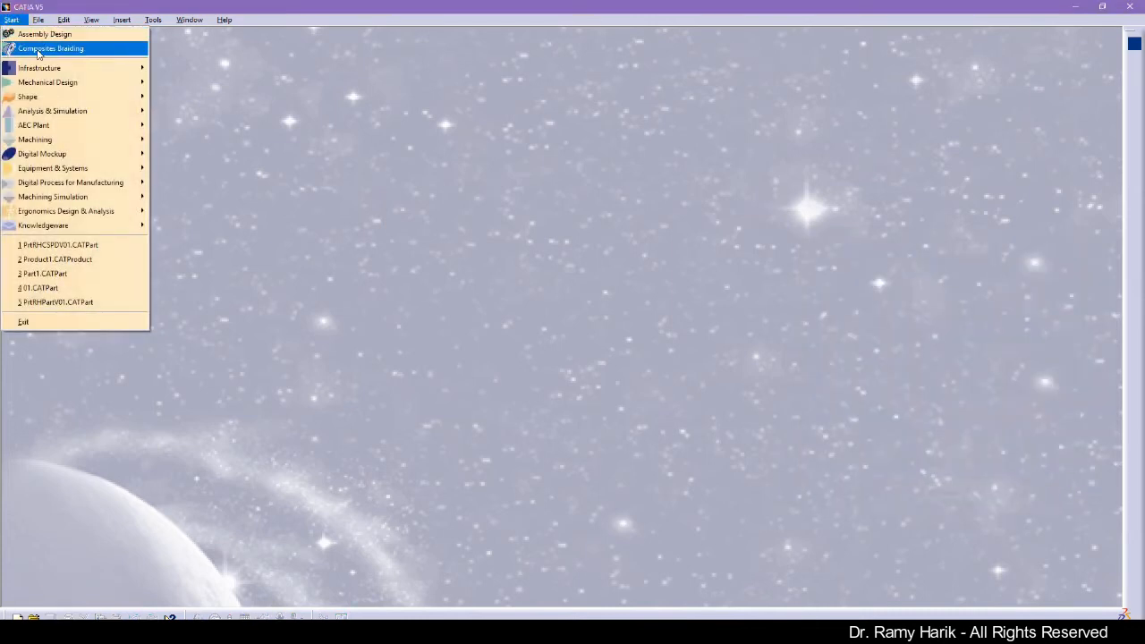
mouse_move(153, 20)
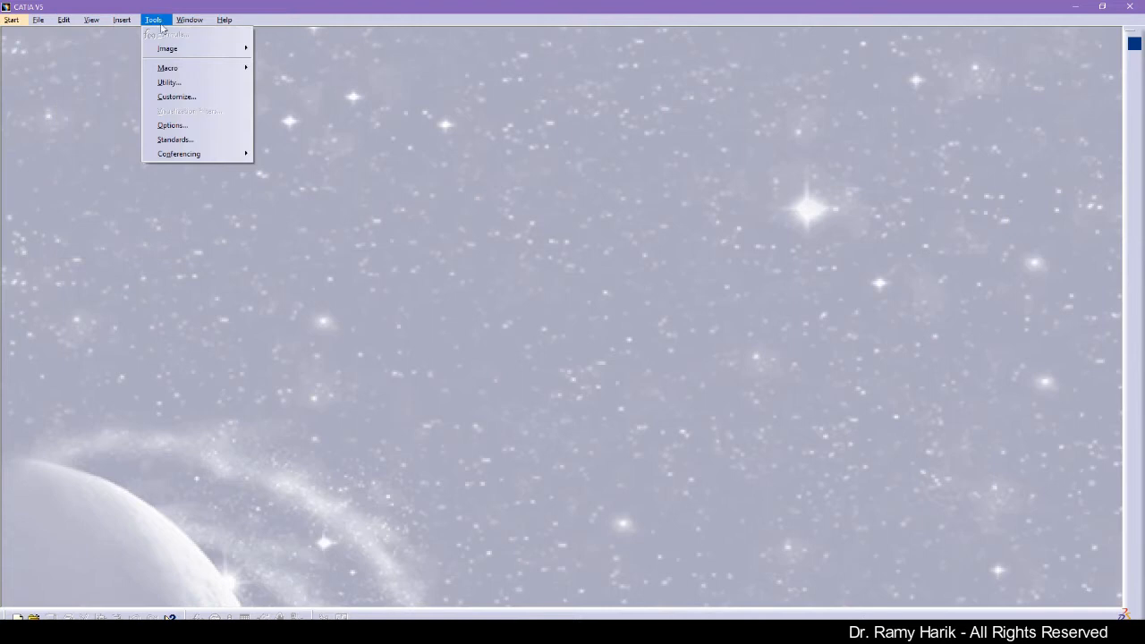
left_click(199, 97)
left_click(997, 306)
left_click(967, 323)
left_click(1007, 297)
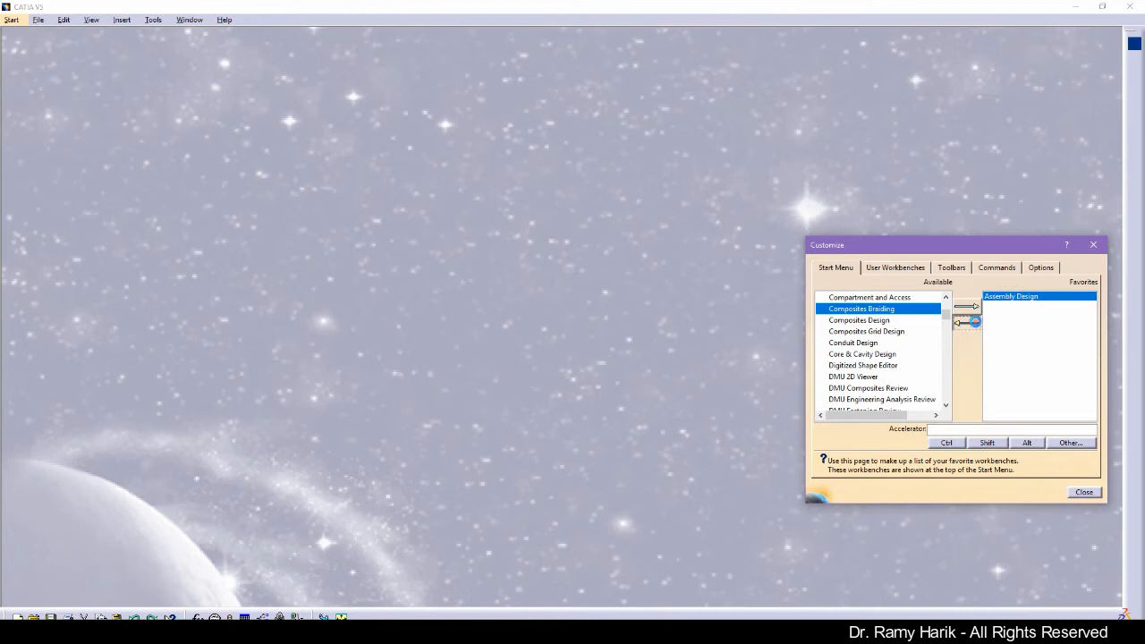
left_click(968, 323)
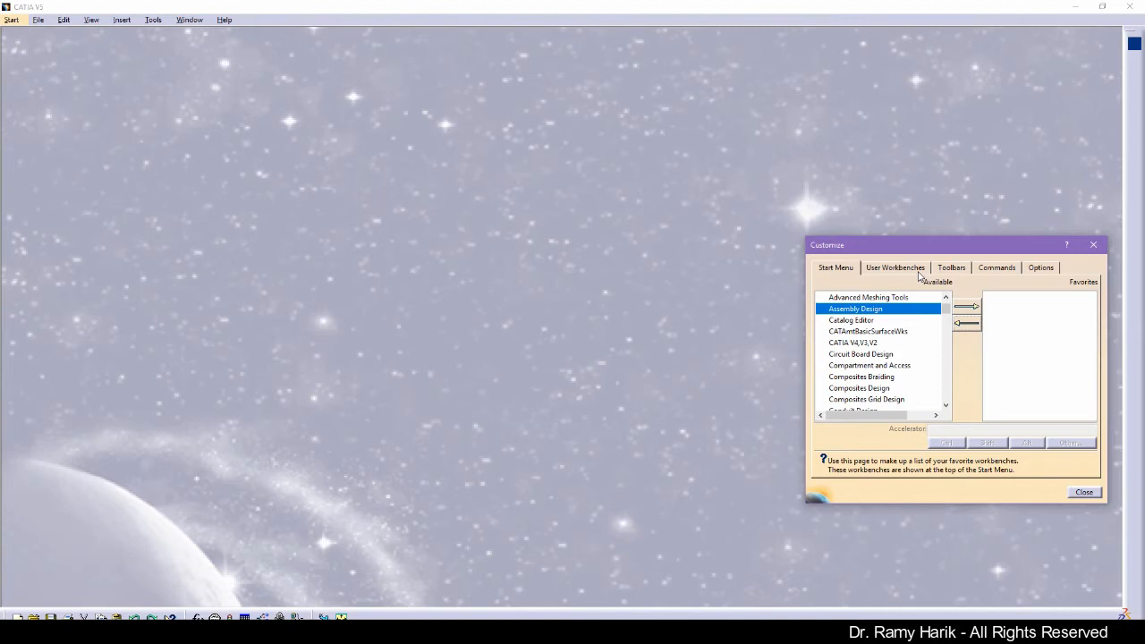
Review the toolbar and command customization pages, and close the Customize dialog.
left_click(952, 268)
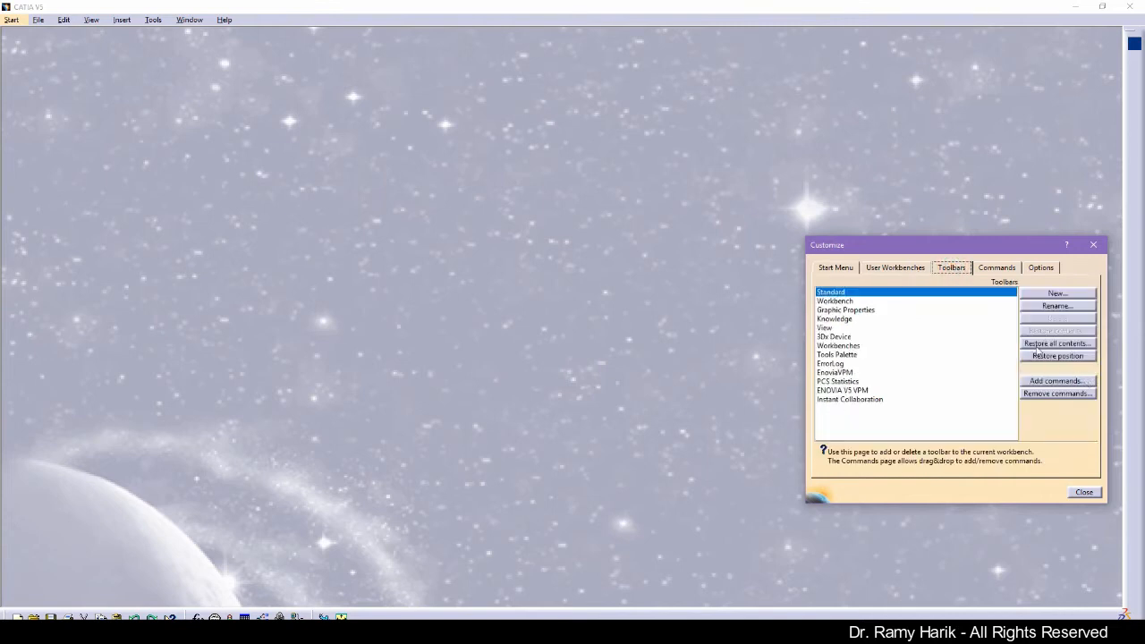
left_click(999, 267)
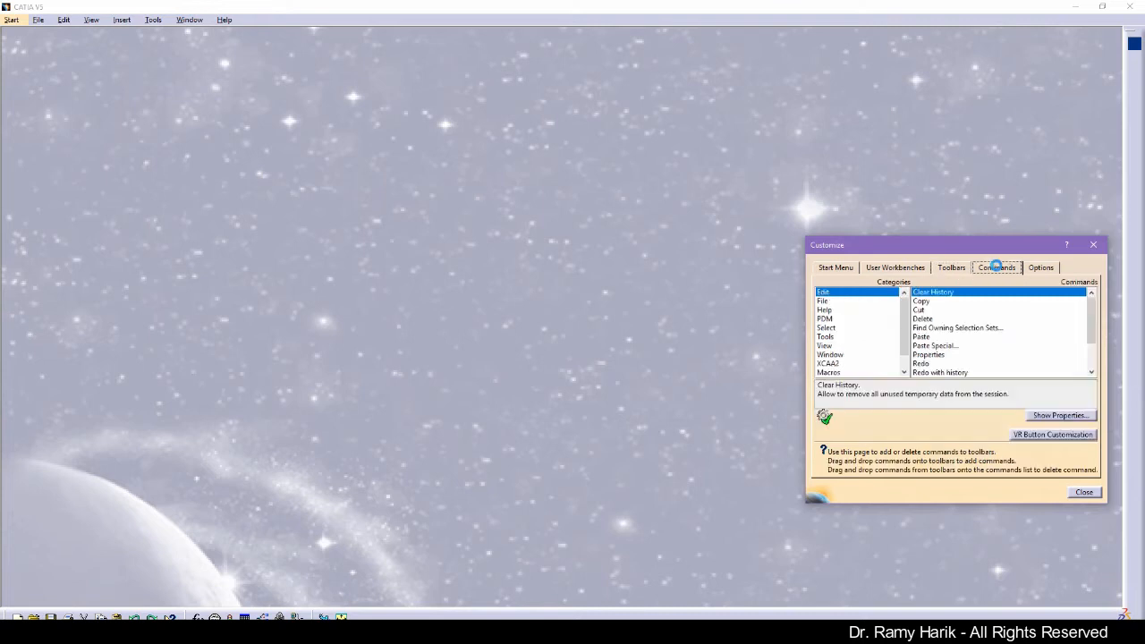
left_click(1094, 245)
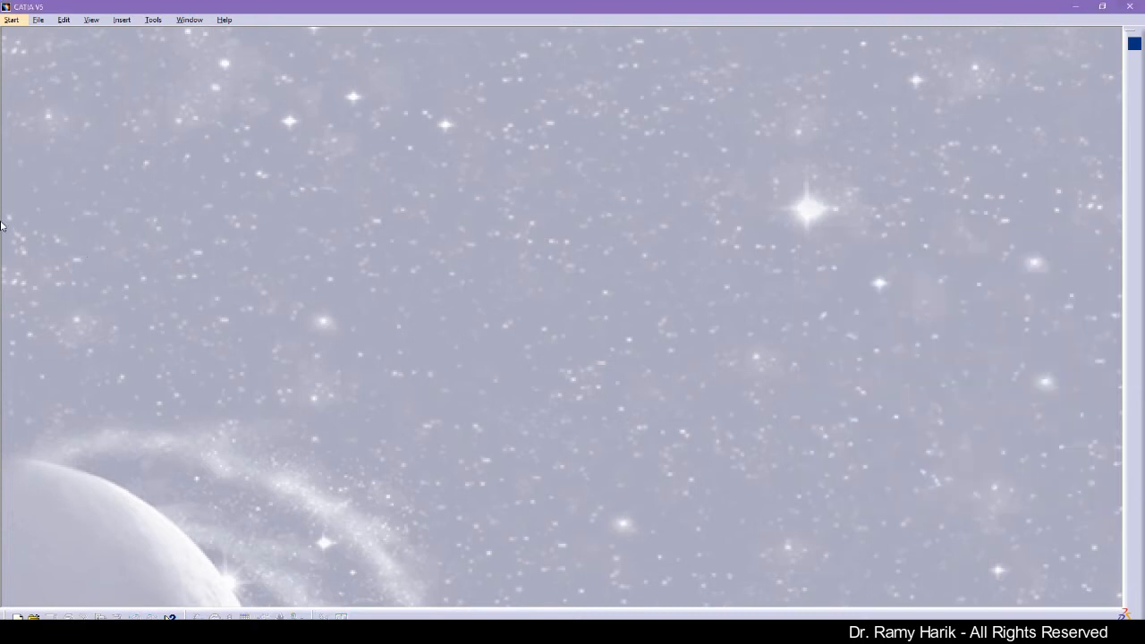
left_click(1, 20)
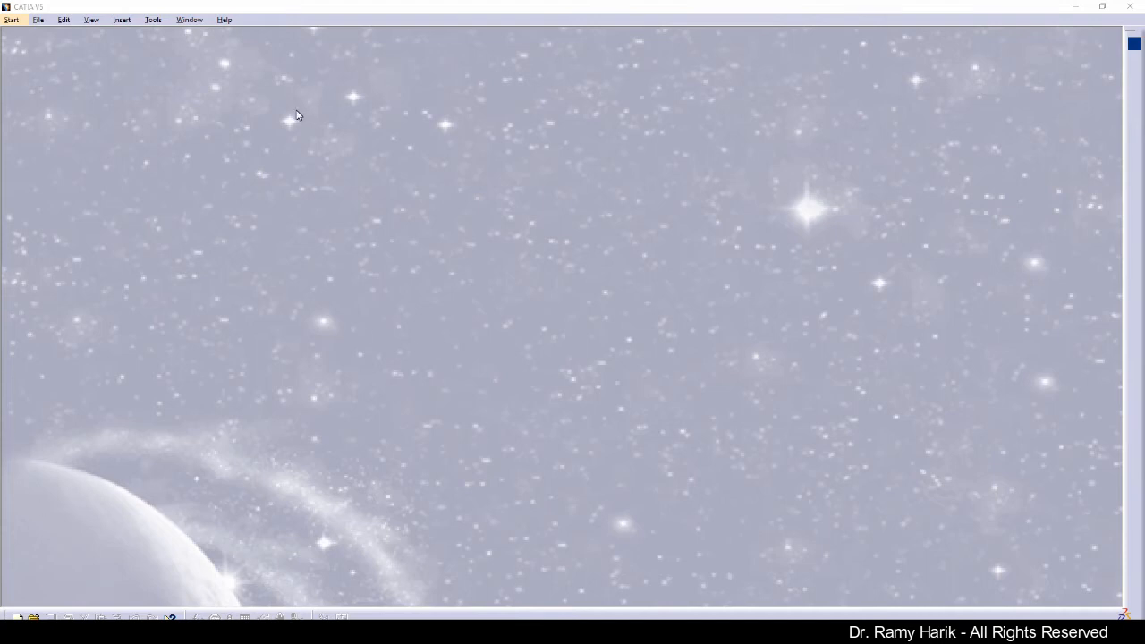
Switch to the T12 folder in File Explorer and create a folder named Parts in it.
key("super")
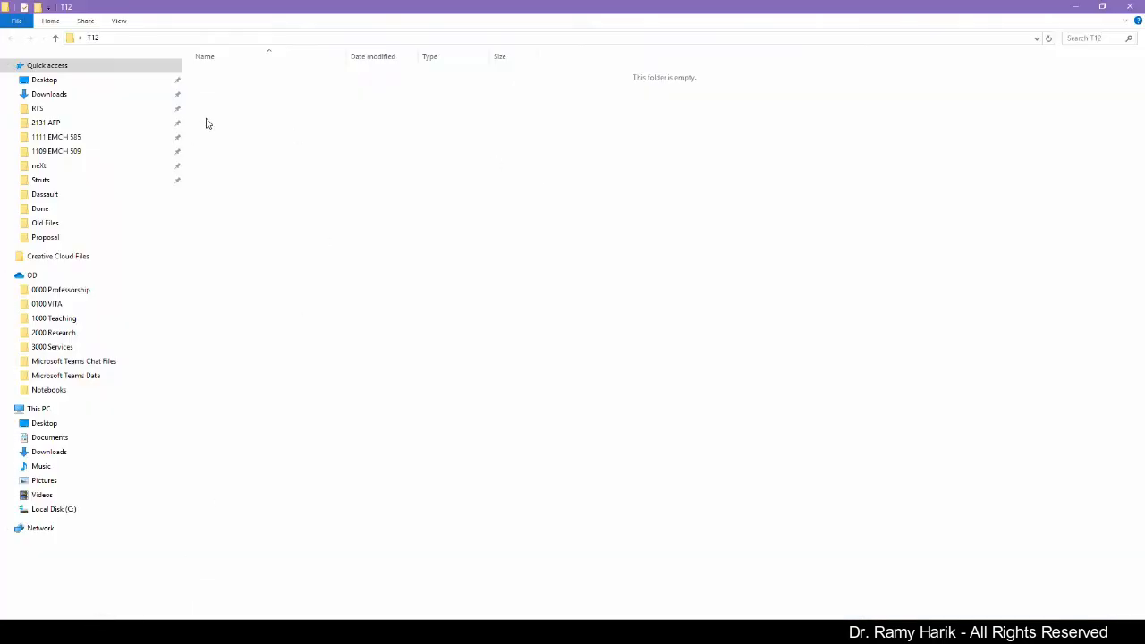
right_click(227, 111)
mouse_move(313, 256)
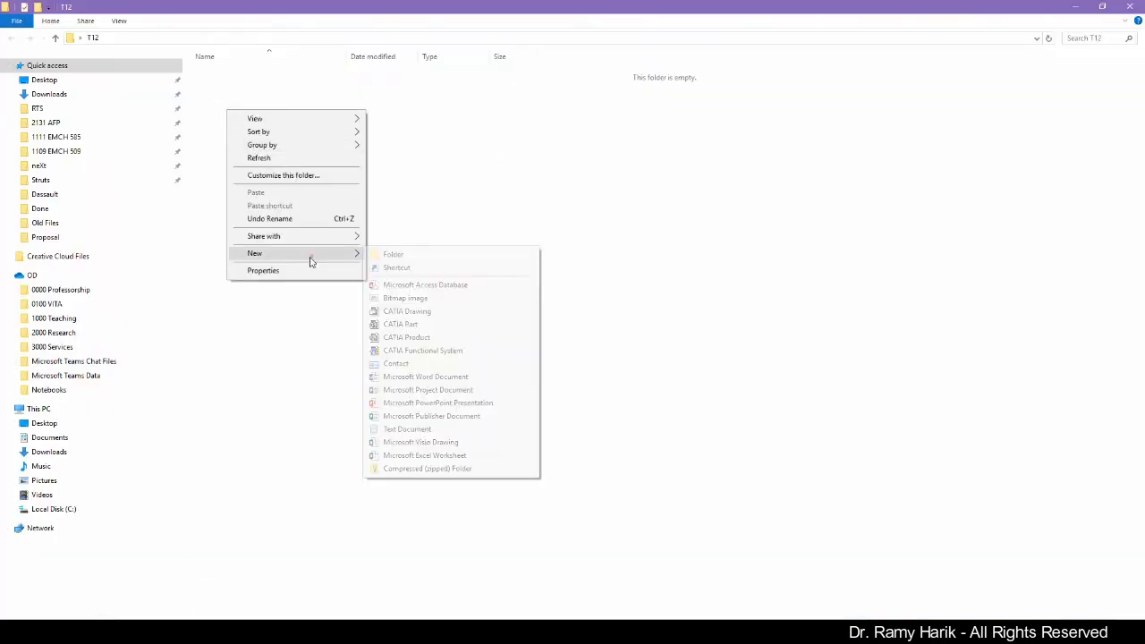
left_click(412, 256)
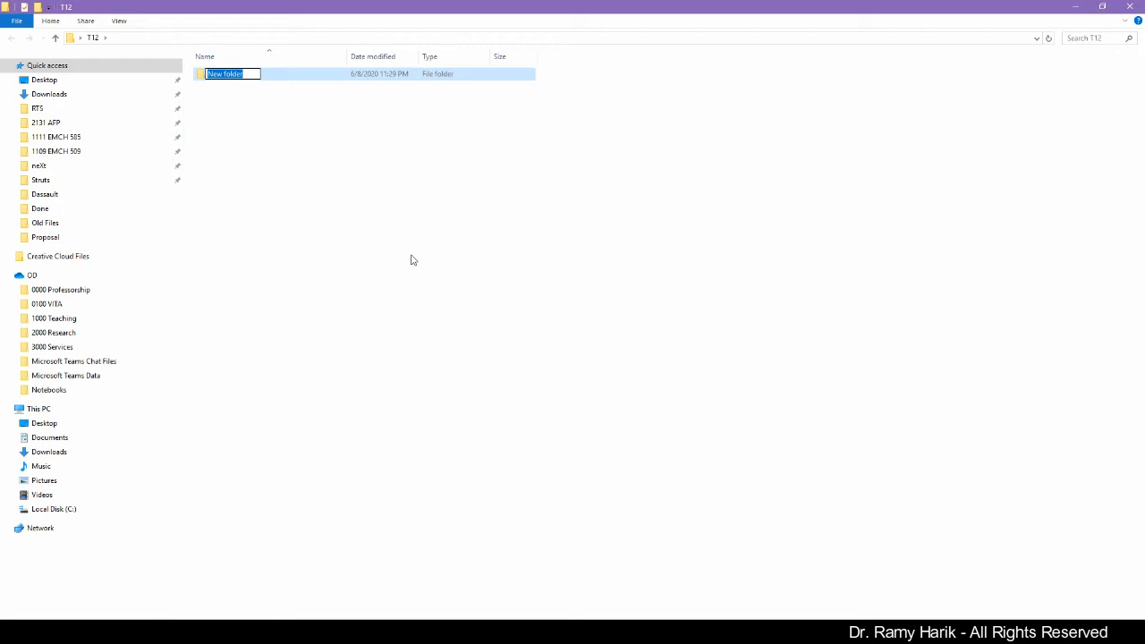
type("Parts")
key("Return")
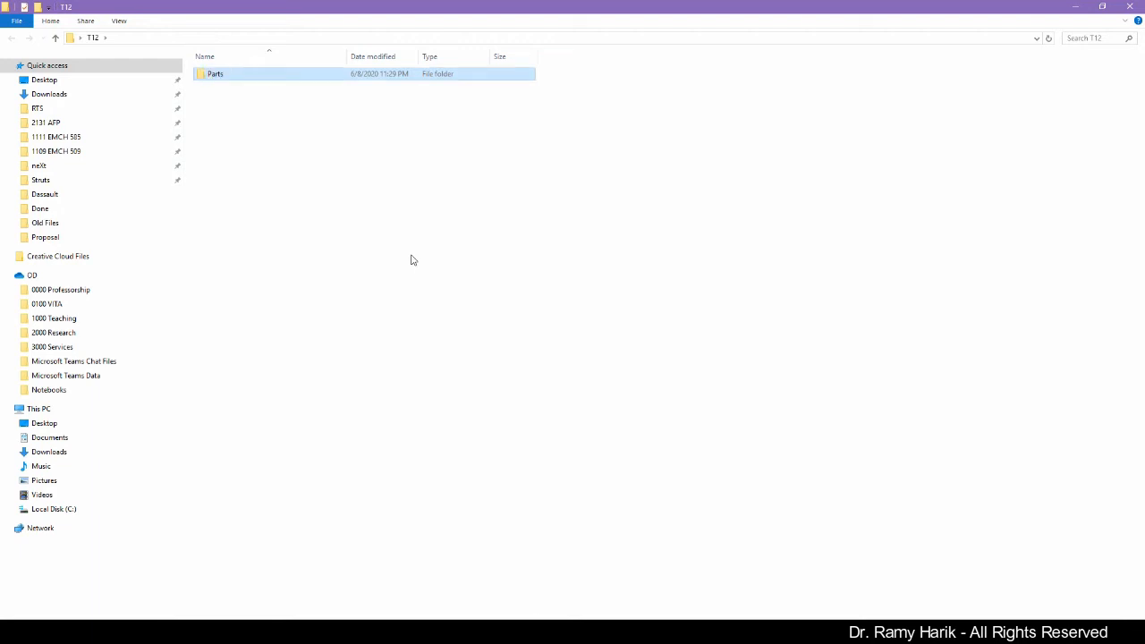
Create a folder named Product alongside the Parts folder in T12.
right_click(249, 129)
mouse_move(299, 269)
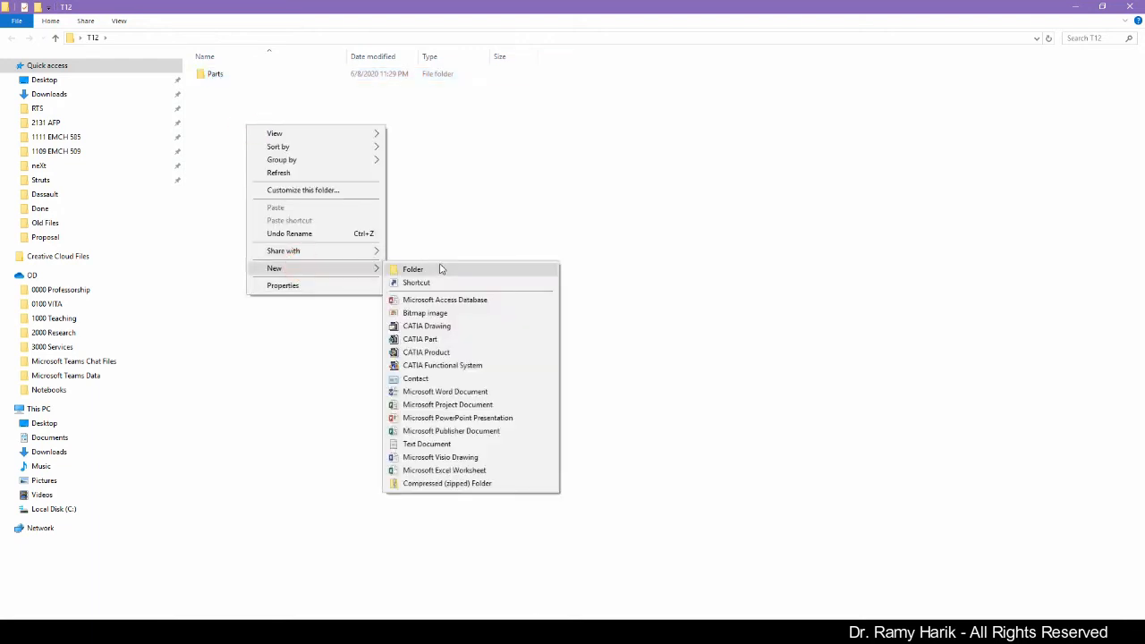
left_click(440, 269)
type("Produc")
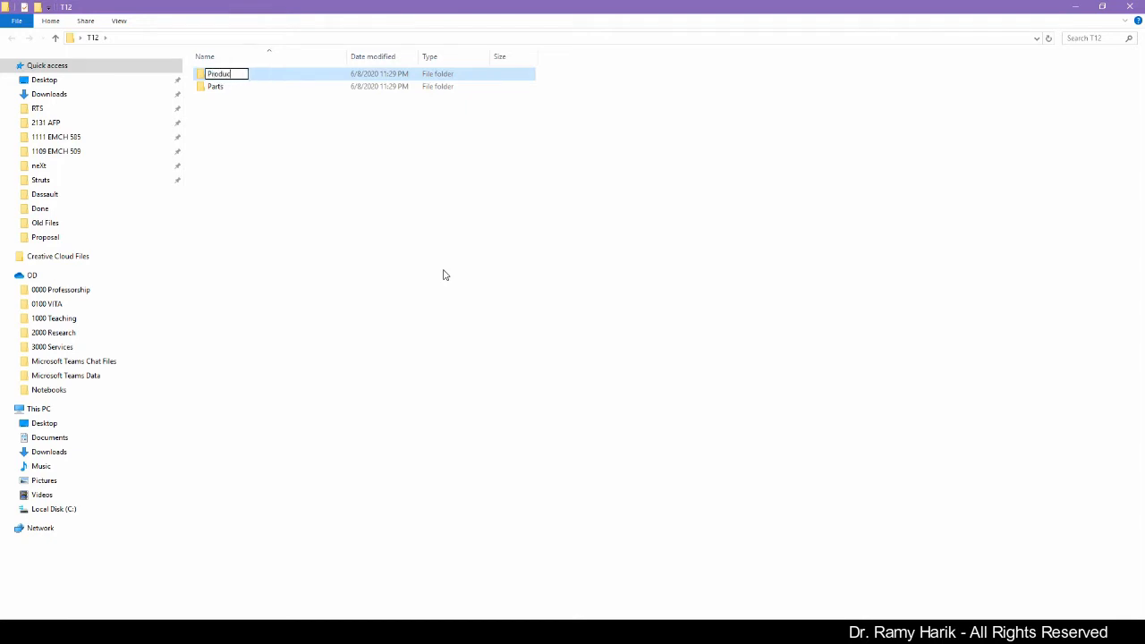
type("t")
key("Return")
Create a folder named Process in the T12 folder.
right_click(255, 147)
mouse_move(331, 295)
left_click(456, 292)
type("Process")
key("Return")
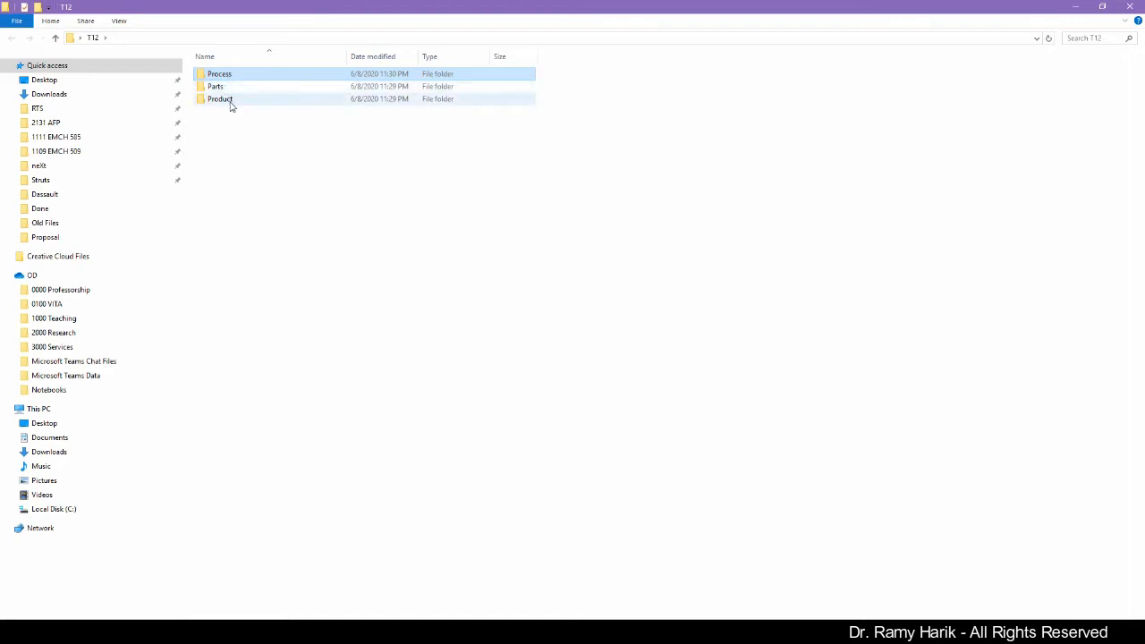
Create a folder named NC Code in the T12 folder.
right_click(224, 137)
mouse_move(279, 284)
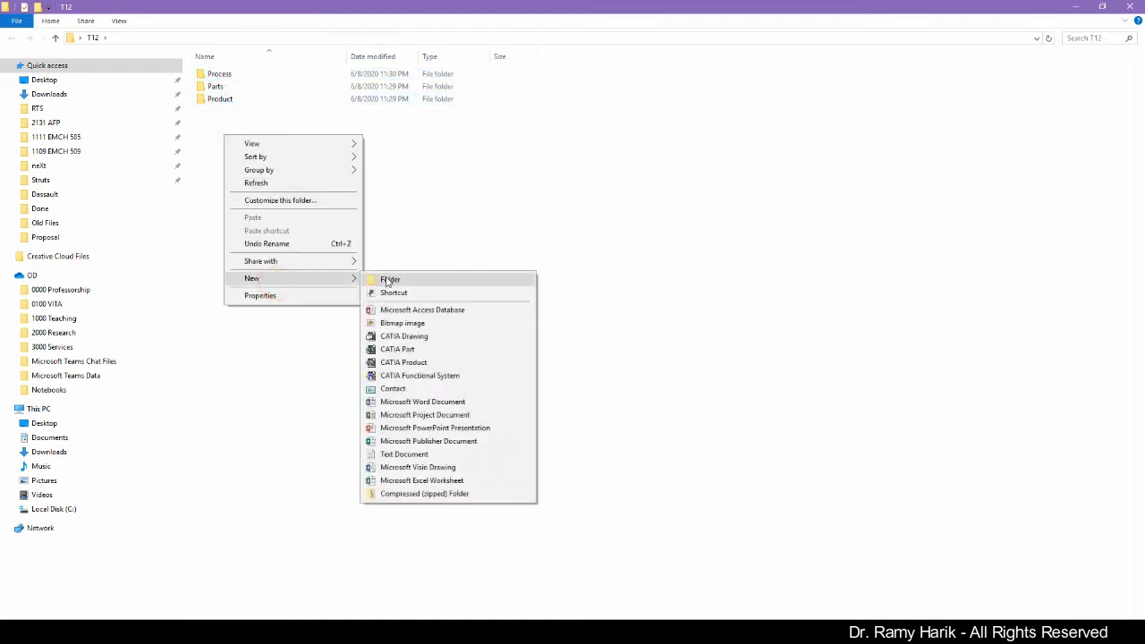
left_click(390, 279)
type("NC Code")
key("Return")
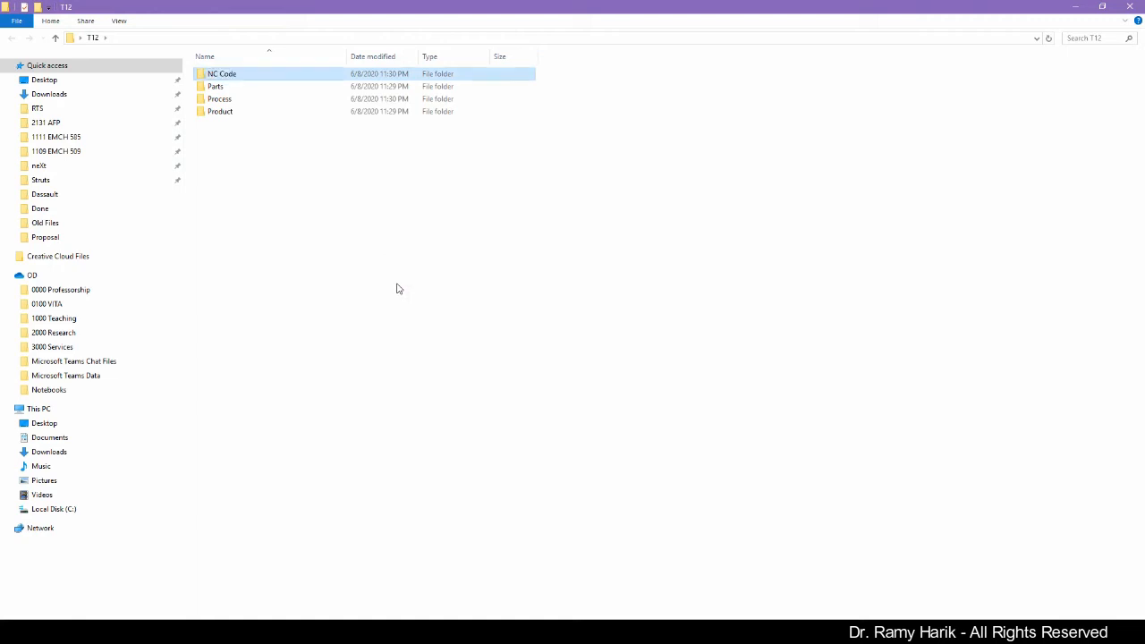
Create another folder in T12 and name it Drafts with a capital D.
right_click(247, 162)
mouse_move(325, 305)
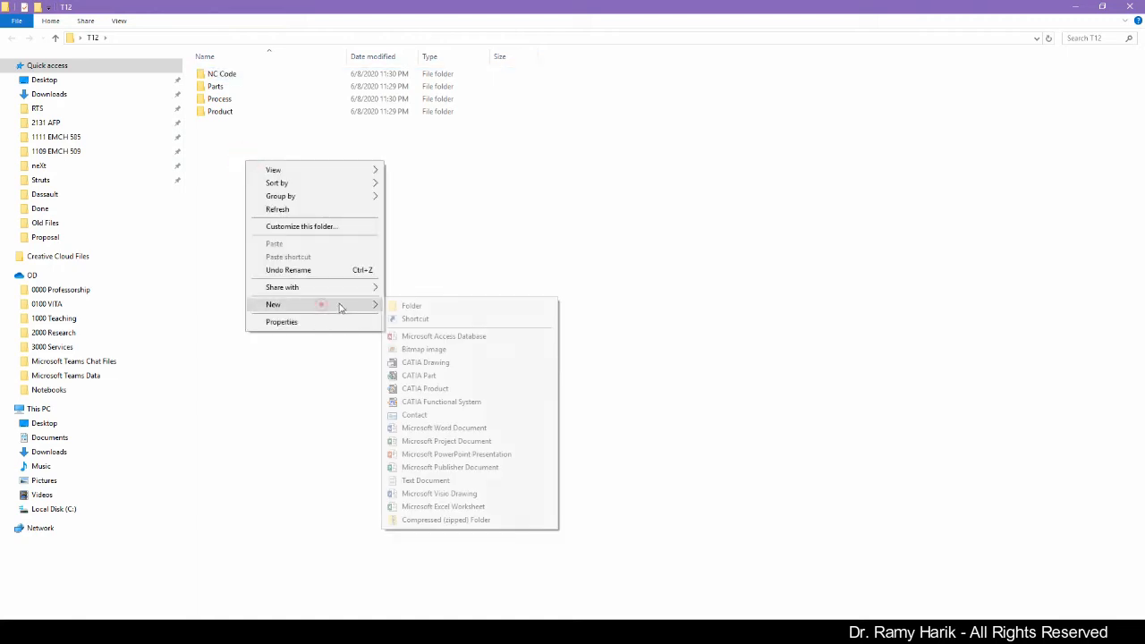
left_click(438, 306)
type("drafts")
key("Return")
key("F2")
type("Drafts")
key("Return")
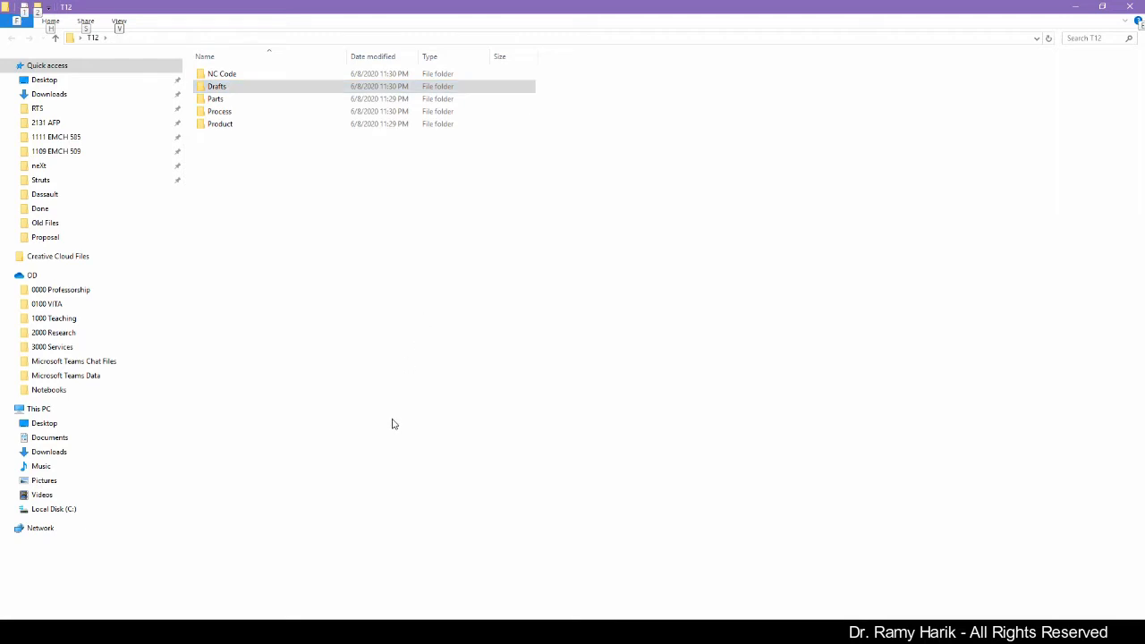
Switch back to CATIA V5 and create a new Part Design part named PrtRHBilletV01.
key("super")
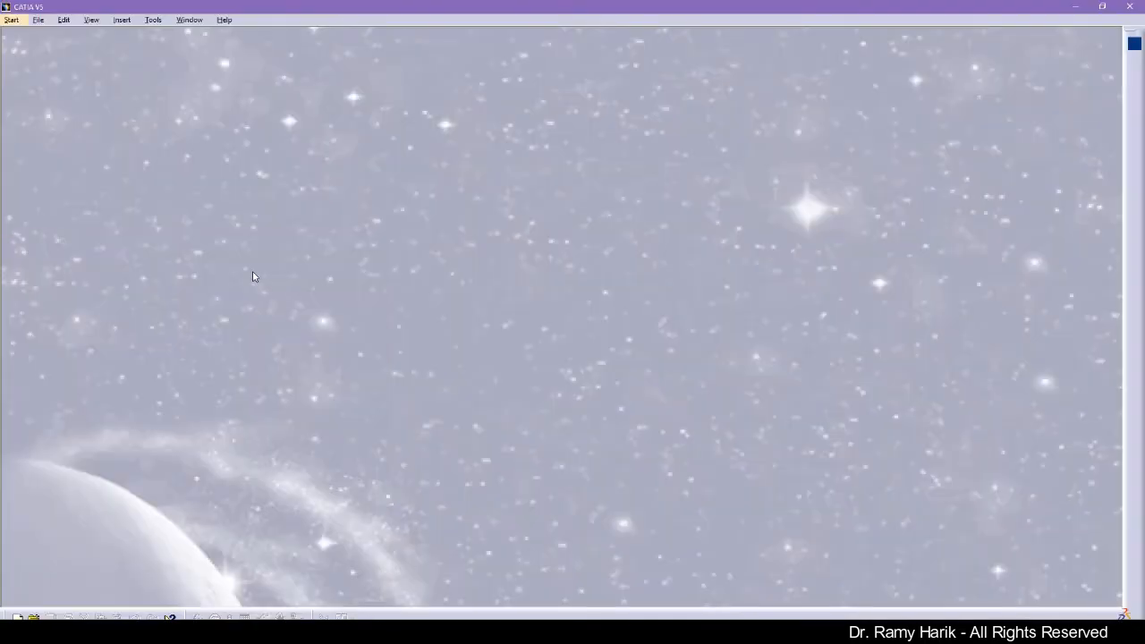
left_click(12, 19)
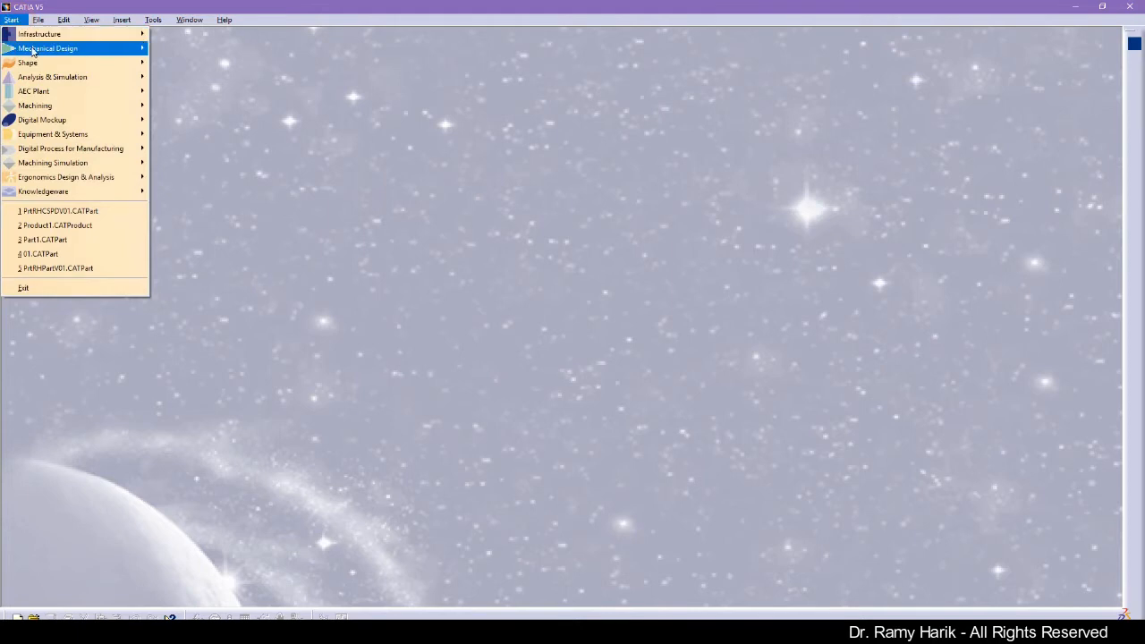
mouse_move(53, 49)
left_click(210, 51)
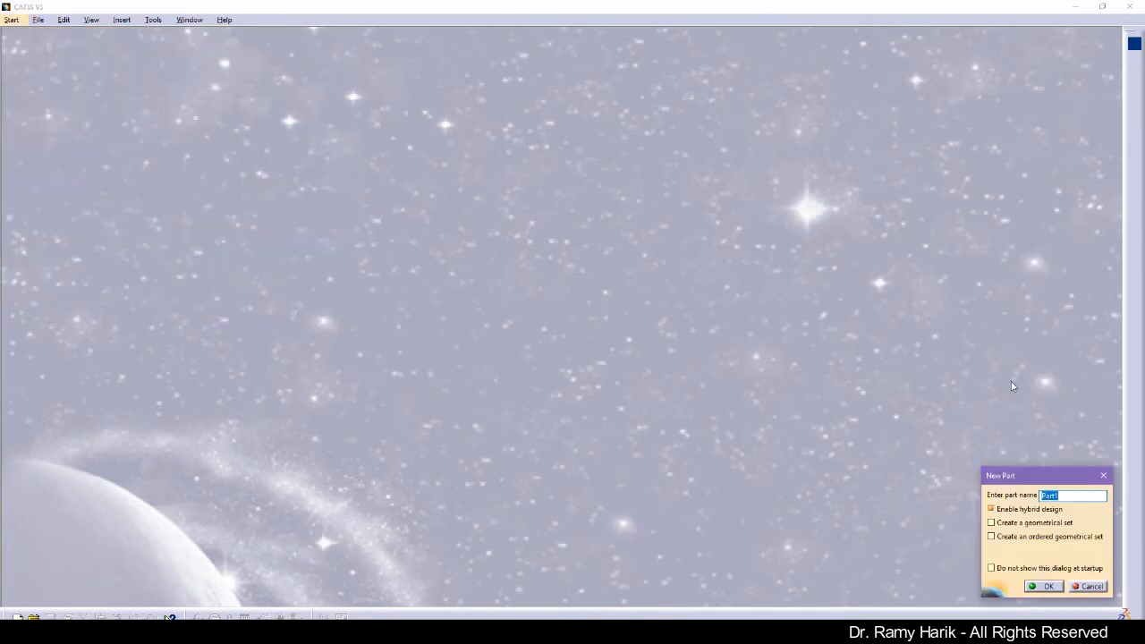
type("PrtRHBilletV01")
key("Return")
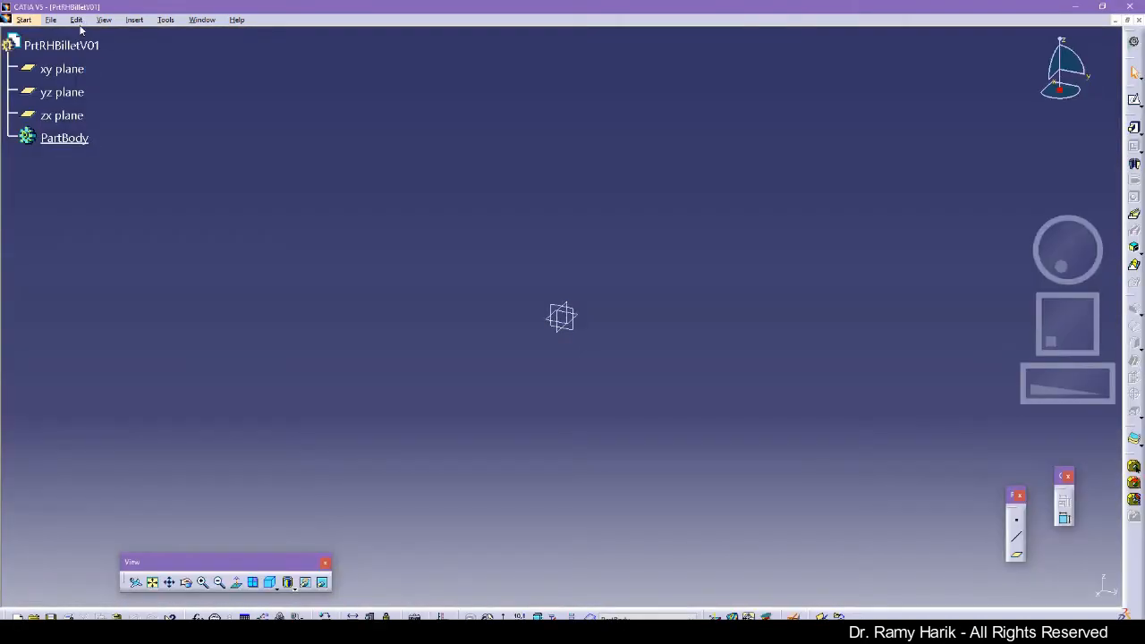
Save the new part as PrtRHBilletV01.CATPart within the T12 folder on the desktop.
left_click(52, 20)
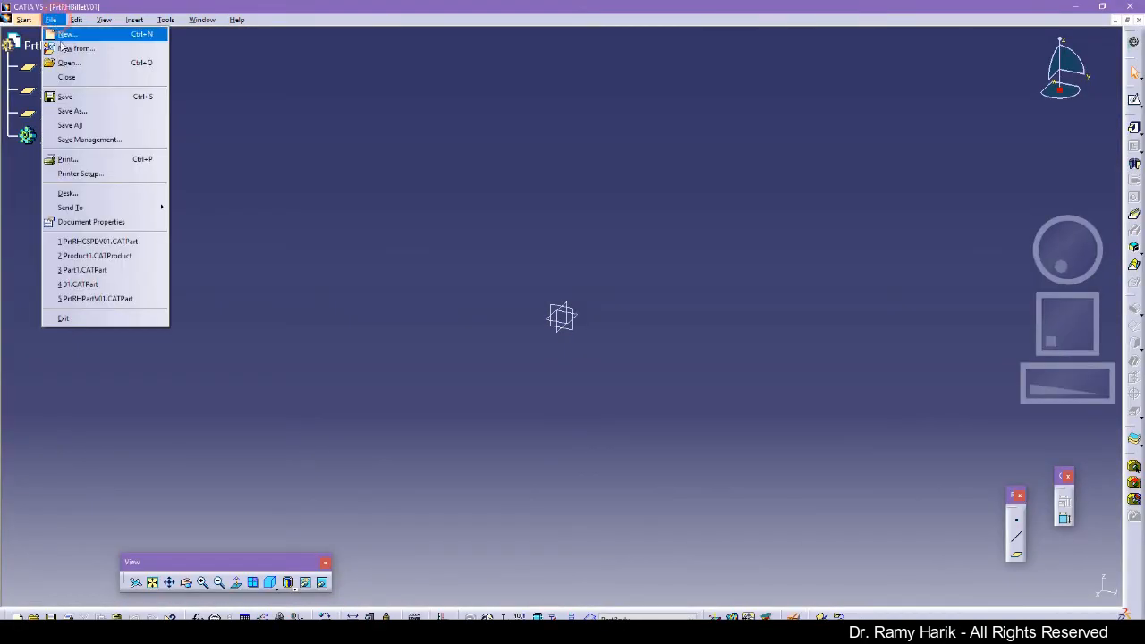
left_click(73, 94)
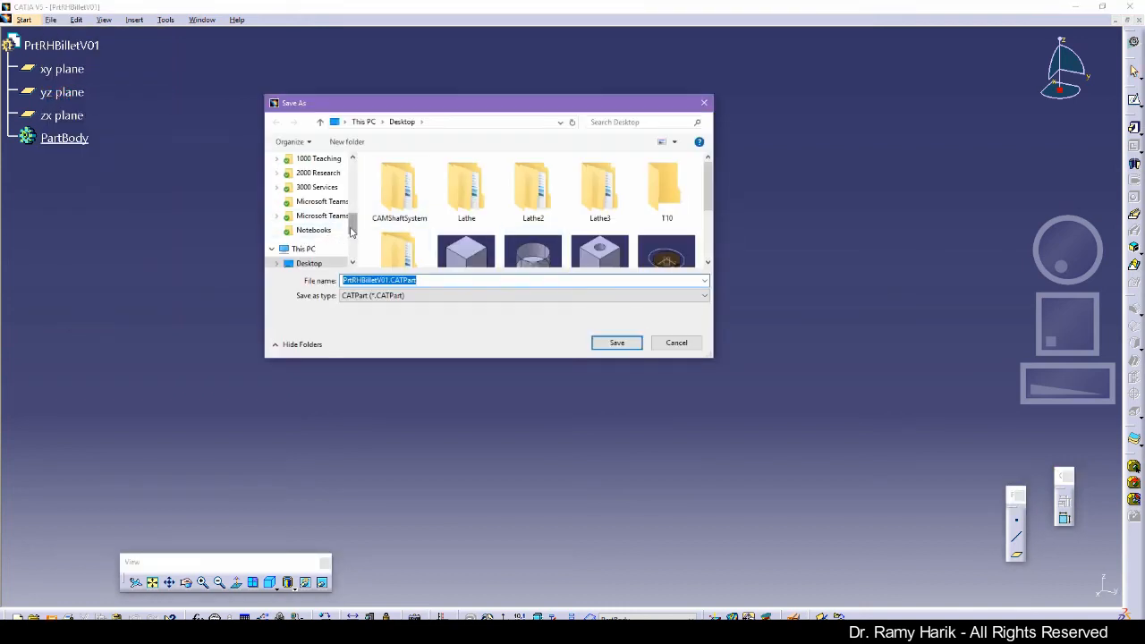
left_click_drag(352, 225, 351, 171)
left_click(318, 183)
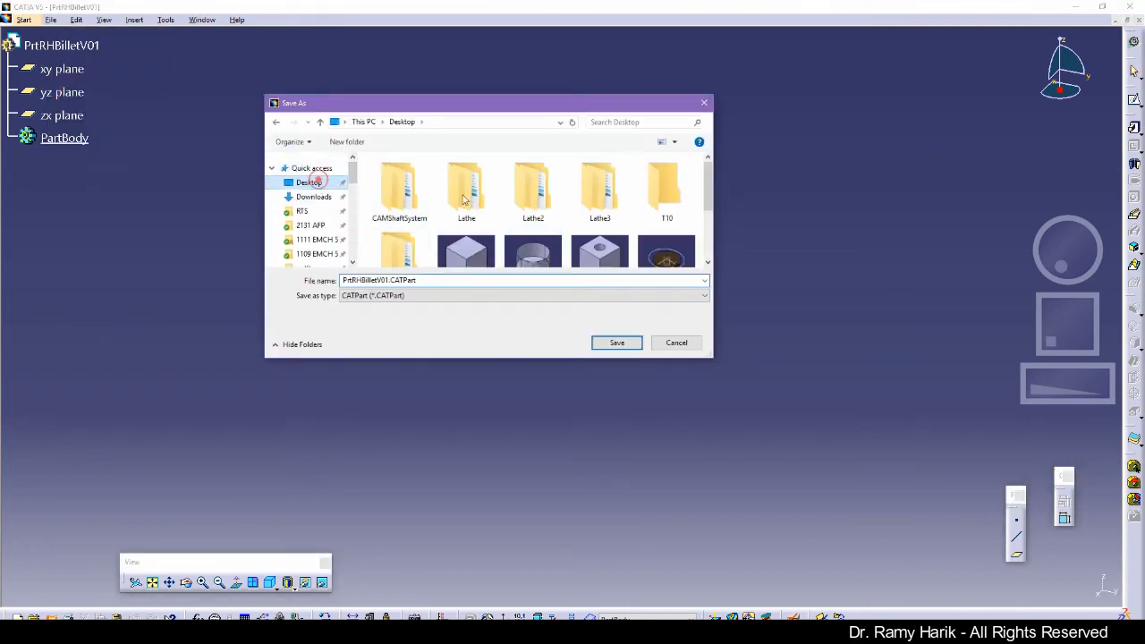
double_click(400, 249)
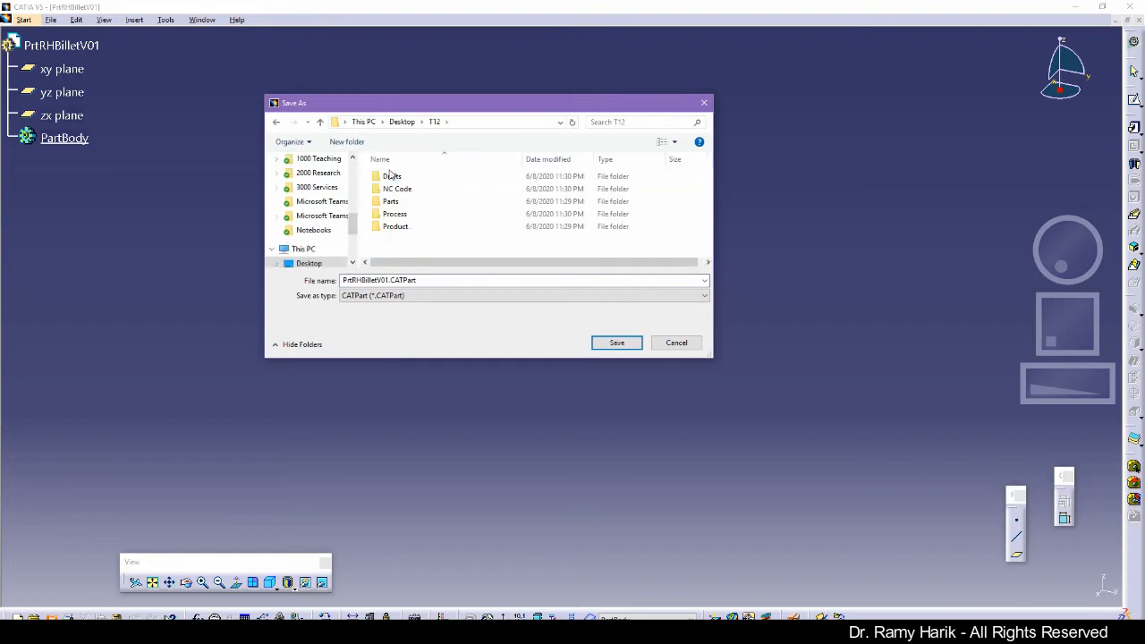
left_click(617, 344)
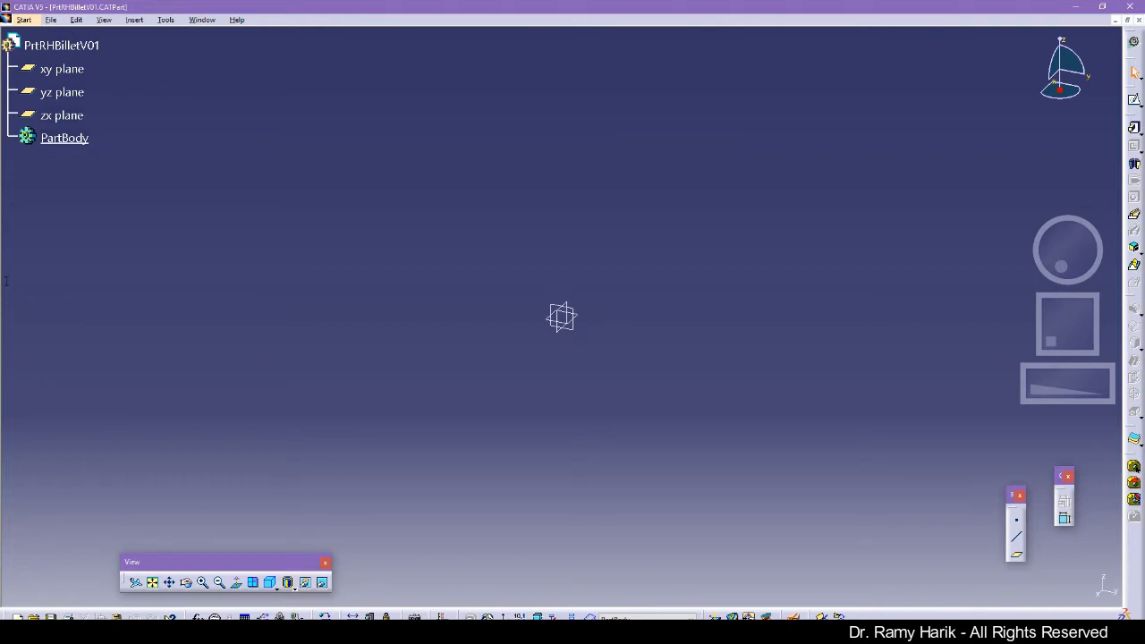
Insert a geometrical set named References under PrtRHBilletV01.
left_click(134, 20)
left_click(151, 79)
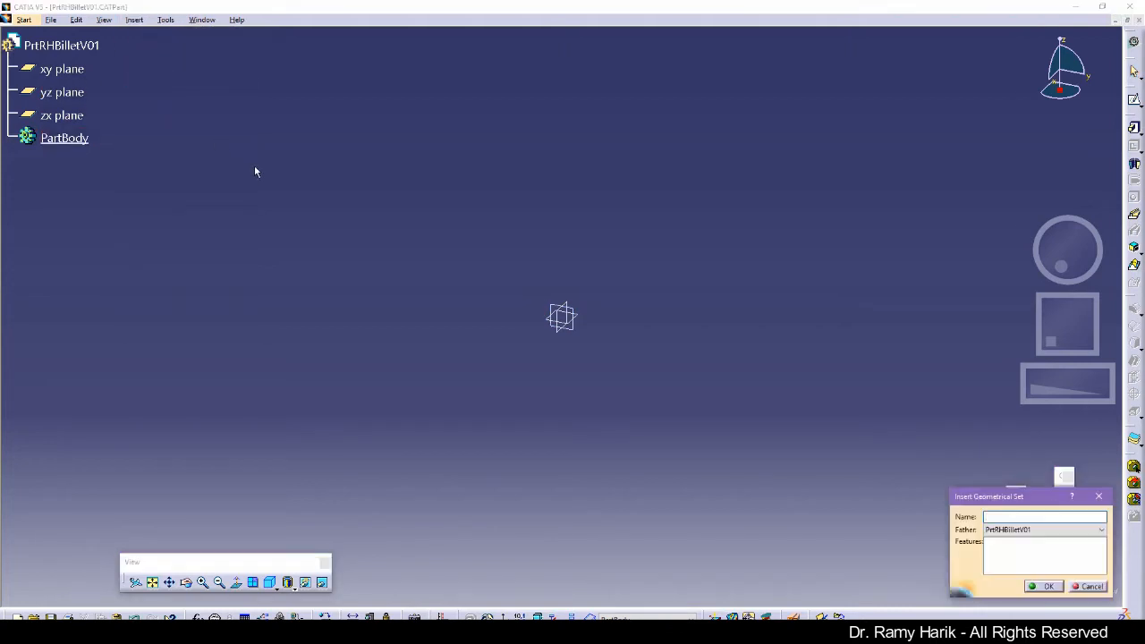
type("Referecens")
key("Return")
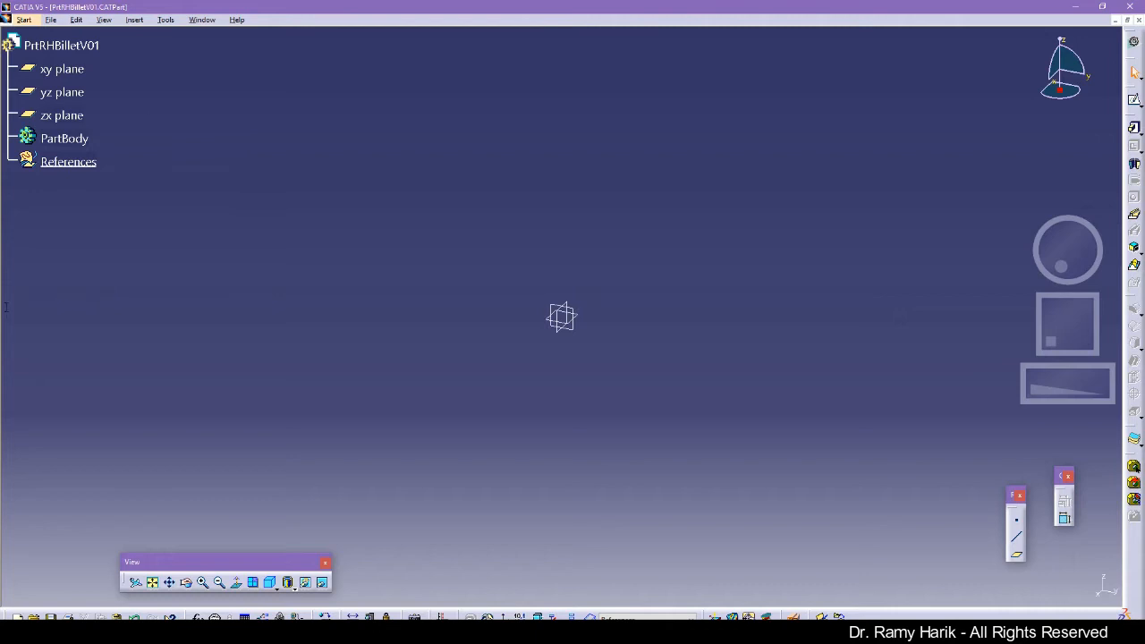
Create a coordinate point at the origin with X, Y and Z at 0 mm in the References set.
left_click(7, 305)
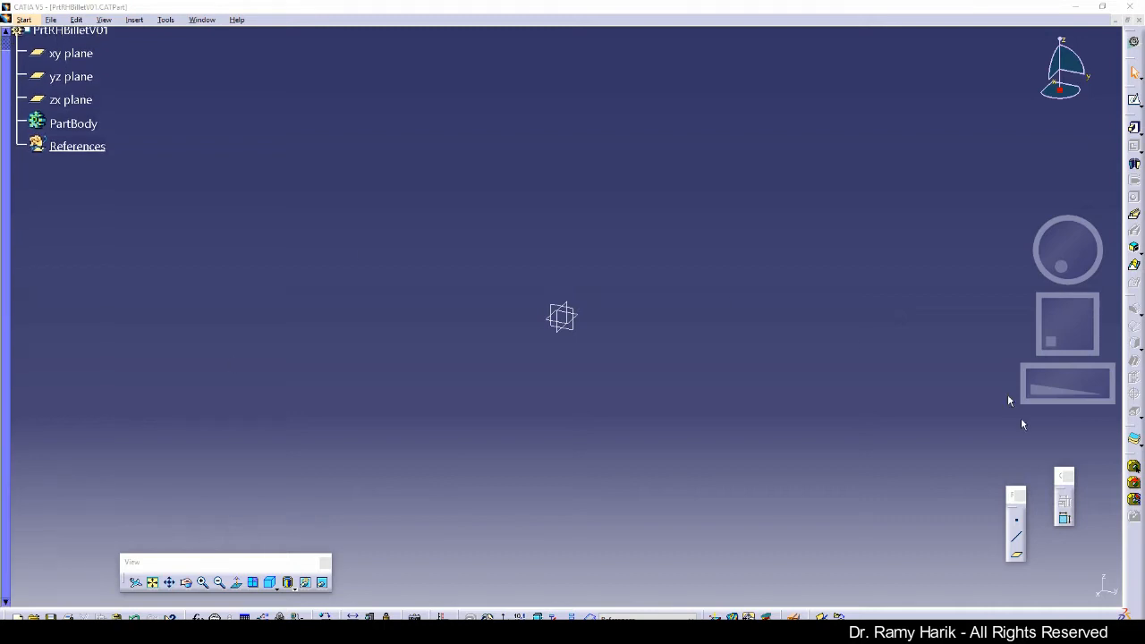
left_click(1017, 524)
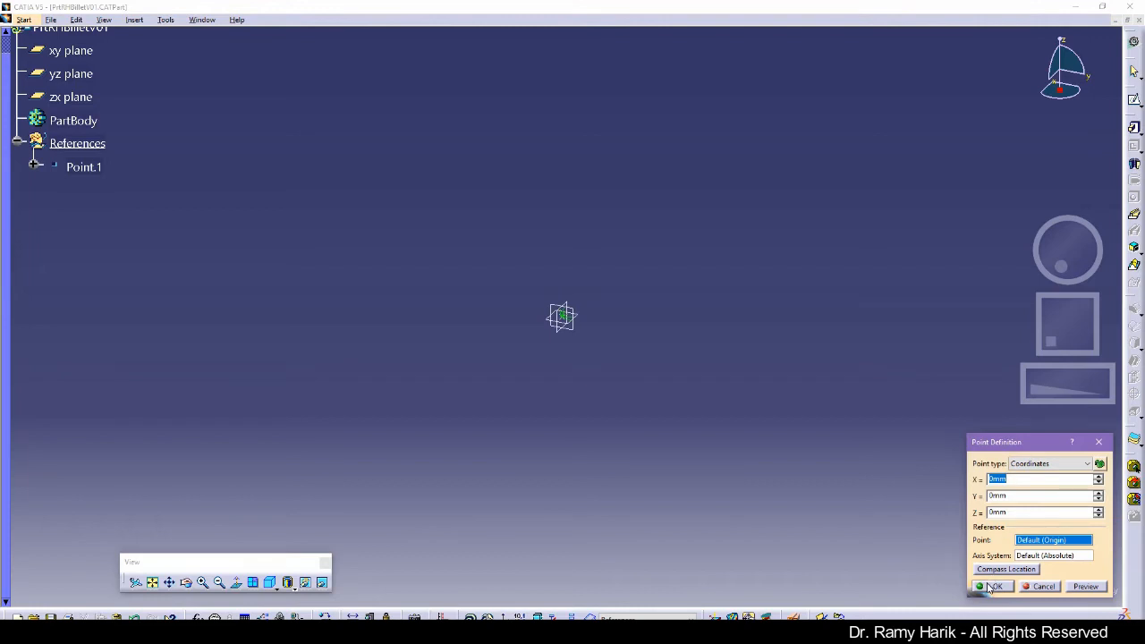
left_click(992, 587)
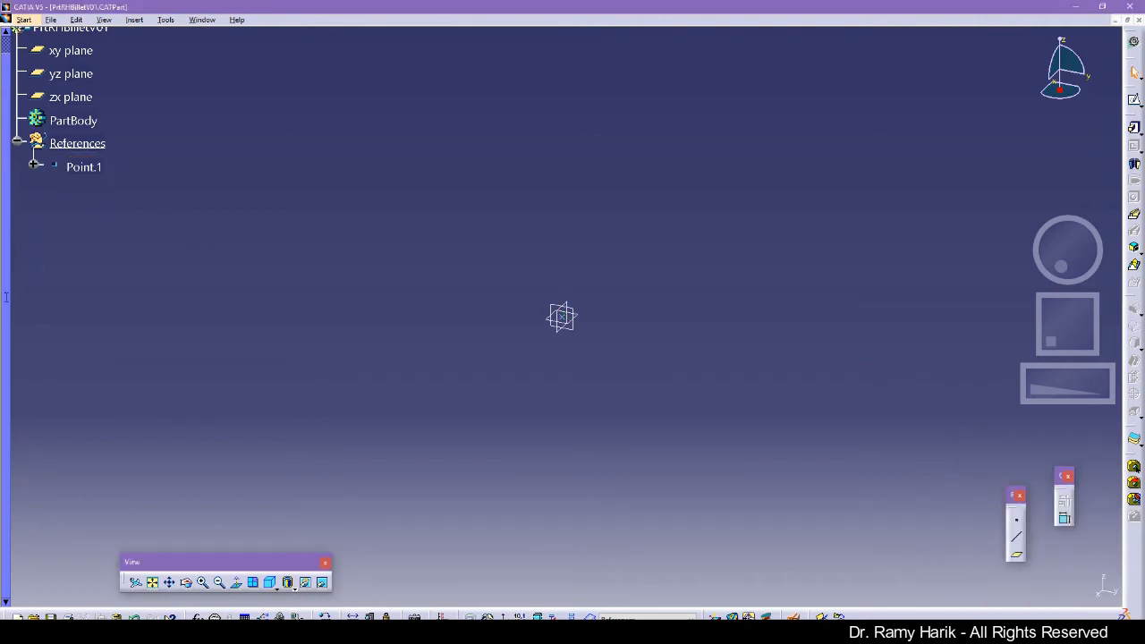
Create a second coordinate point in the References set with X, Y and Z each set to 2 ft.
left_click(1016, 520)
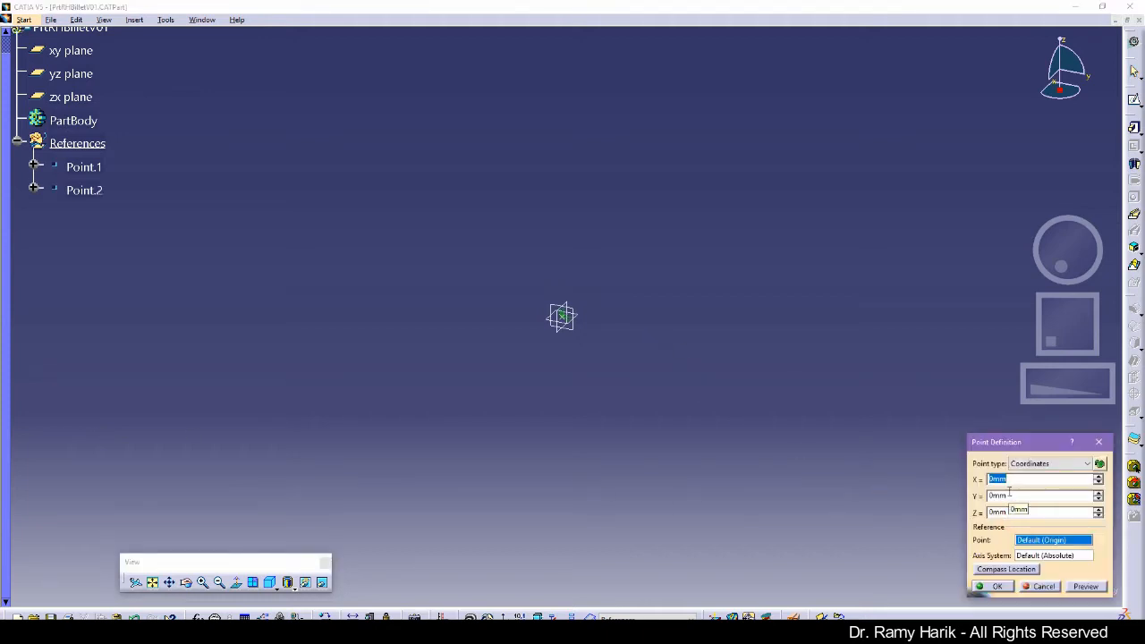
type("2ft")
key("Tab")
type("2ft")
key("Tab")
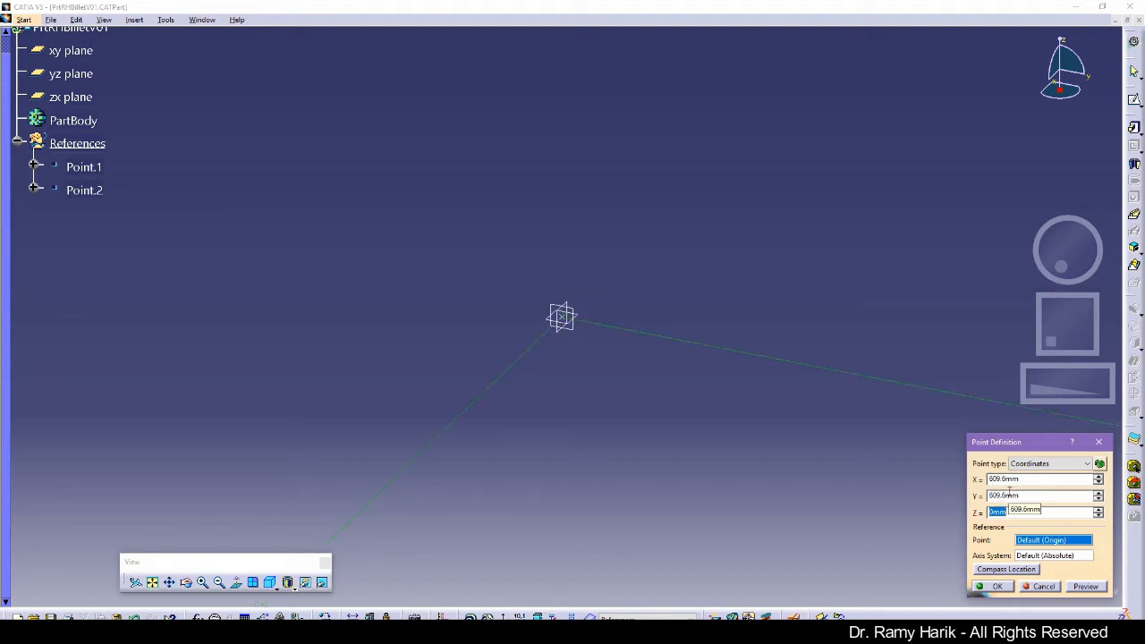
type("2ft")
left_click(995, 587)
Rename the reference point at the origin, Point.1, as Programming Origin.
left_click(87, 168)
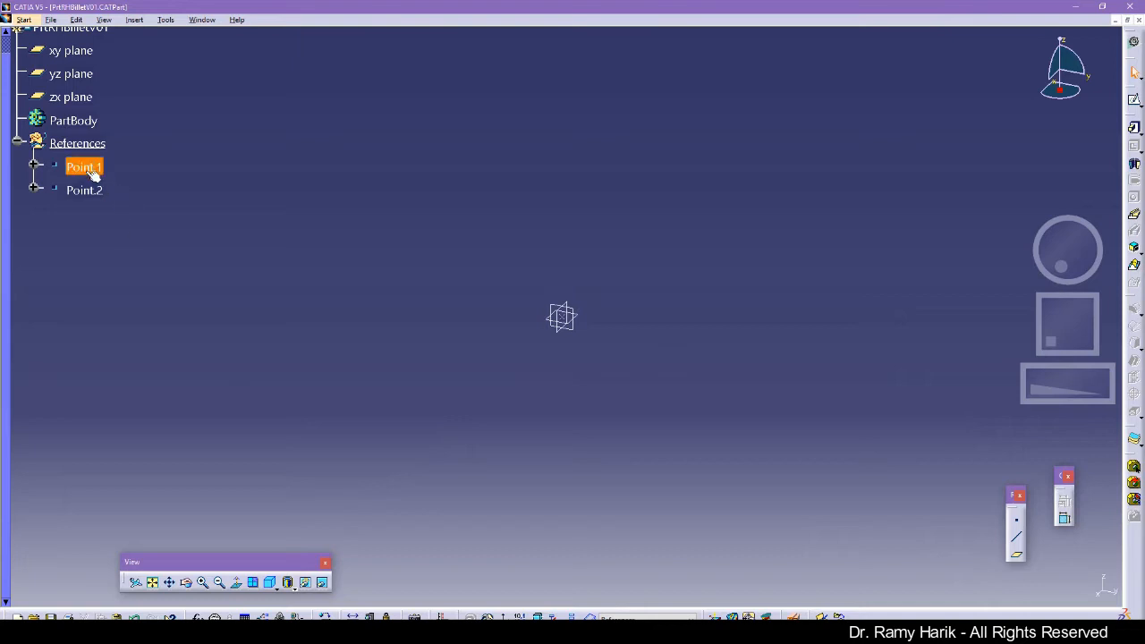
key("alt+Return")
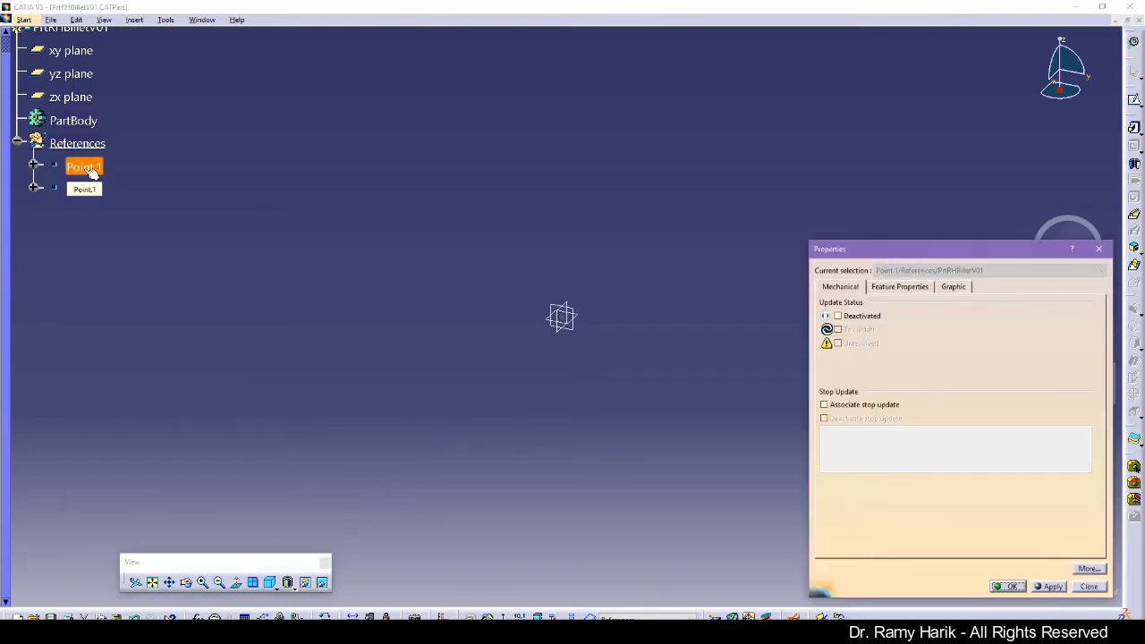
left_click(906, 287)
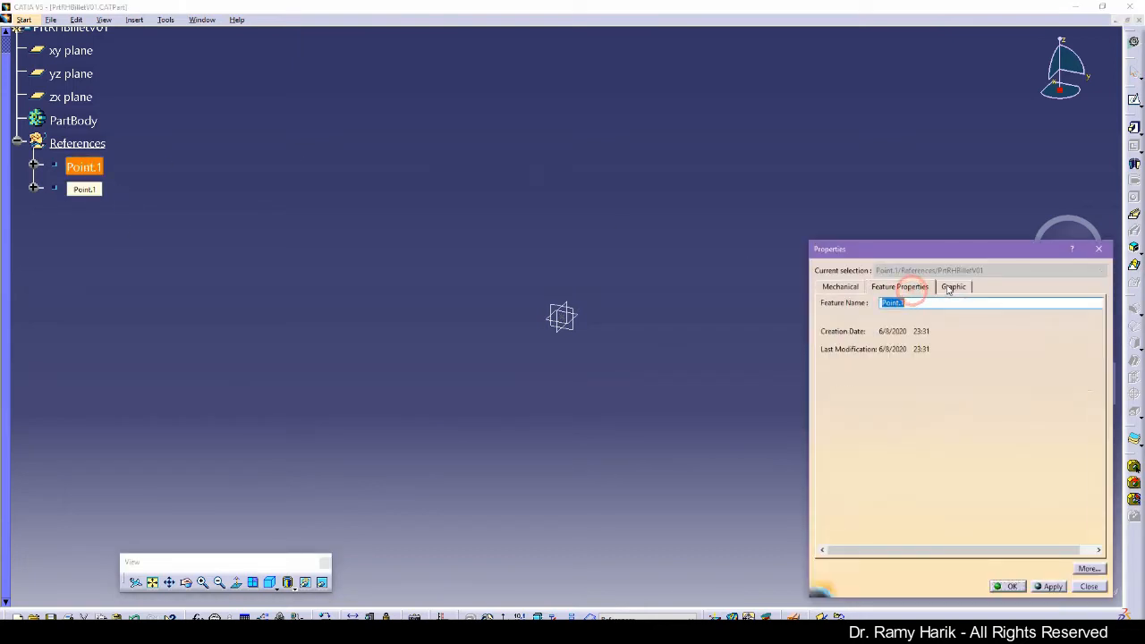
type("Programming Origin")
key("Return")
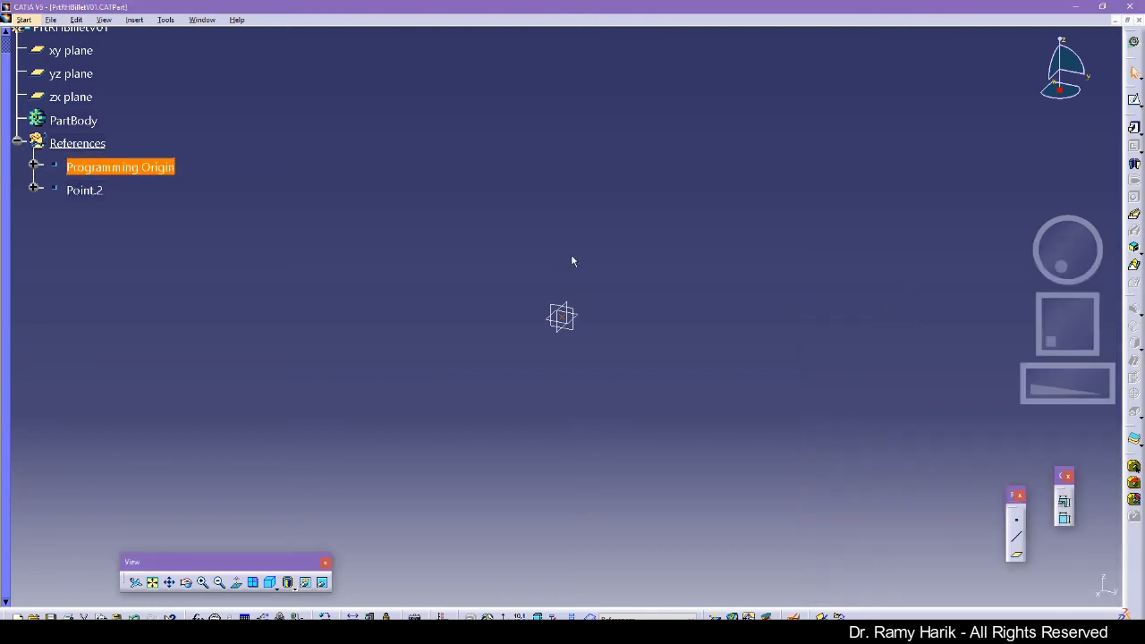
Rename the second reference point, Point.2, as Machine Origin and clear the selection.
left_click(94, 188)
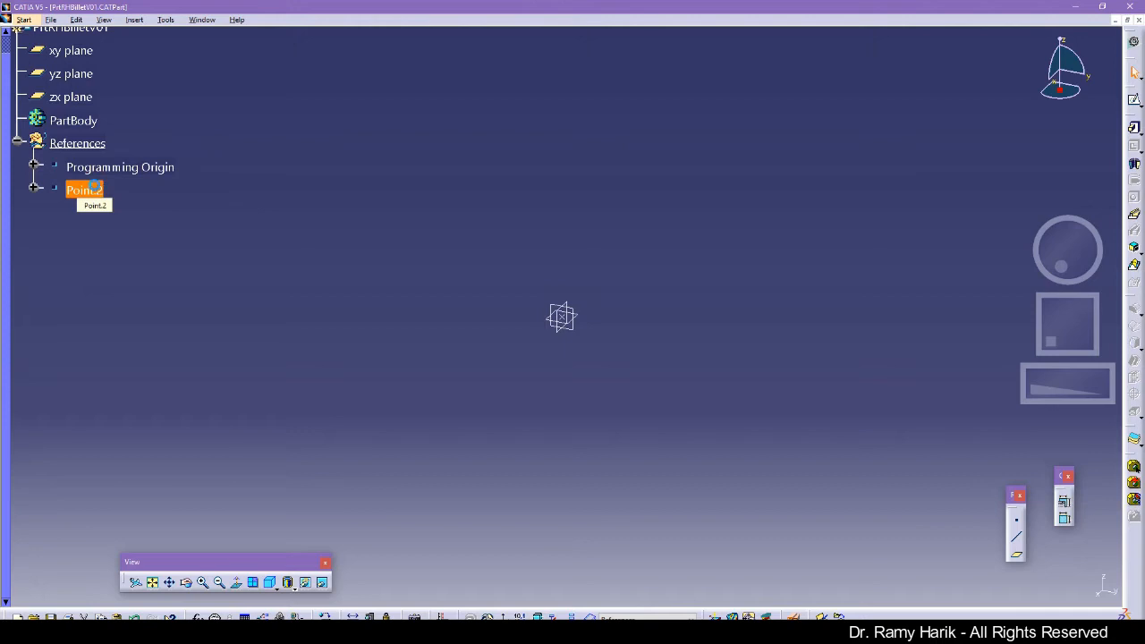
key("alt+Return")
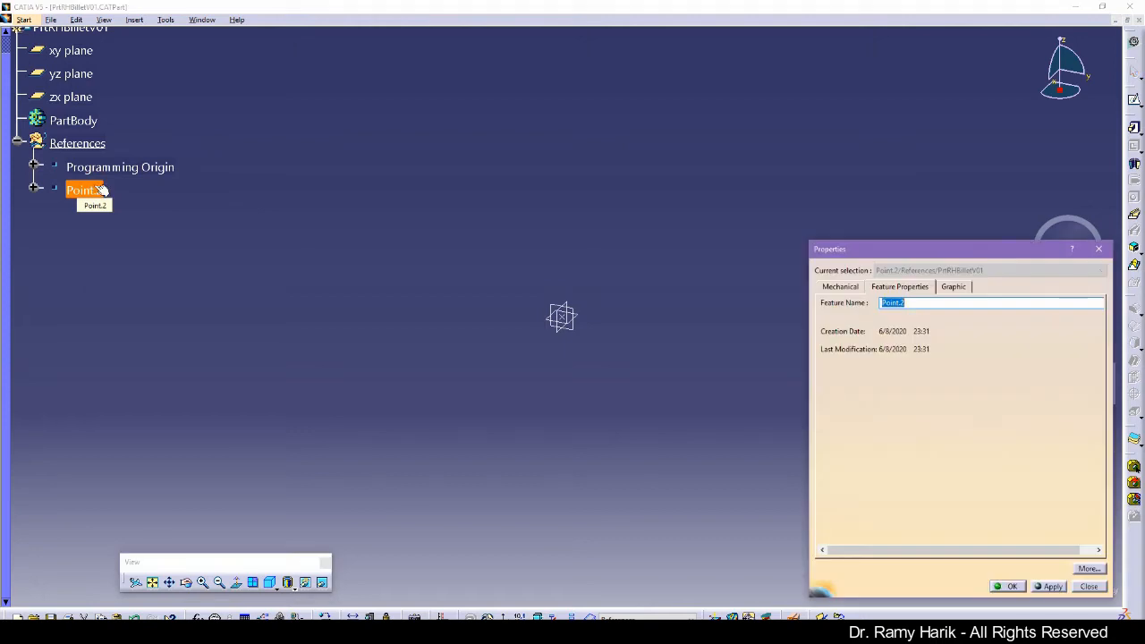
type("Machine Origin")
key("Return")
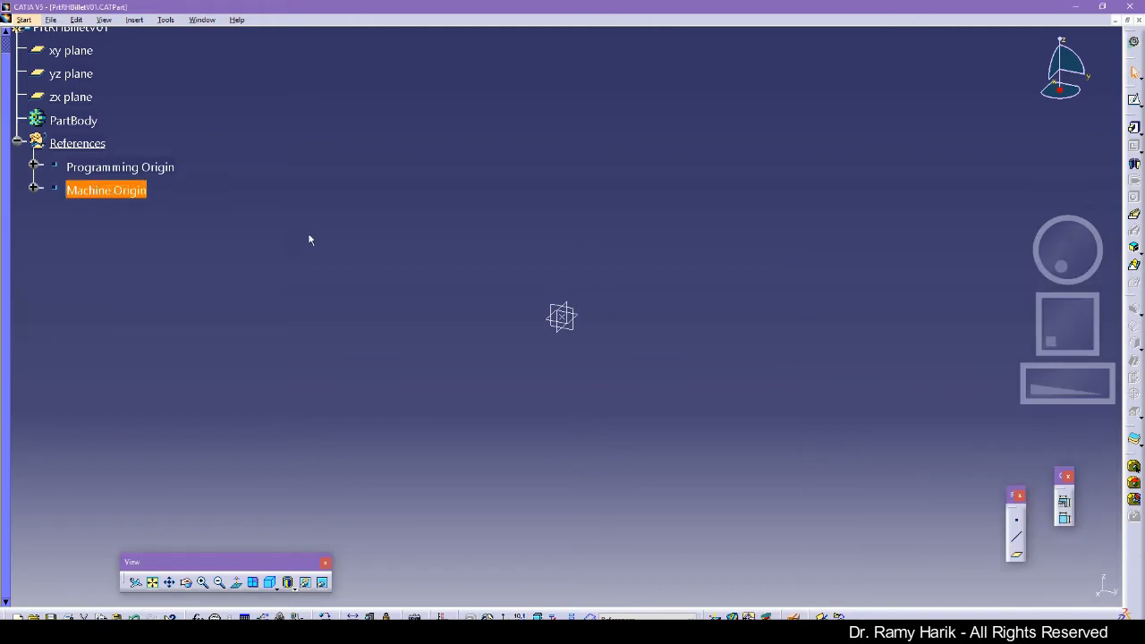
left_click(399, 359)
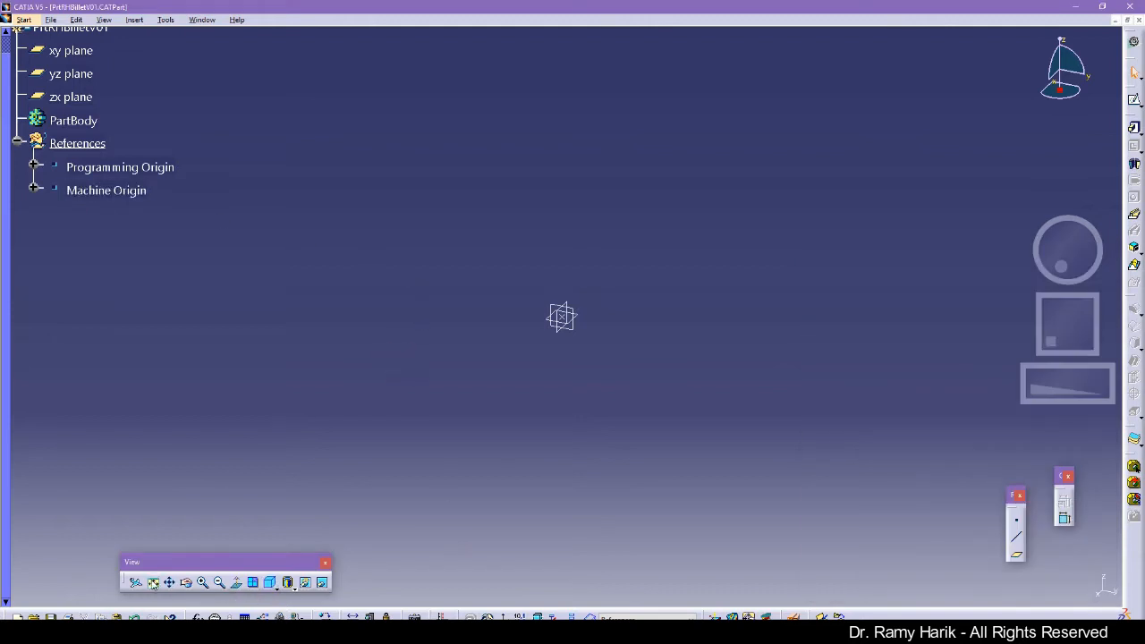
Start a new coordinate point in the References set and use Programming Origin as its reference point.
left_click(153, 583)
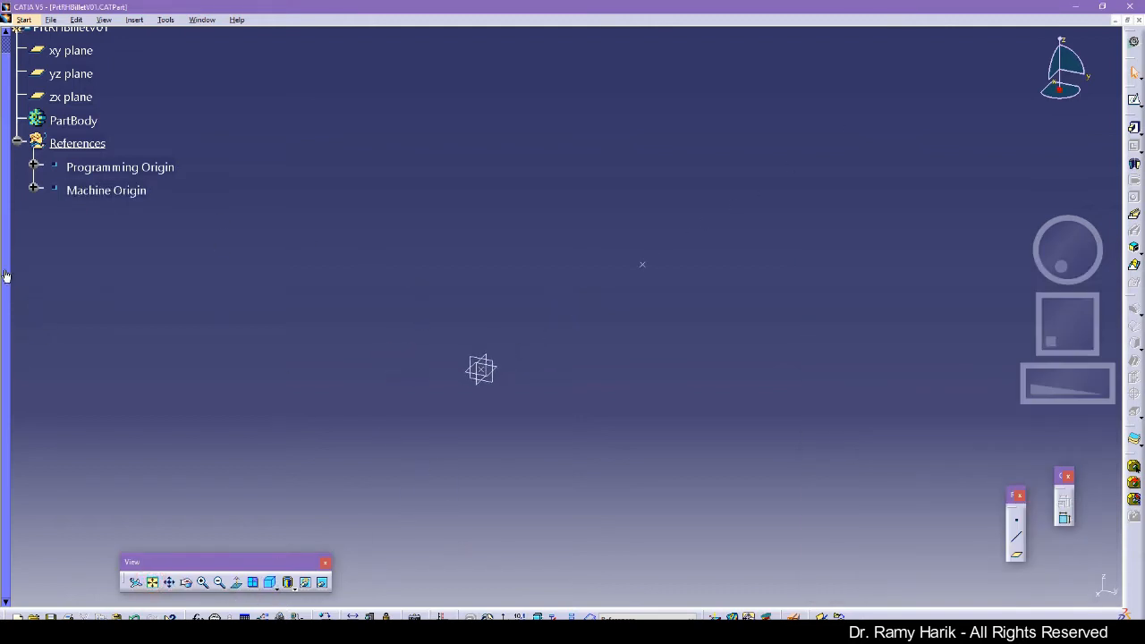
left_click(8, 242)
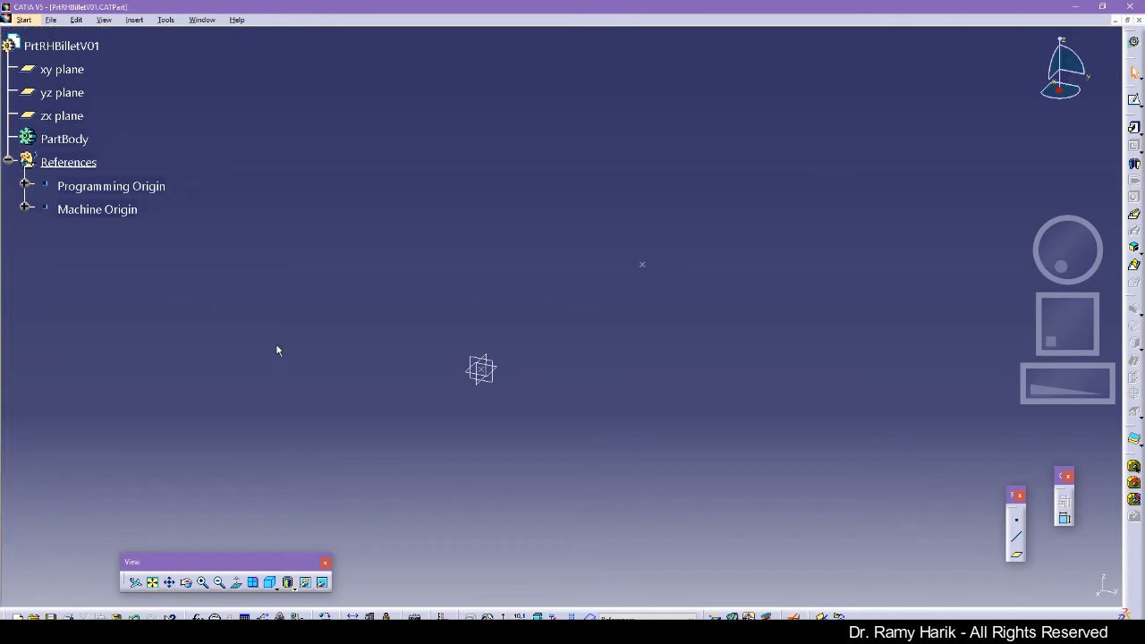
left_click(6, 353)
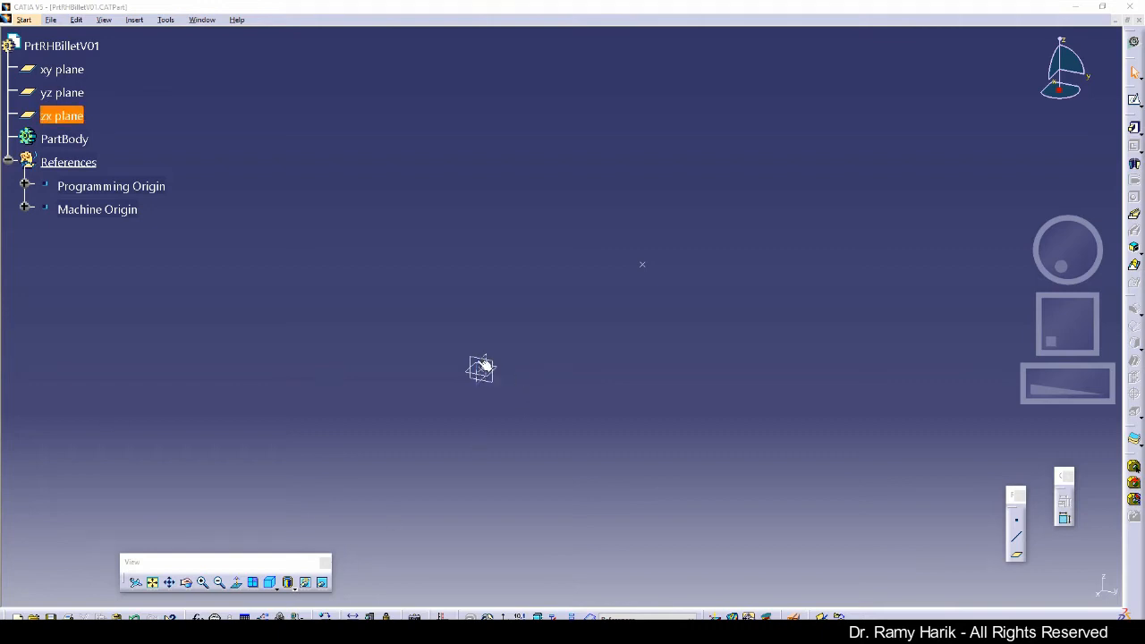
left_click(1016, 520)
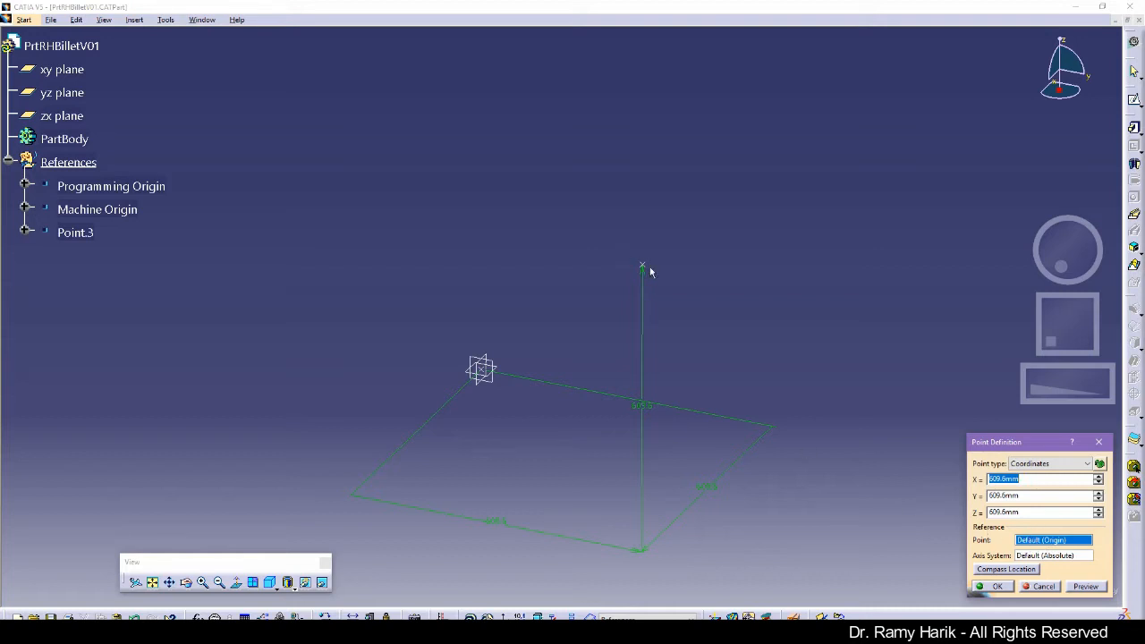
left_click(94, 209)
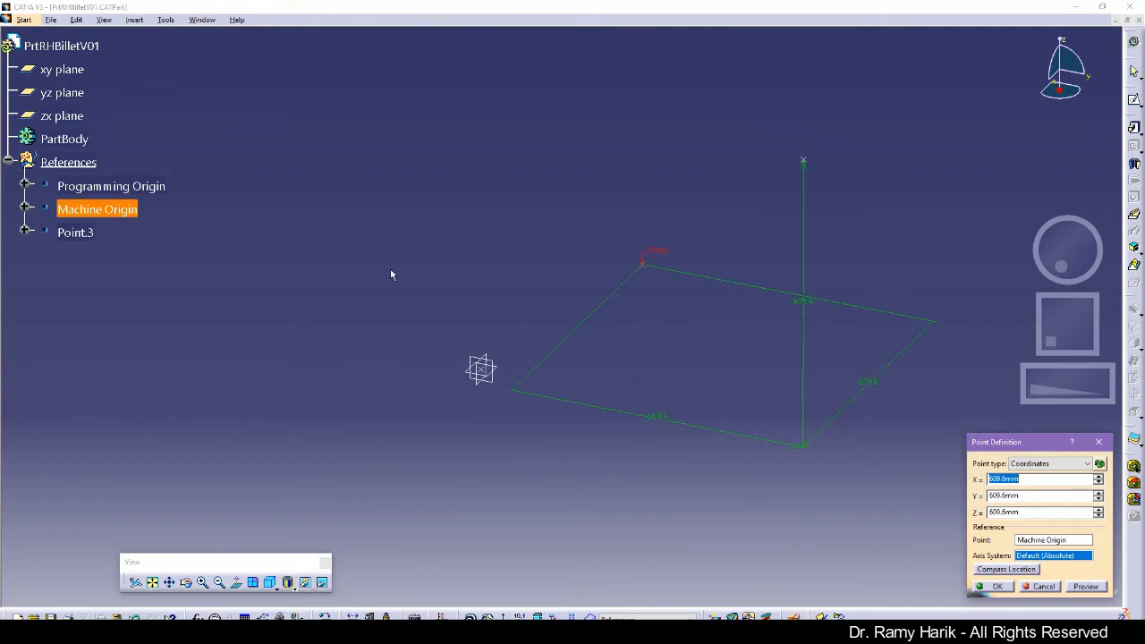
left_click(1054, 541)
left_click(108, 186)
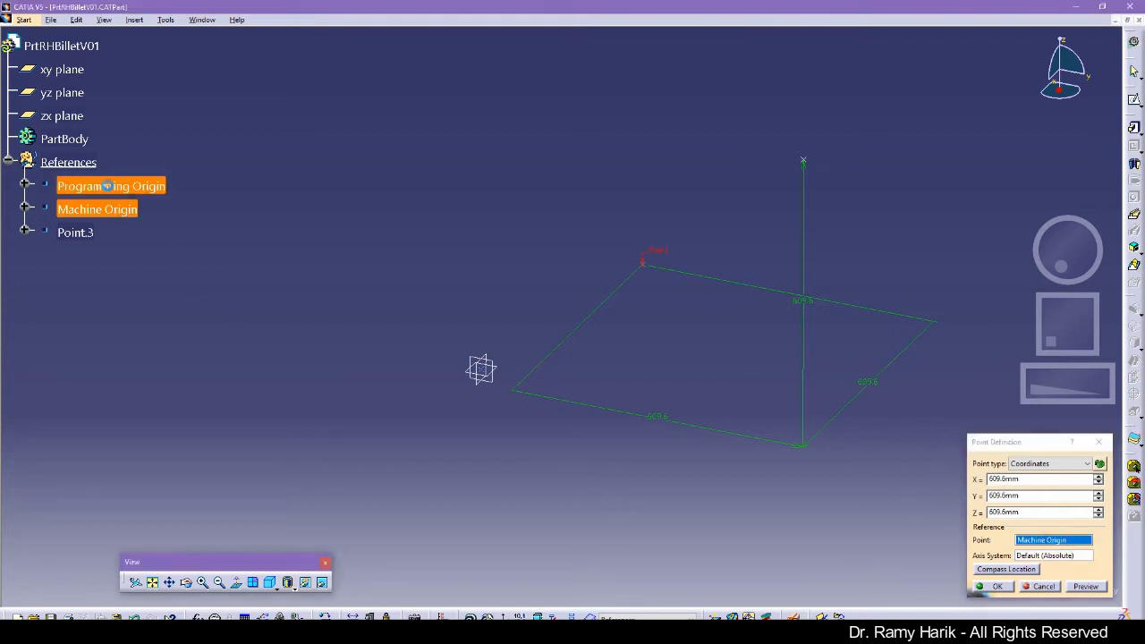
Set the new point's coordinates to X 0 mm, Y 0 mm and Z 4 in, and create it.
double_click(1028, 481)
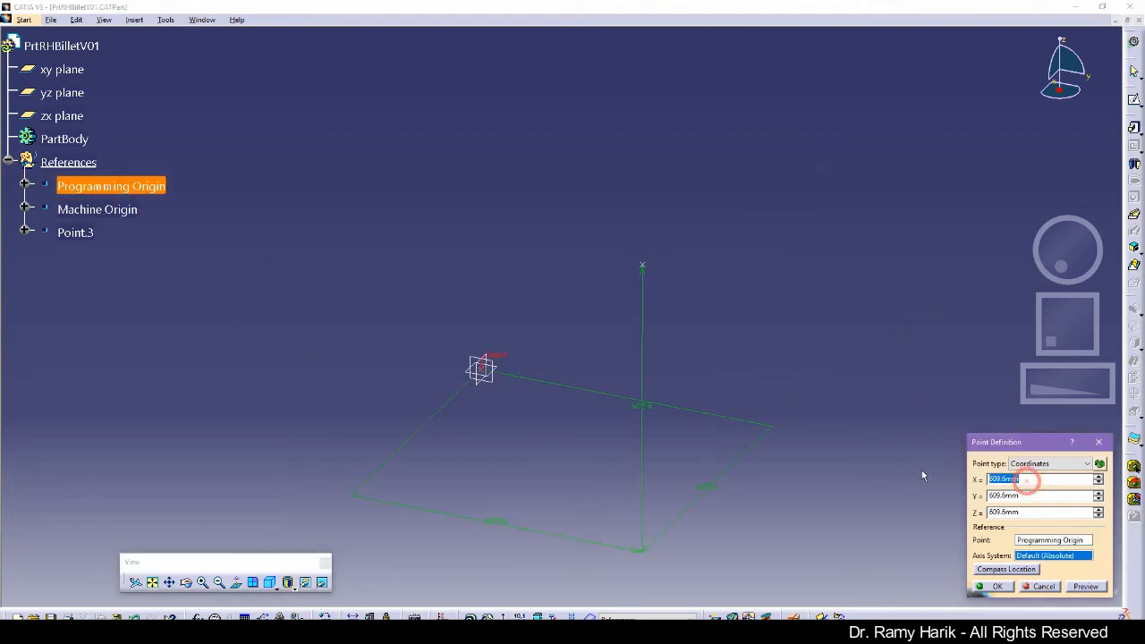
type("0")
key("Tab")
type("0")
key("Tab")
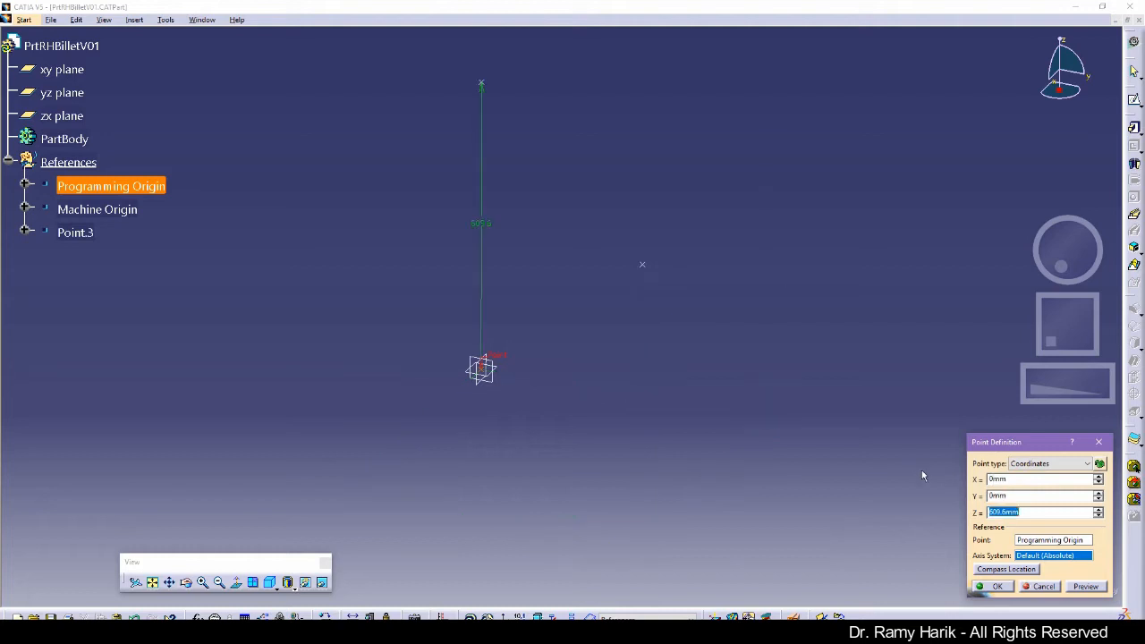
type("4in")
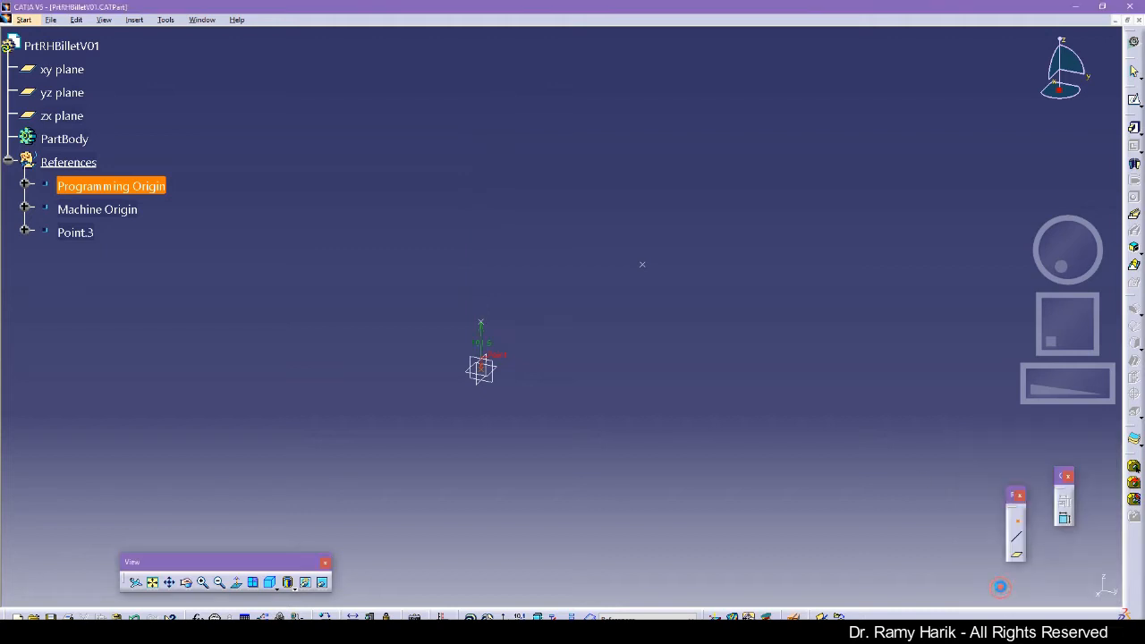
left_click(995, 586)
Rename the third reference point, Point.3, as Tool Retract.
left_click(80, 235)
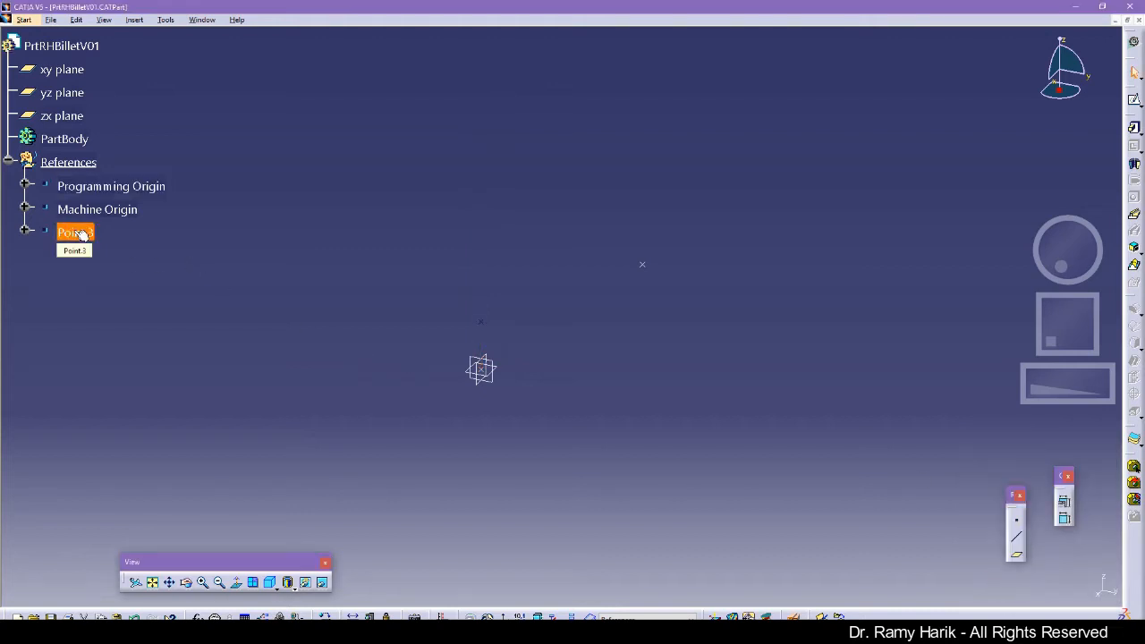
key("alt+Return")
type("Tool Retract")
key("Return")
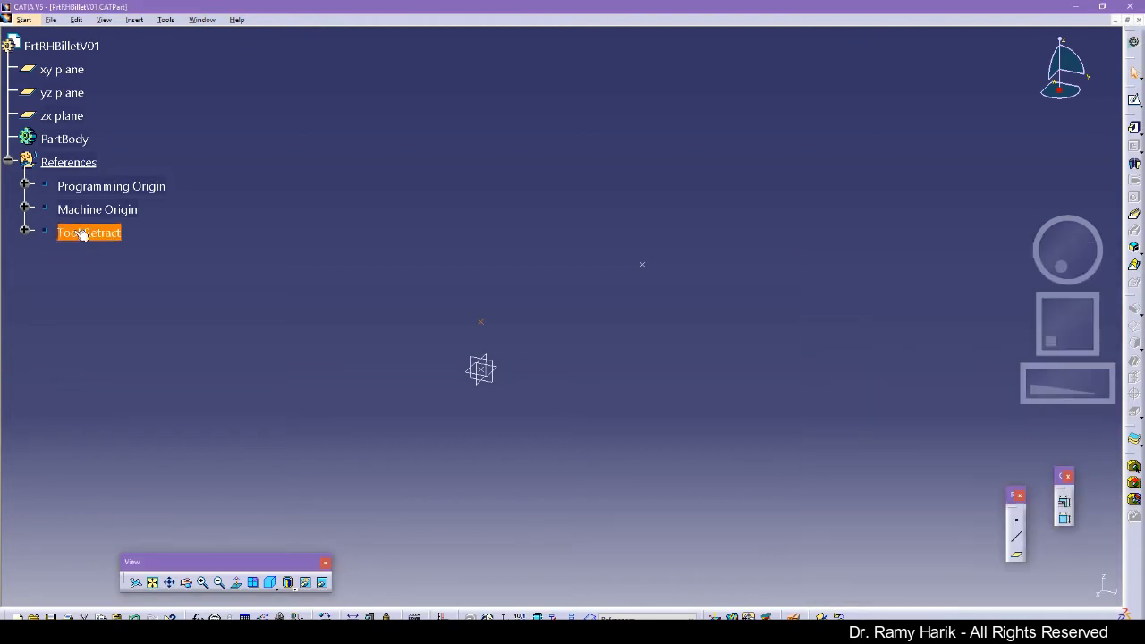
Create a plane in the References set offset 6 in from the xy plane.
left_click(6, 322)
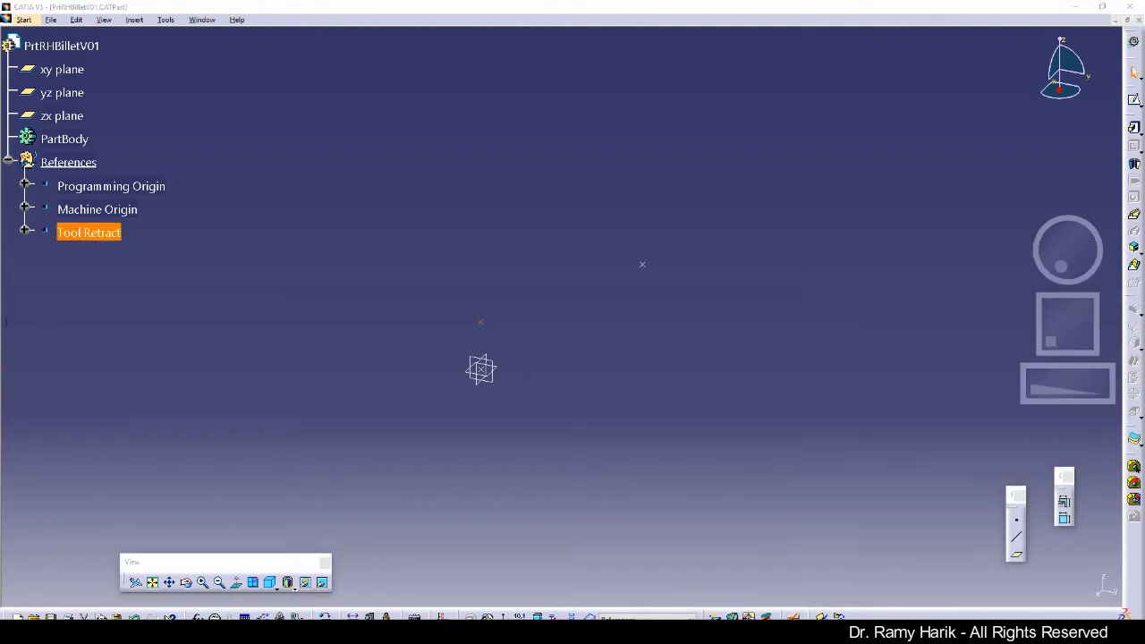
left_click(856, 409)
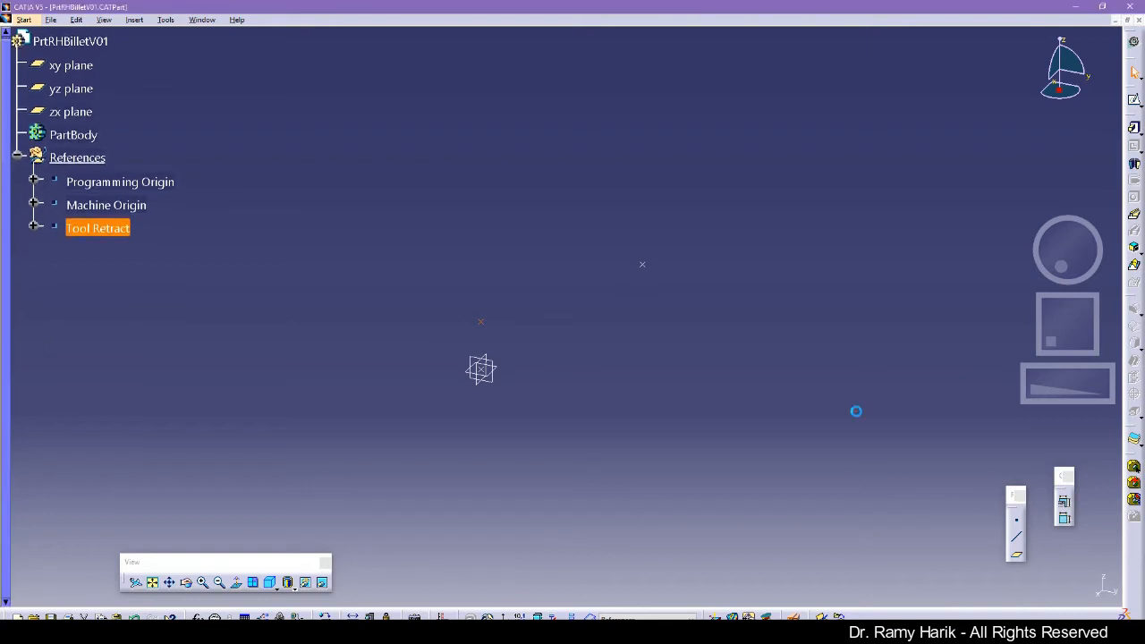
left_click(1017, 555)
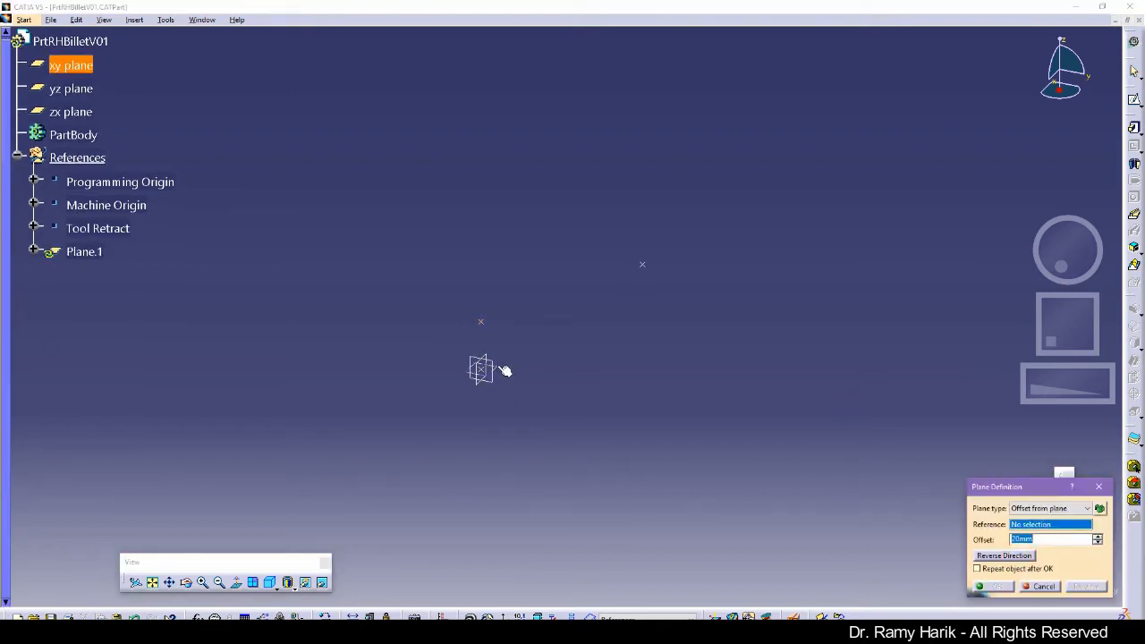
left_click(498, 368)
type("8in")
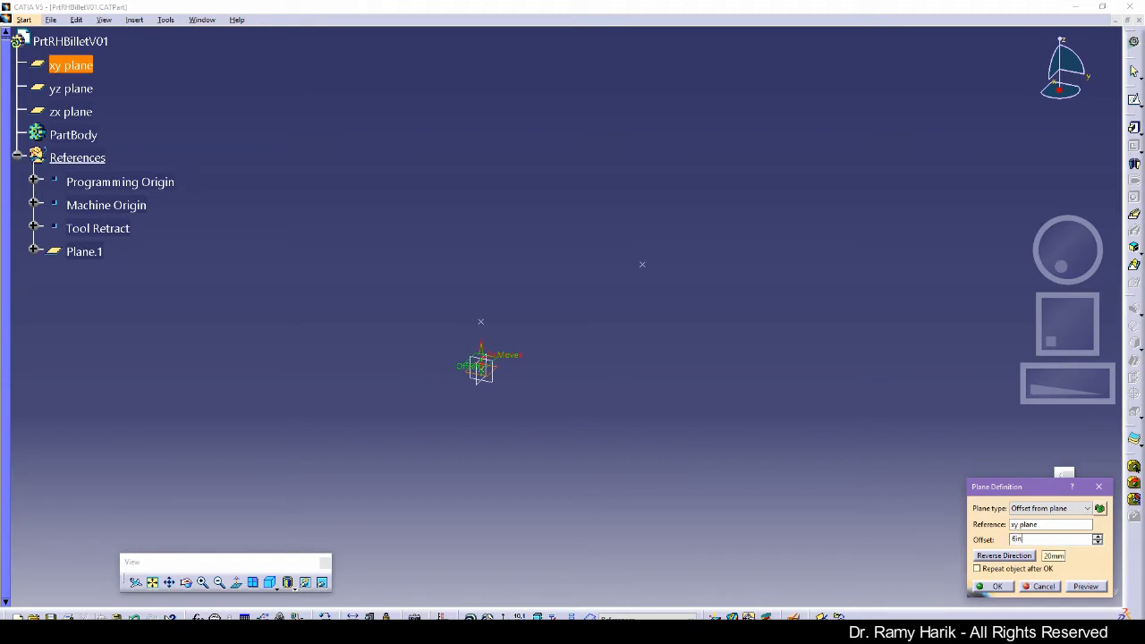
key("Return")
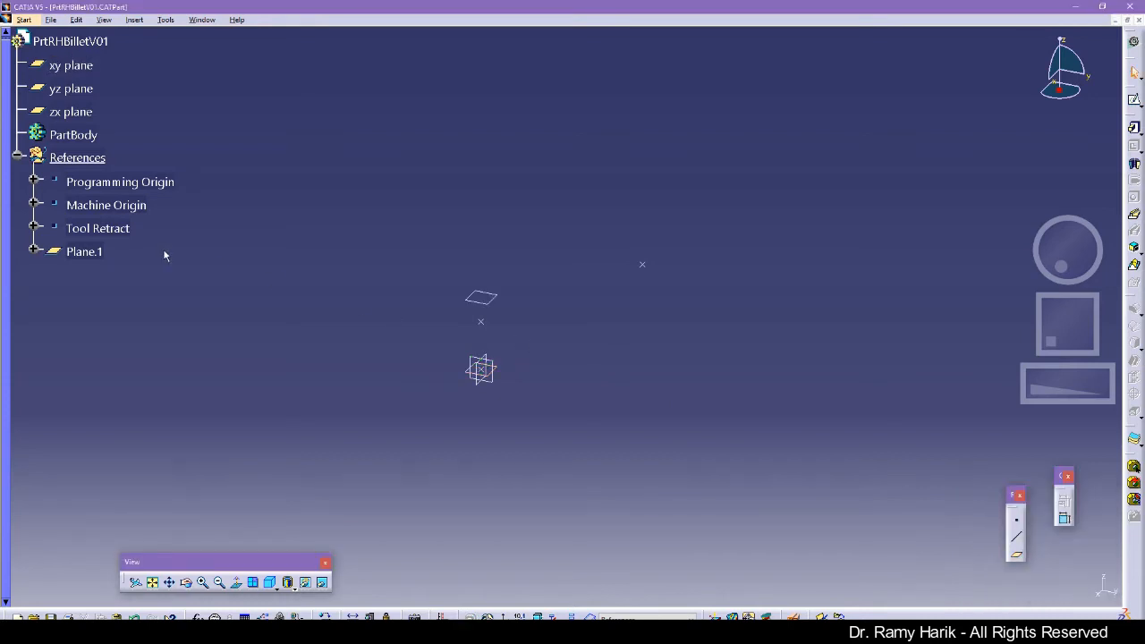
Rename the offset plane, Plane.1, as Safety Plane and clear the selection.
left_click(75, 250)
key("alt+Return")
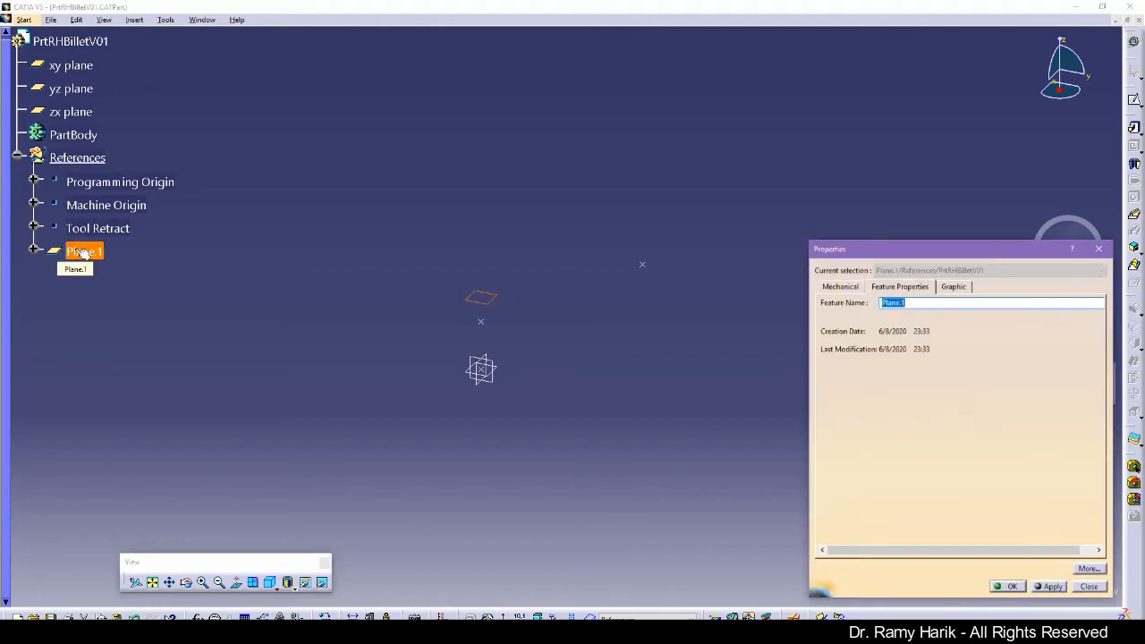
type("Saeety Plane")
key("Return")
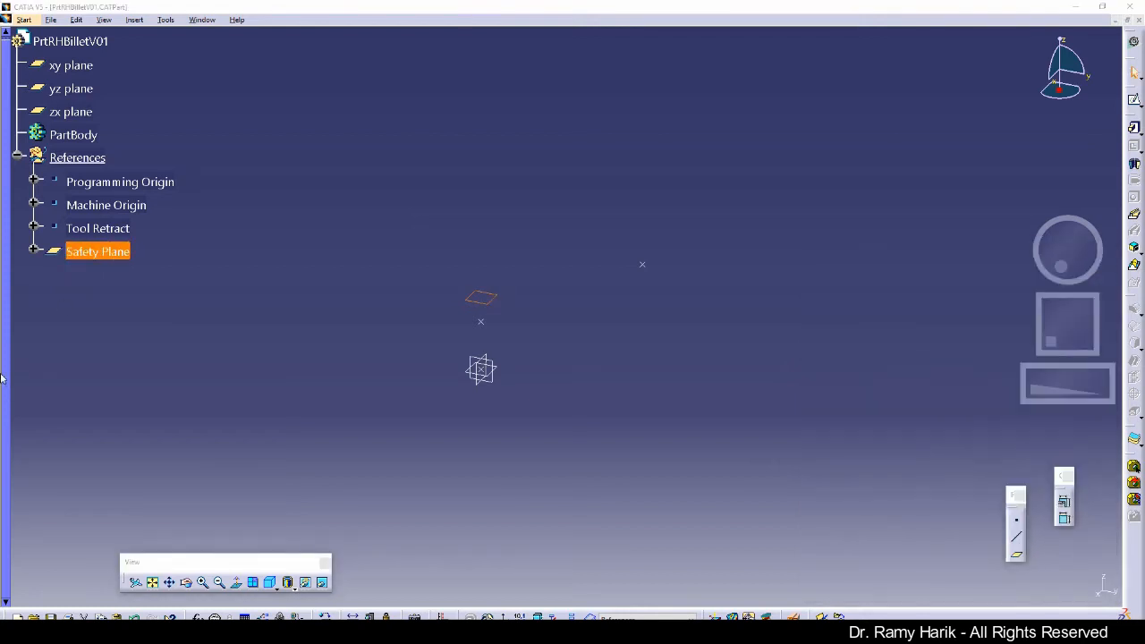
scroll(264, 201, "down", 4)
left_click_drag(10, 216, 9, 117)
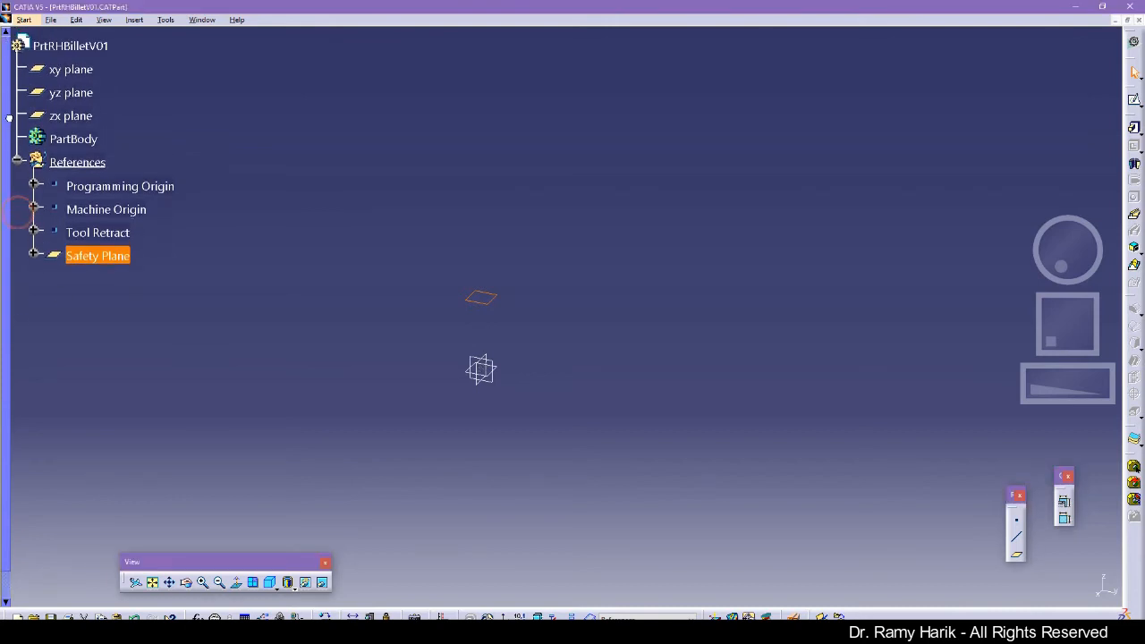
left_click(192, 231)
Display the Programming Origin point as a filled square symbol in dark green.
left_click(94, 186)
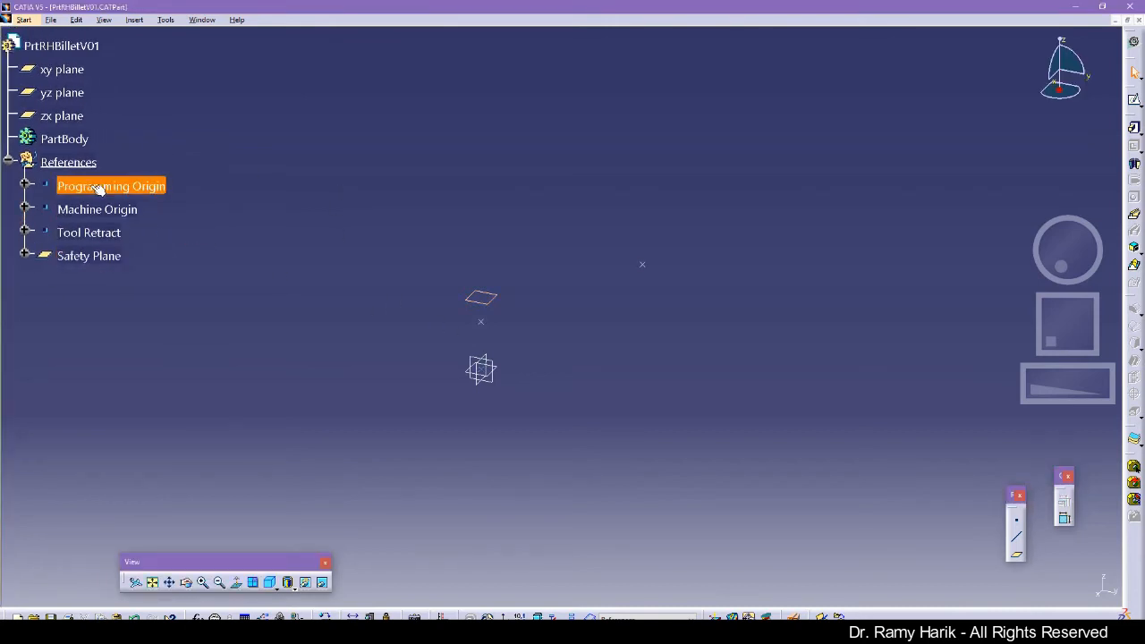
right_click(98, 186)
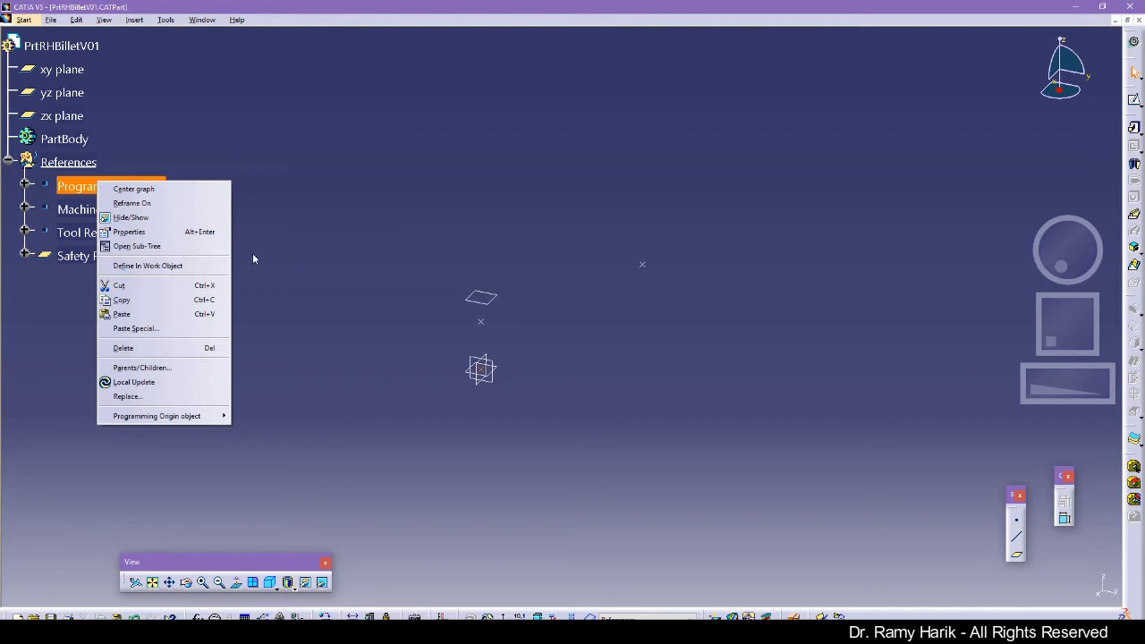
left_click(133, 232)
left_click(952, 286)
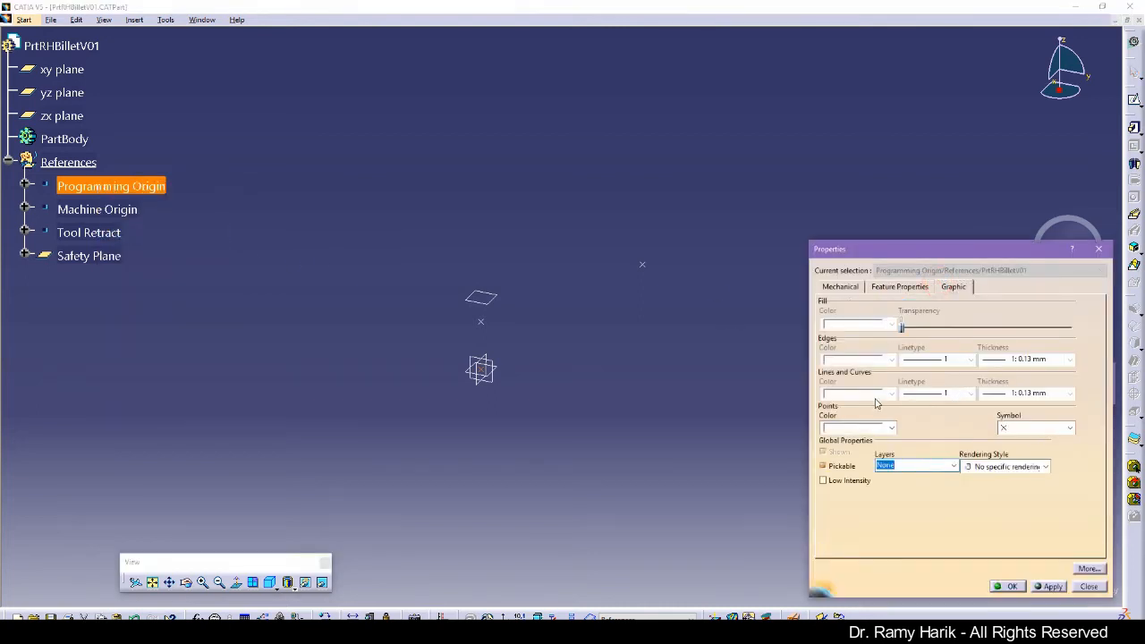
left_click(1031, 429)
left_click(864, 428)
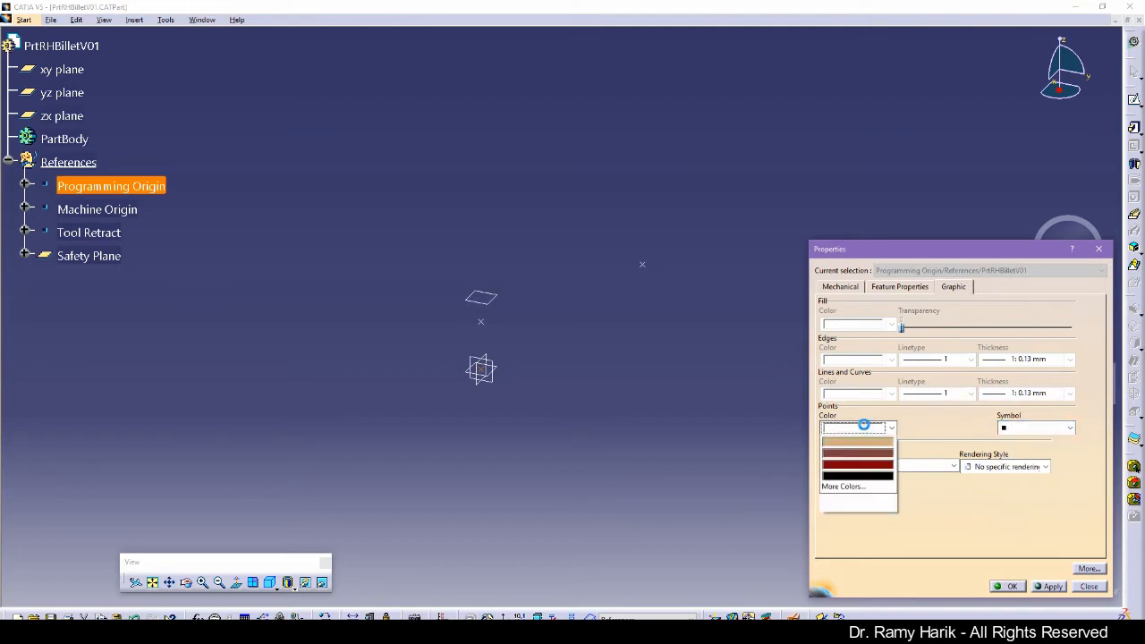
left_click(871, 481)
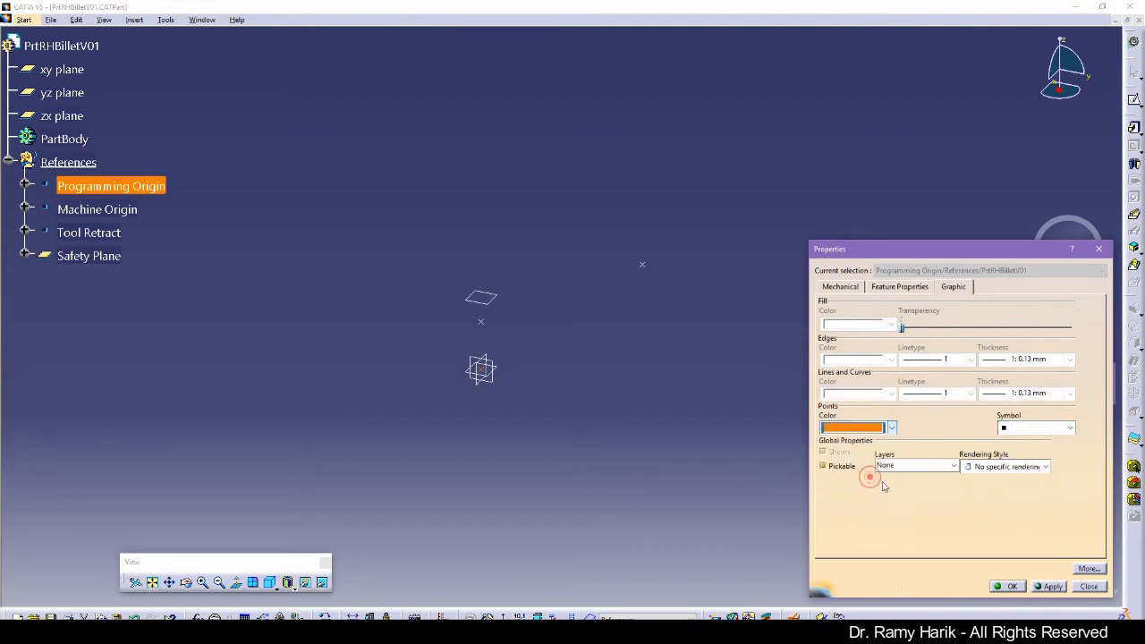
left_click(877, 429)
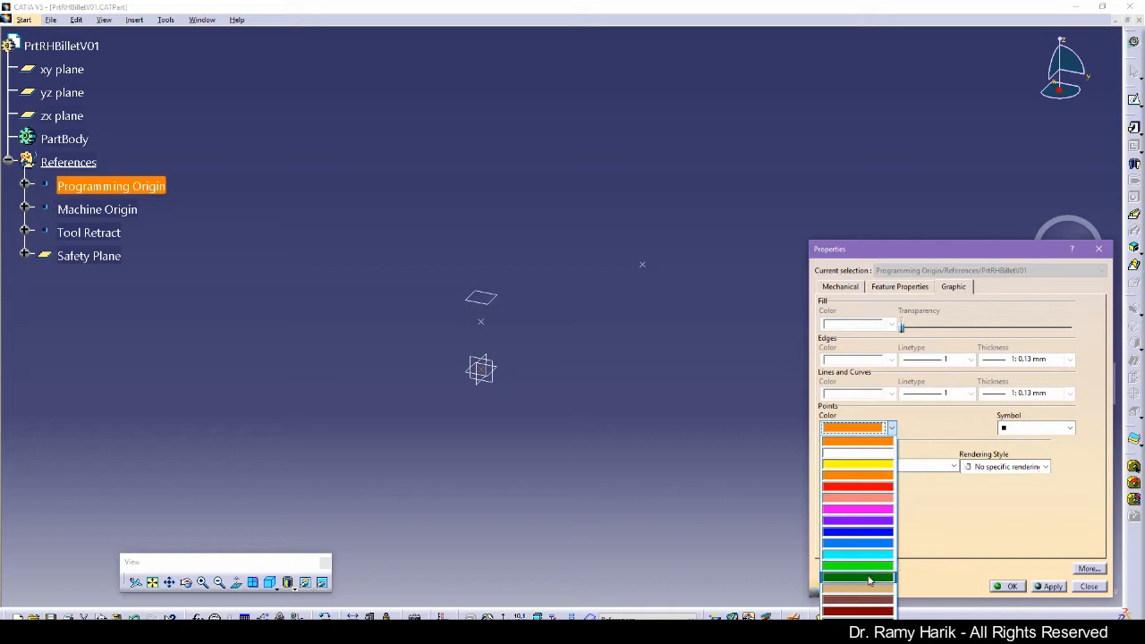
left_click(867, 574)
left_click(1009, 586)
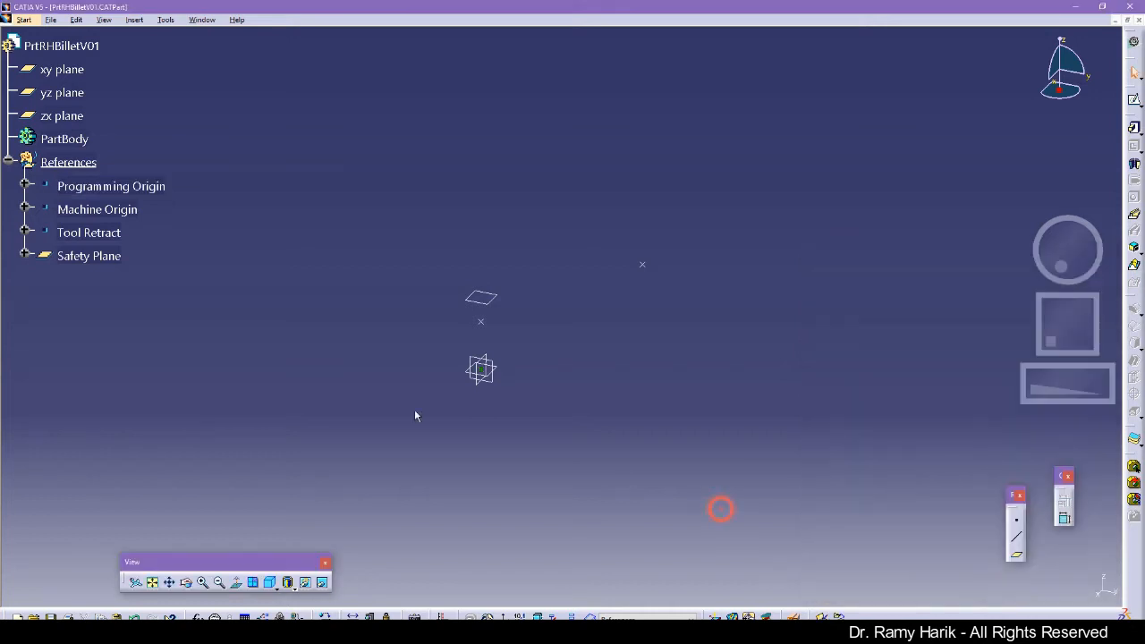
Display the Tool Retract point as a filled square symbol in yellow.
left_click(90, 233)
right_click(91, 234)
left_click(122, 282)
left_click(1036, 428)
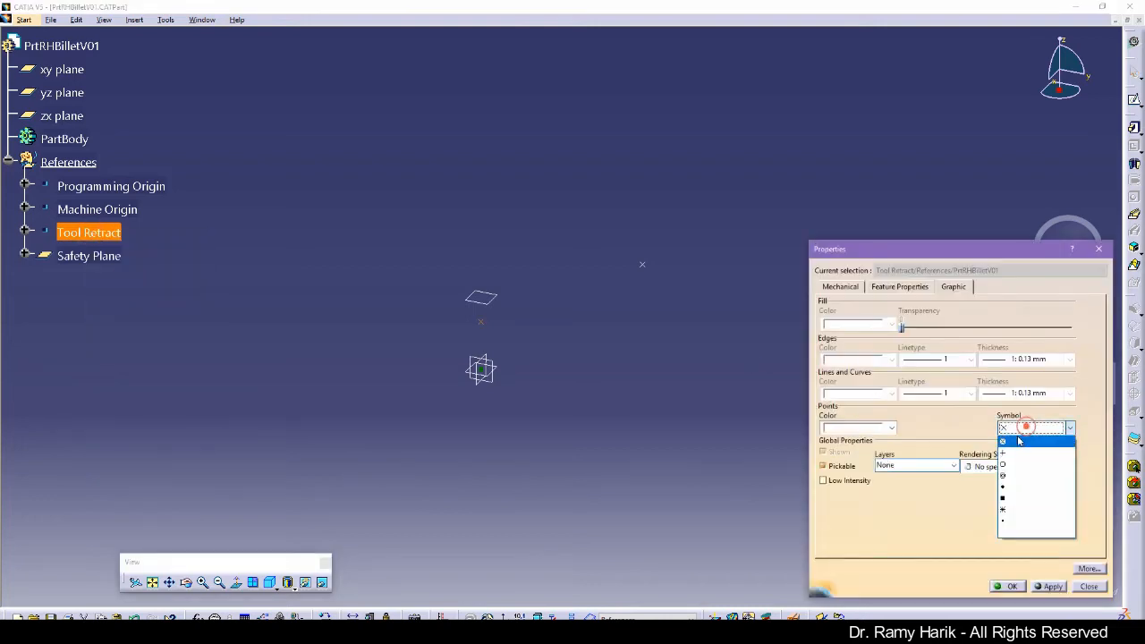
left_click(1004, 497)
left_click(868, 429)
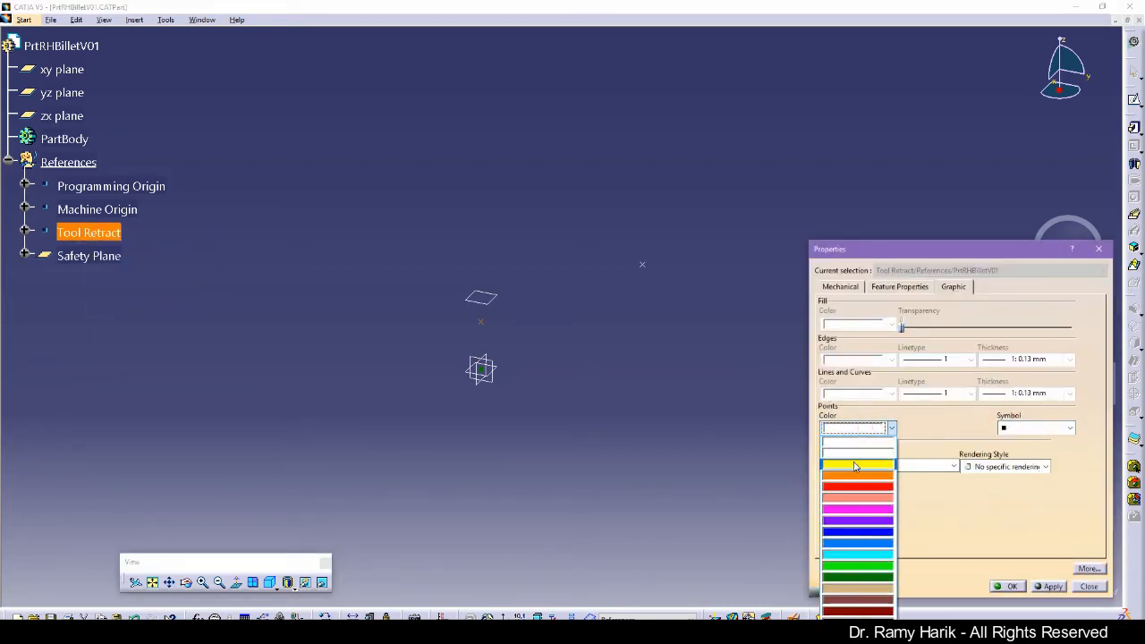
left_click(858, 464)
left_click(1006, 586)
left_click(755, 507)
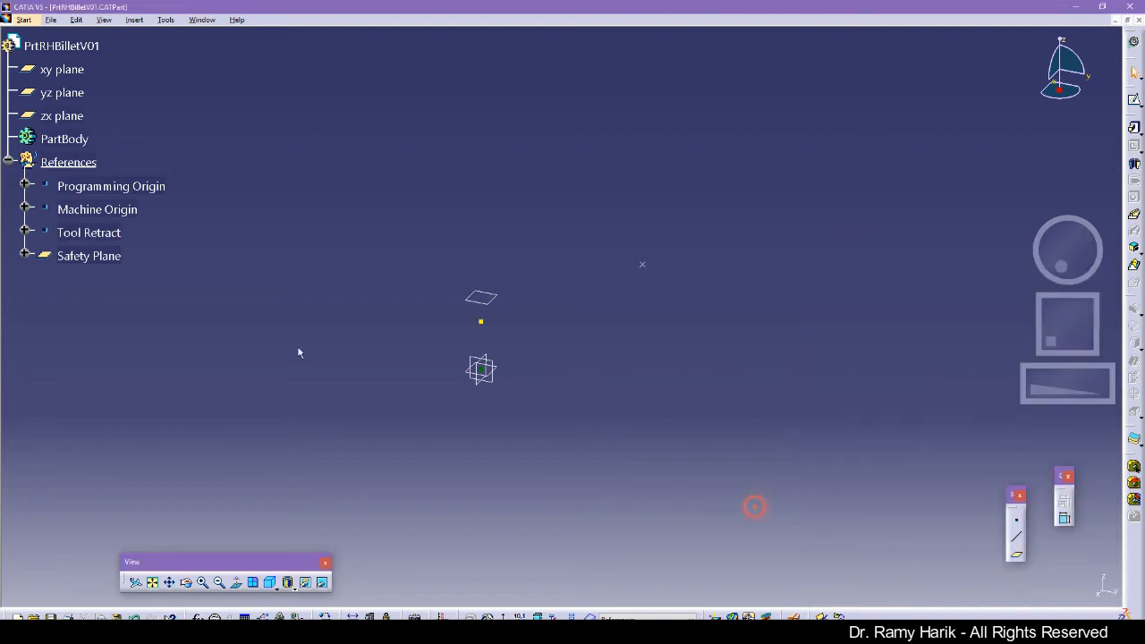
Display the Machine Origin point with a circular symbol in red.
right_click(90, 212)
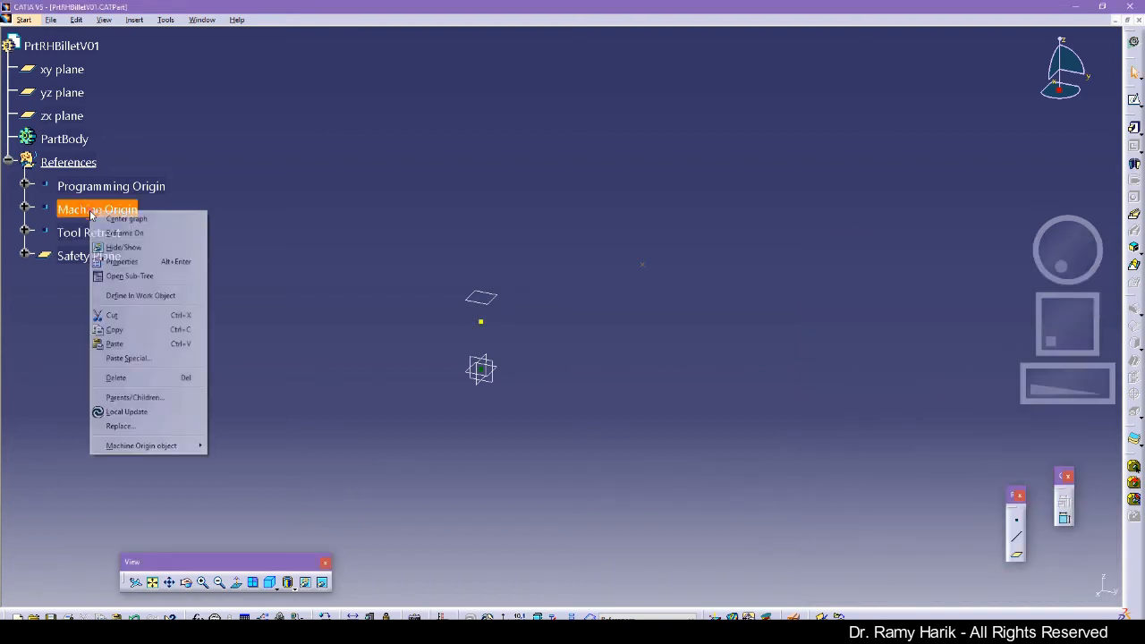
left_click(125, 262)
left_click(1012, 428)
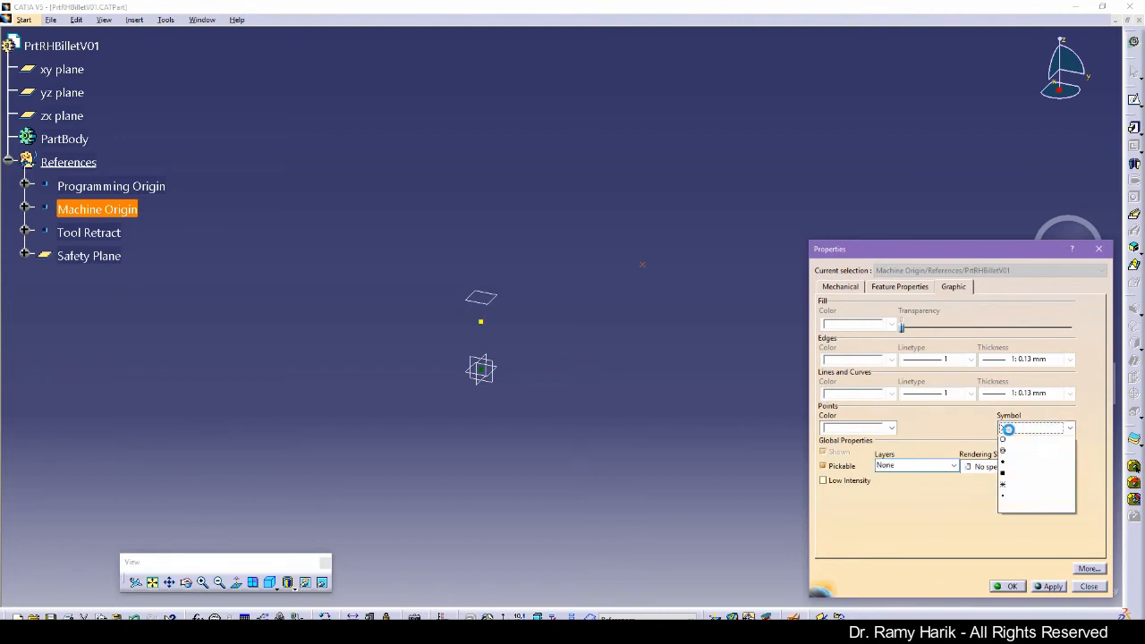
left_click(1007, 477)
left_click(891, 427)
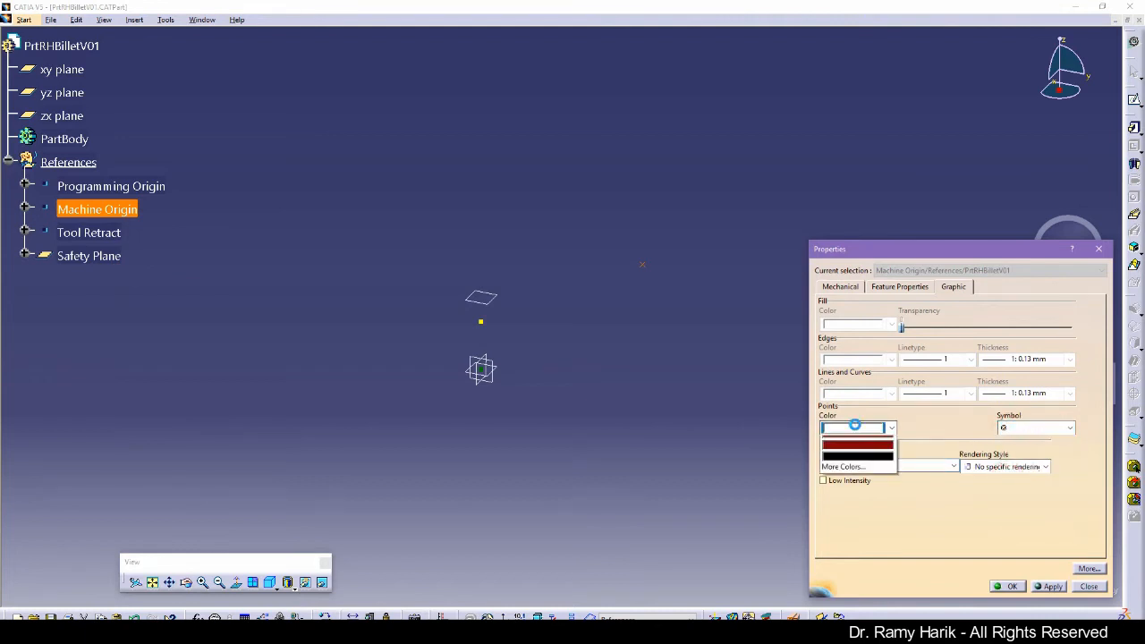
left_click(857, 472)
left_click(1049, 586)
left_click(1011, 586)
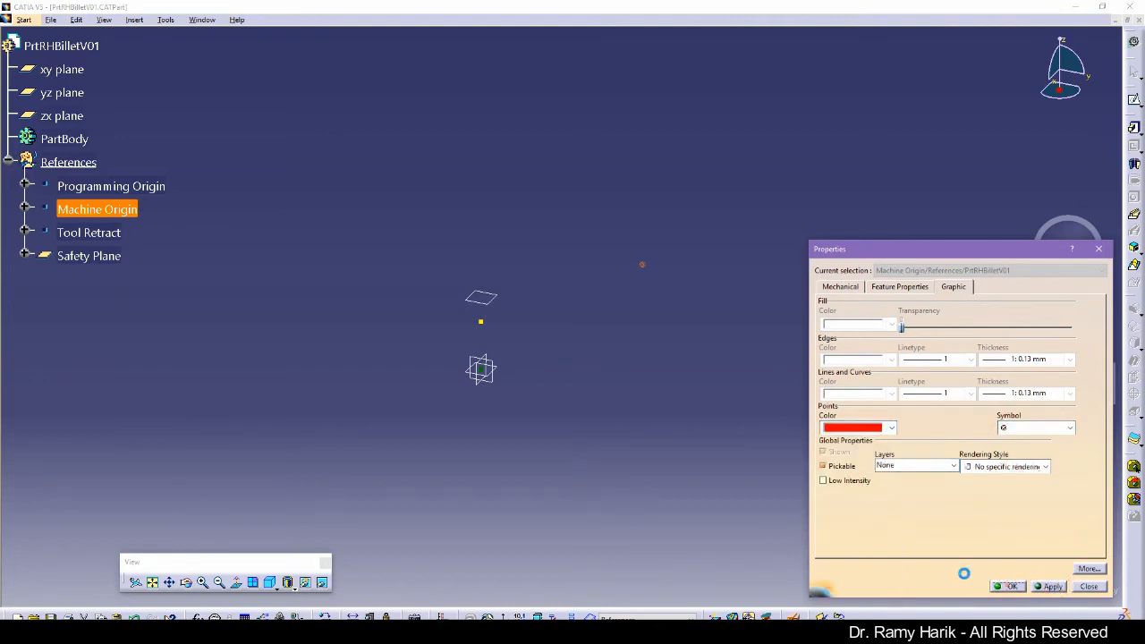
left_click(690, 503)
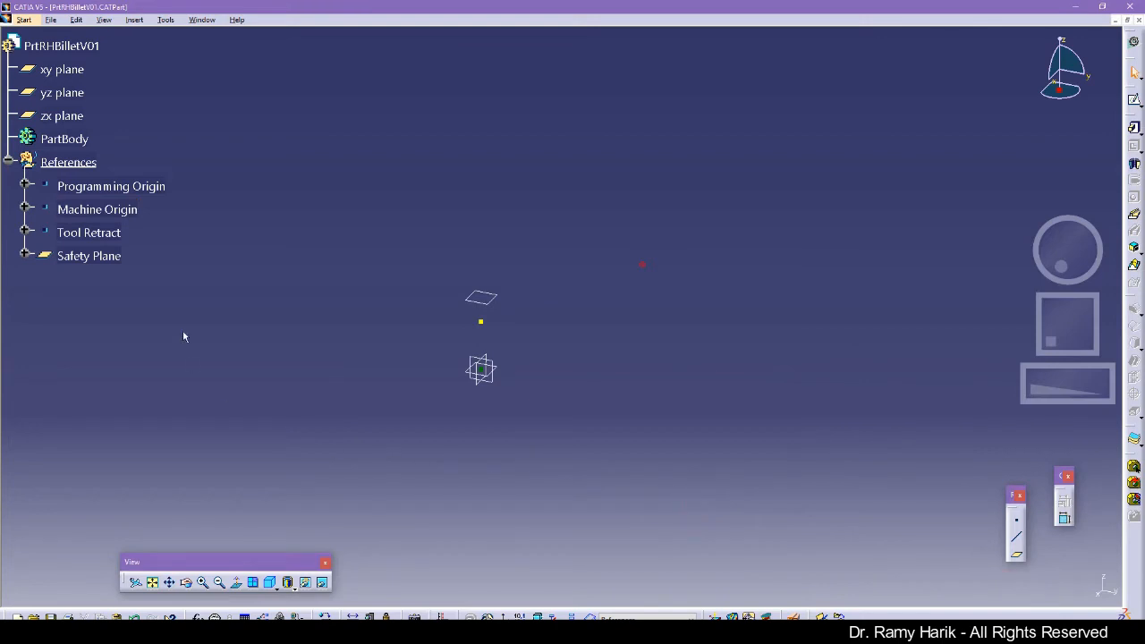
Set the line color of the Safety Plane to yellow in its graphic properties.
left_click(87, 256)
right_click(86, 254)
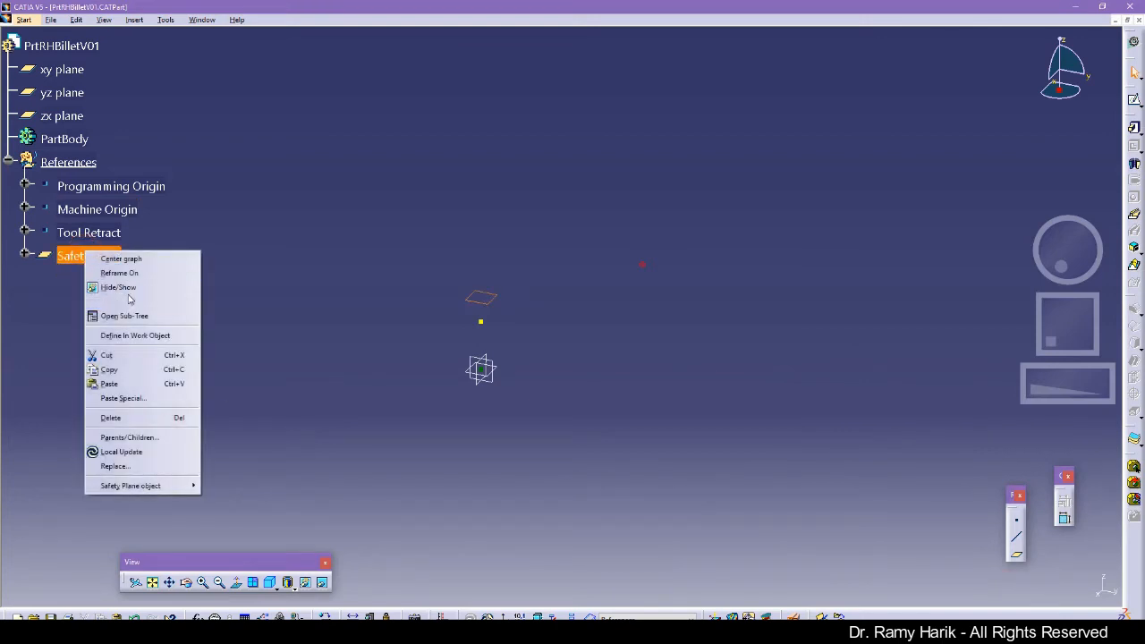
left_click(130, 302)
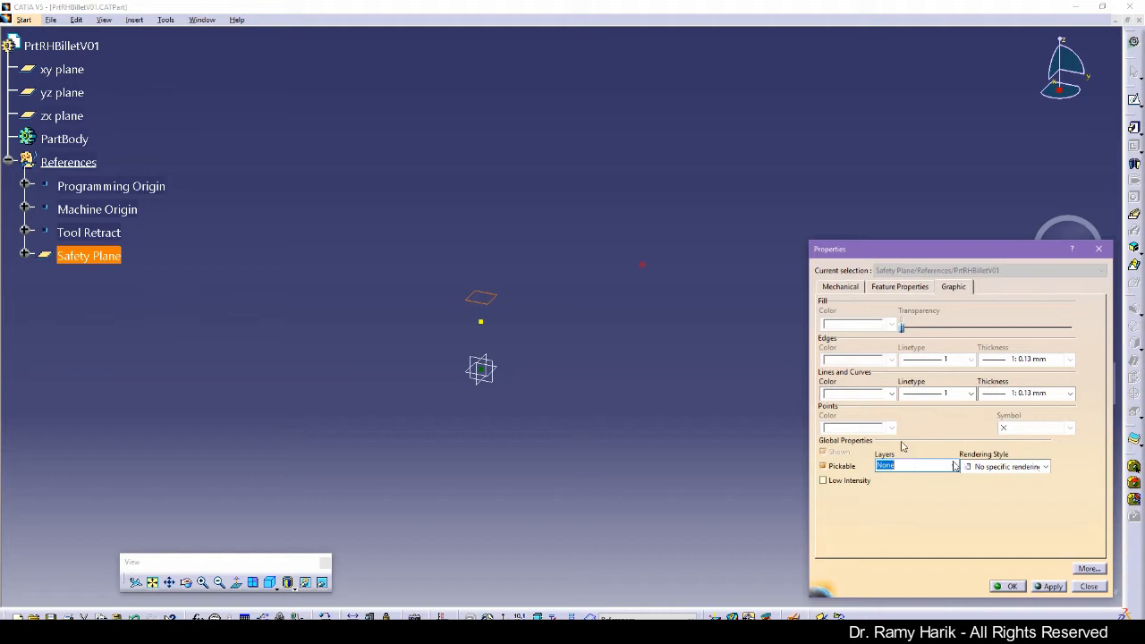
left_click(866, 395)
left_click(868, 397)
left_click(868, 396)
left_click(859, 436)
left_click(1052, 587)
left_click(1018, 587)
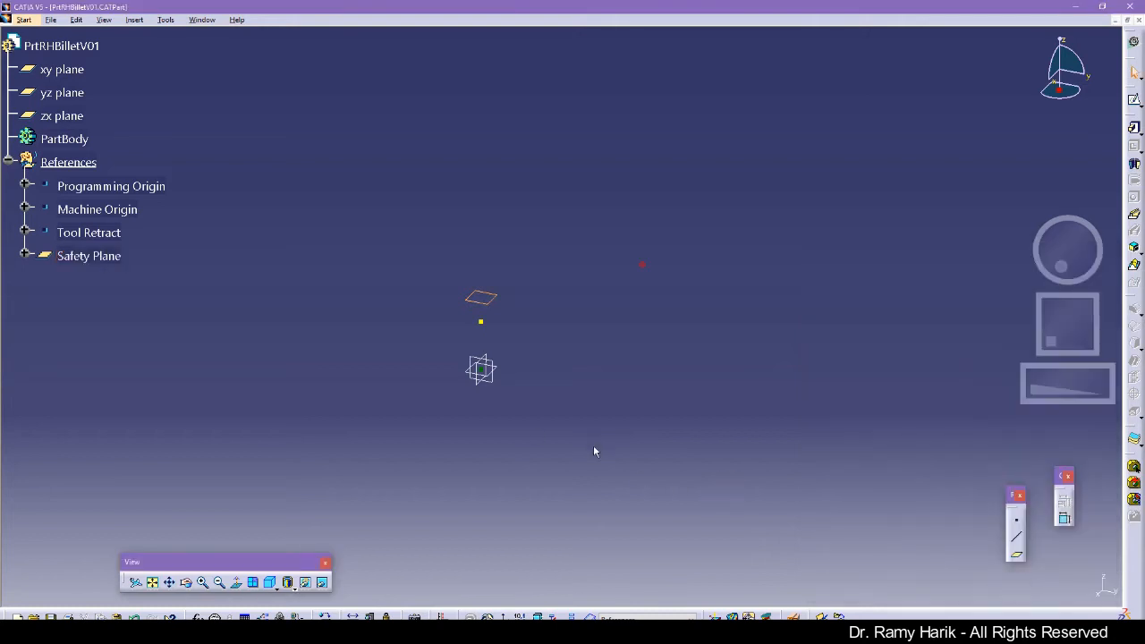
Hide the xy, yz and zx planes.
left_click(57, 115)
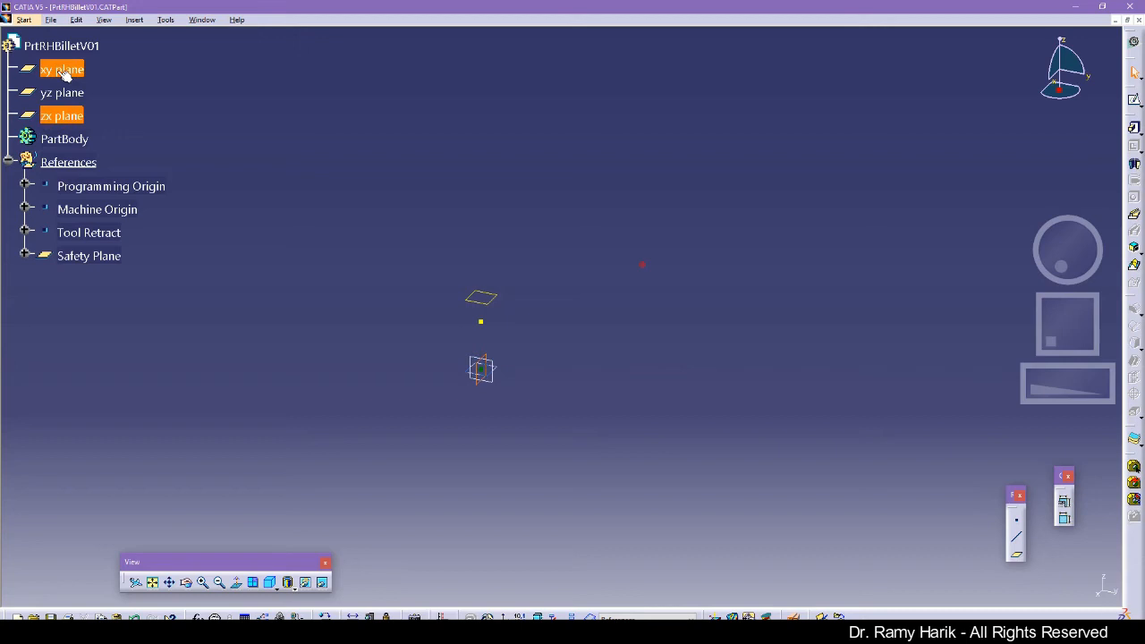
left_click(61, 72, "shift")
right_click(60, 70)
left_click(100, 109)
left_click(320, 182)
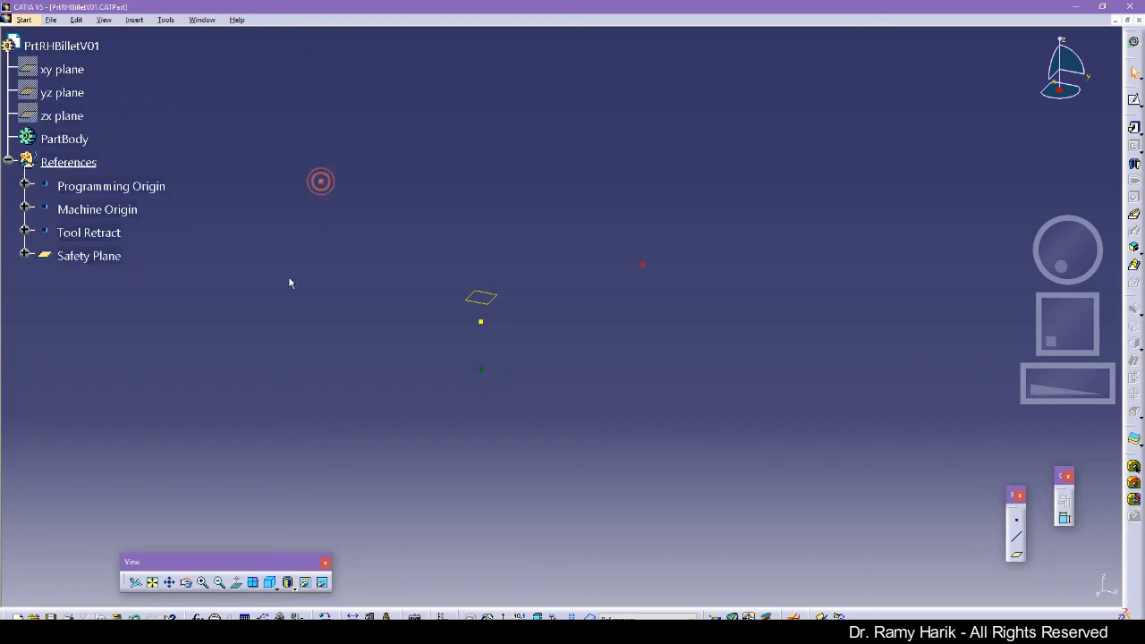
Save the PrtRHBilletV01 part file.
left_click(51, 19)
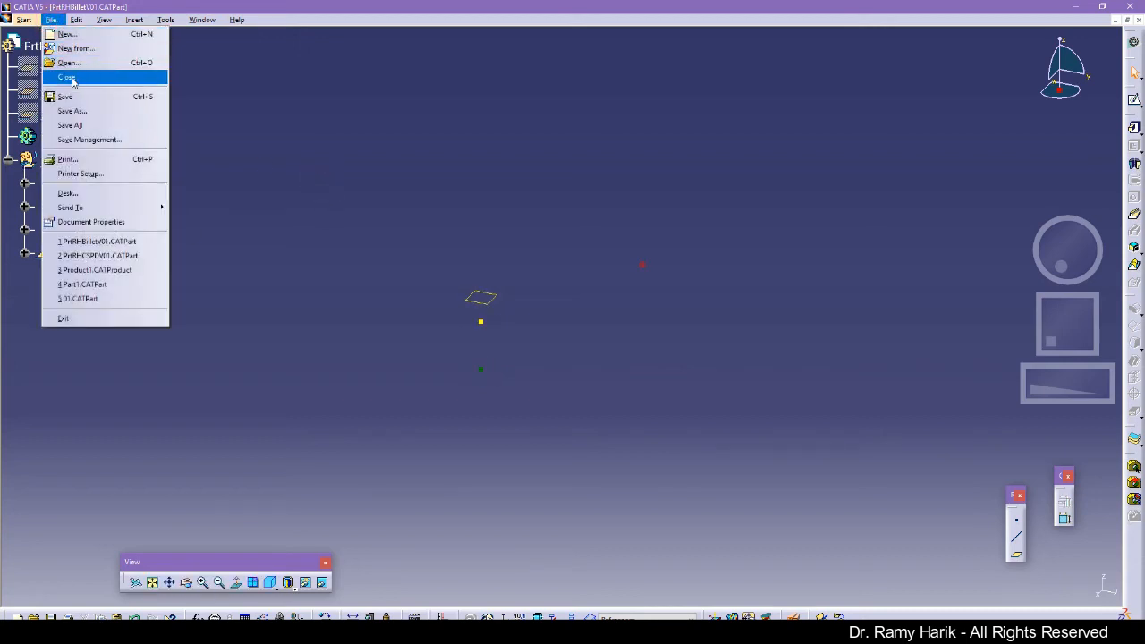
left_click(70, 97)
left_click(207, 144)
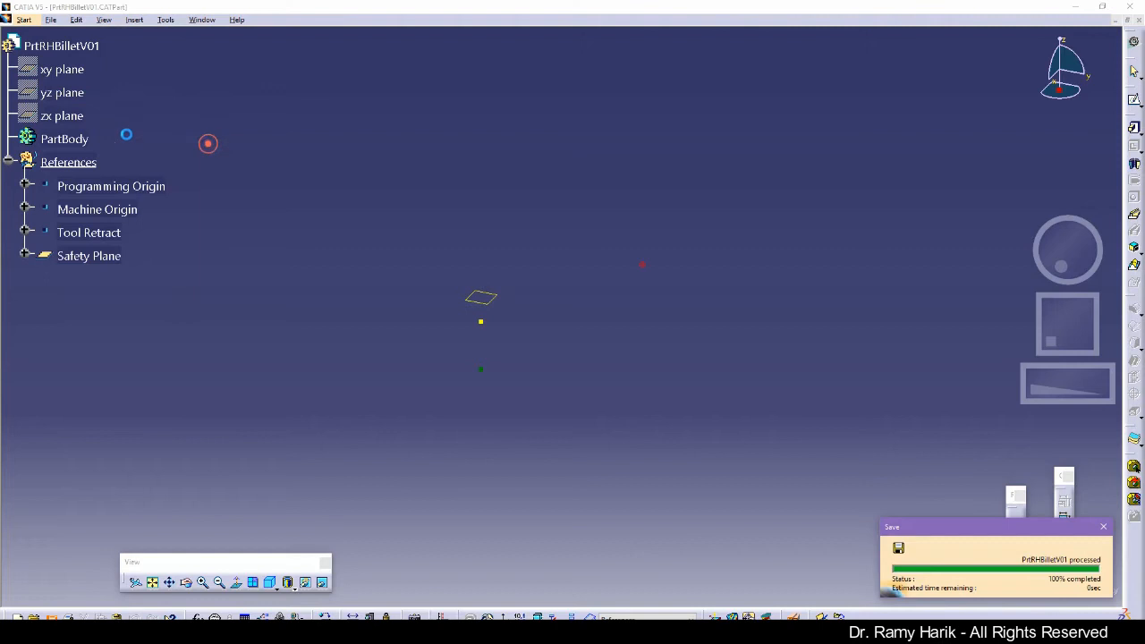
Show the xy plane again.
right_click(60, 73)
left_click(99, 108)
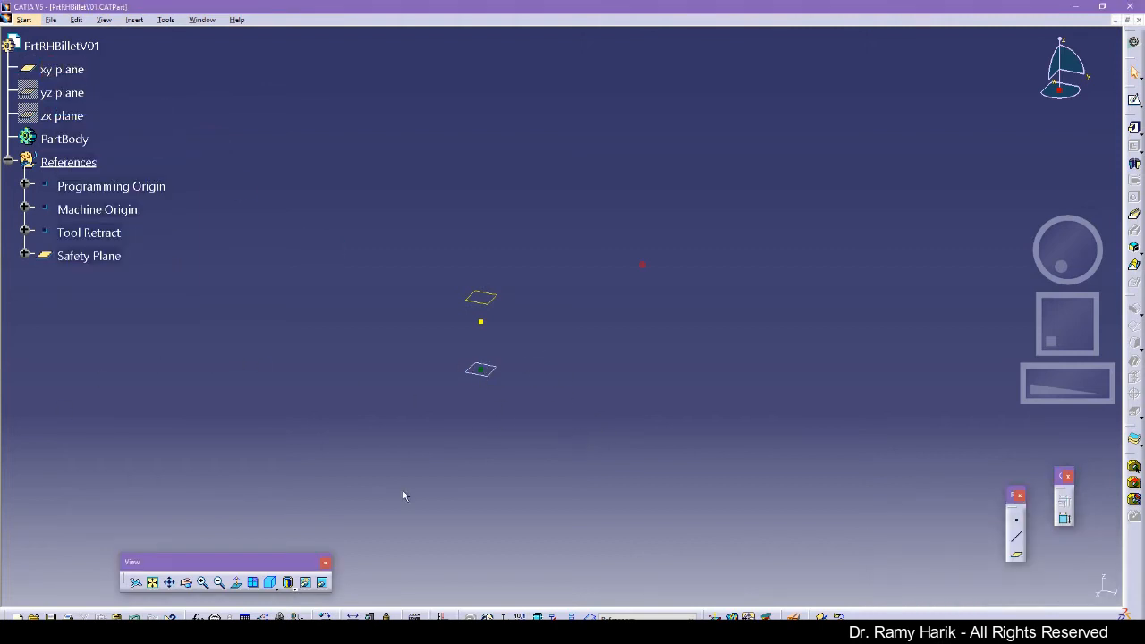
middle_click_drag(557, 512, 555, 455)
left_click(723, 225)
left_click(408, 322)
left_click(6, 388)
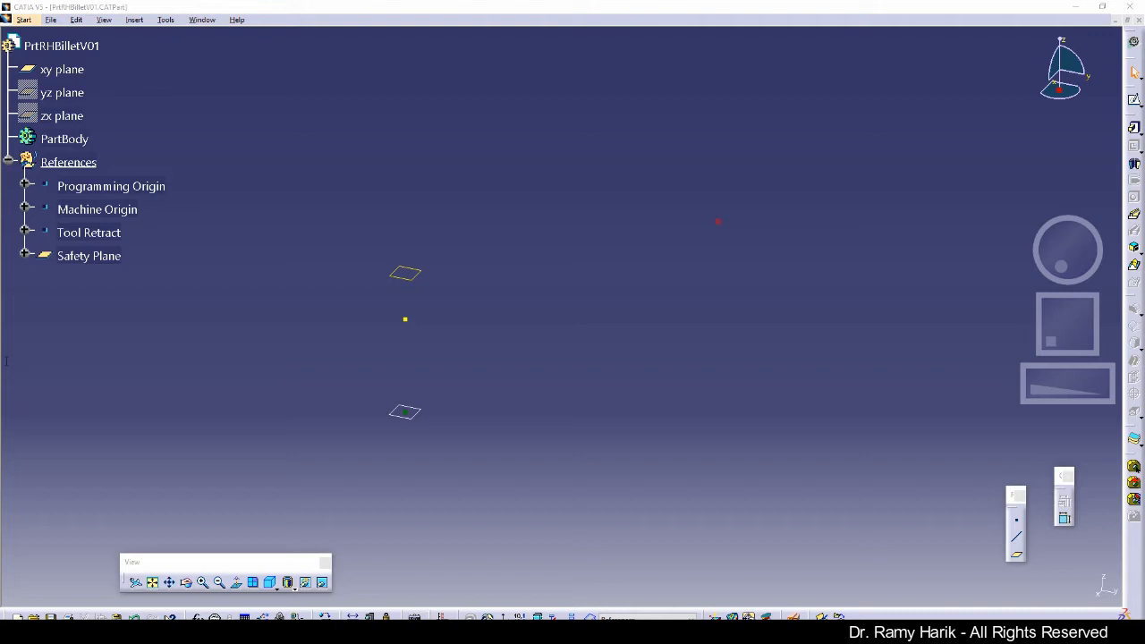
Sketch a rectangle centered on the origin of the xy plane, about 286 mm wide and 232 mm high.
scroll(191, 409, "down", 1)
left_click(716, 355)
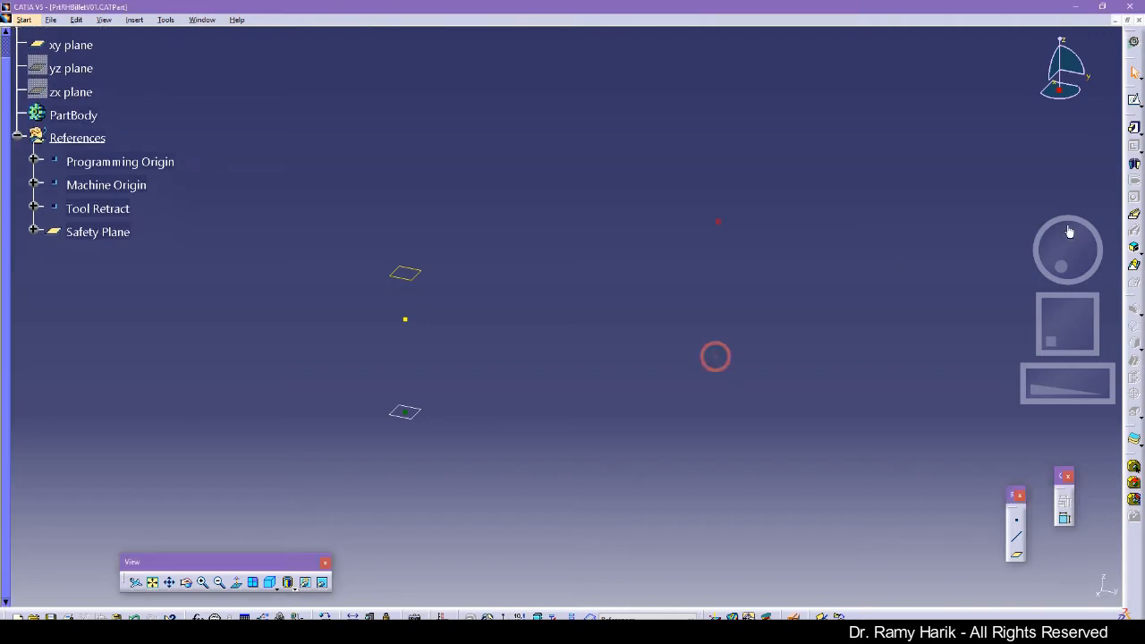
left_click(1134, 102)
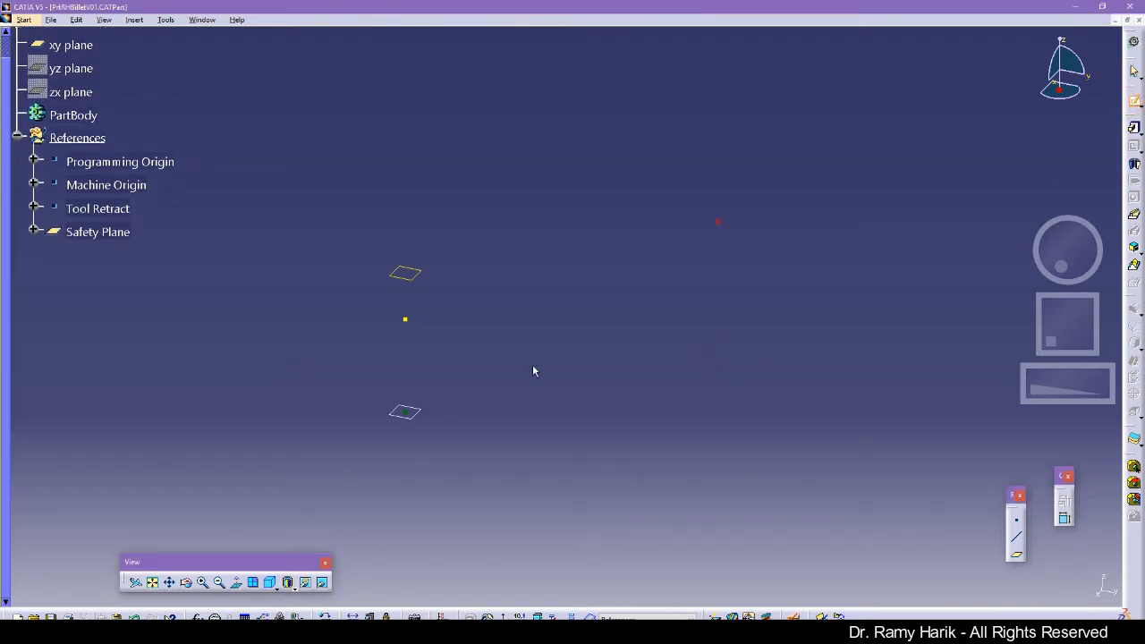
left_click(408, 413)
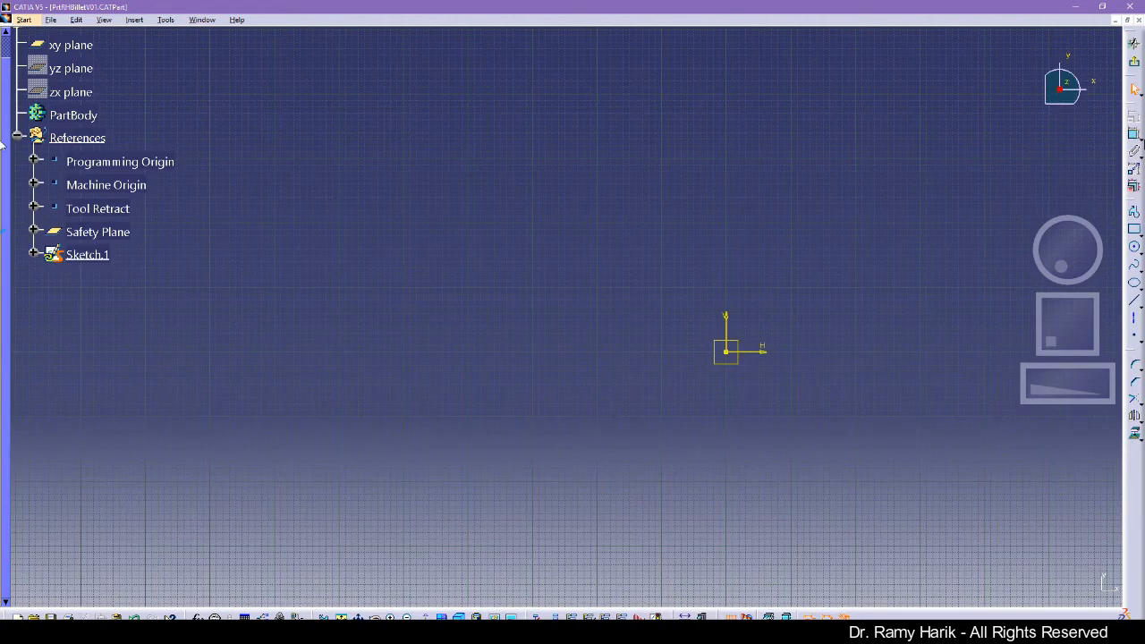
left_click(1133, 232)
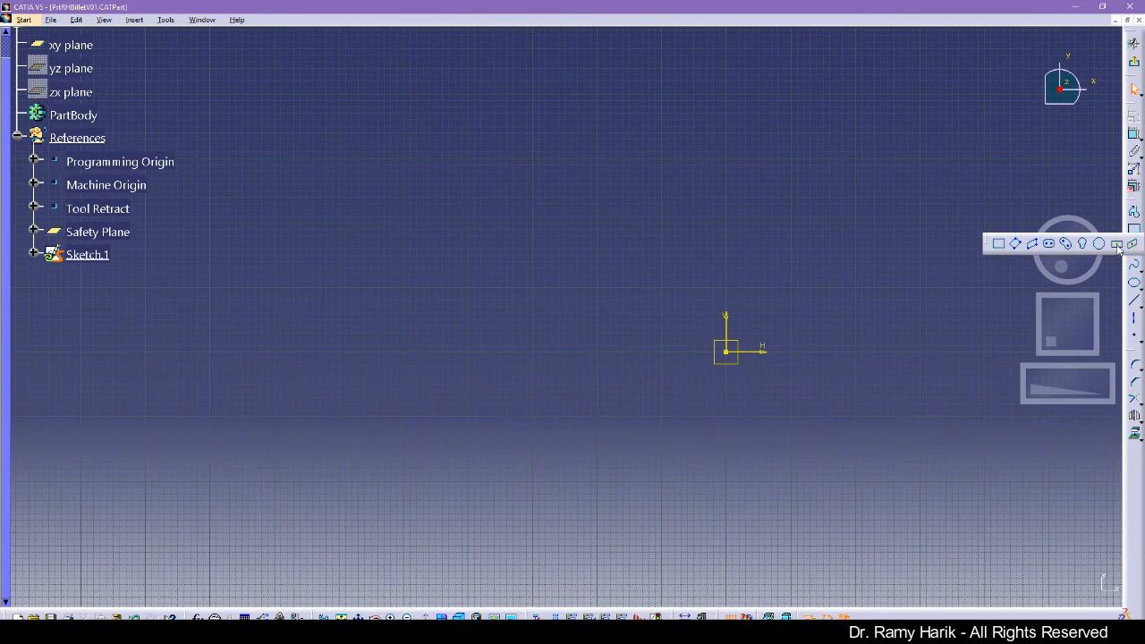
left_click(726, 352)
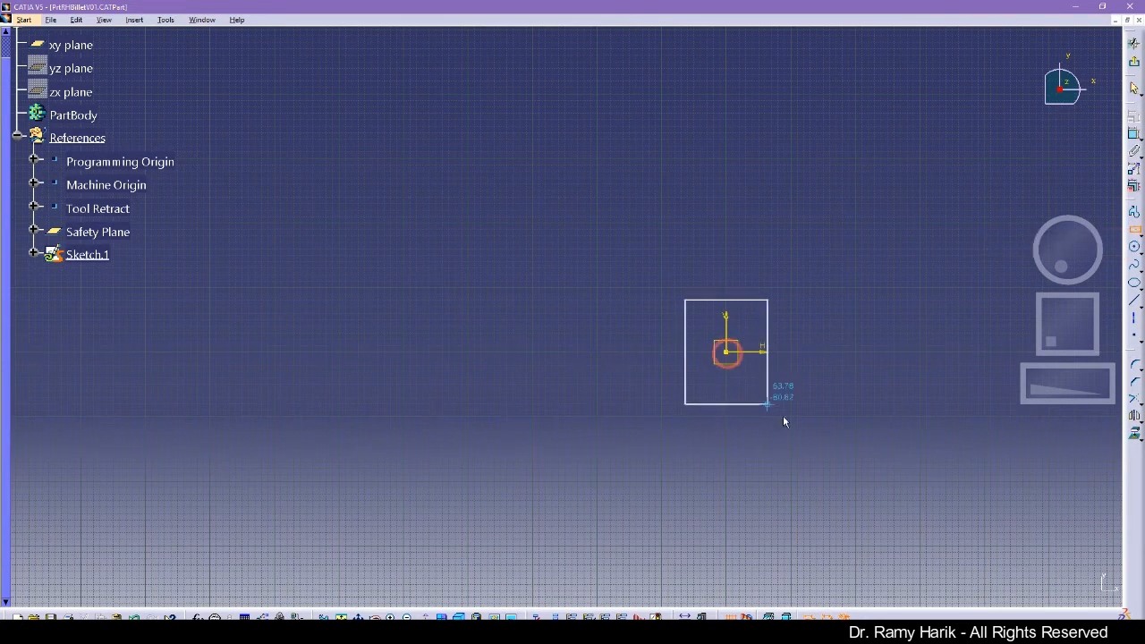
left_click(819, 426)
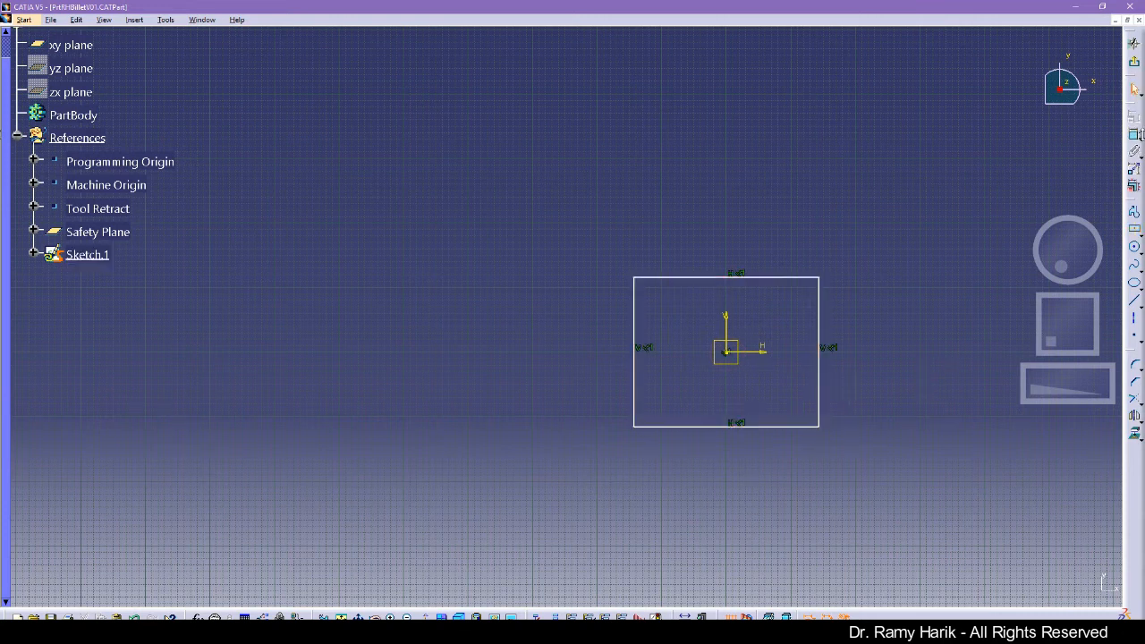
Dimension the height and the width of the centered rectangle.
left_click(1134, 136)
left_click(820, 313)
left_click(901, 304)
left_click(796, 278)
double_click(793, 213)
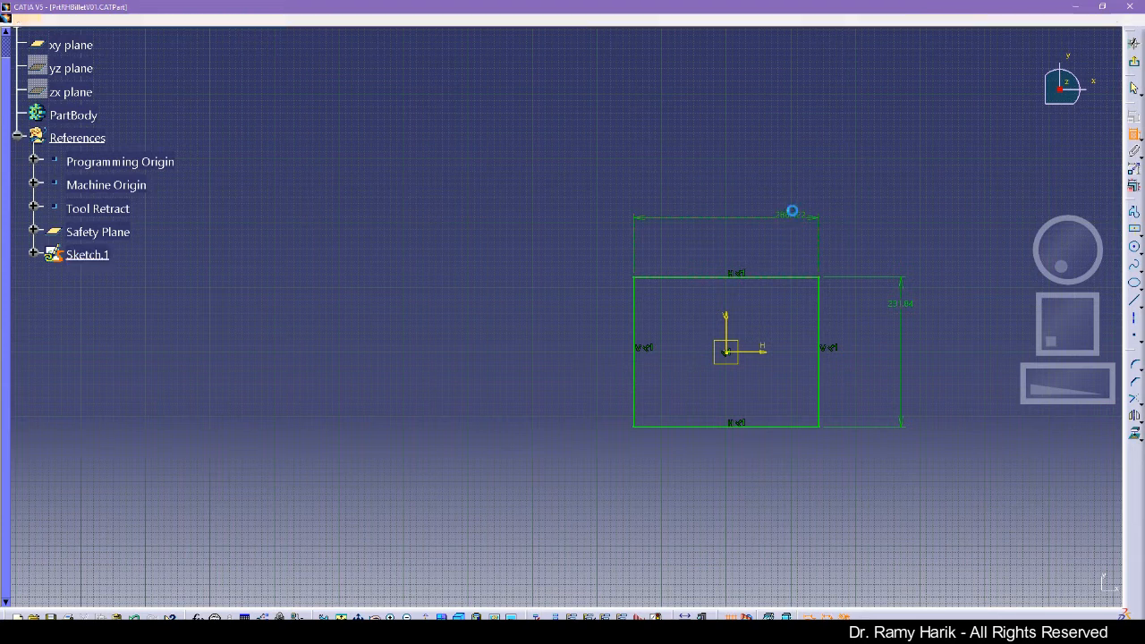
Add a formula that makes the rectangle's width equal to its height dimension.
right_click(940, 540)
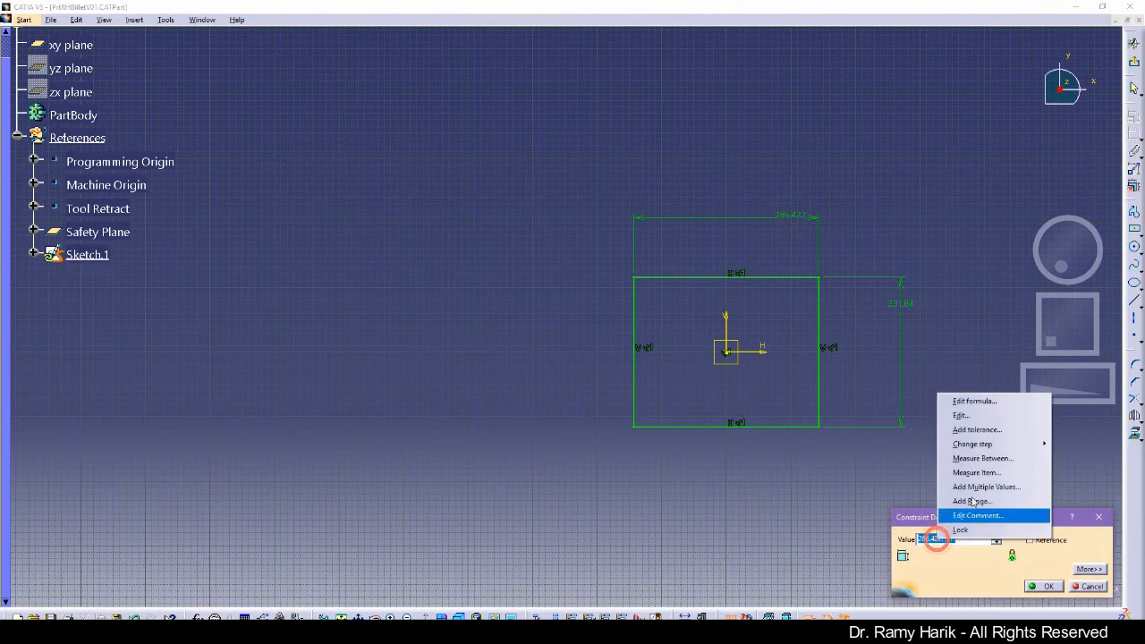
left_click(971, 402)
left_click(902, 305)
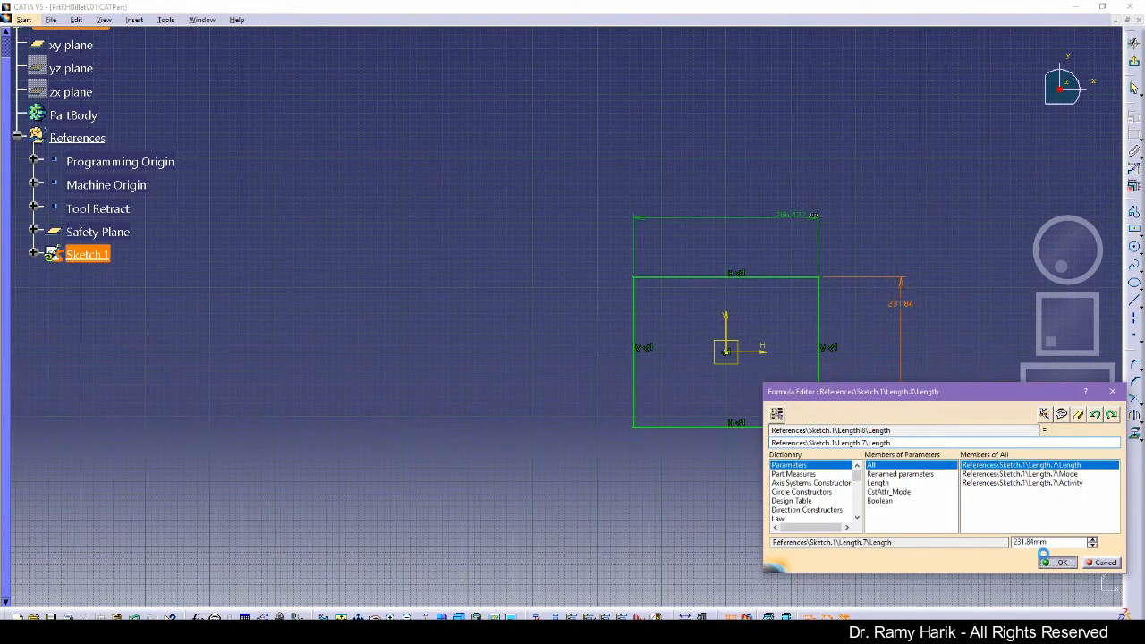
left_click(1057, 562)
left_click(1041, 587)
left_click(897, 419)
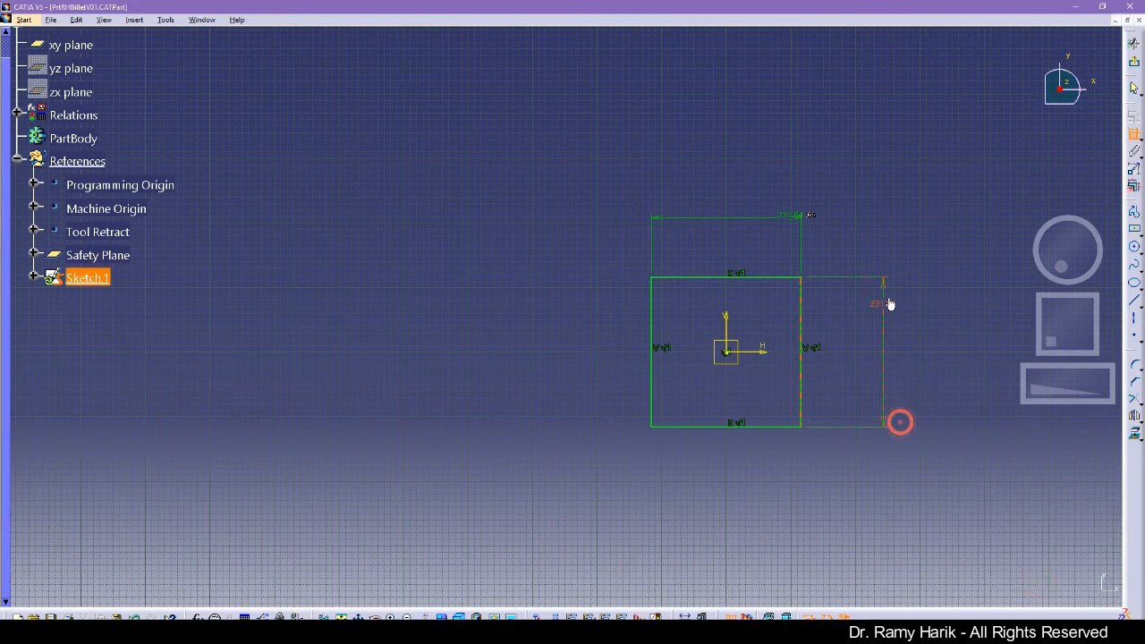
Set the rectangle's height dimension to 4 in.
double_click(886, 303)
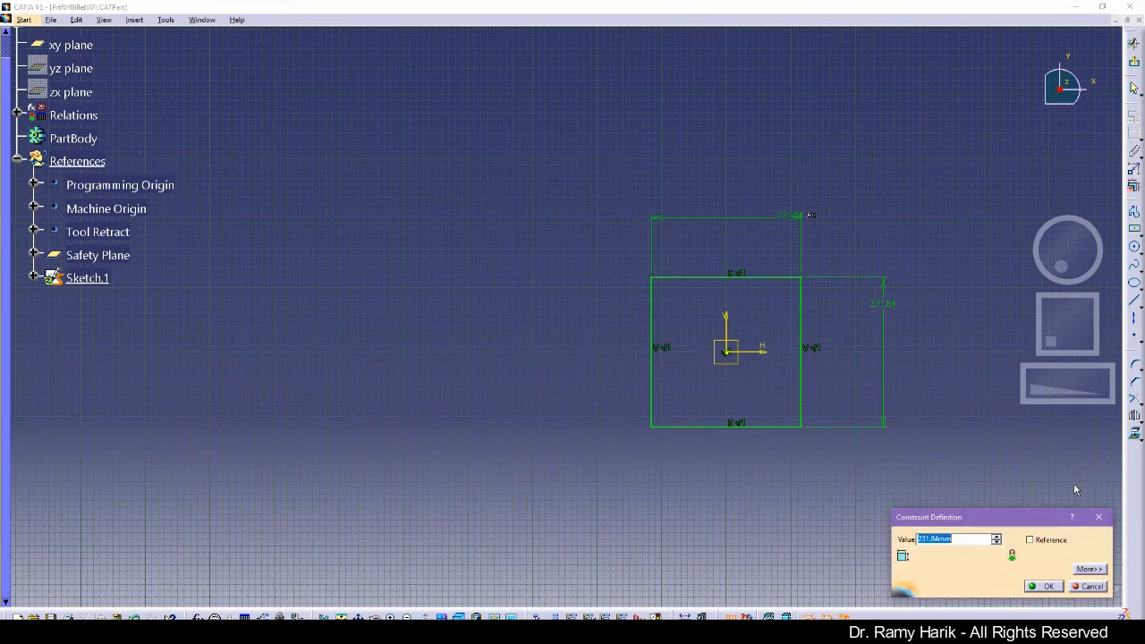
type("4in")
key("Return")
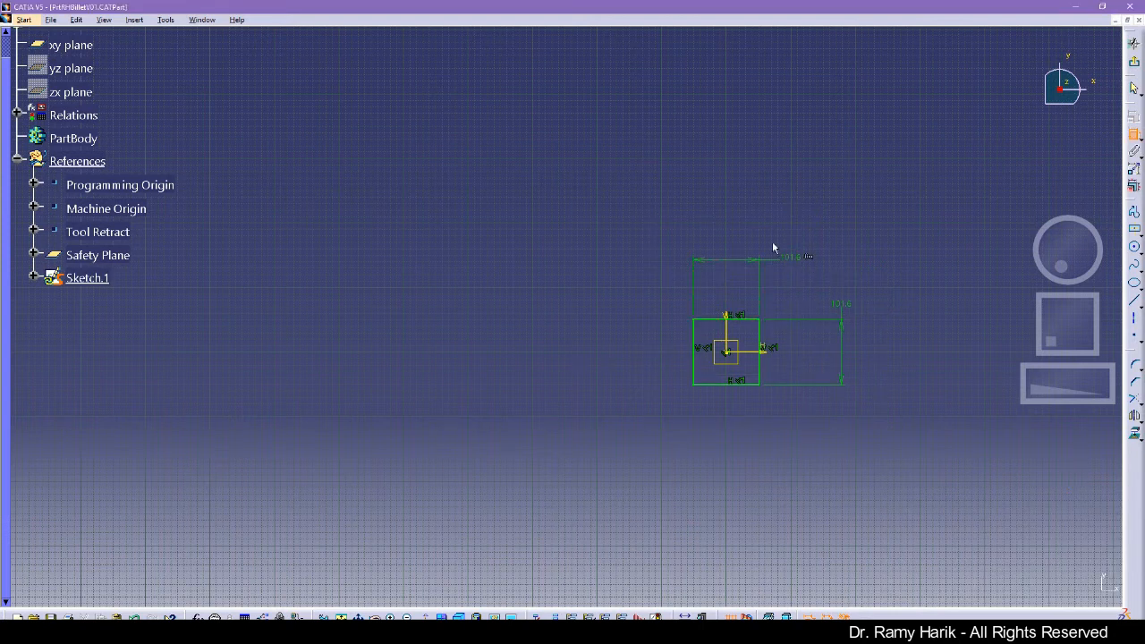
left_click(342, 618)
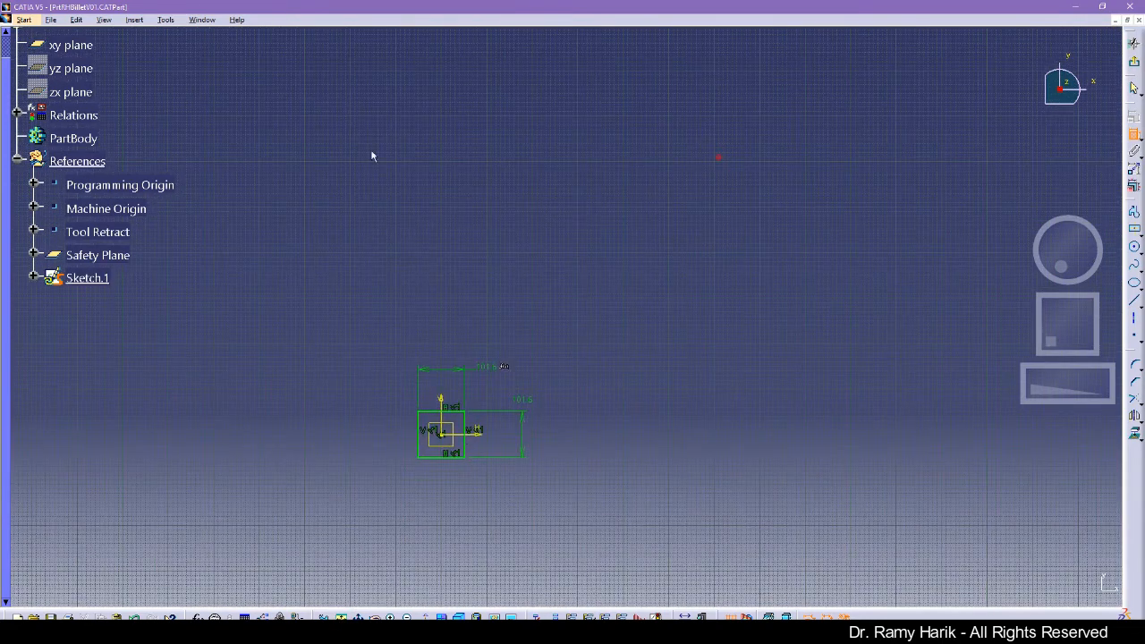
Change the length unit in the Parameters and Measure options to Inch (in).
left_click(165, 19)
left_click(217, 153)
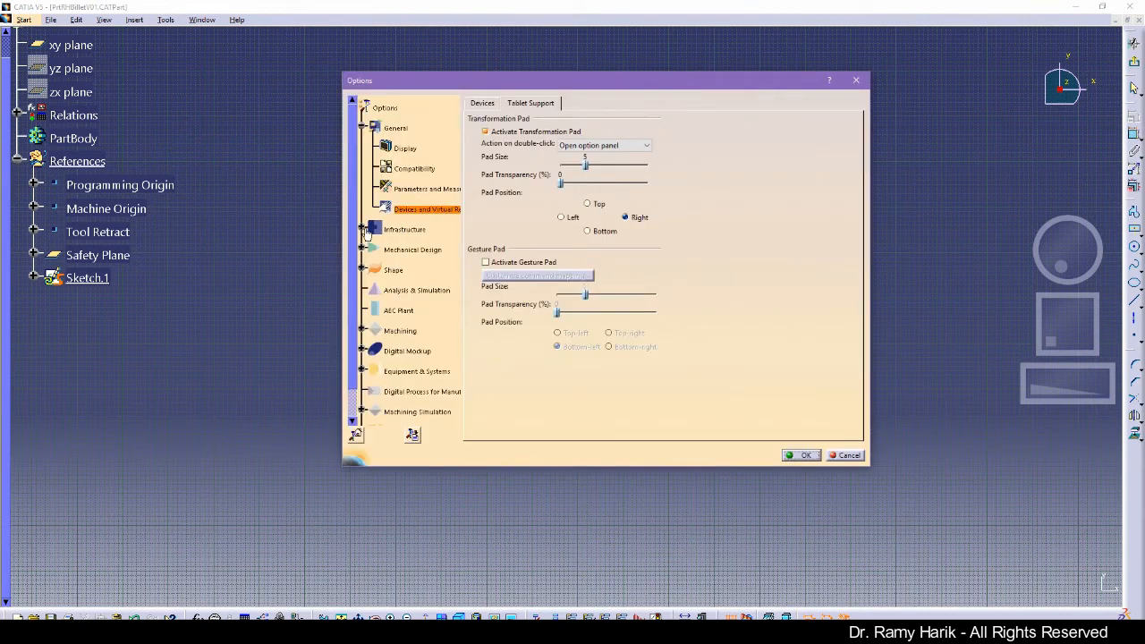
left_click(431, 192)
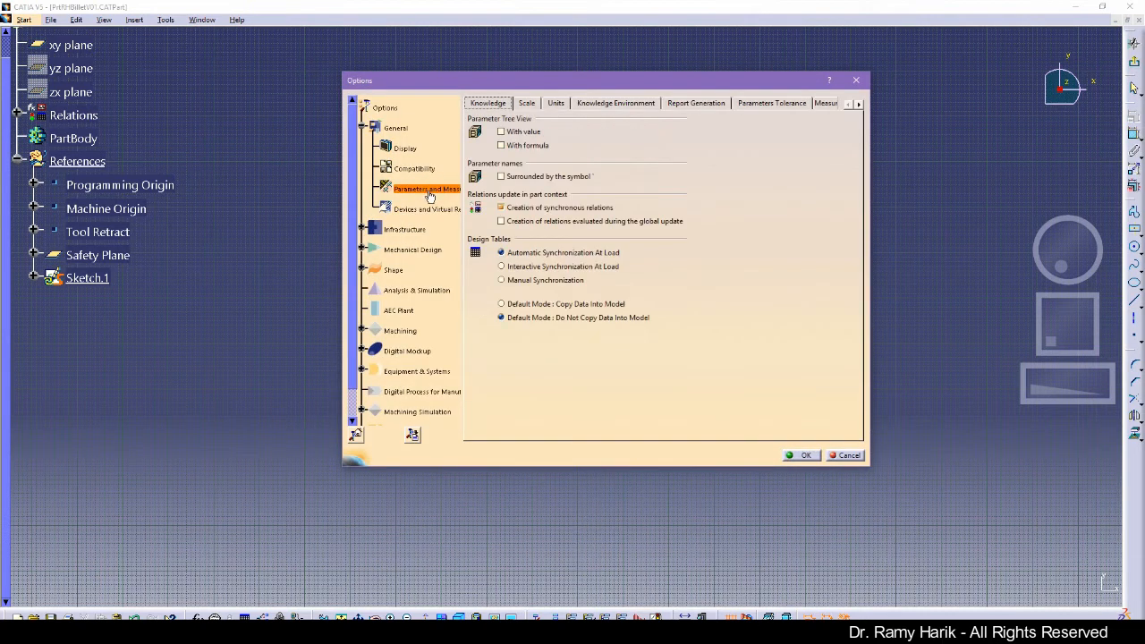
left_click(560, 104)
left_click(652, 216)
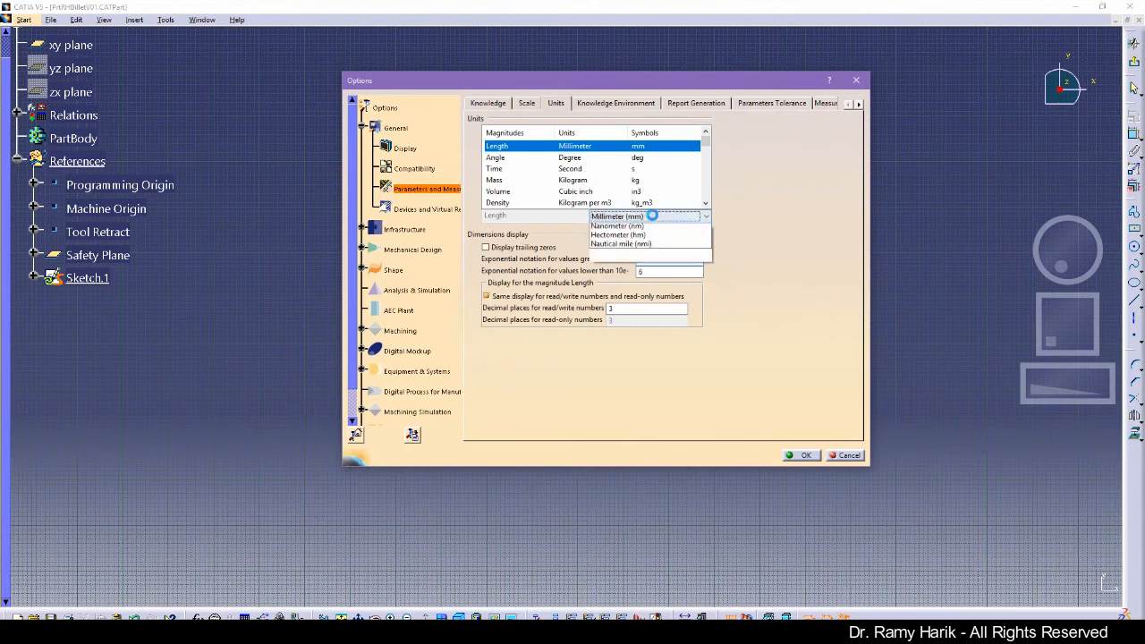
left_click(626, 260)
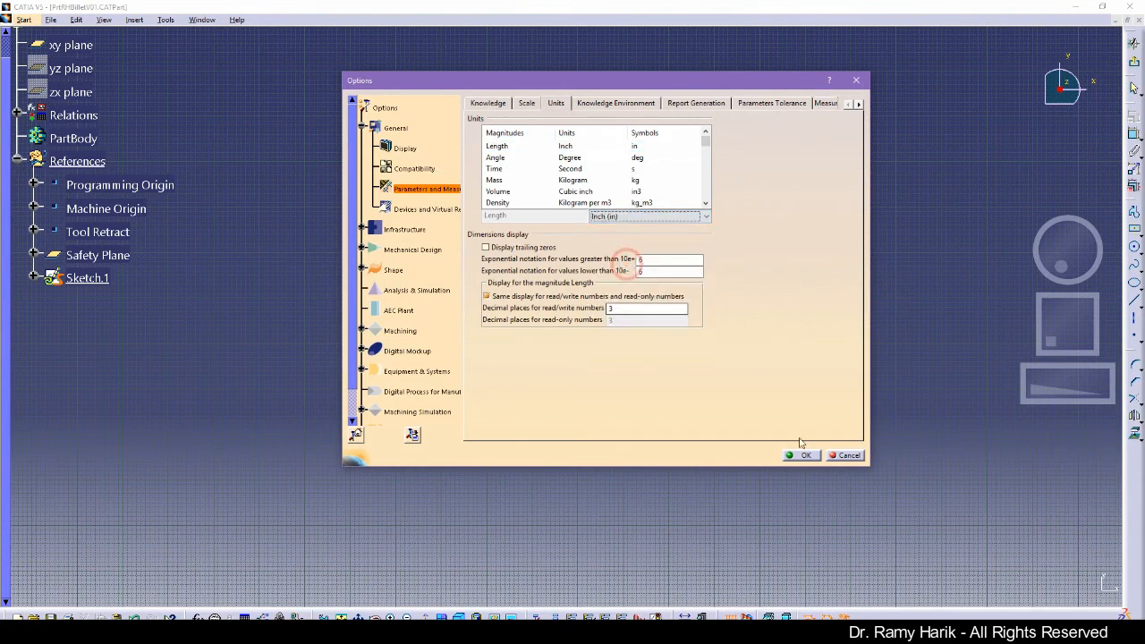
left_click(805, 456)
Finish the square's sketch and return to the 3D part.
mouse_move(450, 492)
middle_mouse_down("ctrl")
mouse_move(447, 427)
mouse_move(740, 178)
middle_mouse_up("ctrl")
mouse_move(588, 425)
middle_mouse_down("ctrl")
mouse_move(590, 358)
mouse_move(593, 377)
middle_mouse_up("ctrl")
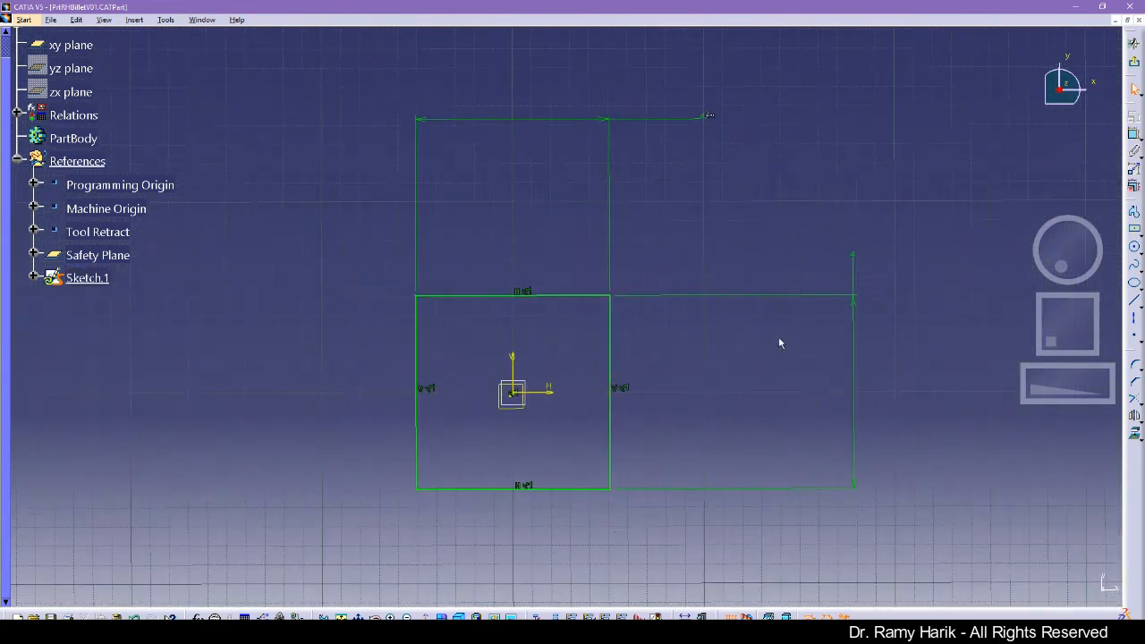
left_click(1133, 61)
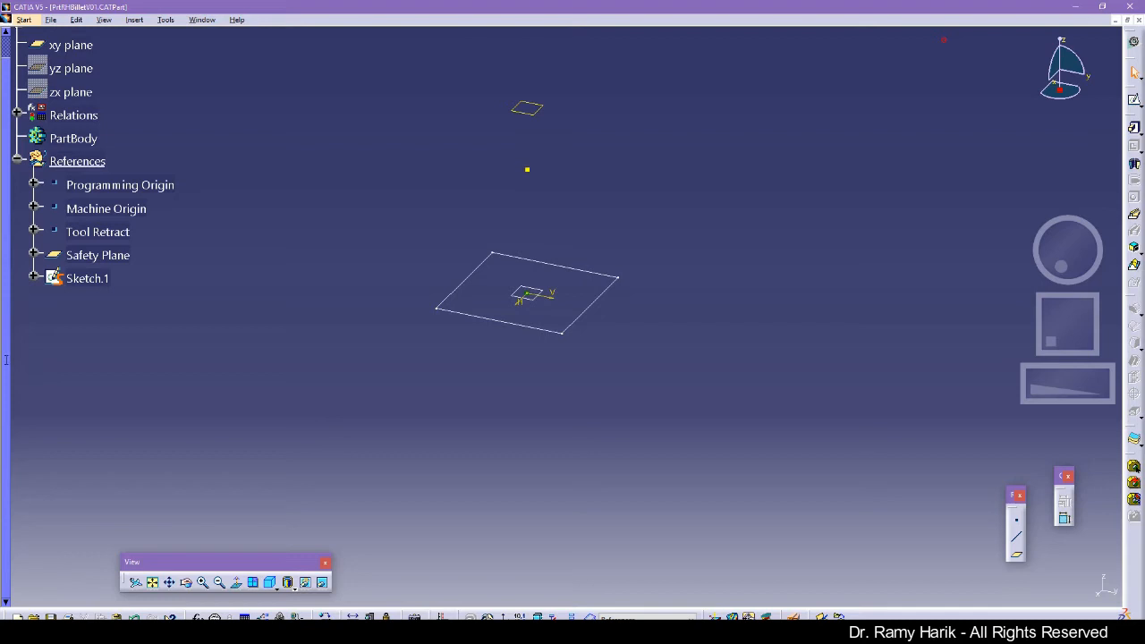
left_click(869, 367)
left_click(1135, 128)
left_click(666, 356)
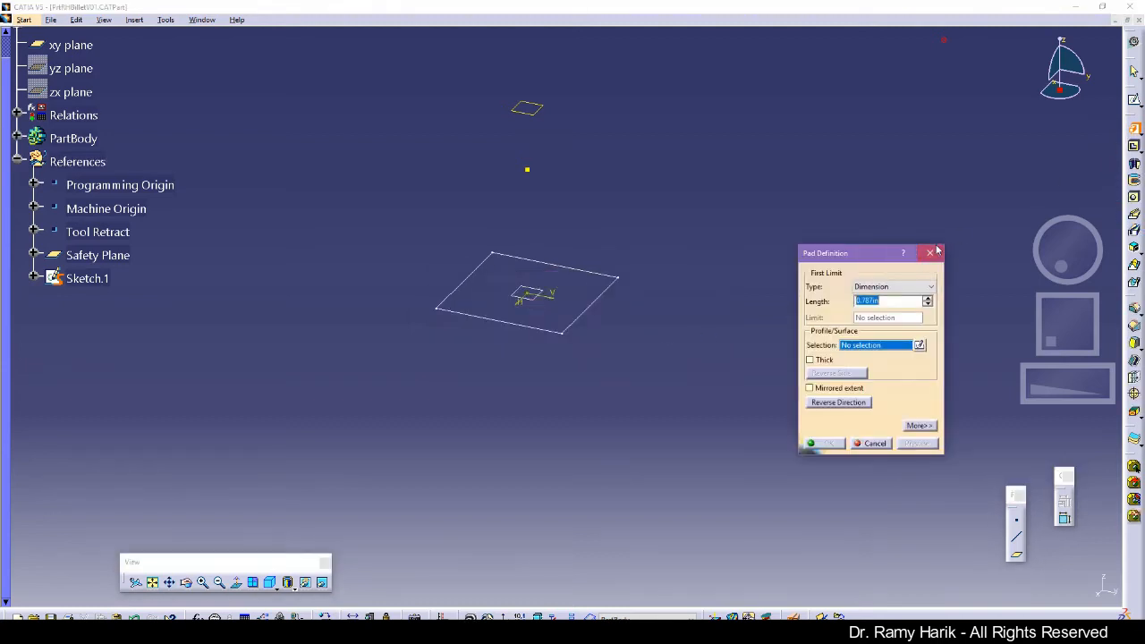
left_click(938, 251)
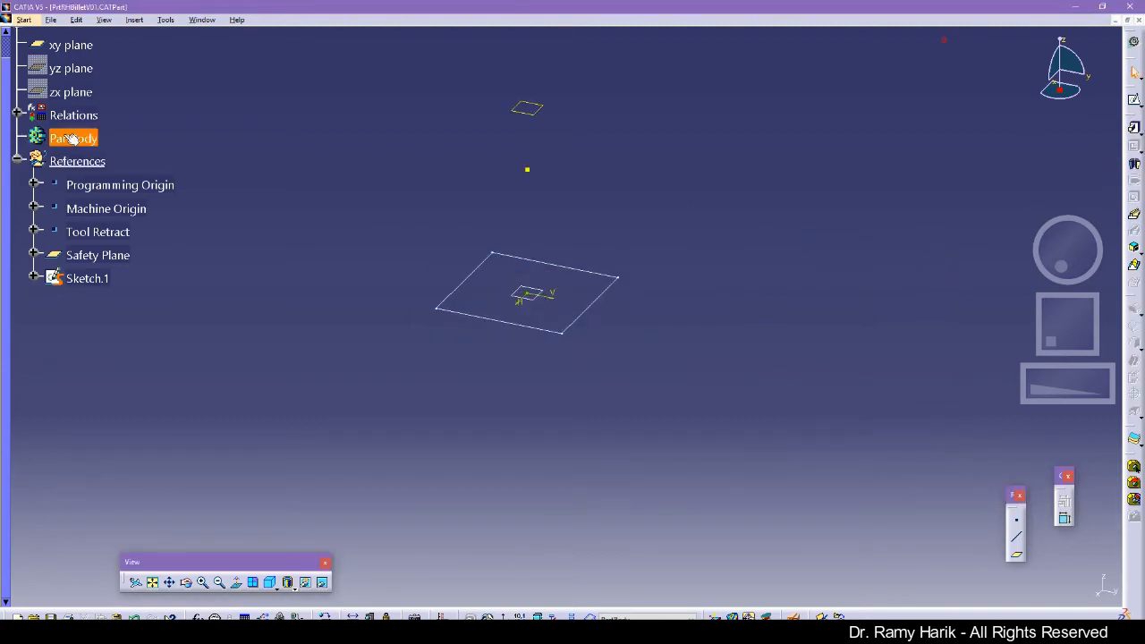
Move Sketch.1 from References into PartBody and define PartBody as the in-work object.
left_click(85, 279)
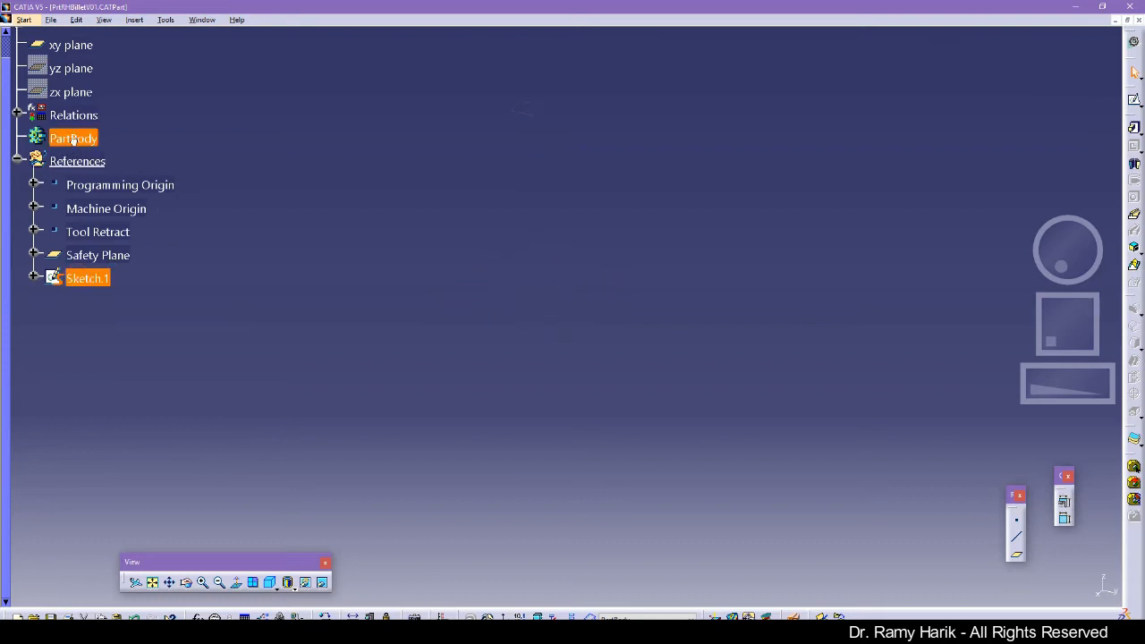
left_click_drag(73, 141, 70, 142)
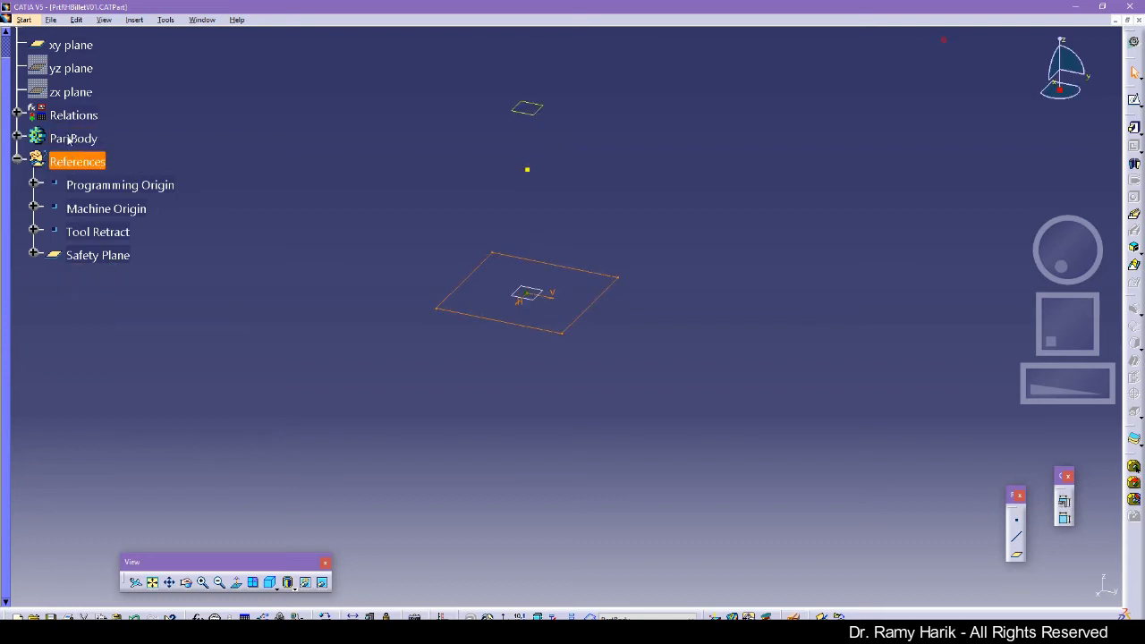
right_click(69, 142)
left_click(114, 219)
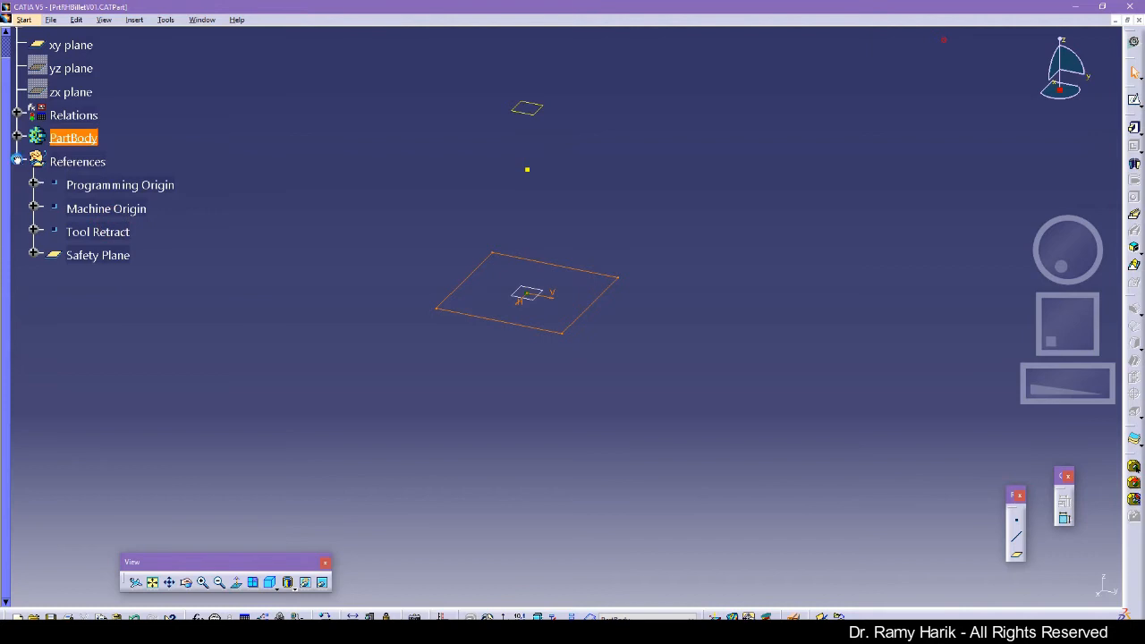
left_click(16, 159)
left_click(17, 136)
left_click(145, 181)
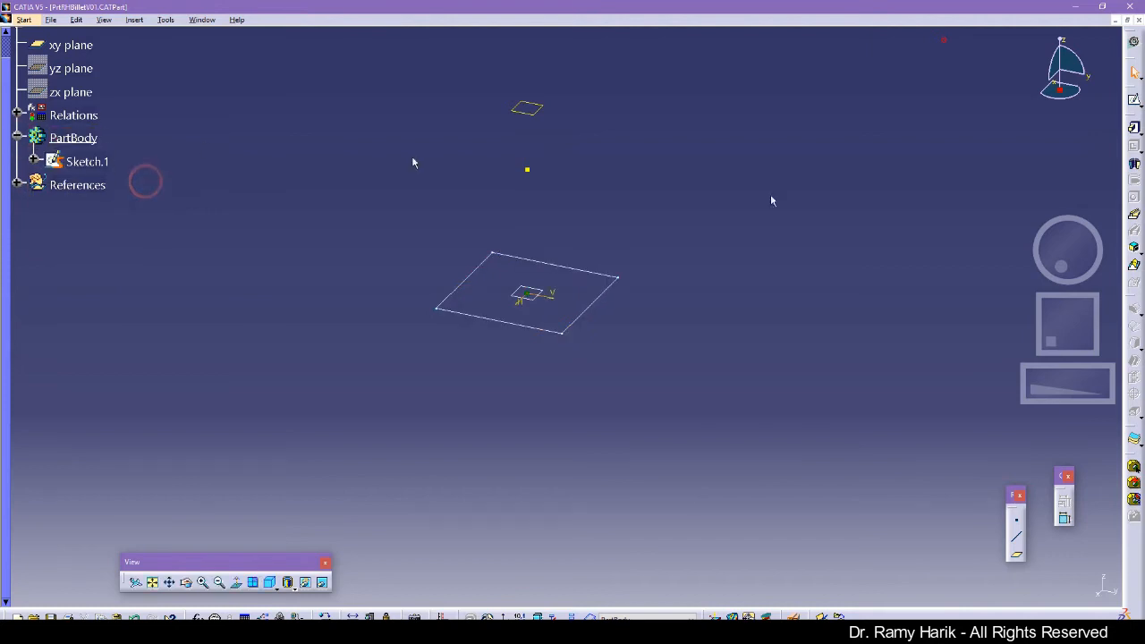
Extrude Sketch.1 in PartBody into a pad with a length of 2 in.
left_click(1134, 128)
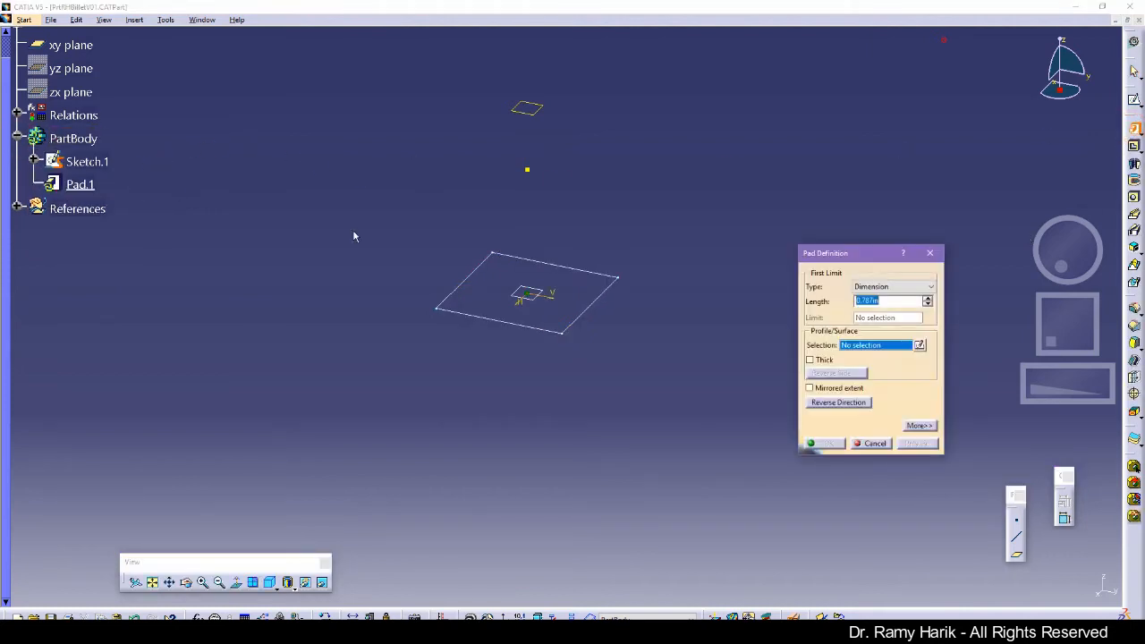
left_click(102, 165)
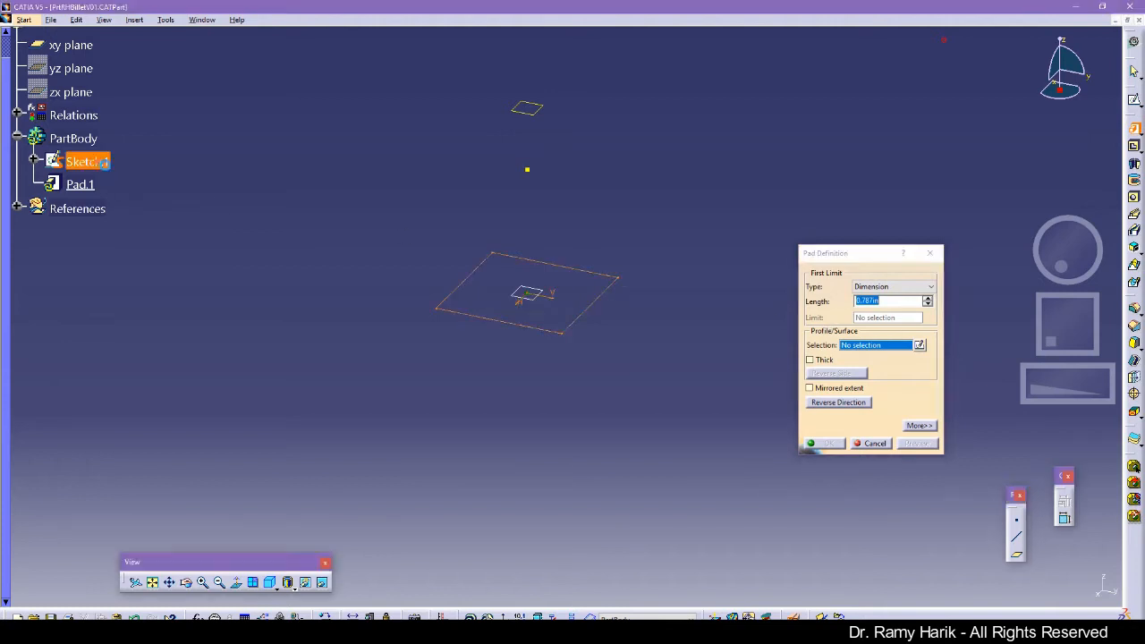
left_click(527, 268)
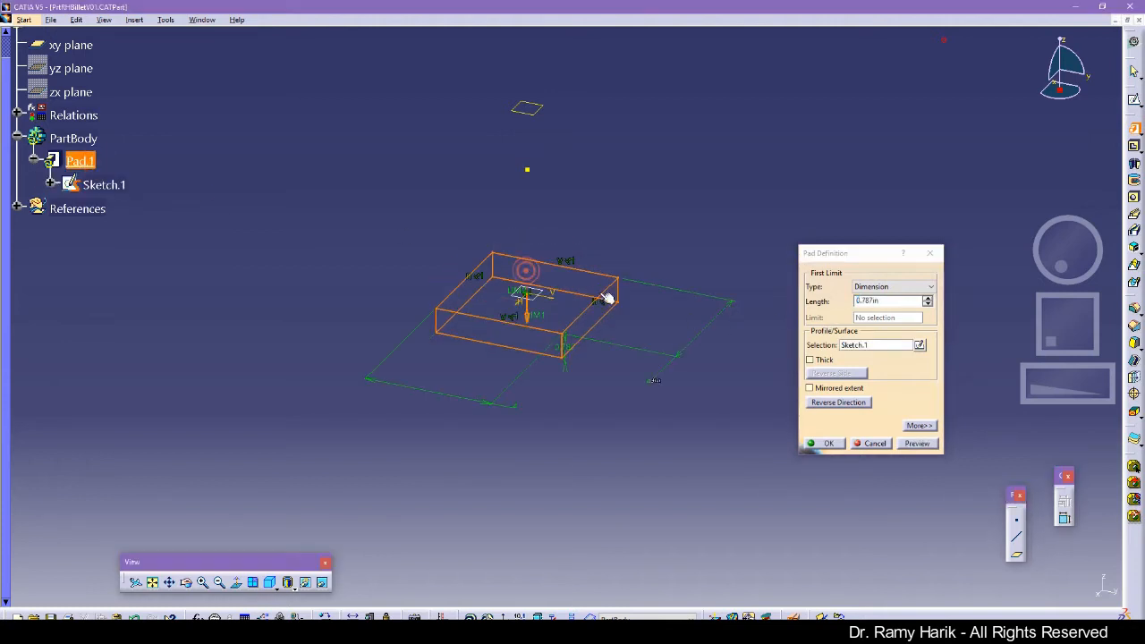
left_click(891, 301)
type("2")
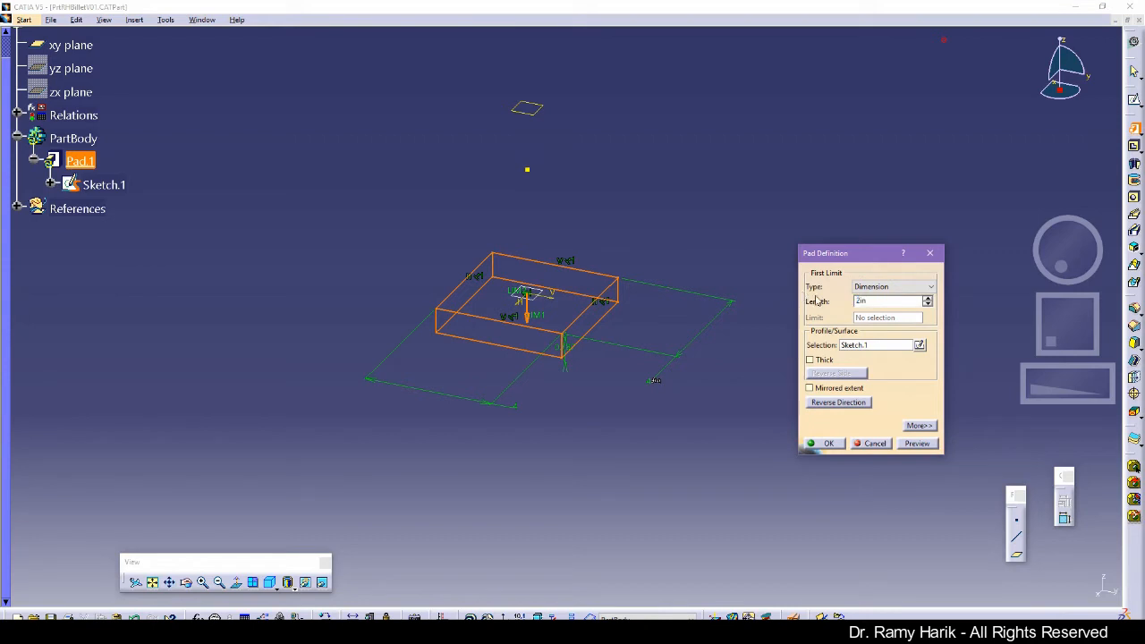
left_click(828, 443)
Save the finished billet part under its existing file name.
left_click(603, 475)
left_click(80, 161)
left_click(51, 19)
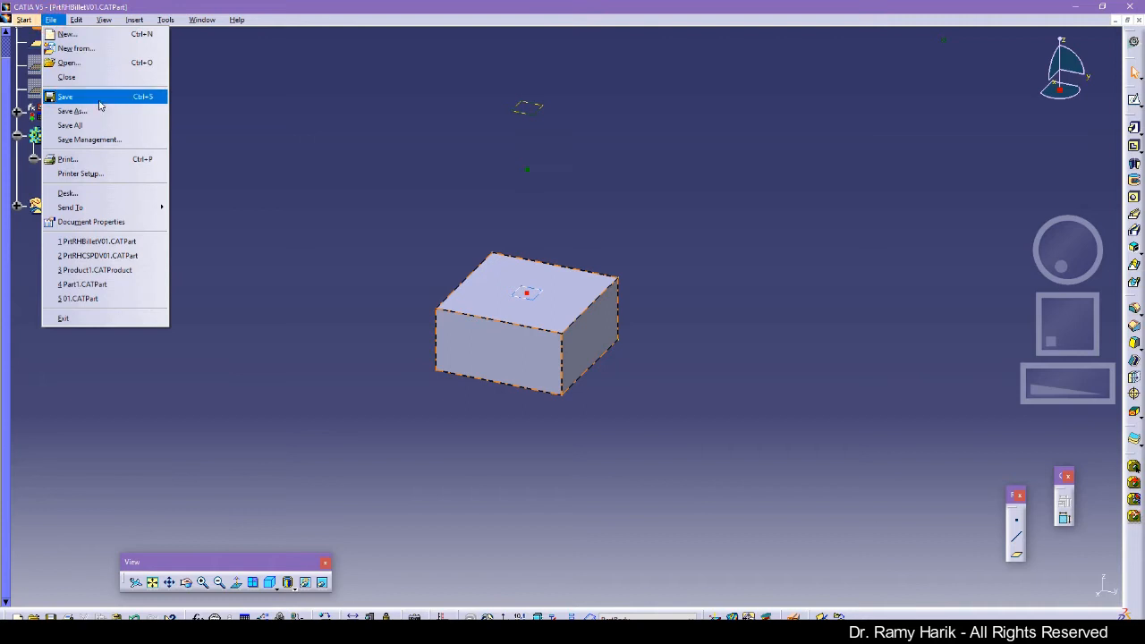
left_click(81, 96)
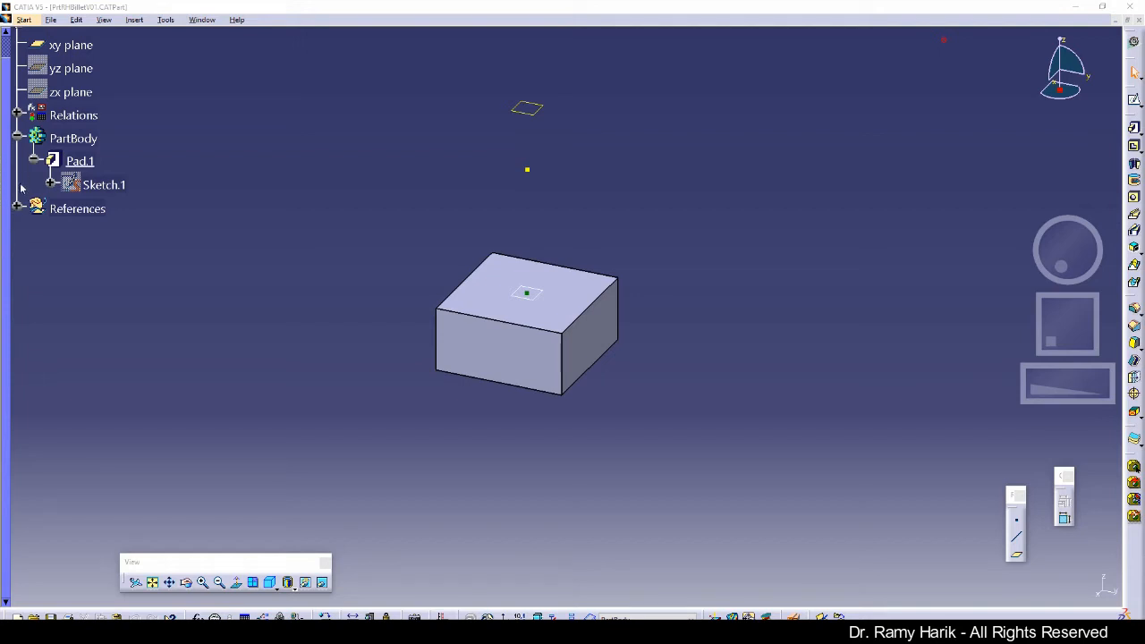
Save a copy of the billet part as PrtRHBPartV01.CATPart in the Parts folder.
left_click(80, 161)
left_click(51, 19)
left_click(89, 110)
left_click(375, 280)
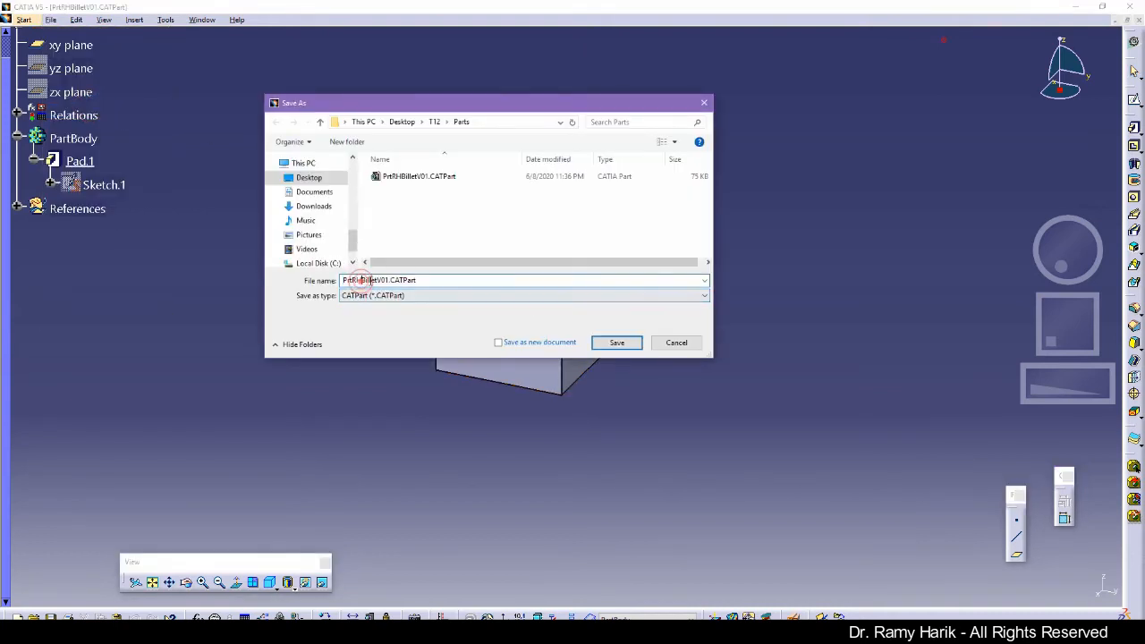
left_click_drag(374, 280, 364, 280)
key("BackSpace")
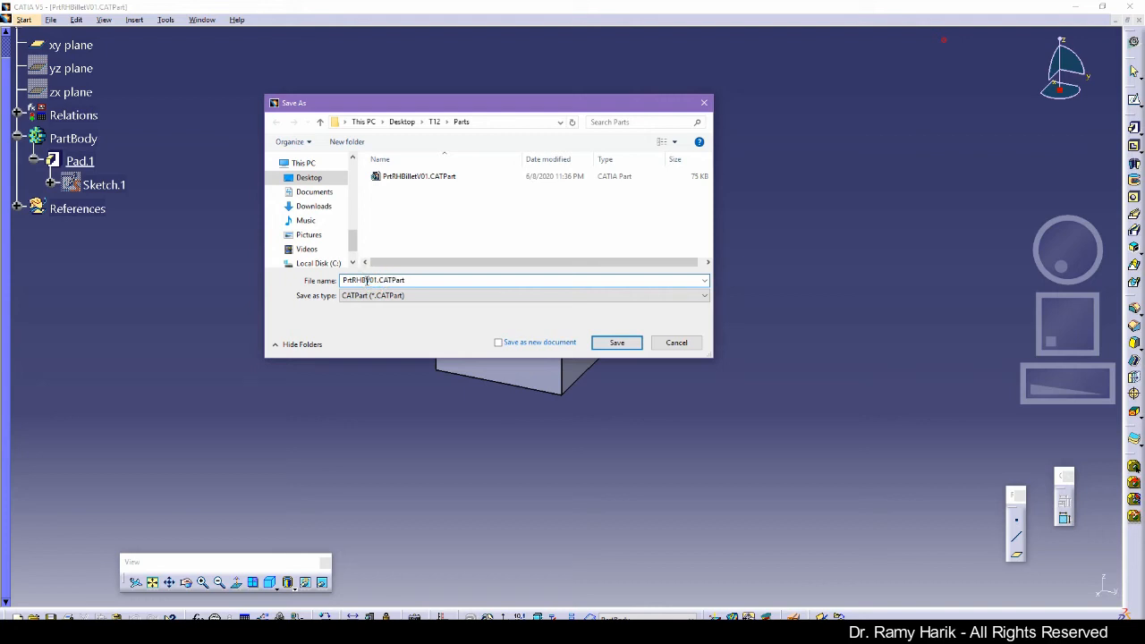
type("Part")
key("Return")
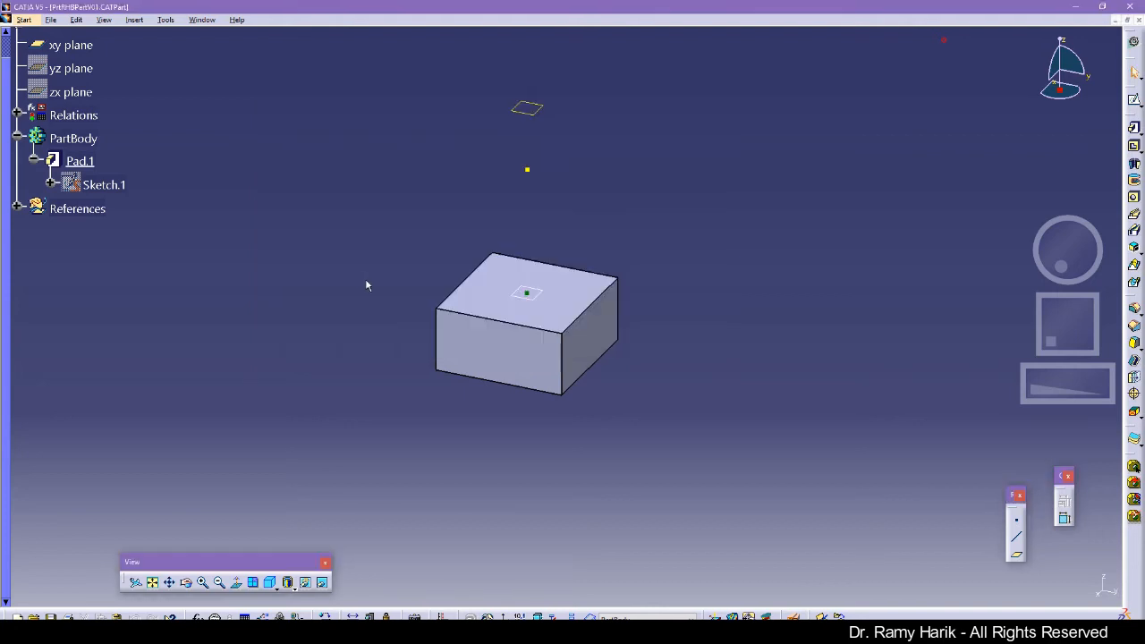
Change the part number of the copied part to PrtRHPartV01 in its properties.
left_click_drag(8, 190, 20, 88)
right_click(76, 47)
left_click(109, 99)
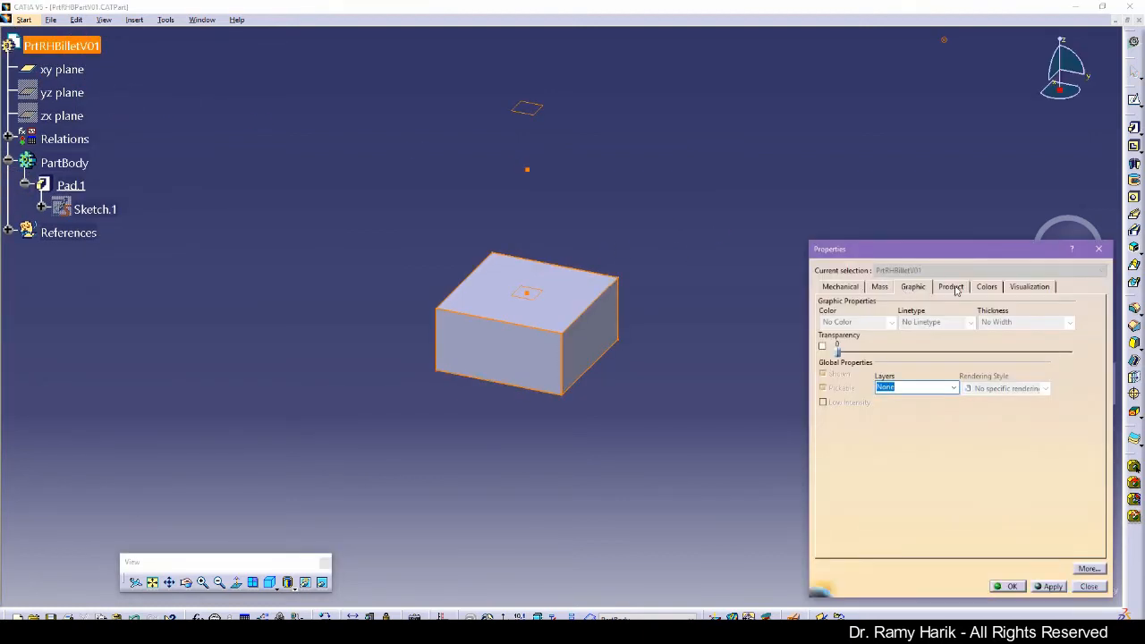
left_click(954, 286)
mouse_move(894, 377)
left_mouse_down()
mouse_move(904, 377)
mouse_move(890, 380)
left_mouse_up()
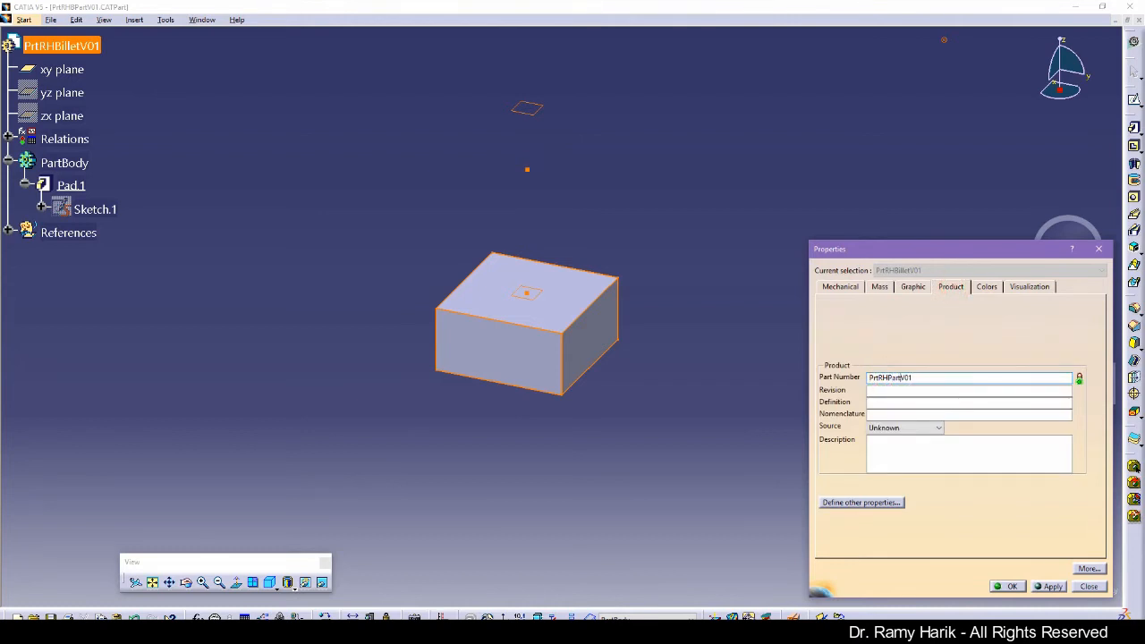
type("Part")
key("Return")
Save all modified documents and clear the selection of the root part.
left_click(51, 19)
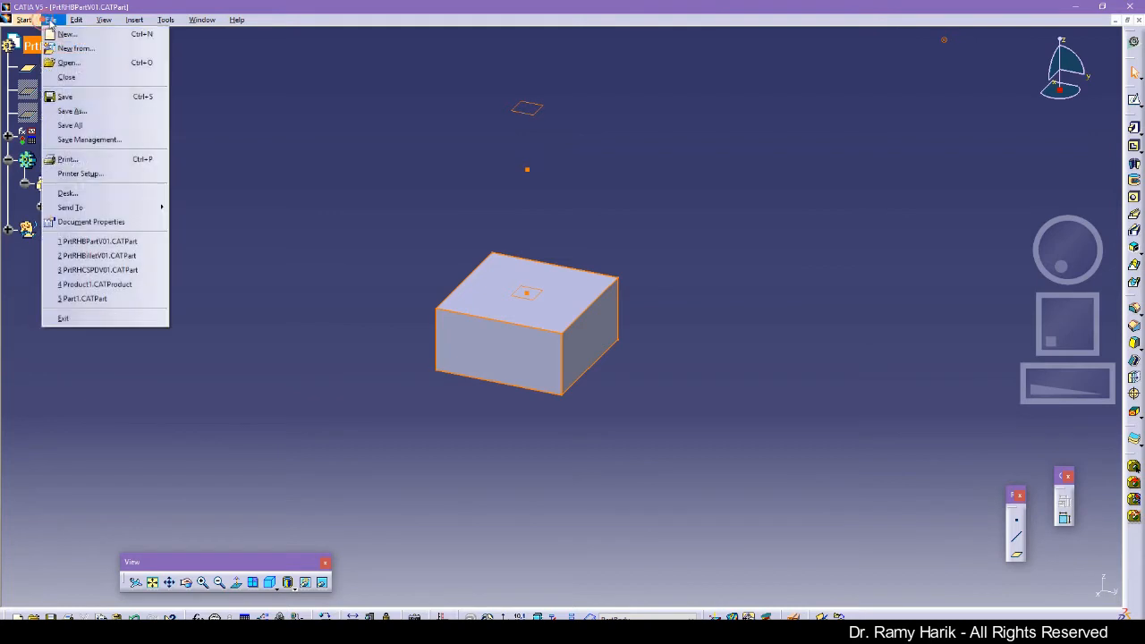
left_click(76, 125)
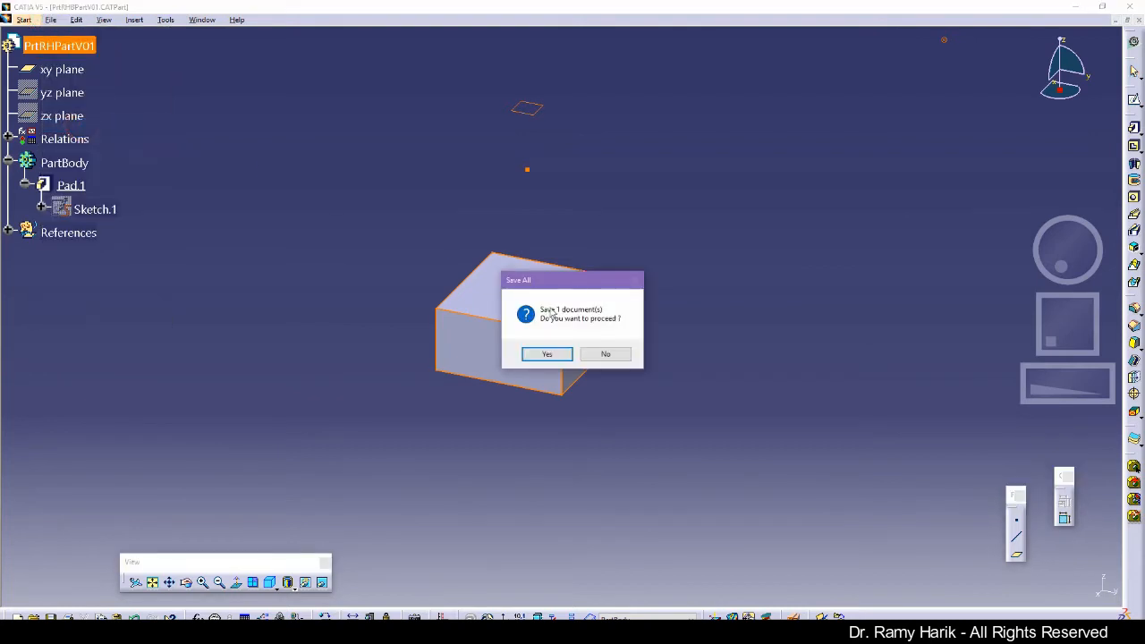
left_click(544, 354)
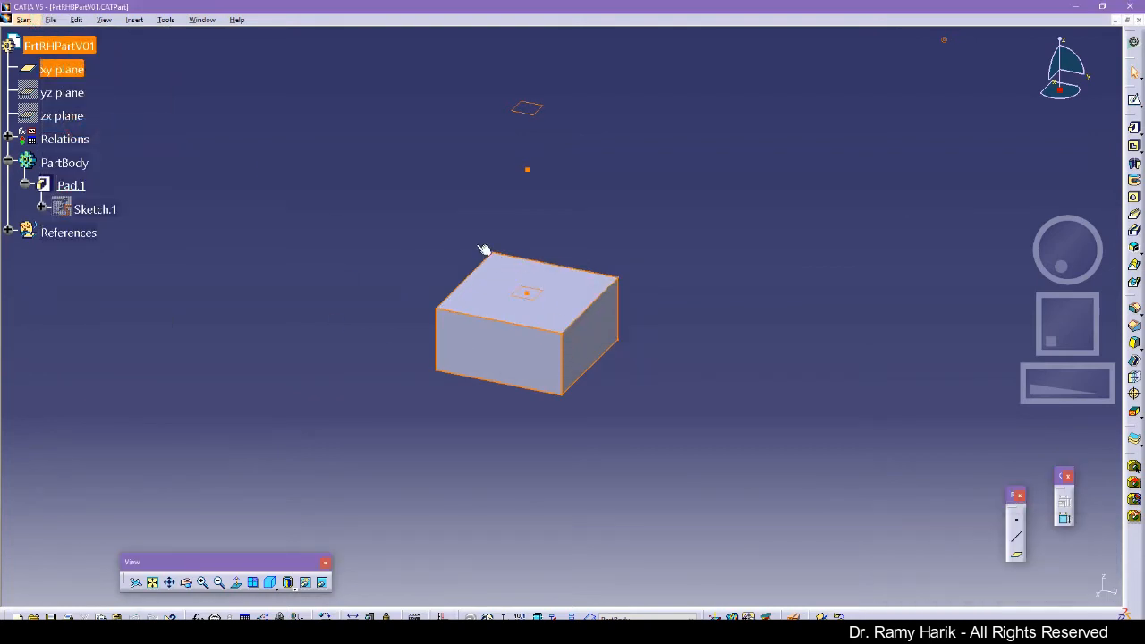
left_click(397, 225)
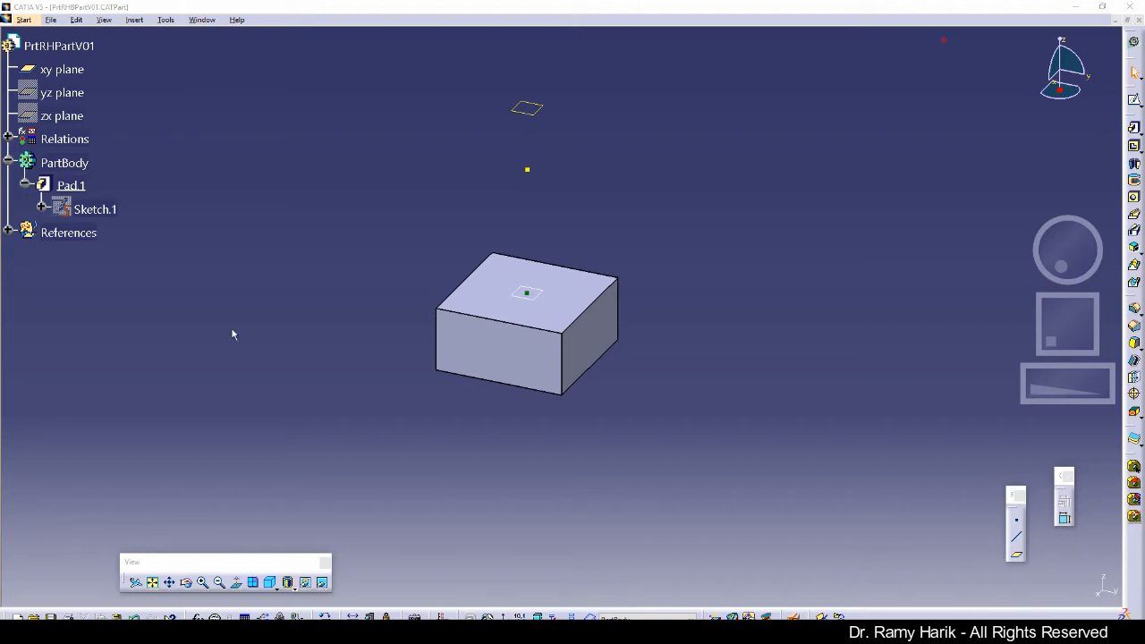
Close the part document and create a new product in the Assembly Design workbench.
left_click(1141, 21)
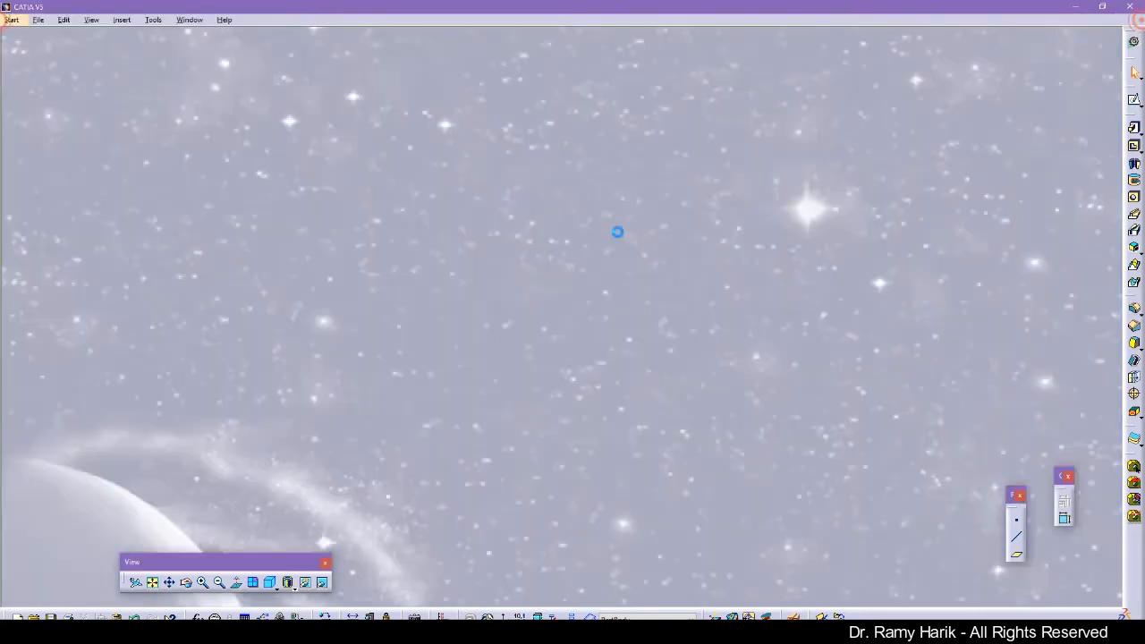
left_click(11, 19)
mouse_move(36, 44)
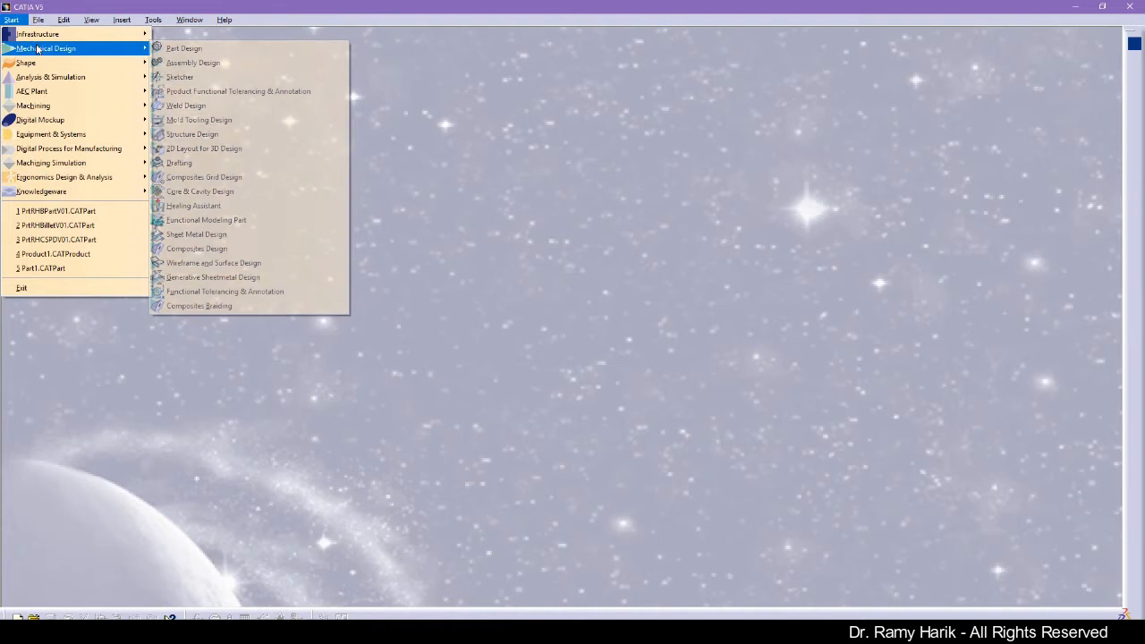
left_click(211, 63)
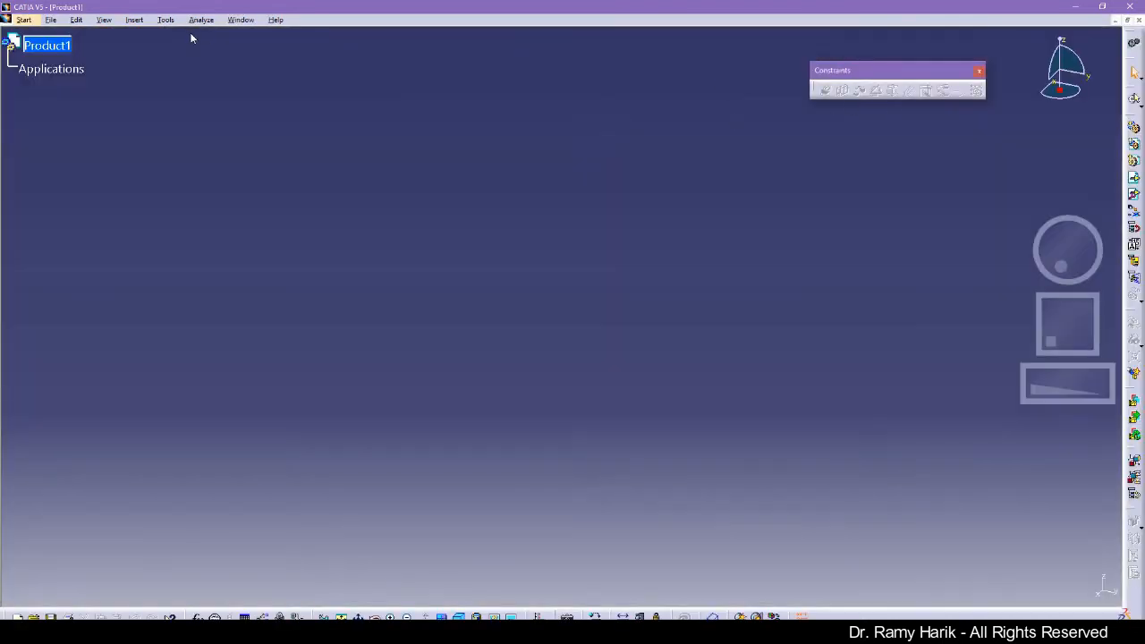
Insert PrtRHBilletV01.CATPart and PrtRHBPartV01.CATPart from the T12 Parts folder into Product1 as existing components.
left_click(135, 19)
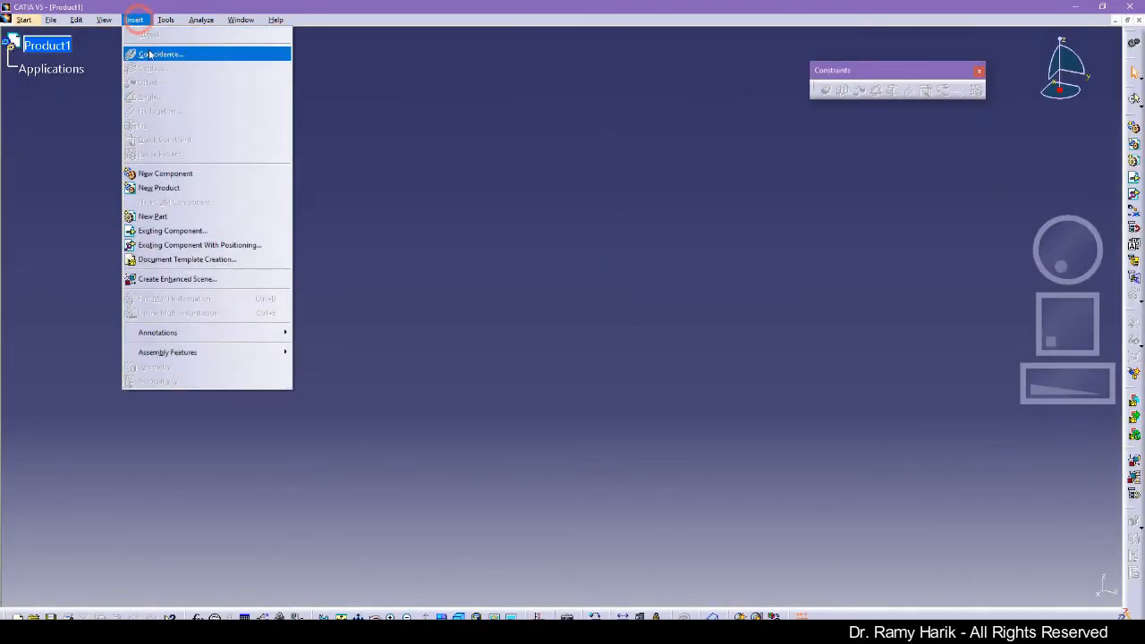
left_click(158, 230)
left_click(45, 55)
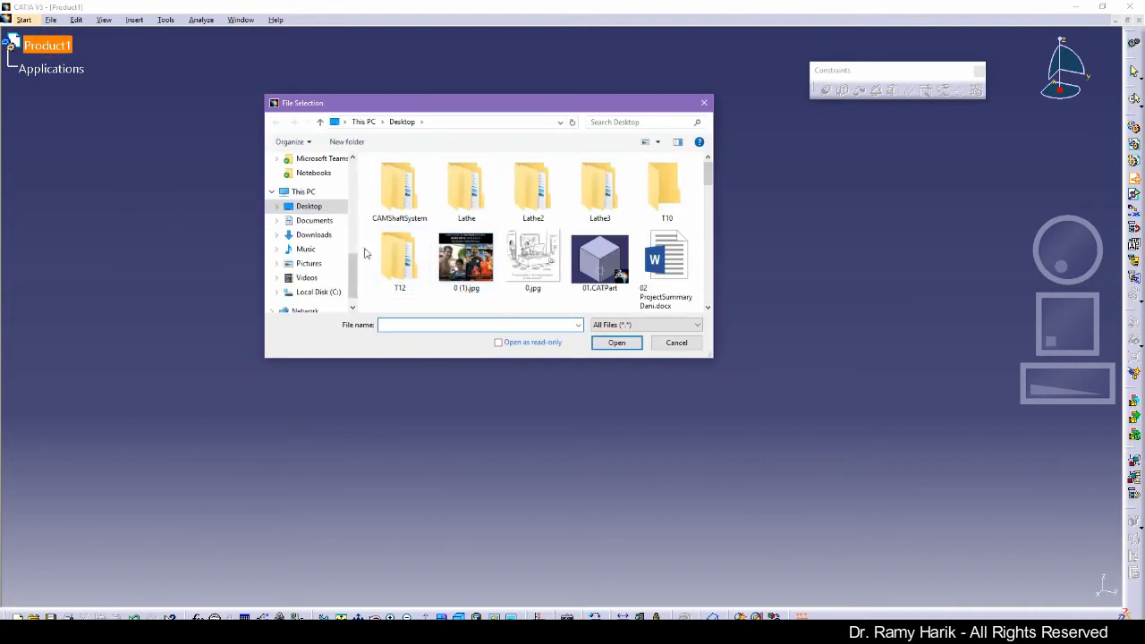
double_click(399, 260)
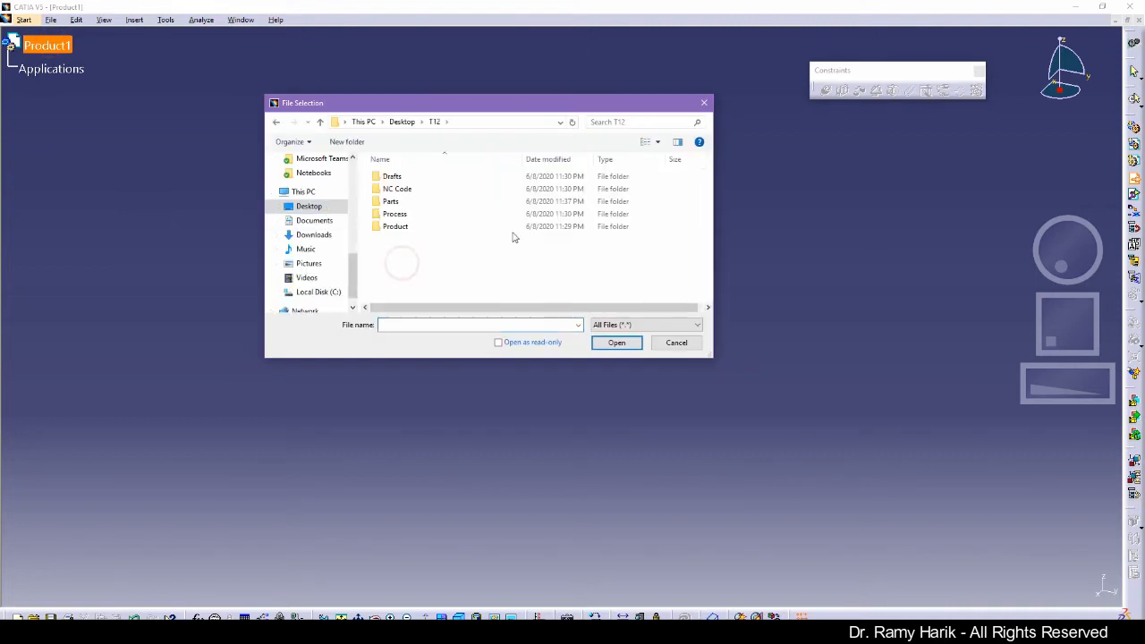
left_click(392, 205)
double_click(392, 205)
left_click_drag(417, 224, 386, 175)
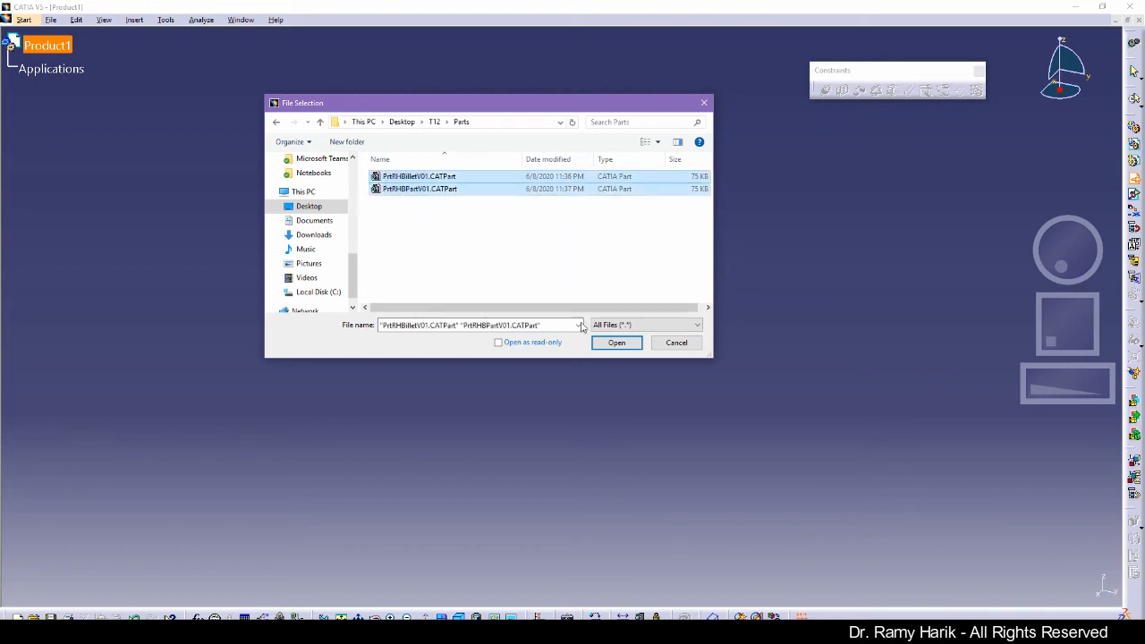
left_click(617, 342)
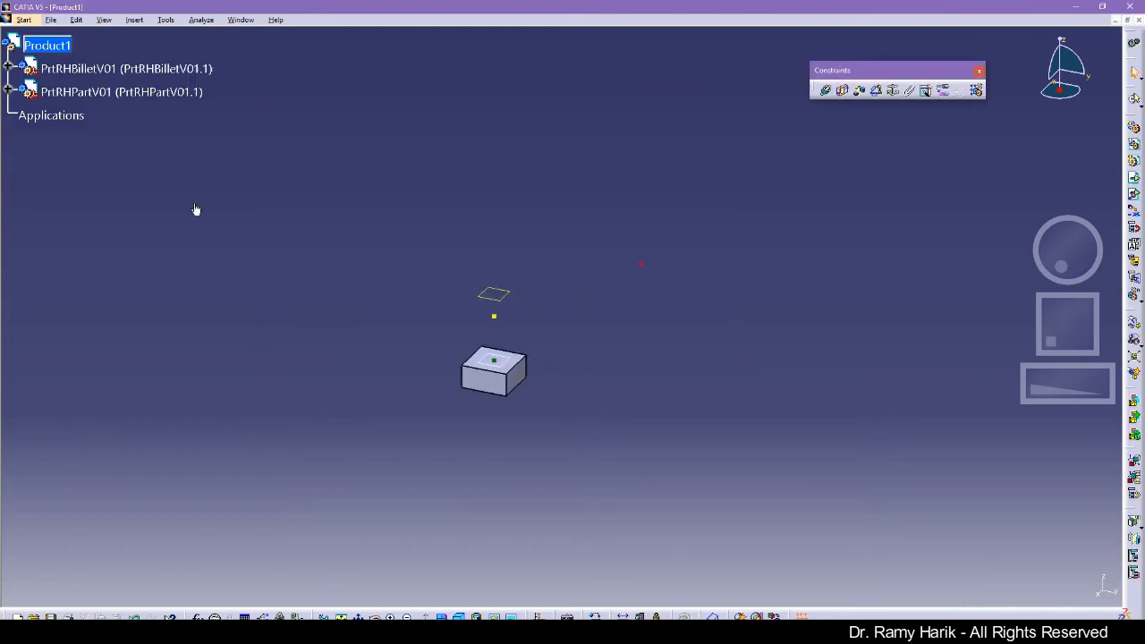
Set the root product's part number to PrdRHMAV01 and save it as PrdRHMAV01.CATProduct.
right_click(49, 45)
left_click(114, 98)
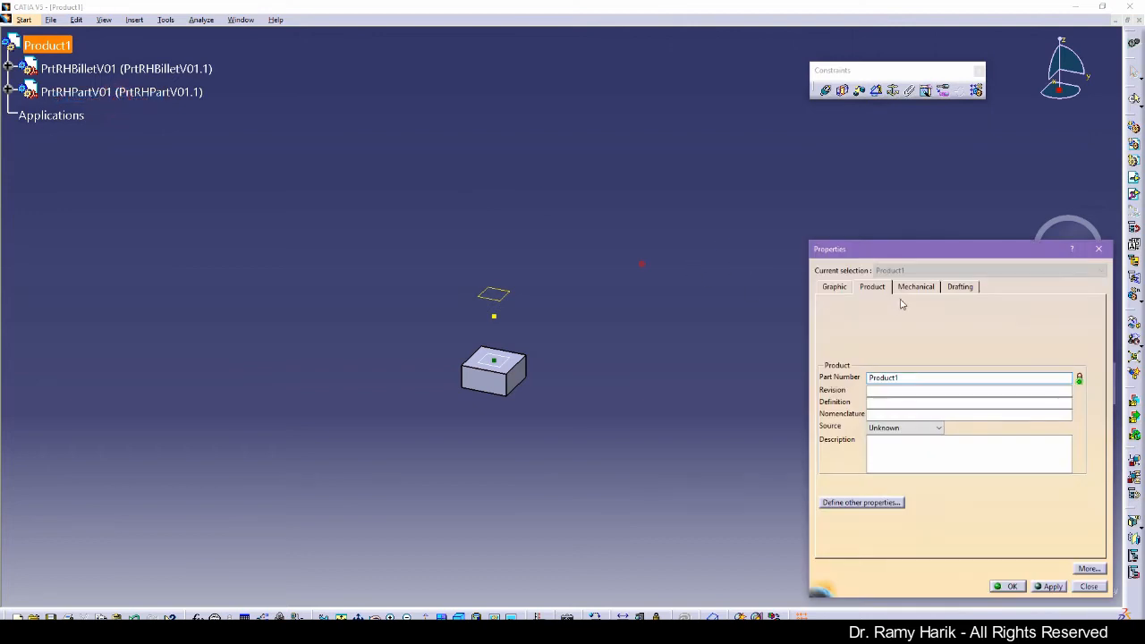
double_click(909, 377)
type("P")
key("Return")
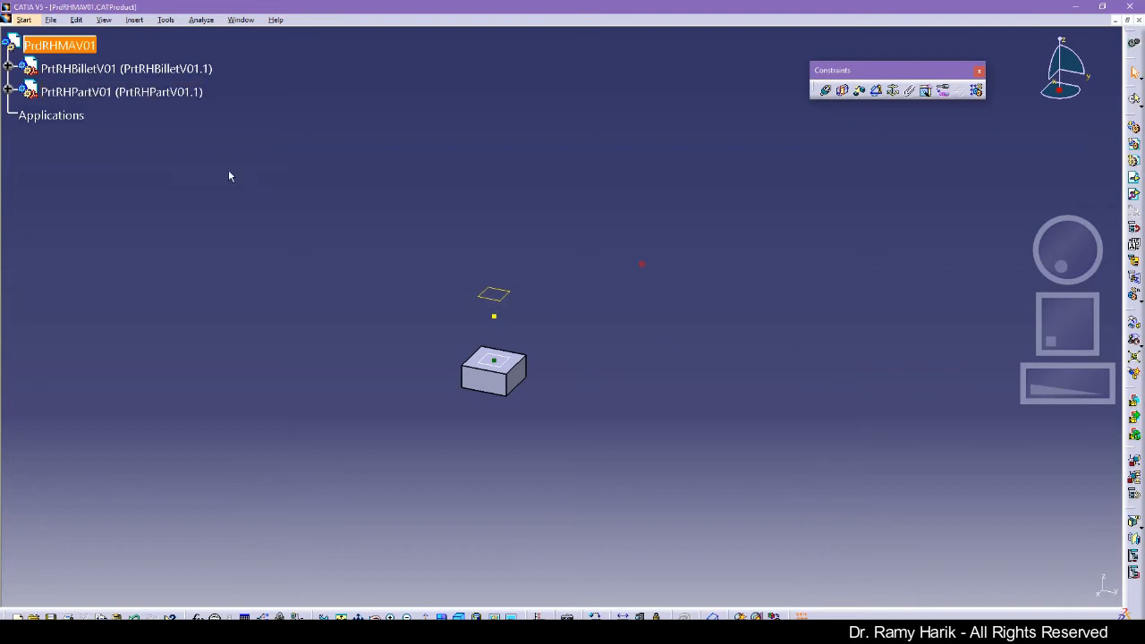
Make the compass snap automatically to the selected object and move PrtRHPartV01 away from the billet along the y direction.
right_click(1050, 100)
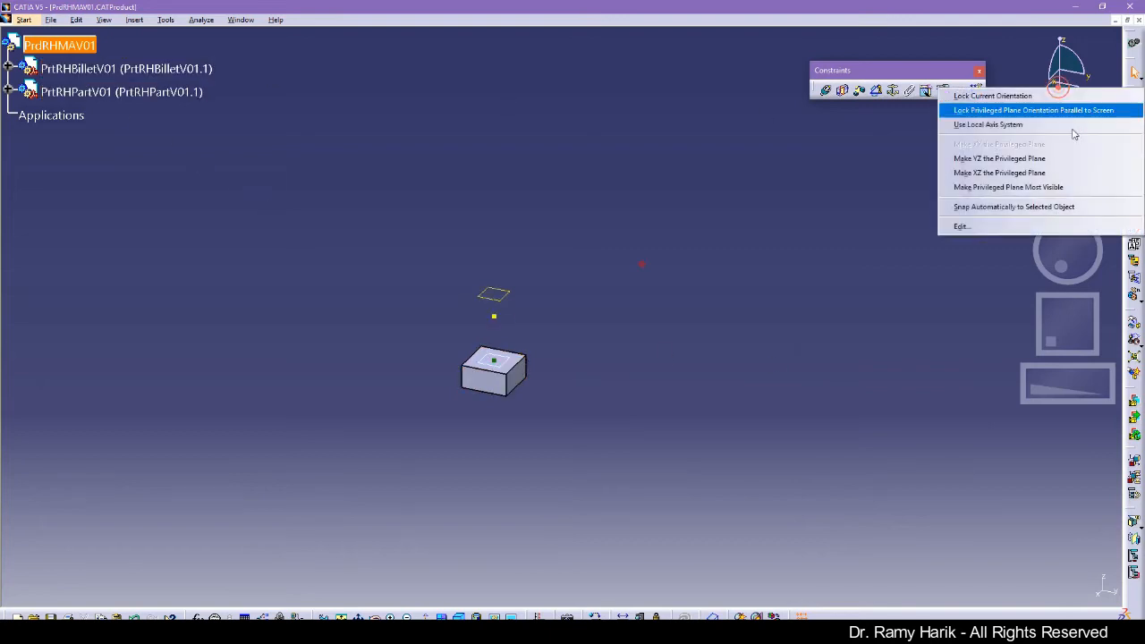
left_click(1010, 206)
left_click(499, 388)
left_click(499, 387)
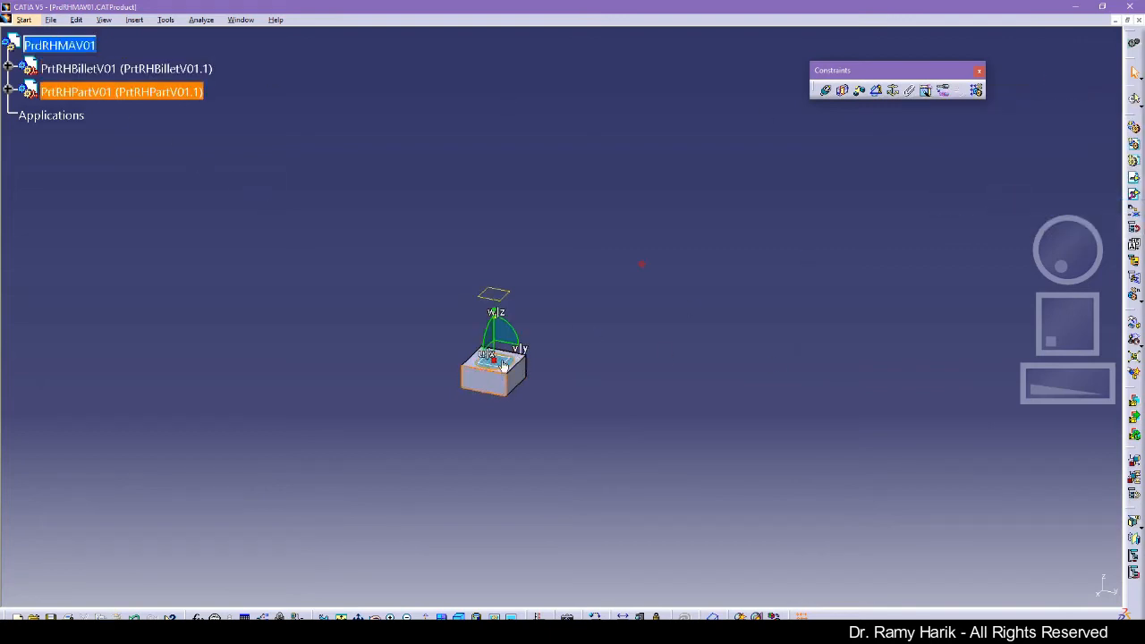
left_click_drag(504, 361, 620, 390)
left_click(846, 312)
Expand both components in the specification tree and anchor PrtRHBilletV01 with a Fix constraint.
left_click(8, 90)
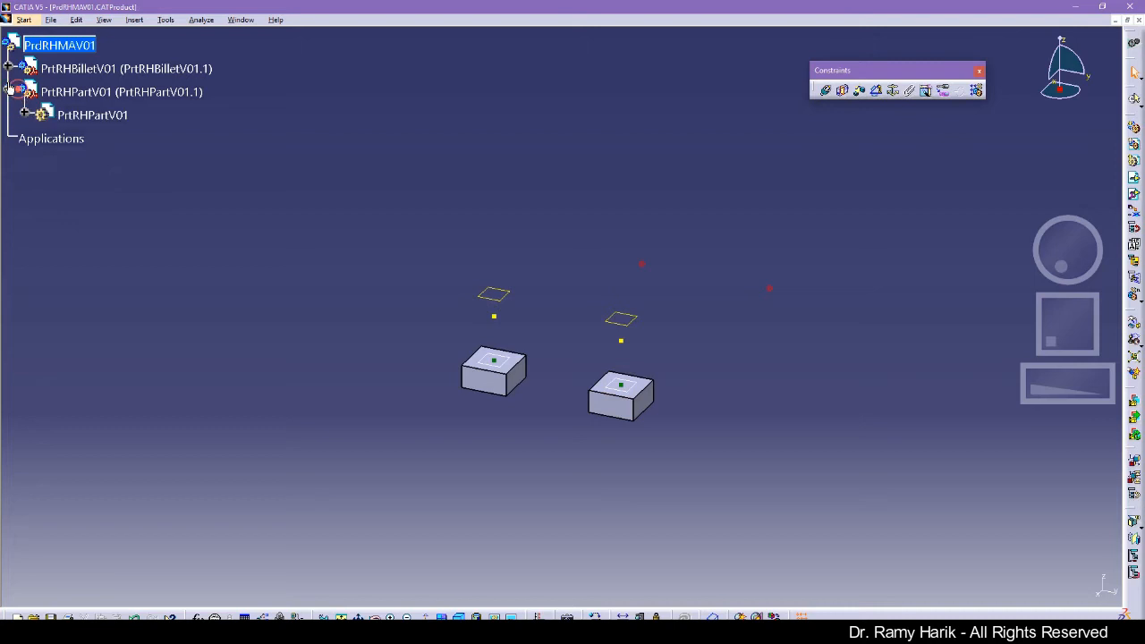
left_click(8, 67)
left_click(24, 92)
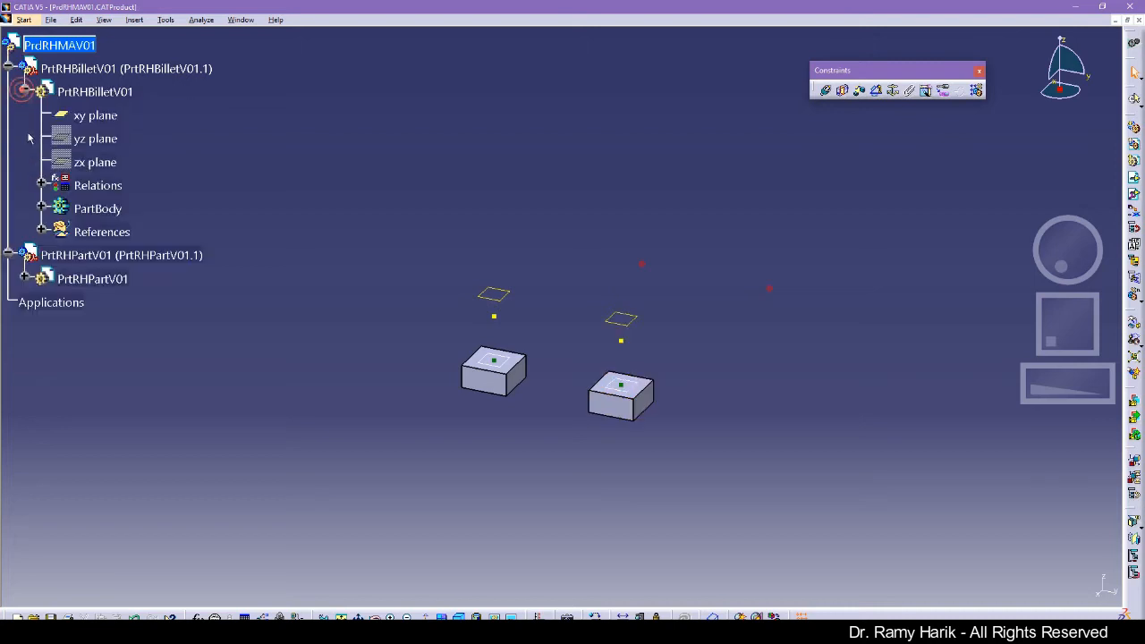
left_click(24, 279)
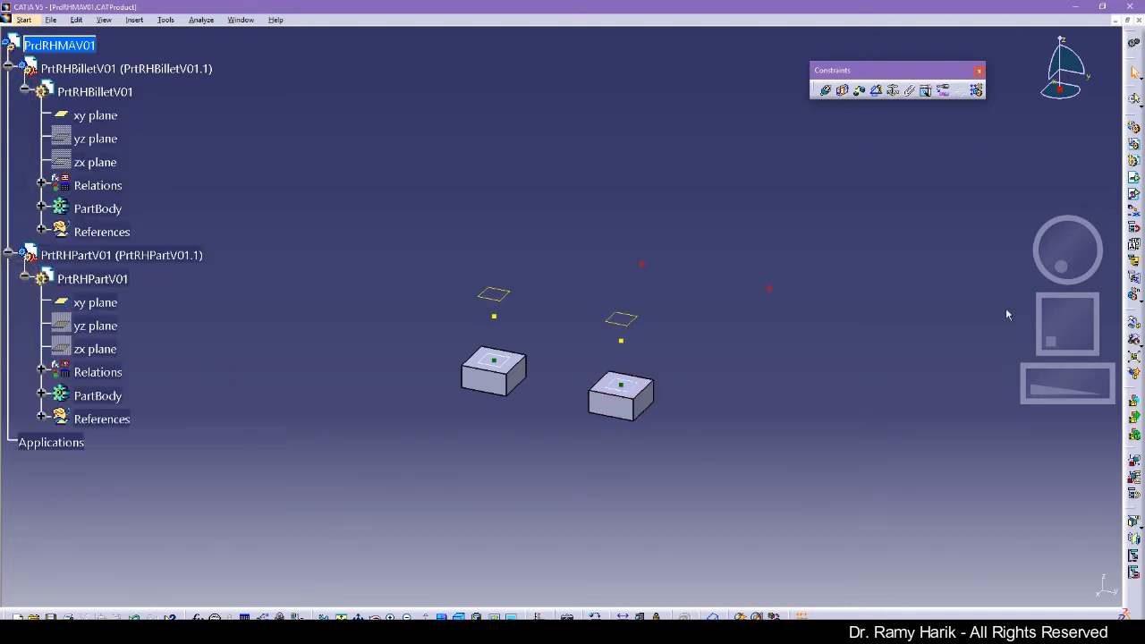
left_click(894, 91)
left_click(119, 75)
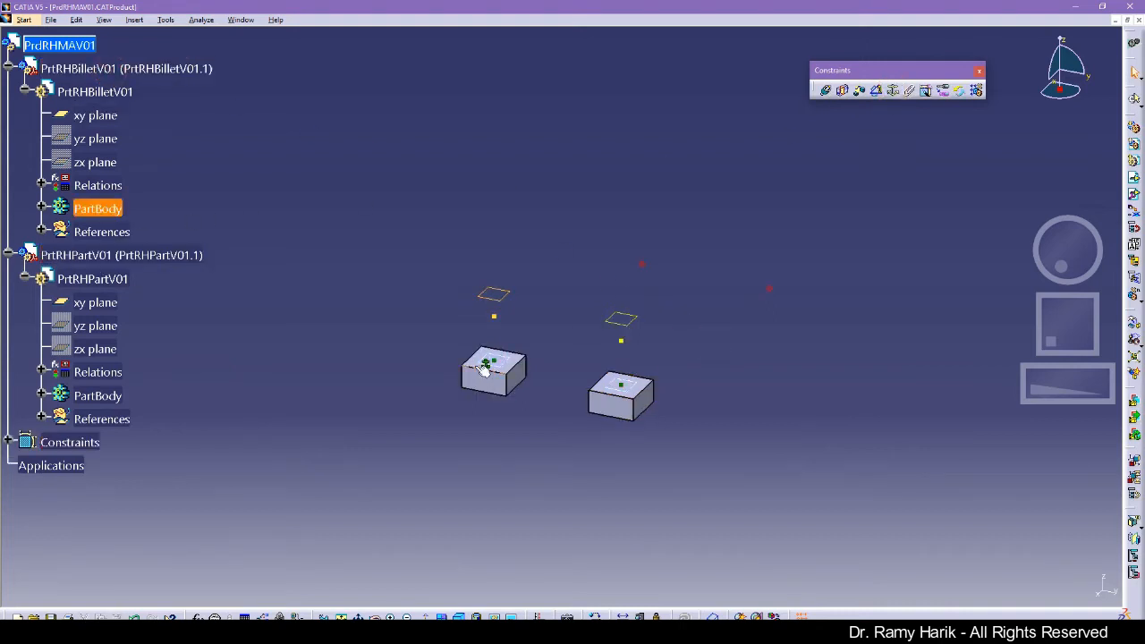
left_click(555, 448)
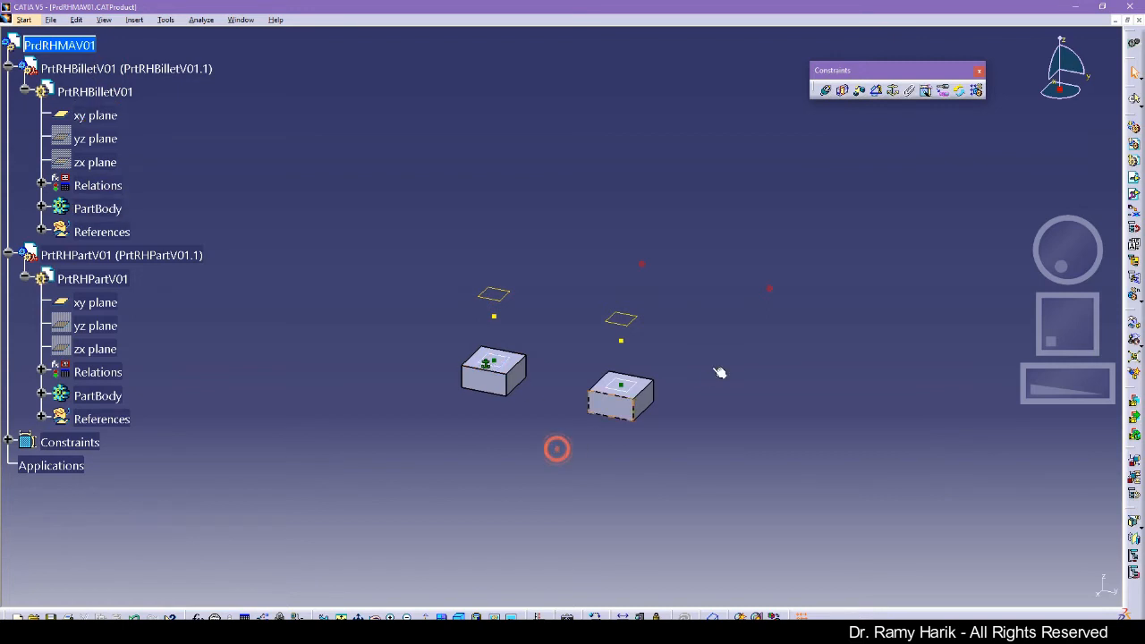
Apply a coincidence constraint between the reference points on the top faces of PrtRHPartV01 and PrtRHBilletV01.
left_click(825, 91)
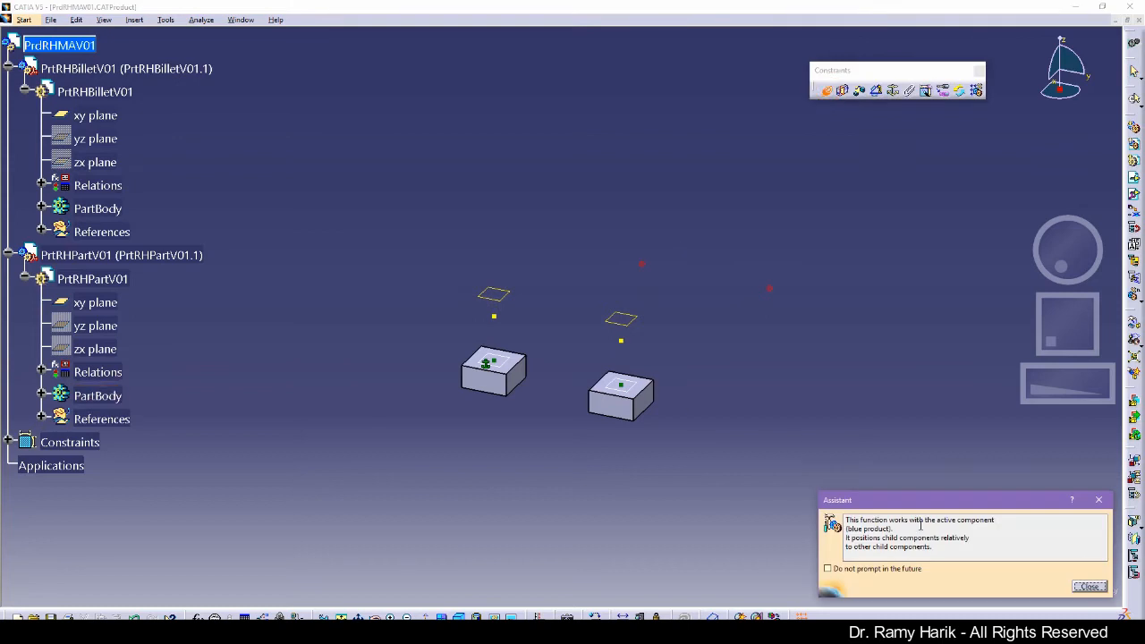
left_click(1090, 586)
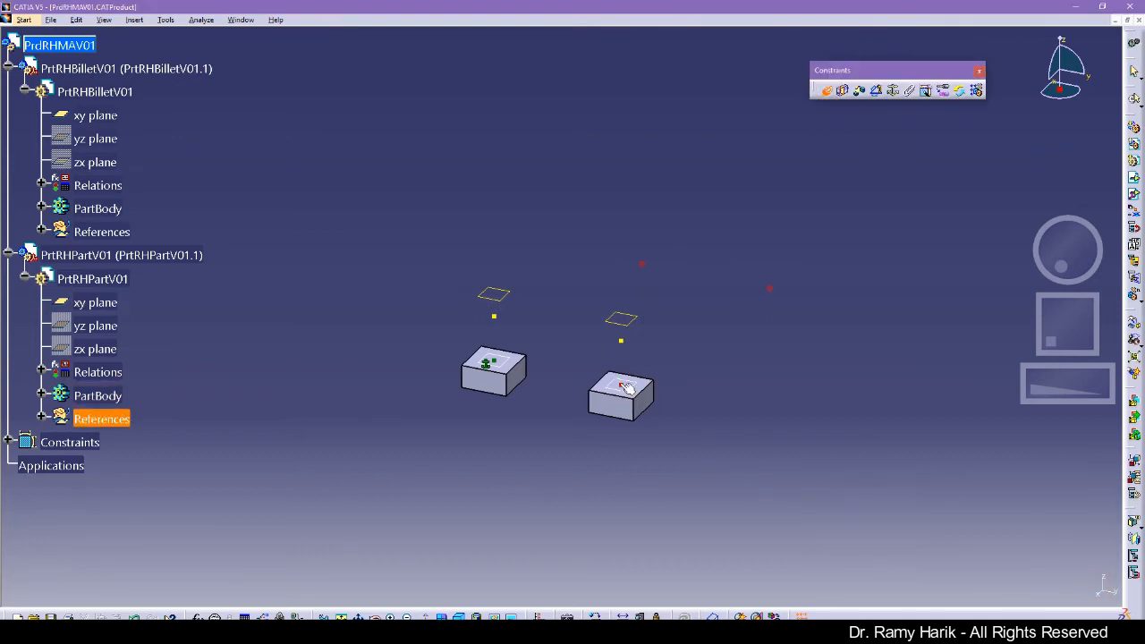
left_click(625, 386)
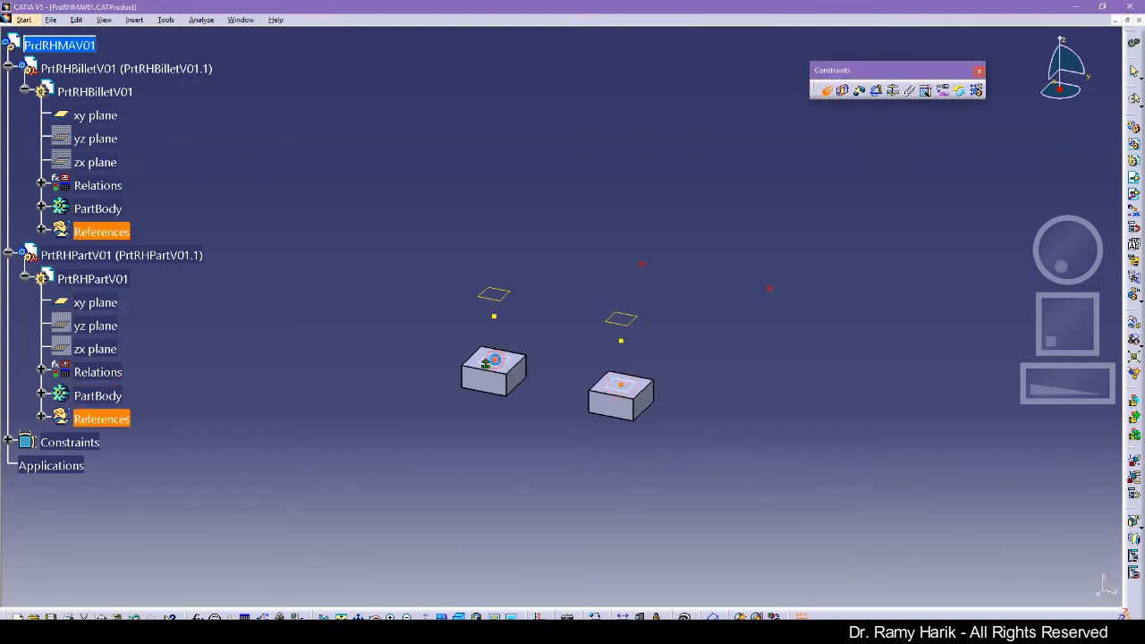
left_click(493, 362)
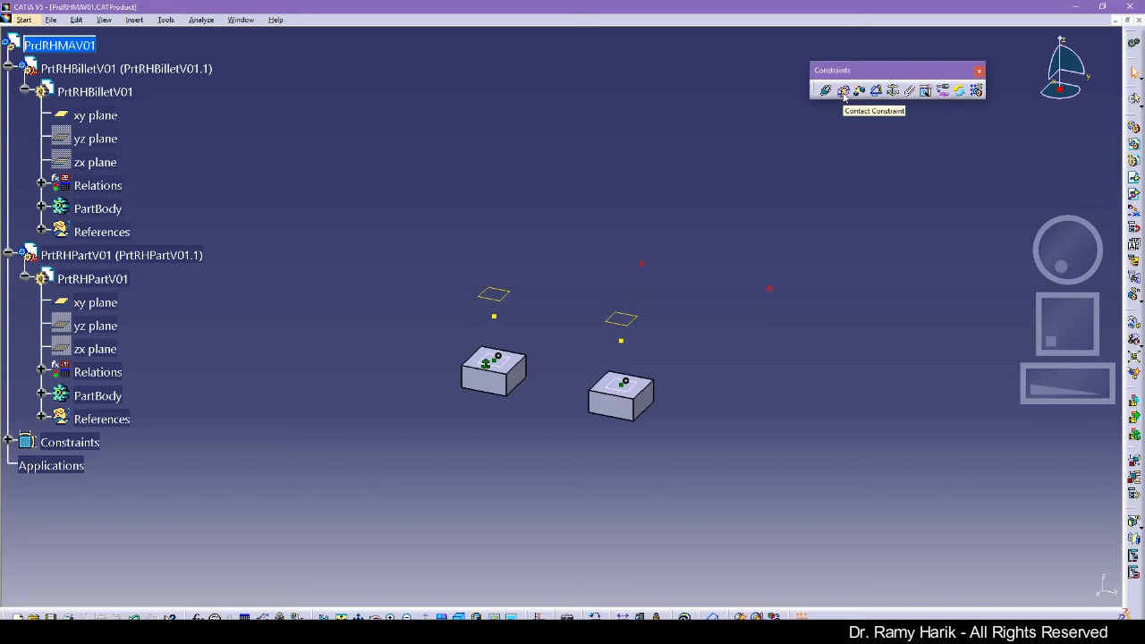
left_click(827, 92)
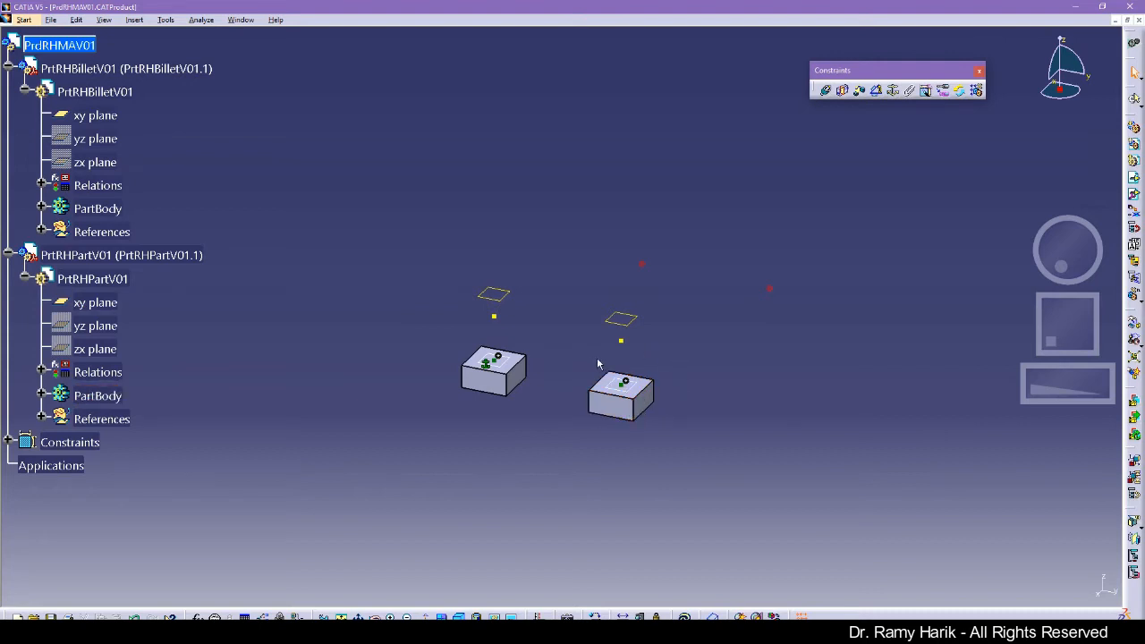
Add a 0 deg angle constraint between the matching side faces of the two blocks and update the assembly.
left_click(877, 95)
middle_click_drag(546, 399, 718, 395)
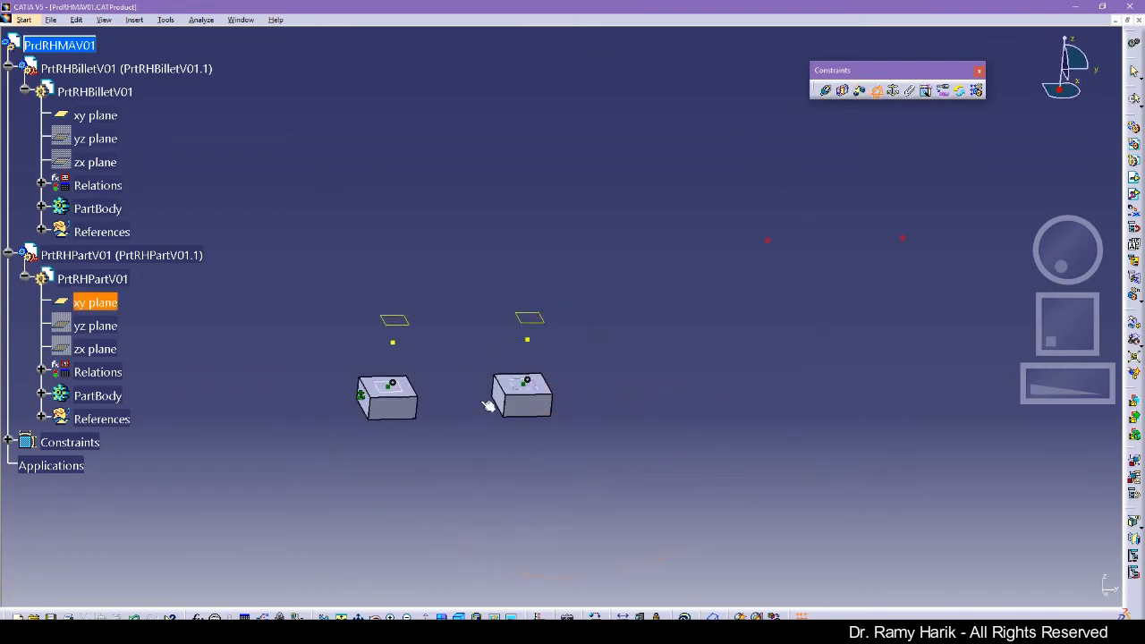
left_click(500, 398)
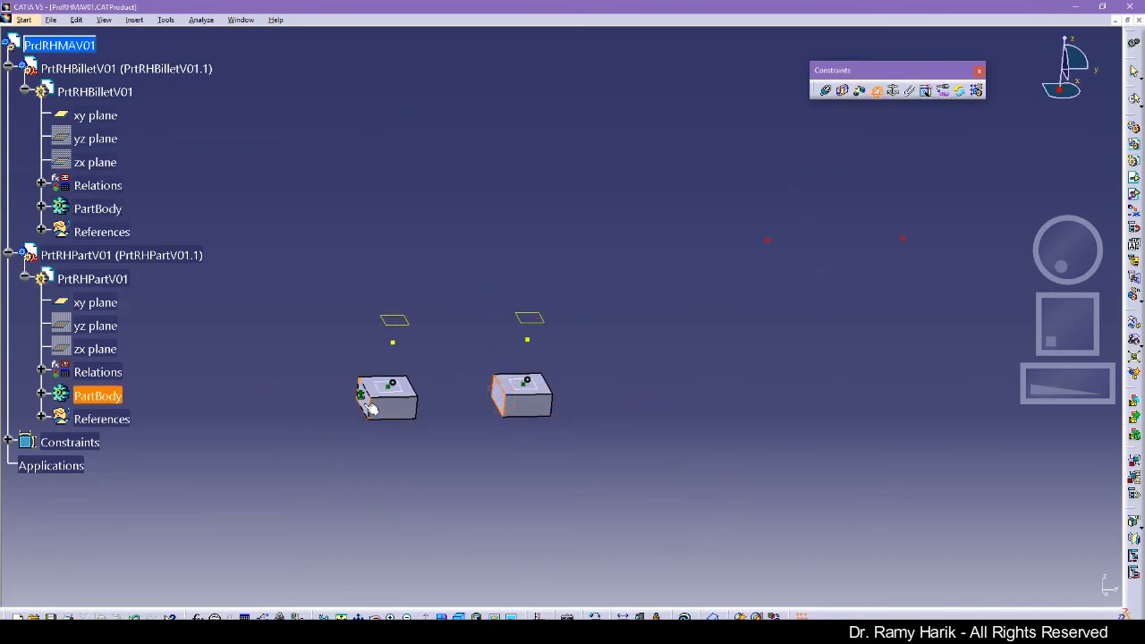
left_click(363, 399)
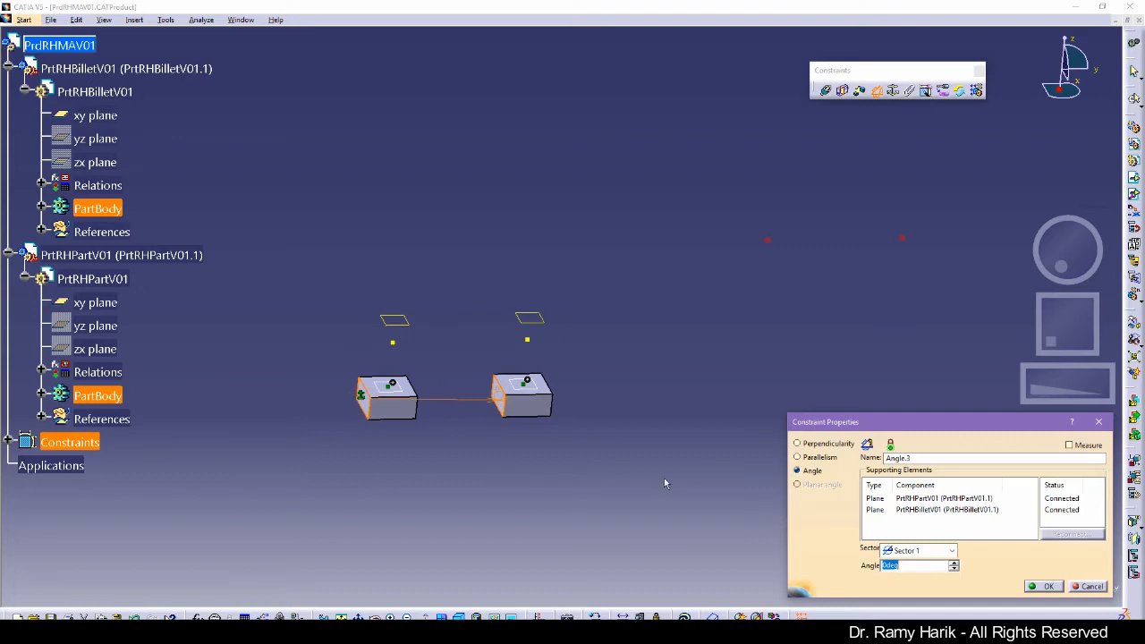
left_click(1047, 587)
left_click(856, 93)
middle_click_drag(688, 338, 503, 349)
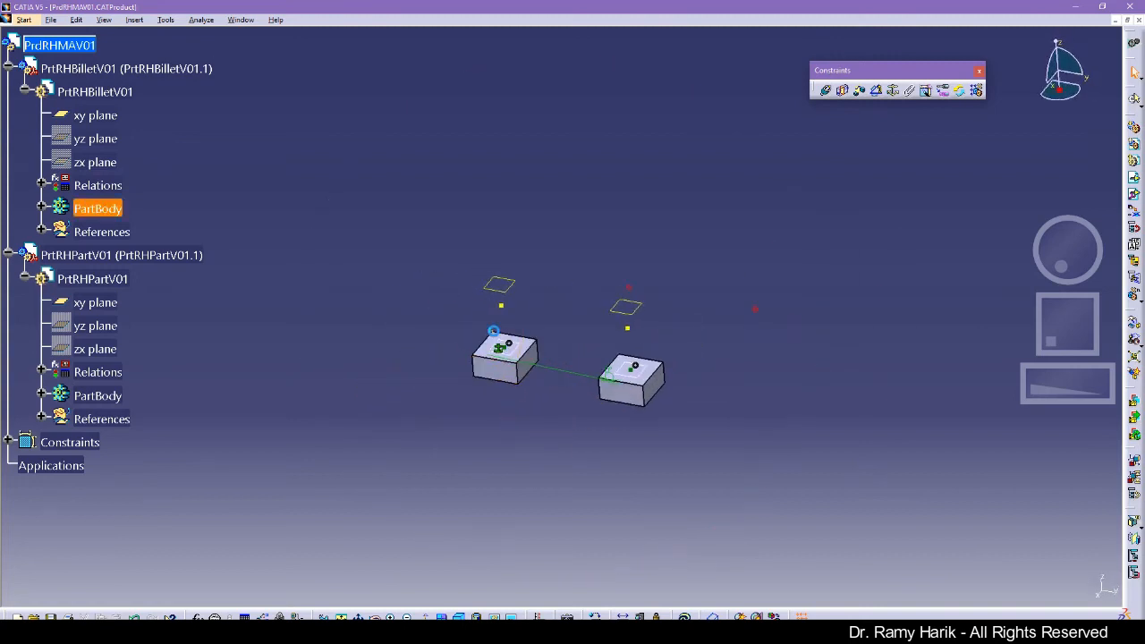
middle_click_drag(484, 436, 433, 254)
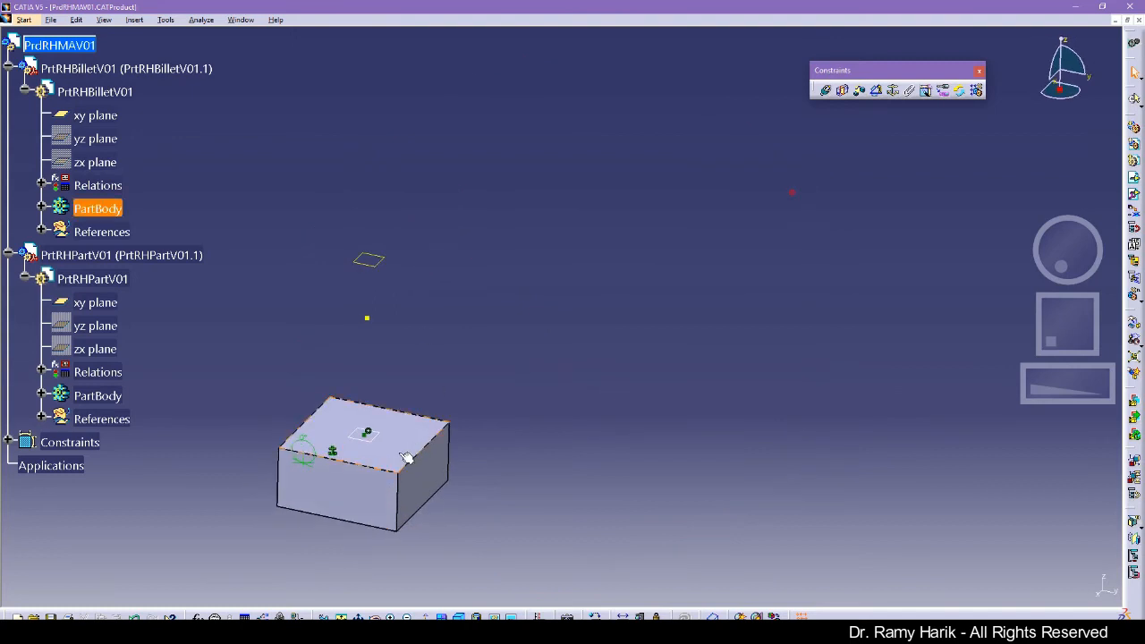
Hide the assembly constraints, detach the compass from the blocks and turn off its automatic snapping to the selected object.
right_click(406, 457)
left_click(437, 463)
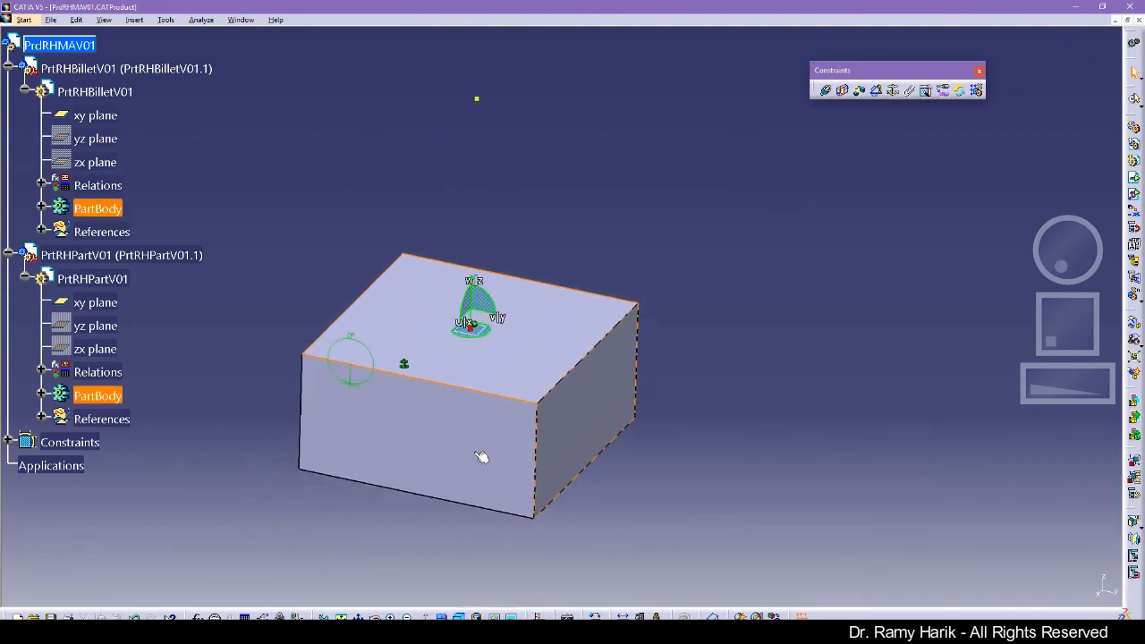
right_click(67, 448)
left_click(89, 474)
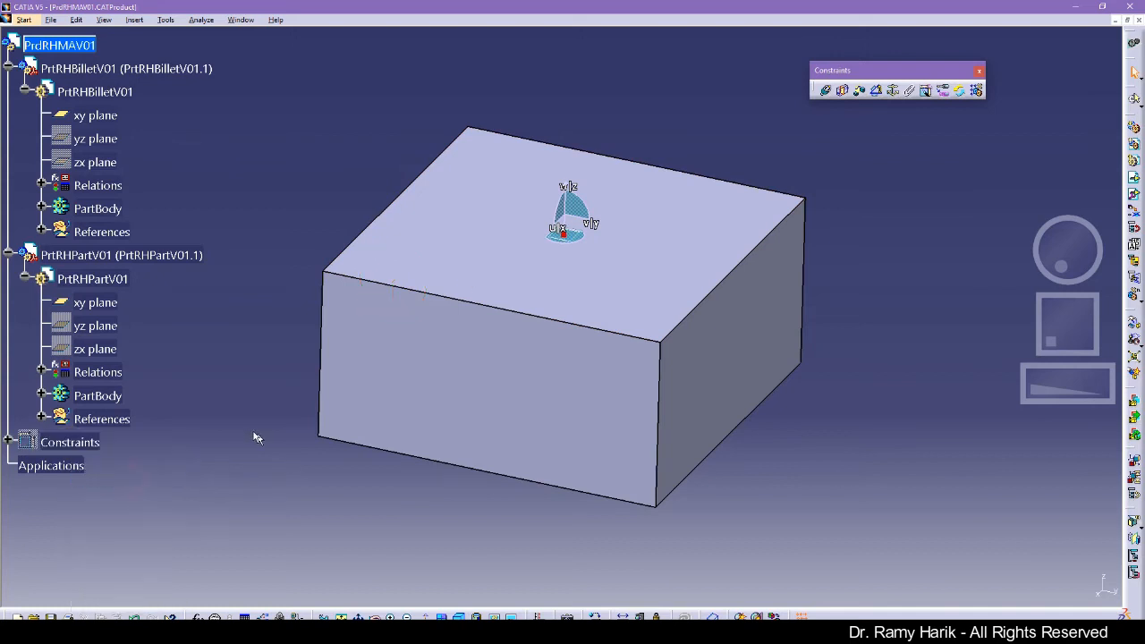
left_click_drag(563, 231, 1062, 105)
right_click(1062, 101)
left_click(1029, 198)
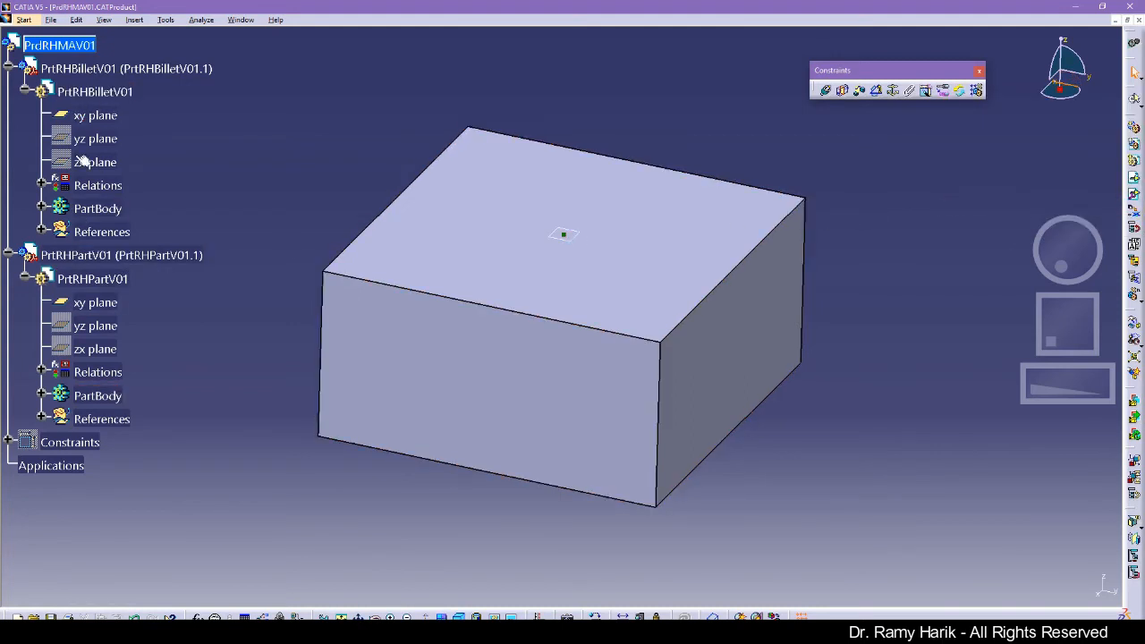
Give the PartBody of PrtRHBilletV01 a light blue fill colour with a transparency of 9.
left_click(41, 209)
right_click(98, 212)
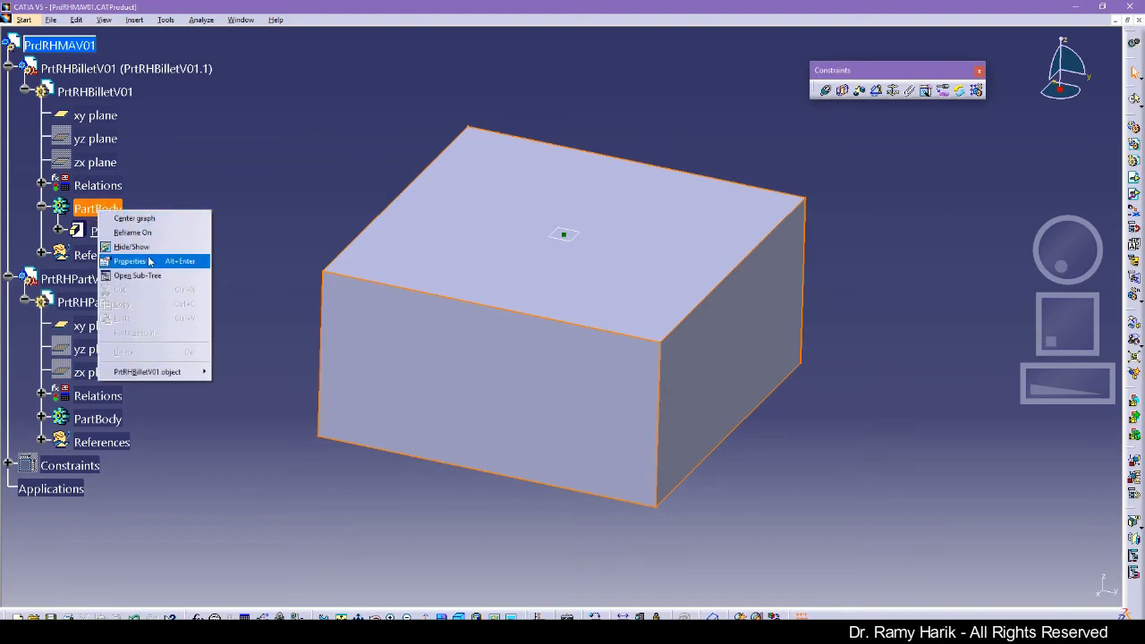
left_click(148, 260)
left_click(953, 287)
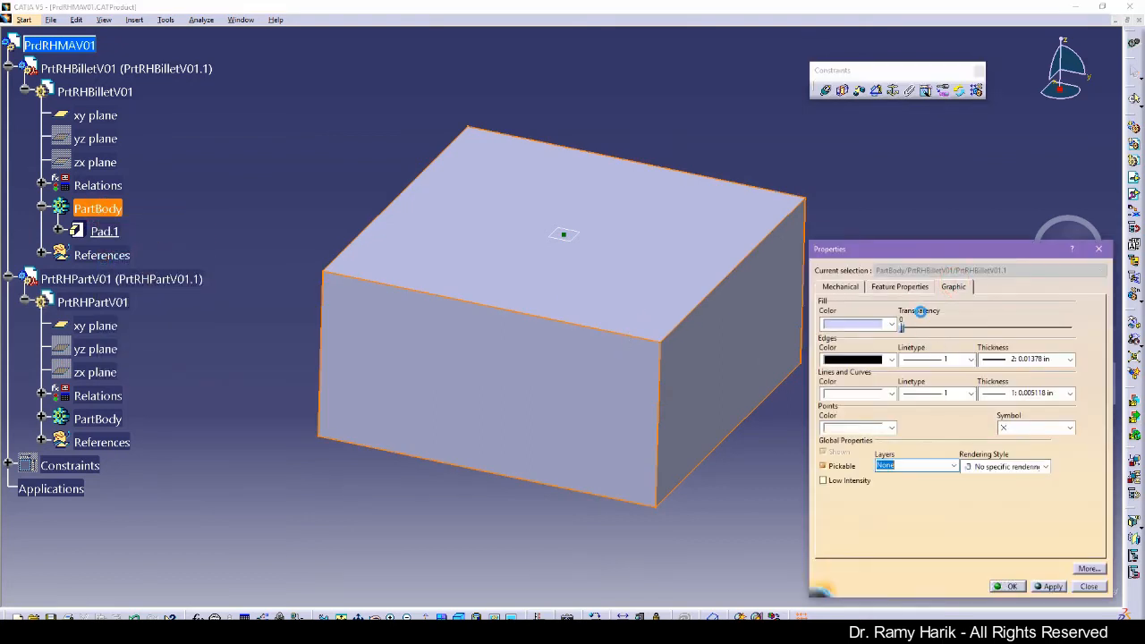
left_click_drag(903, 329, 906, 329)
left_click(892, 324)
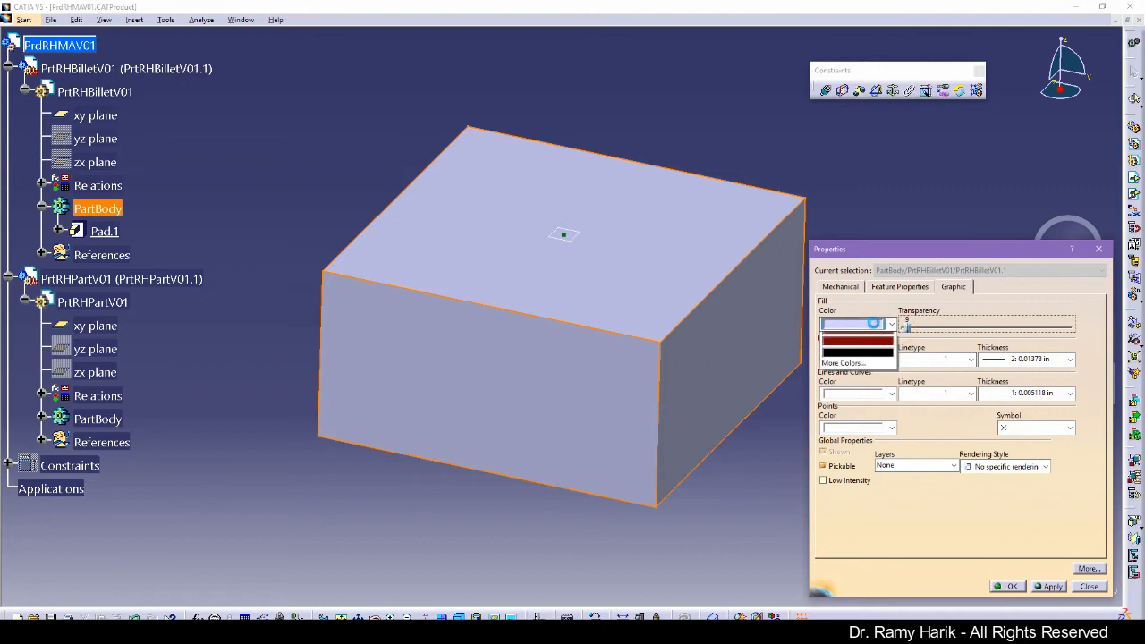
left_click(857, 429)
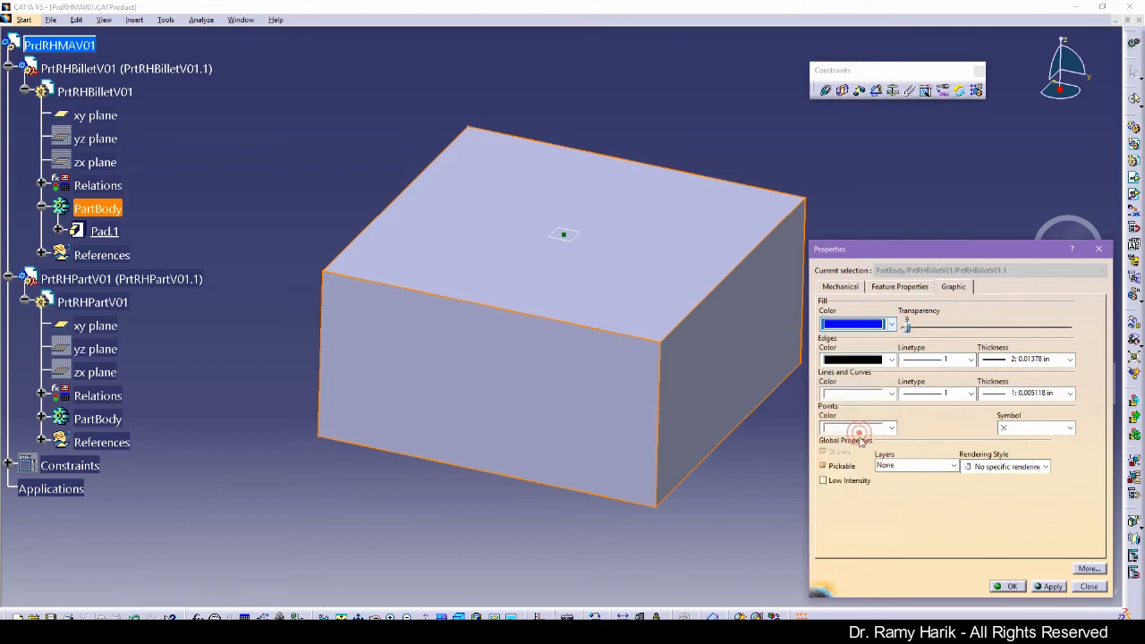
left_click(888, 324)
left_click(855, 443)
left_click(1049, 588)
left_click(1010, 587)
left_click(818, 540)
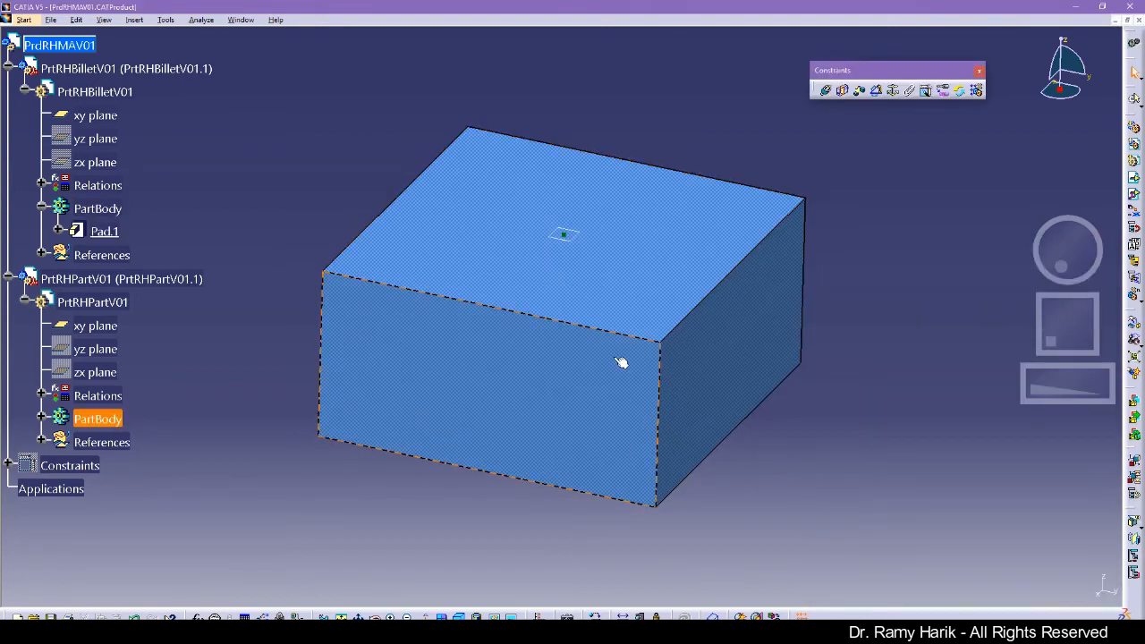
left_click(51, 20)
left_click(73, 123)
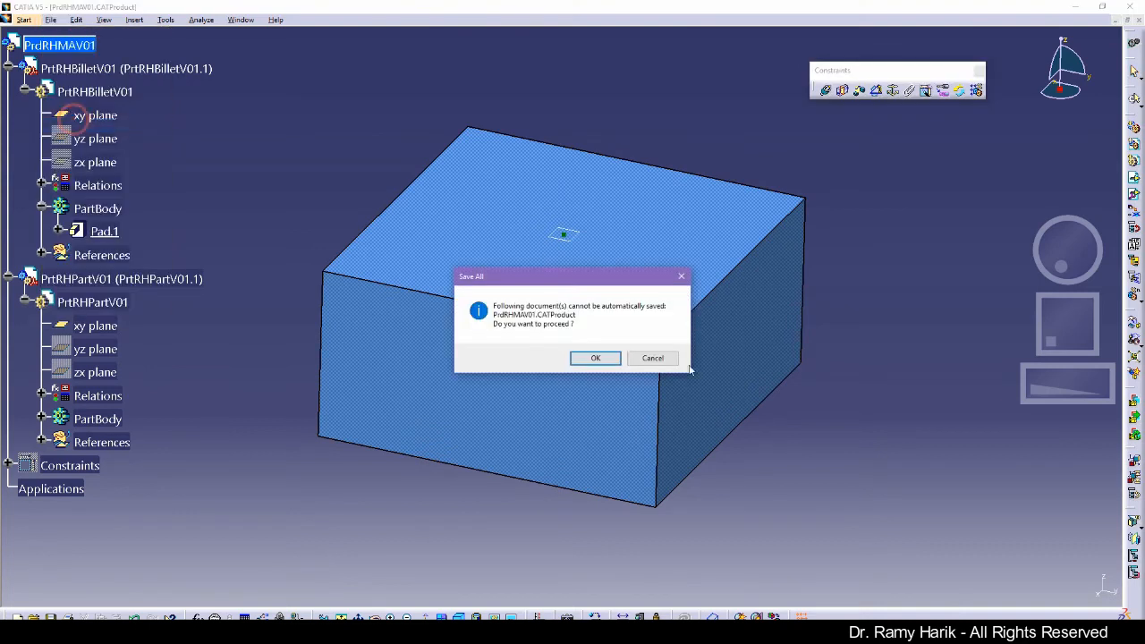
left_click(599, 360)
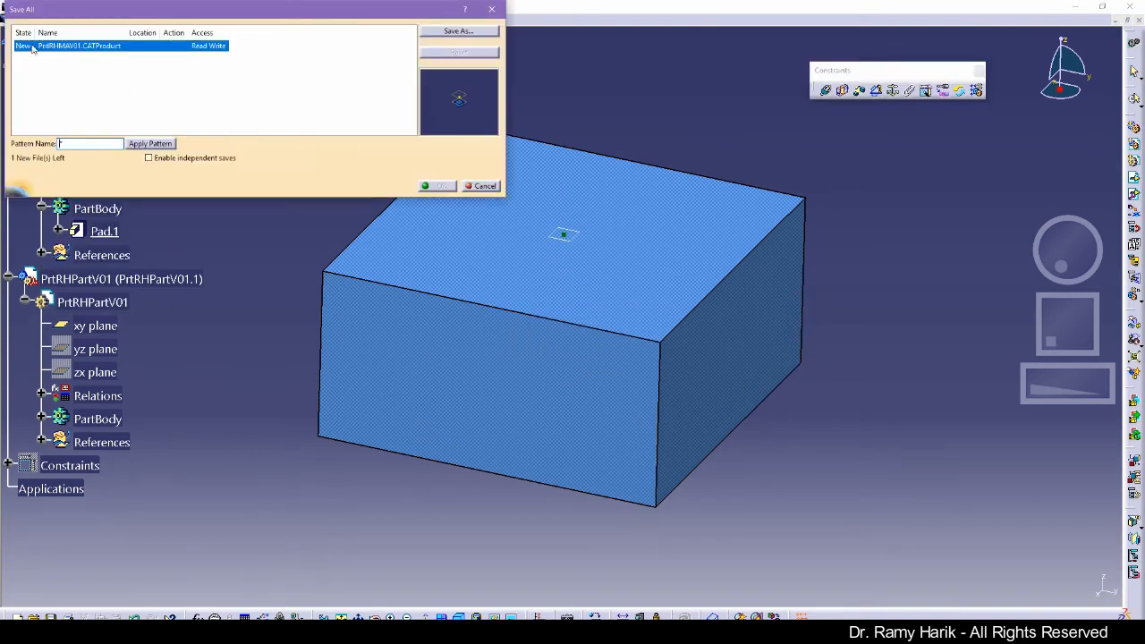
left_click(481, 186)
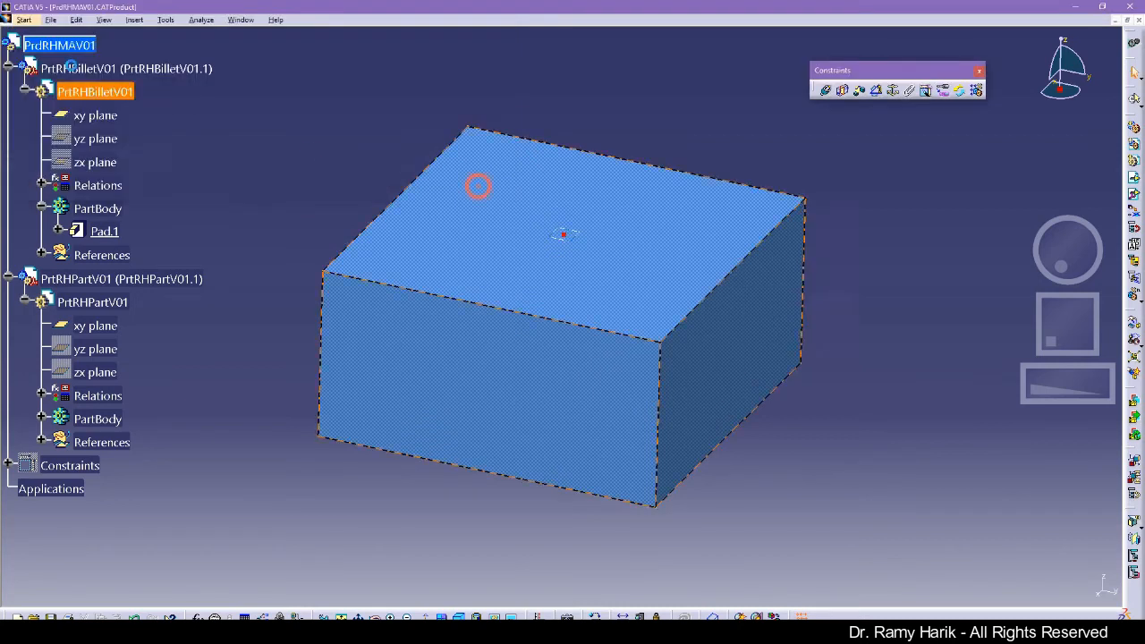
Save the assembly as PrdRHMAV01.CATProduct in the T12 Product folder and save all open documents.
left_click(51, 19)
left_click(87, 108)
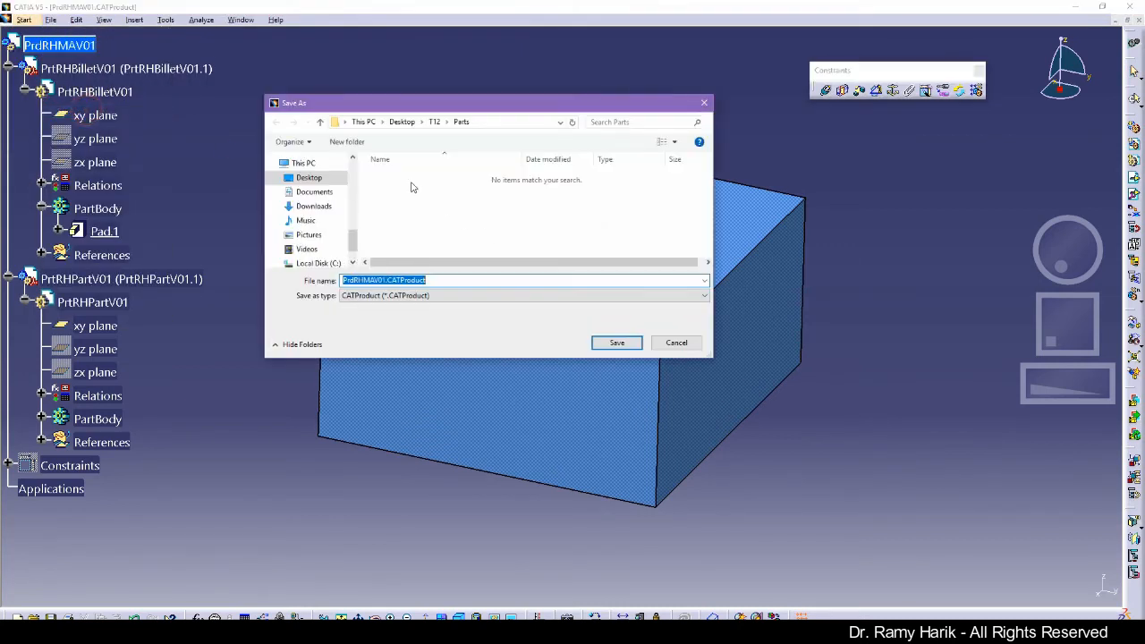
left_click(434, 122)
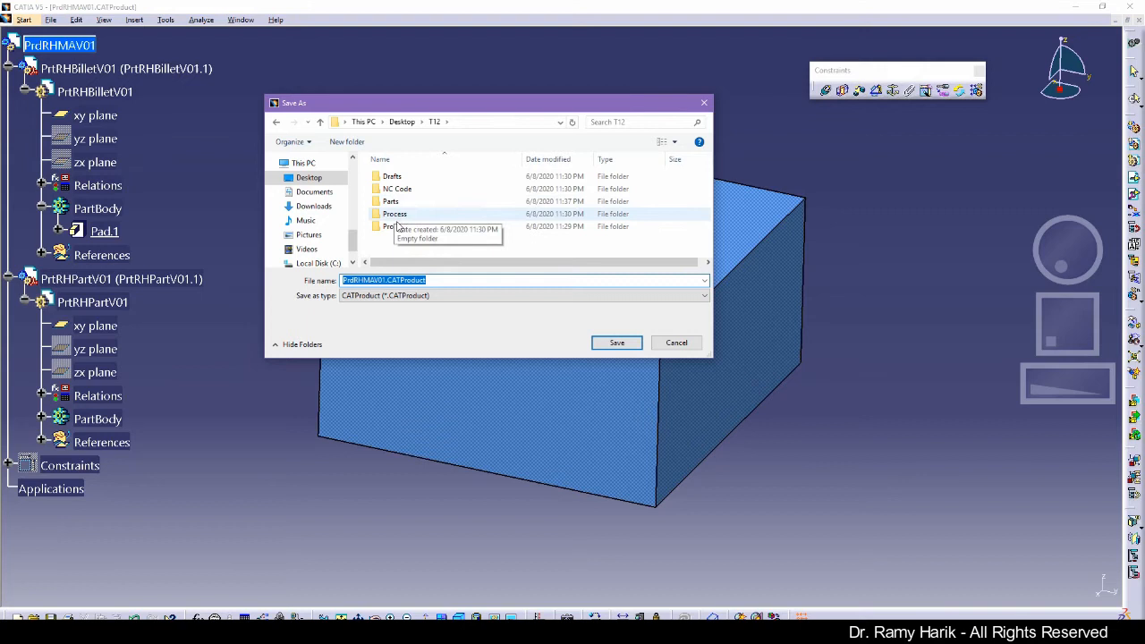
double_click(396, 225)
left_click(617, 343)
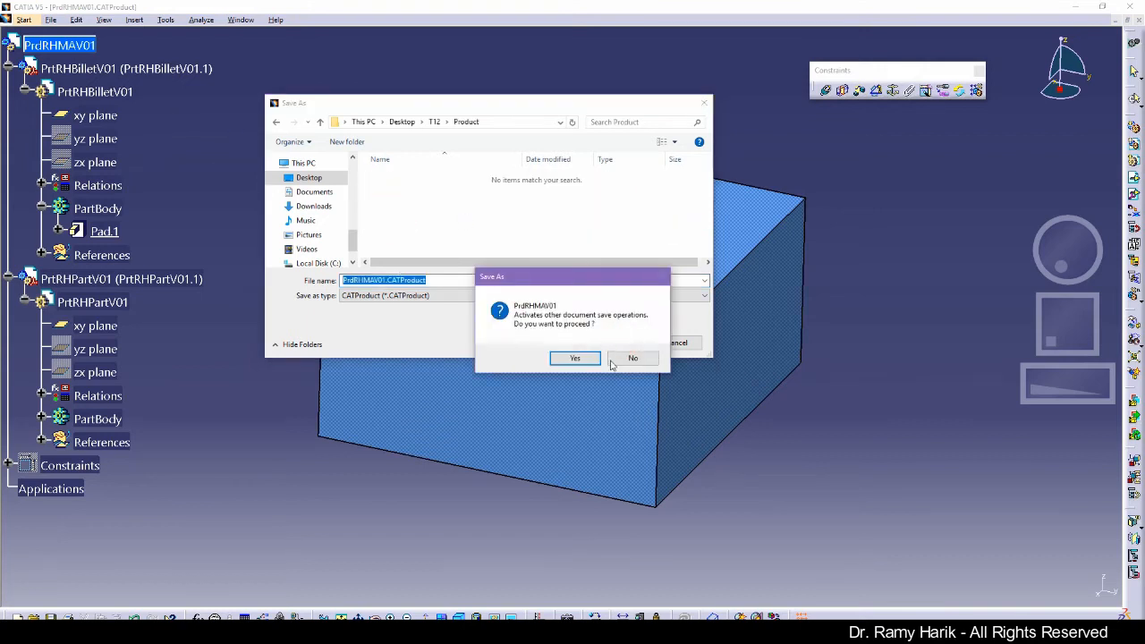
left_click(578, 358)
left_click(51, 20)
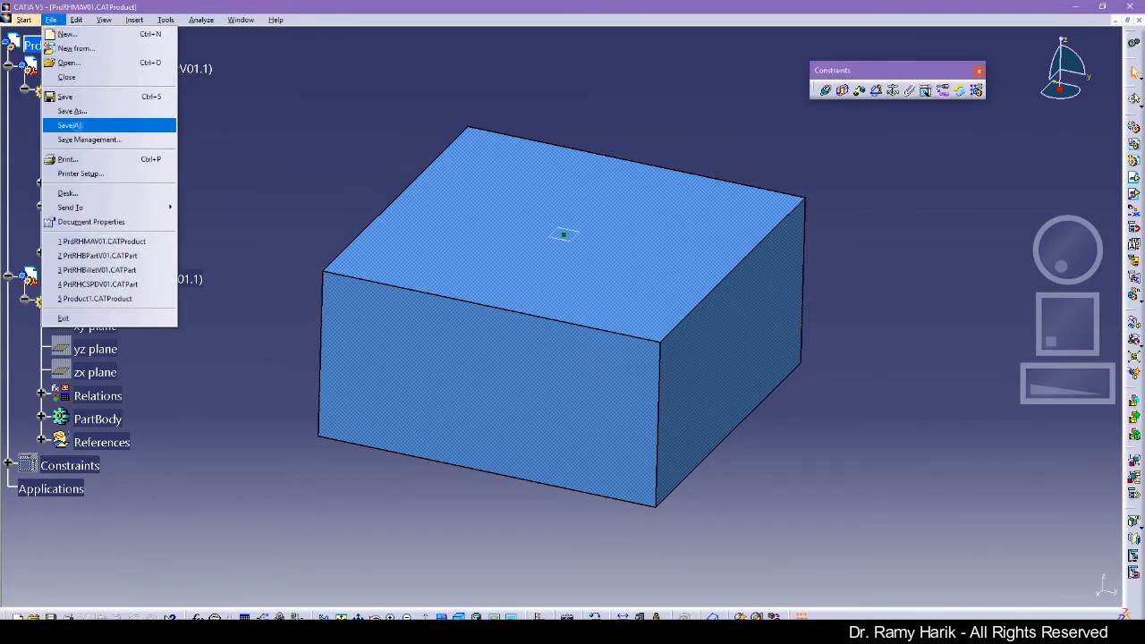
left_click(70, 125)
left_click(7, 336)
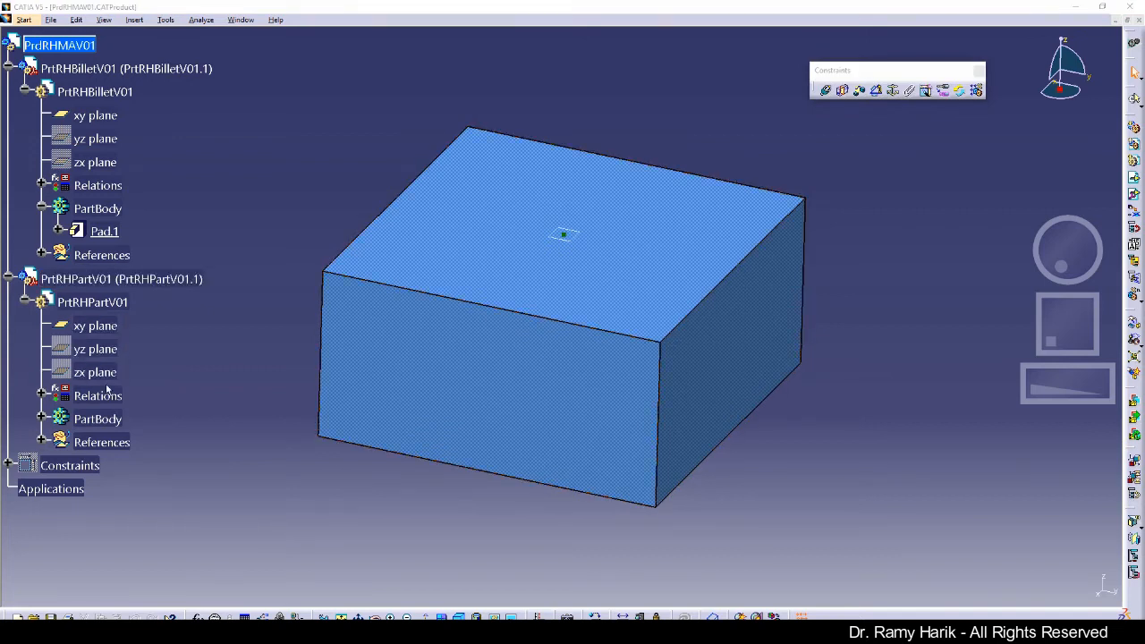
Hide PrtRHBilletV01 and activate the PartBody of PrtRHPartV01 for editing in Part Design.
right_click(95, 69)
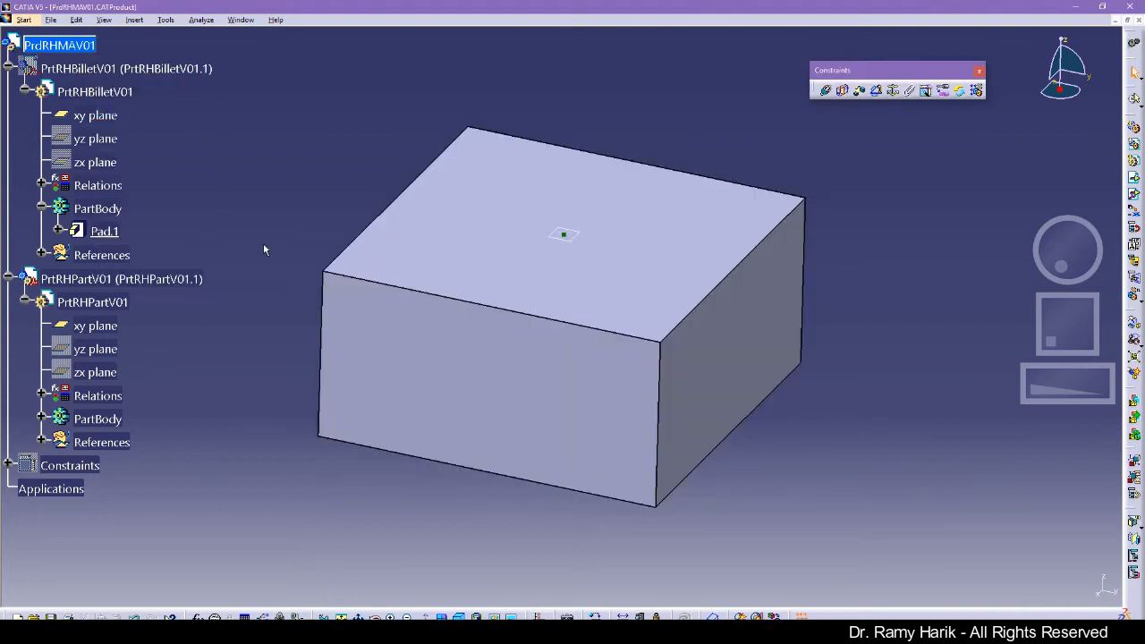
left_click(42, 419)
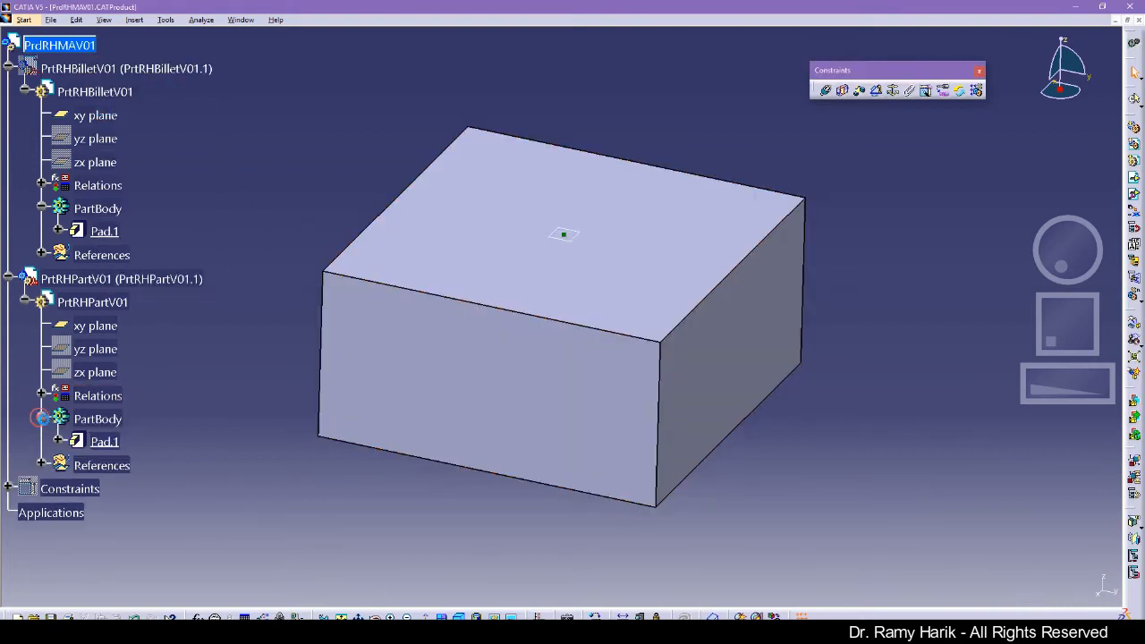
double_click(94, 418)
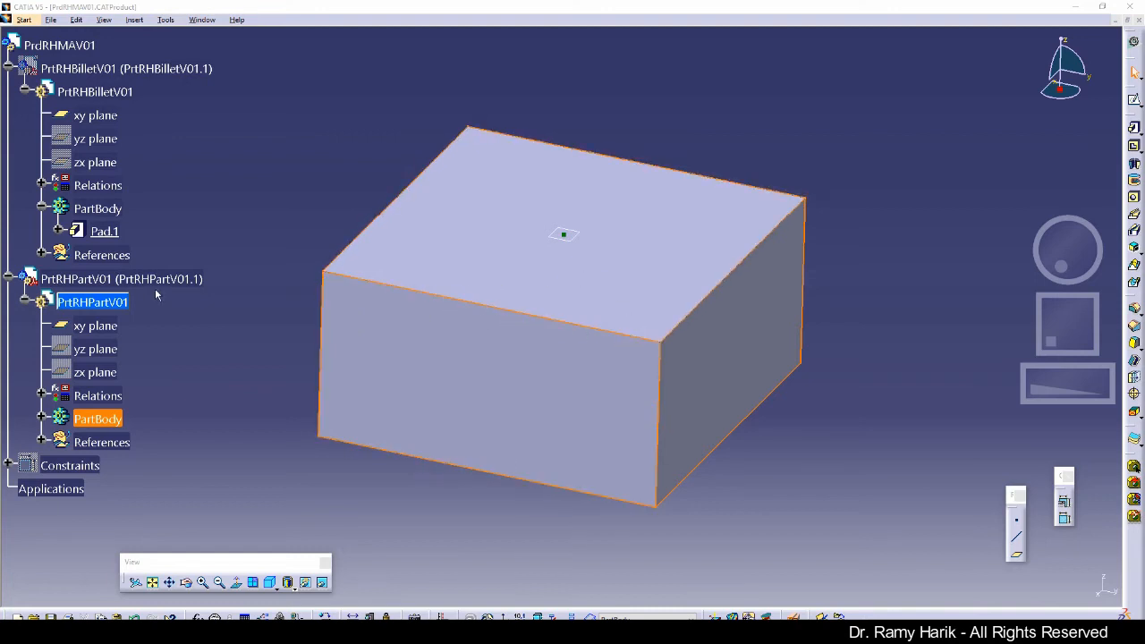
left_click(42, 418)
Set the second limit length of Pad.1 in PrtRHPartV01 to -0.1 in, keeping the first limit at 2 in.
double_click(104, 442)
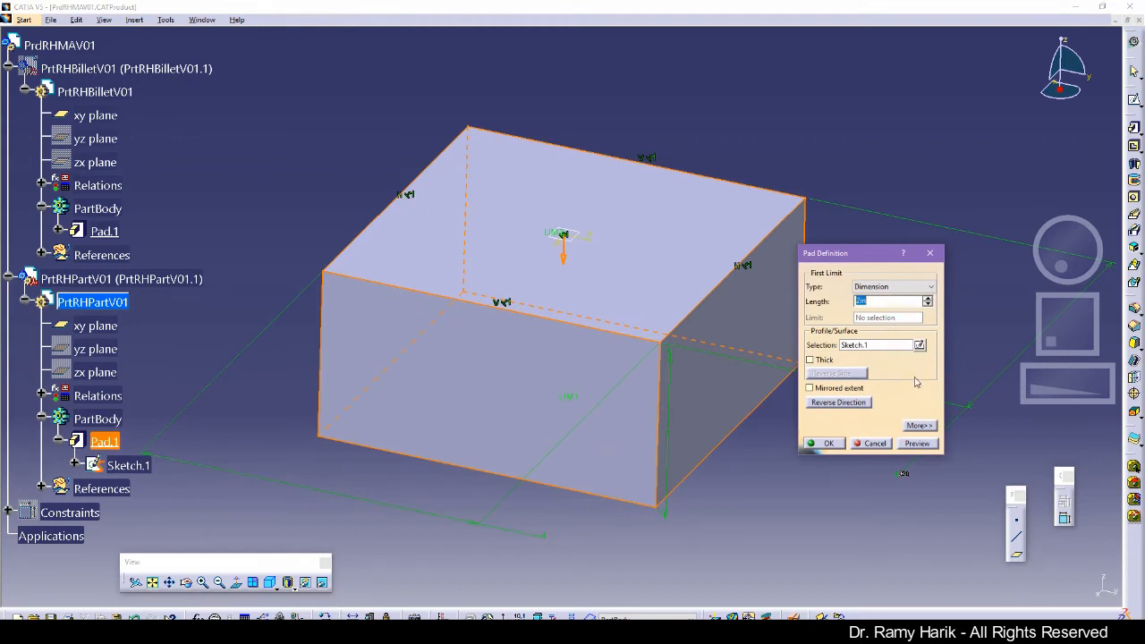
left_click(922, 426)
double_click(989, 300)
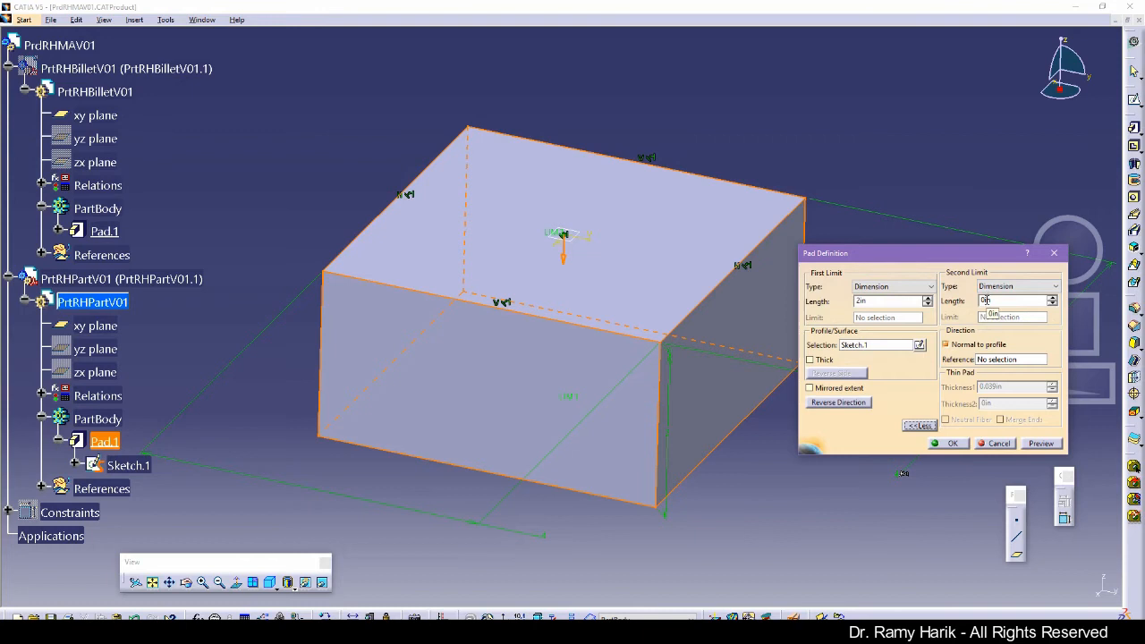
double_click(984, 301)
left_click(1041, 443)
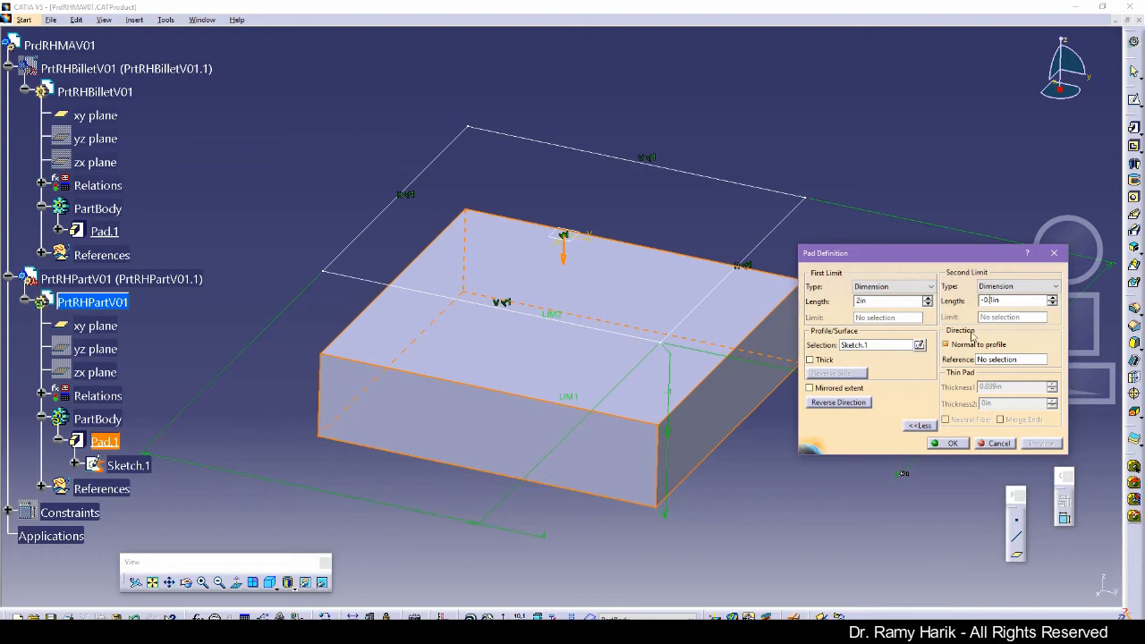
left_click(889, 302)
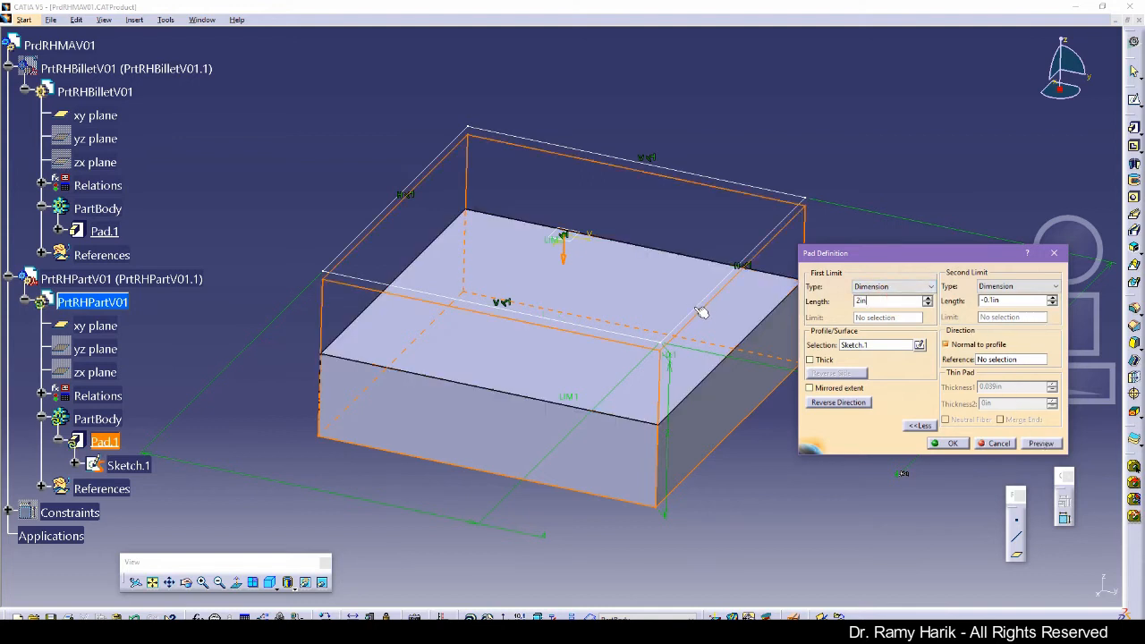
left_click(1034, 444)
left_click(953, 444)
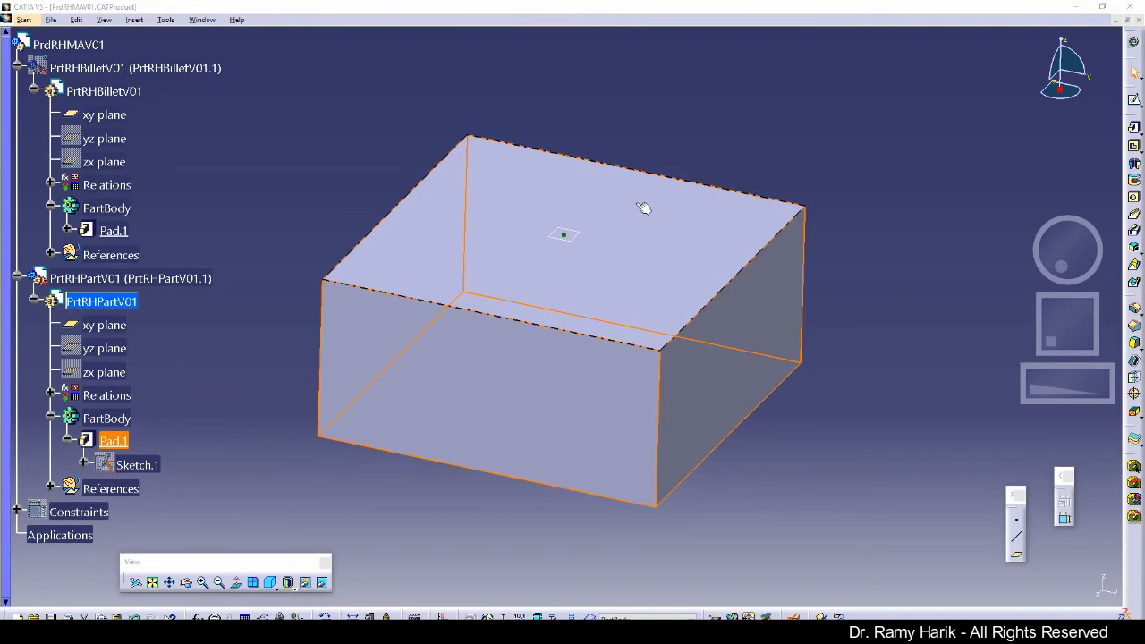
Sketch a centred rectangle about 2.4 in wide and 2.64 in high at the origin on the top face of Pad.1 in PrtRHPartV01.
left_click(639, 268)
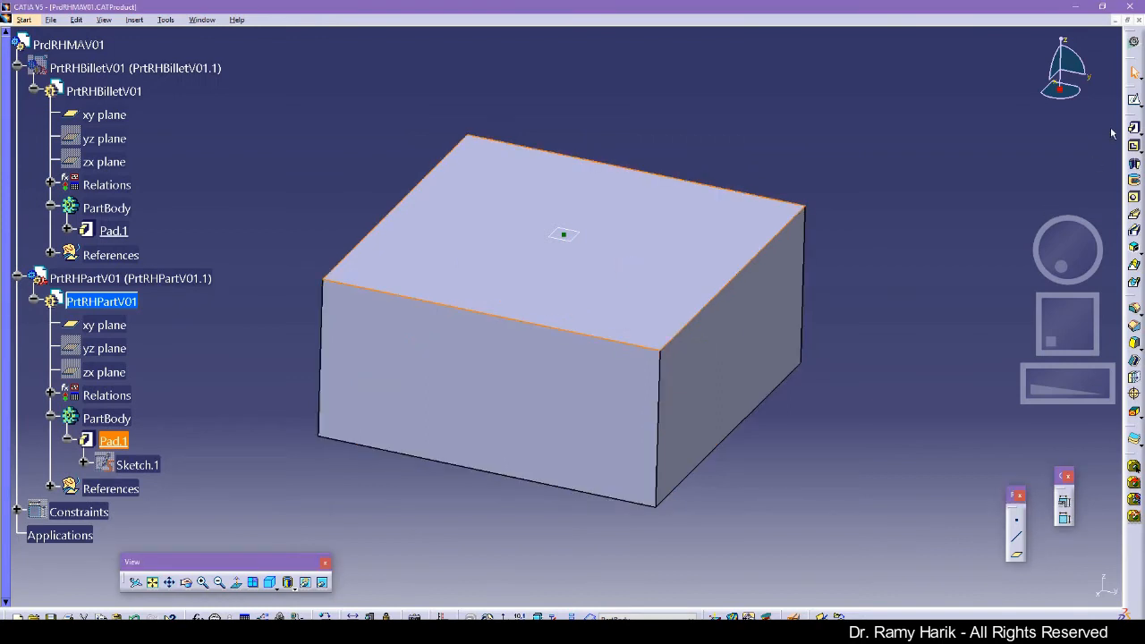
left_click(1134, 100)
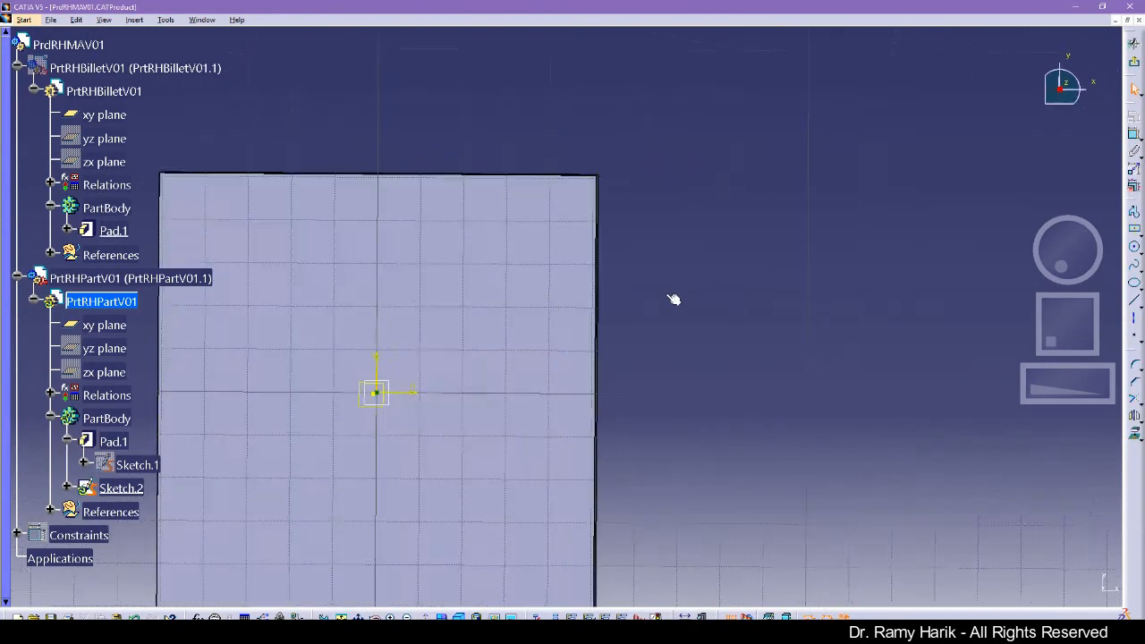
left_click(341, 618)
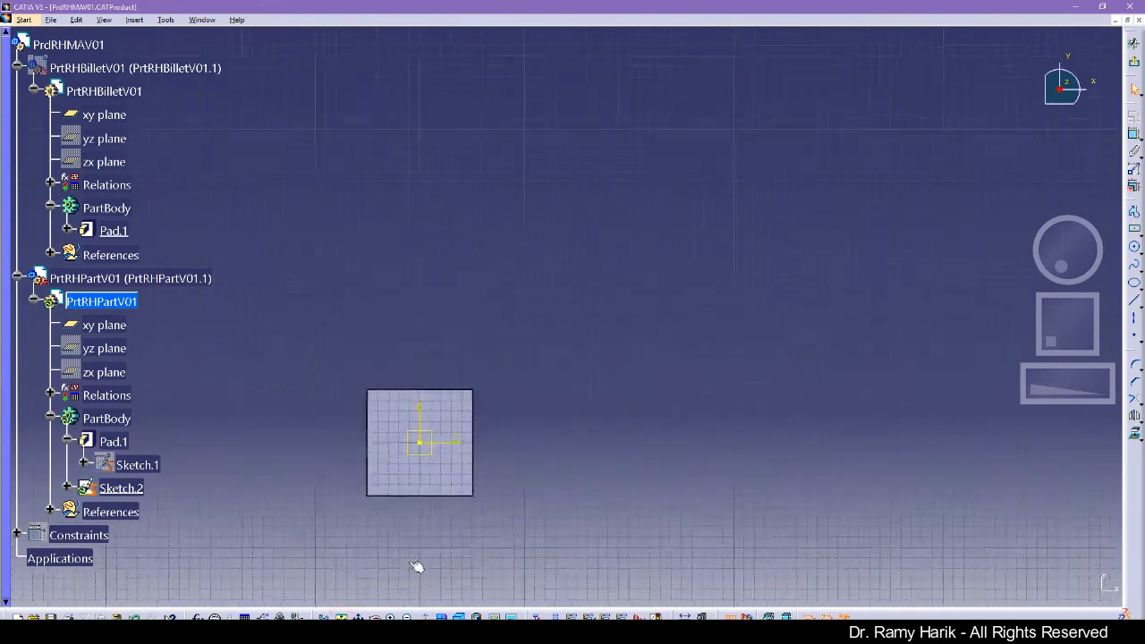
middle_click_drag(411, 531, 389, 499)
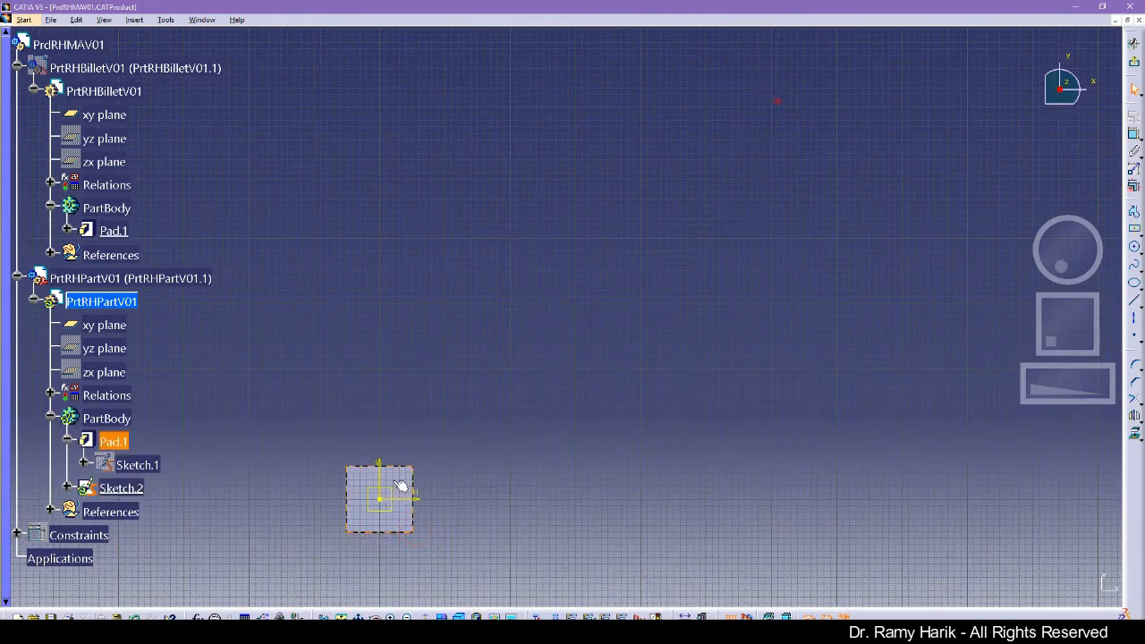
right_click(394, 484)
left_click(444, 288)
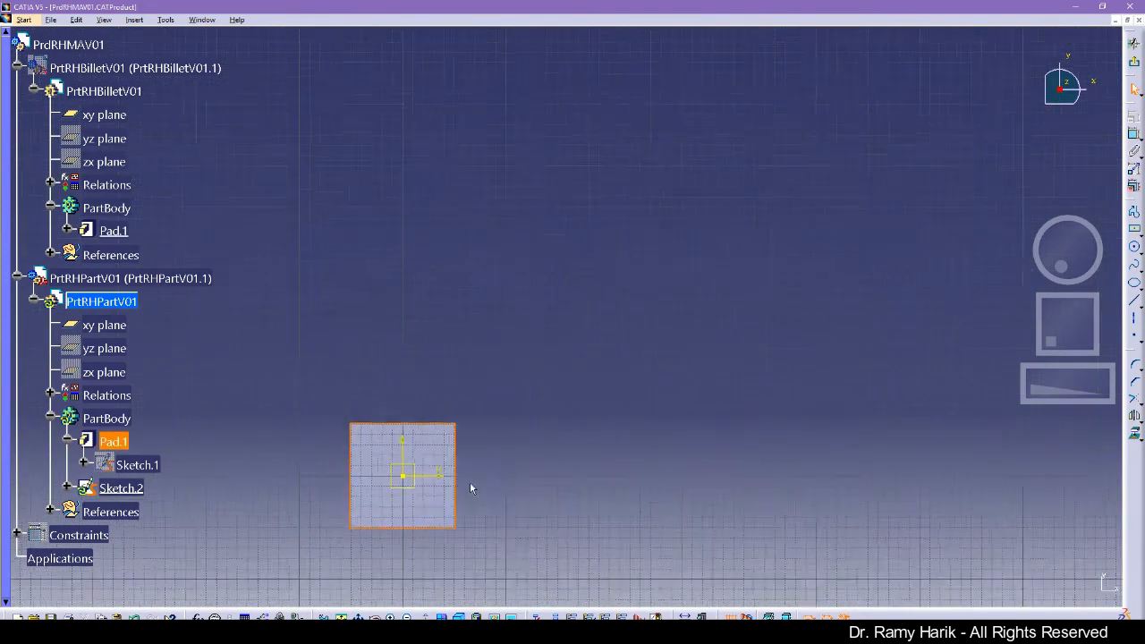
left_click(847, 251)
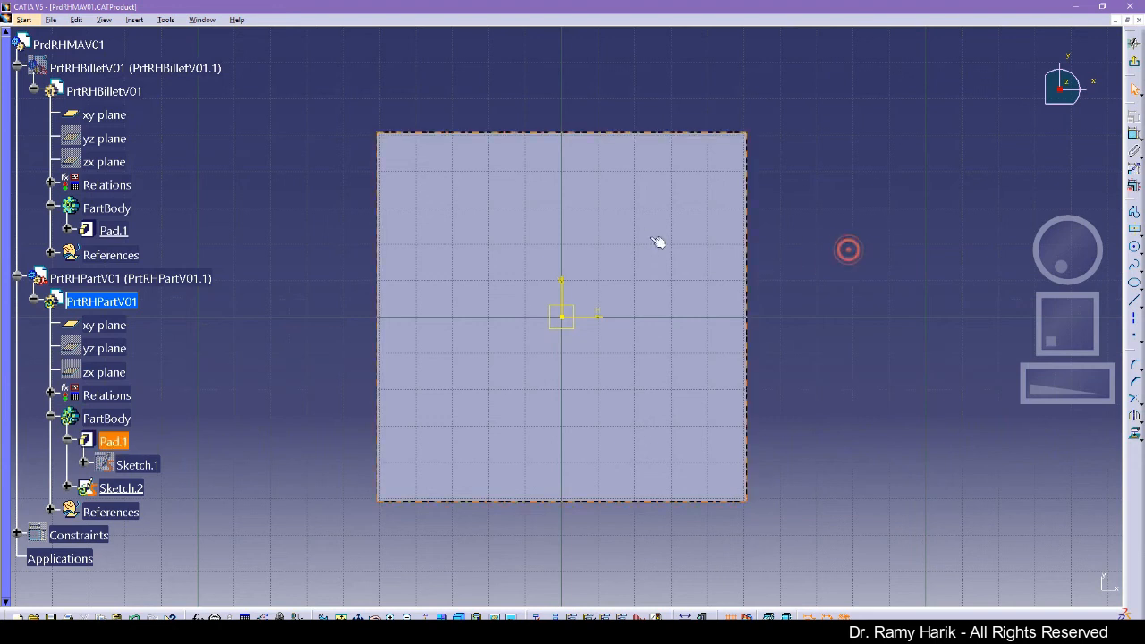
left_click(1135, 229)
left_click(565, 319)
left_click(673, 439)
Dimension the height and width of the centred rectangle in Sketch.2.
left_click(1134, 135)
left_click(676, 263)
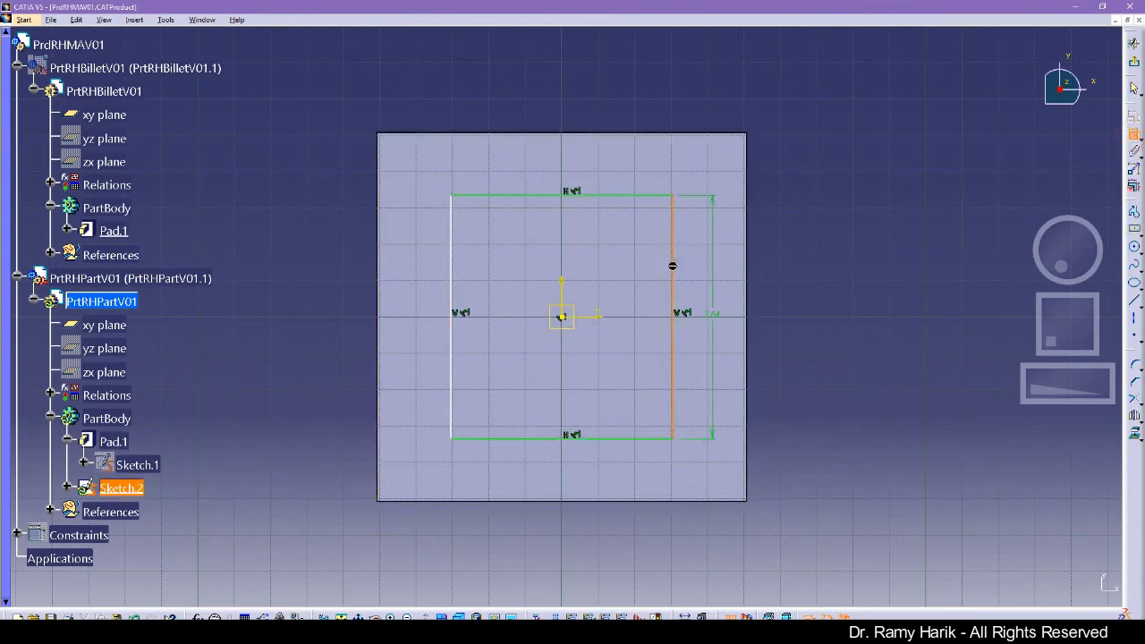
left_click(713, 263)
left_click(618, 197)
left_click(614, 161)
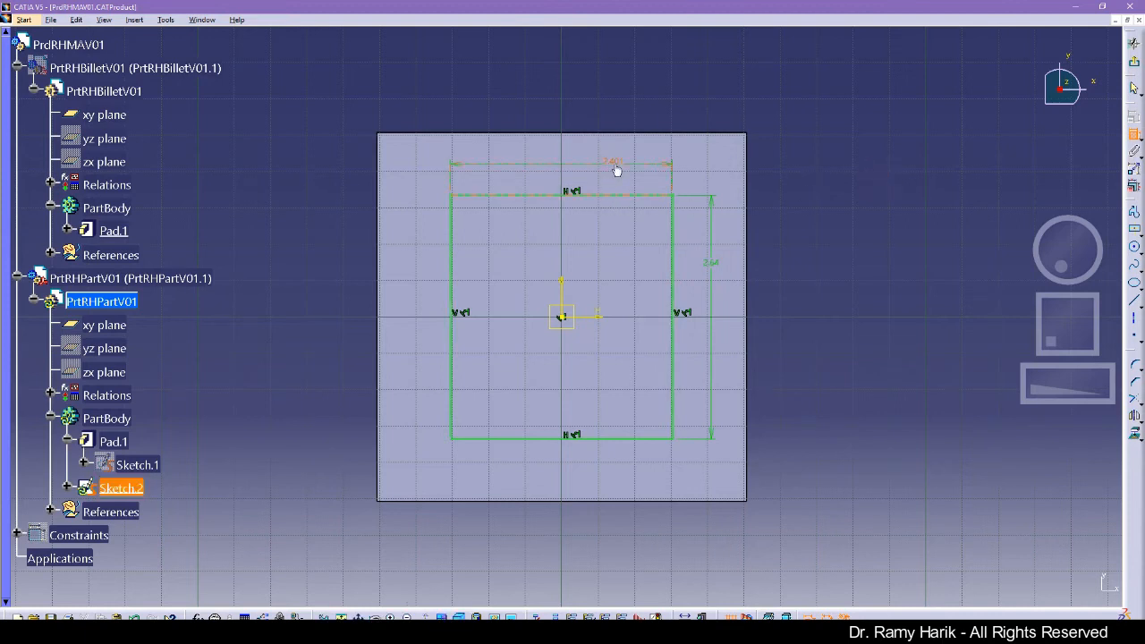
Link the rectangle's width and height as equivalent dimensions, set their value to 3 in, and exit the sketch.
left_click(1137, 139)
double_click(613, 162)
right_click(713, 262)
mouse_move(800, 445)
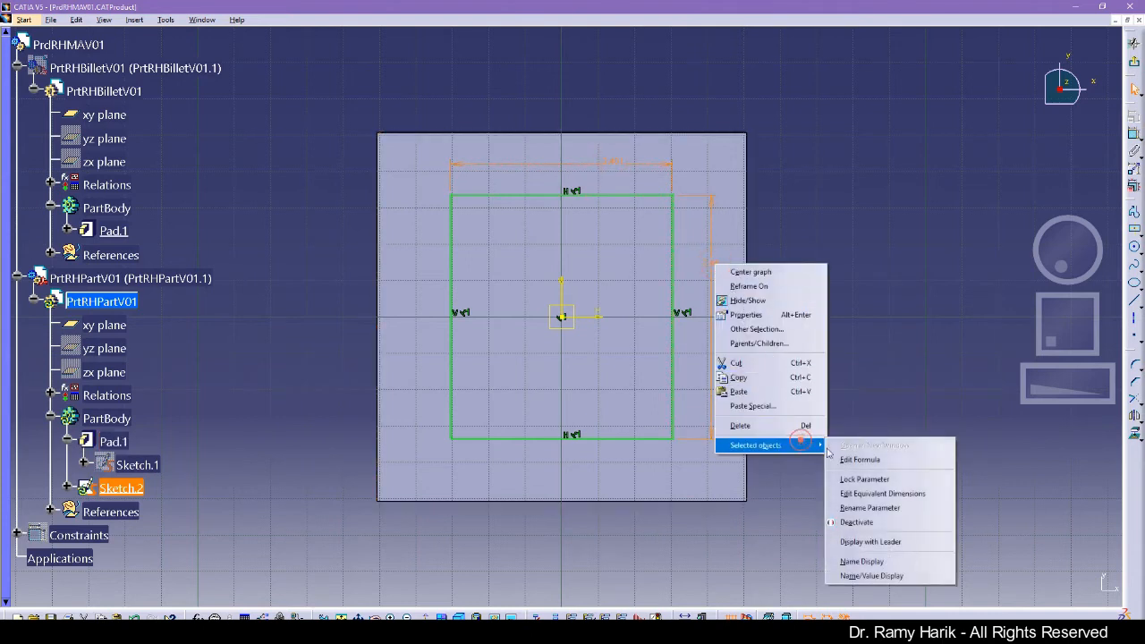
left_click(904, 494)
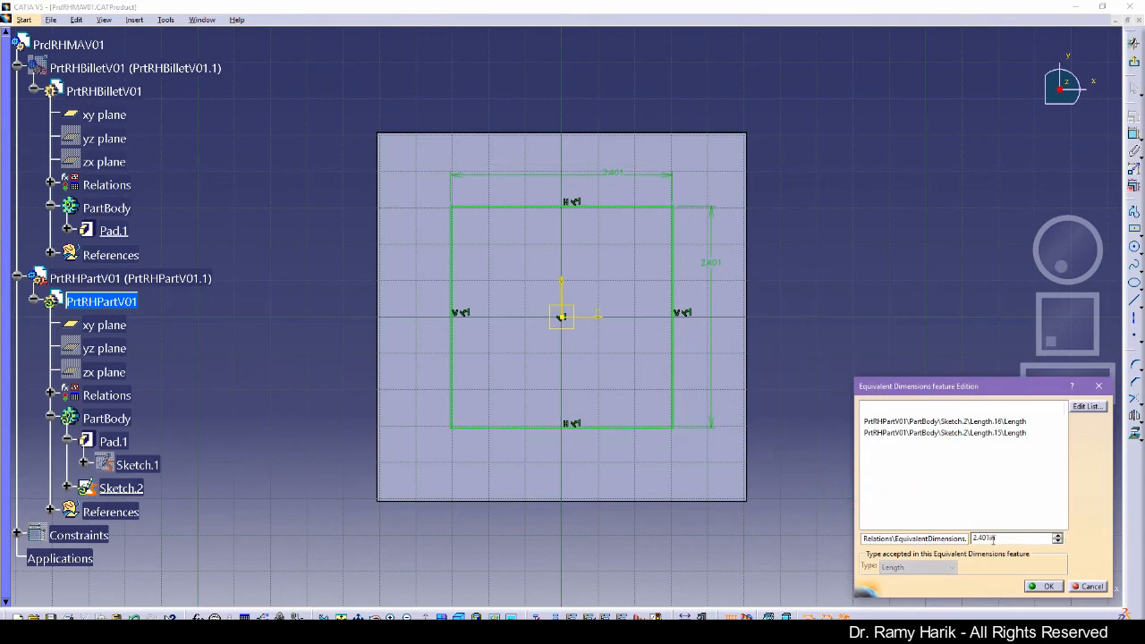
double_click(993, 537)
type("3in")
key("Return")
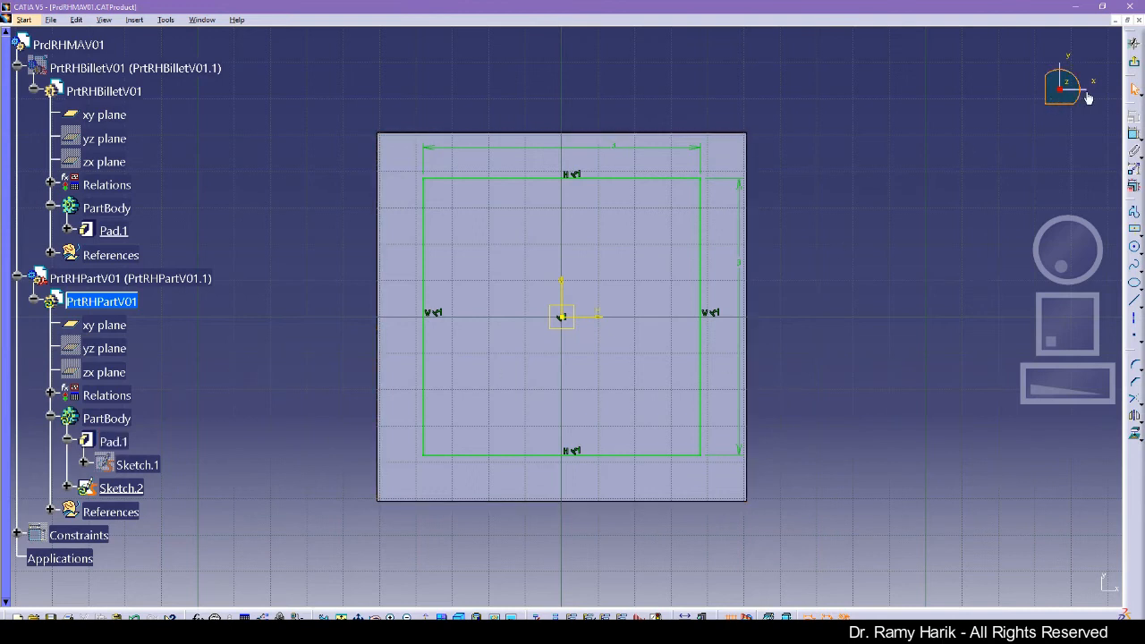
left_click(1134, 43)
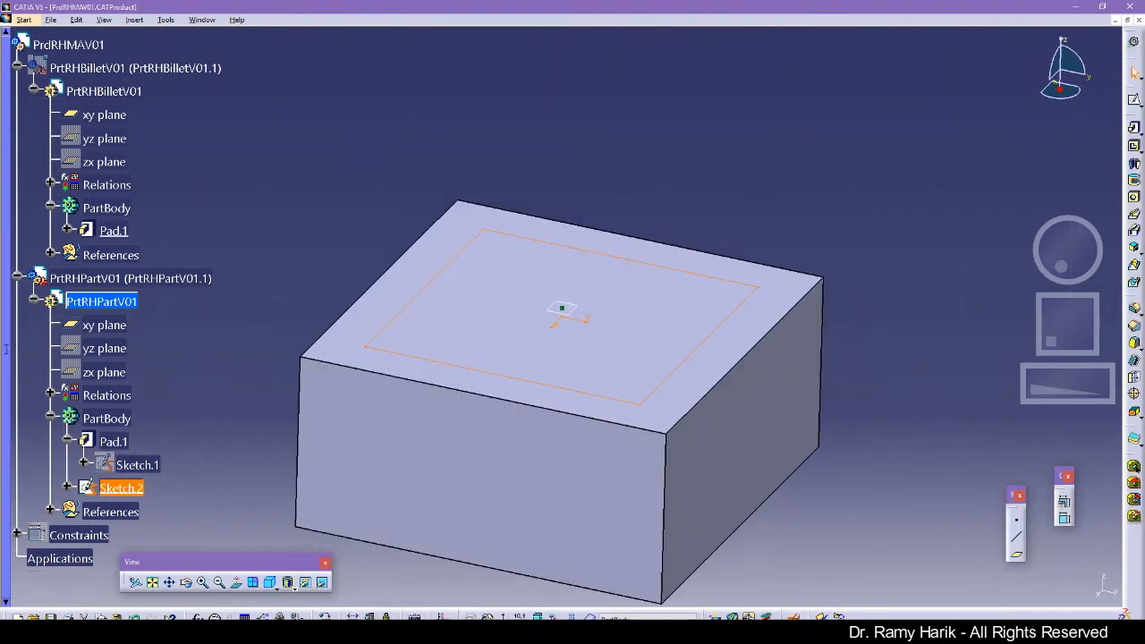
Cut a pocket 0.5 in deep into the block from the square Sketch.2 profile.
left_click(7, 362)
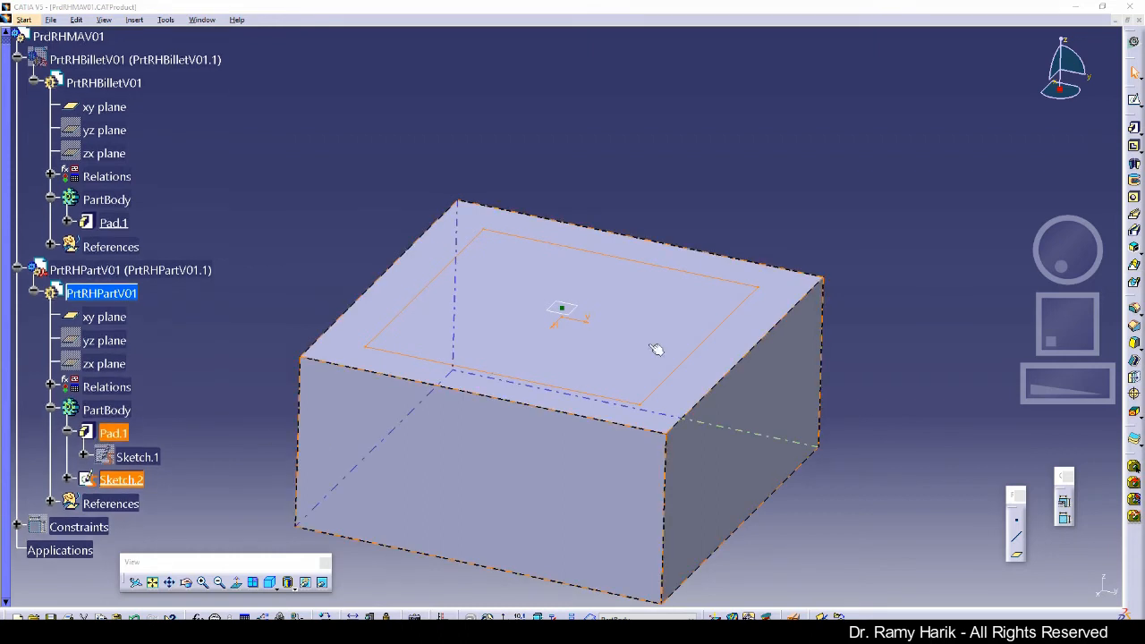
left_click(906, 309)
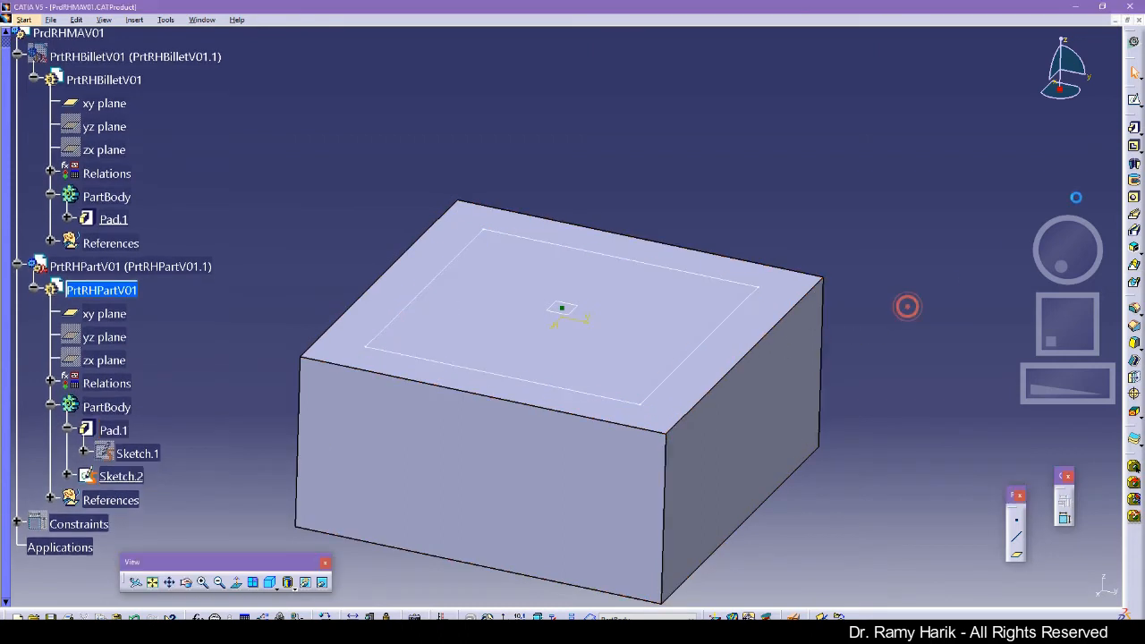
left_click(1134, 146)
left_click(706, 350)
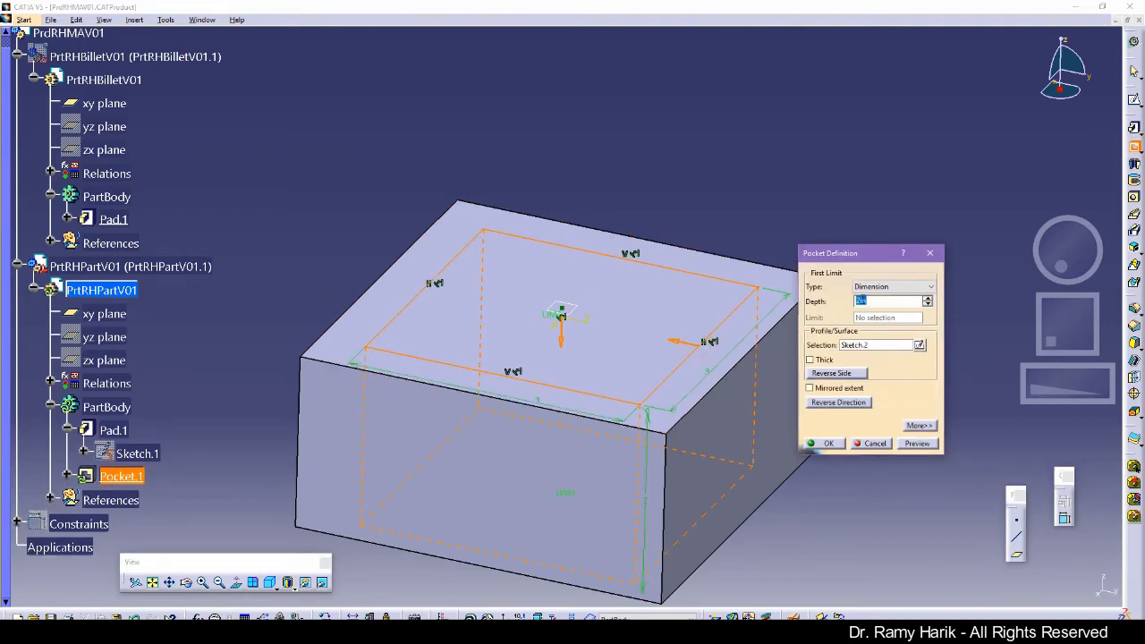
double_click(862, 301)
type("0.5")
left_click(916, 443)
left_click(826, 443)
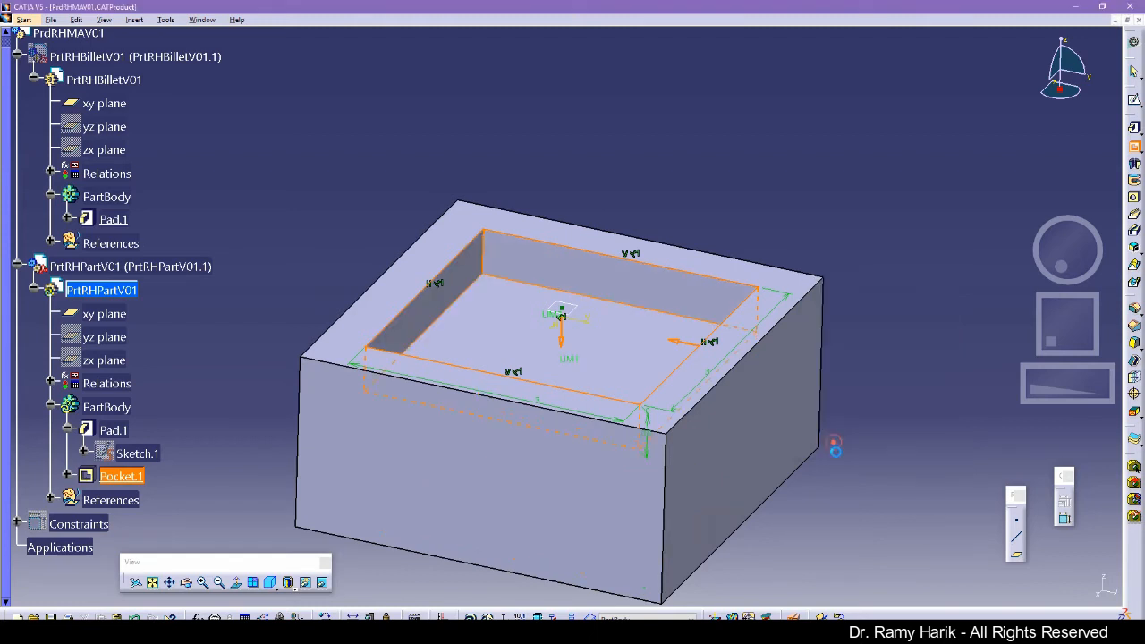
Apply a 0.197 in edge fillet to the rear vertical corner edge of the pocket.
left_click(7, 308)
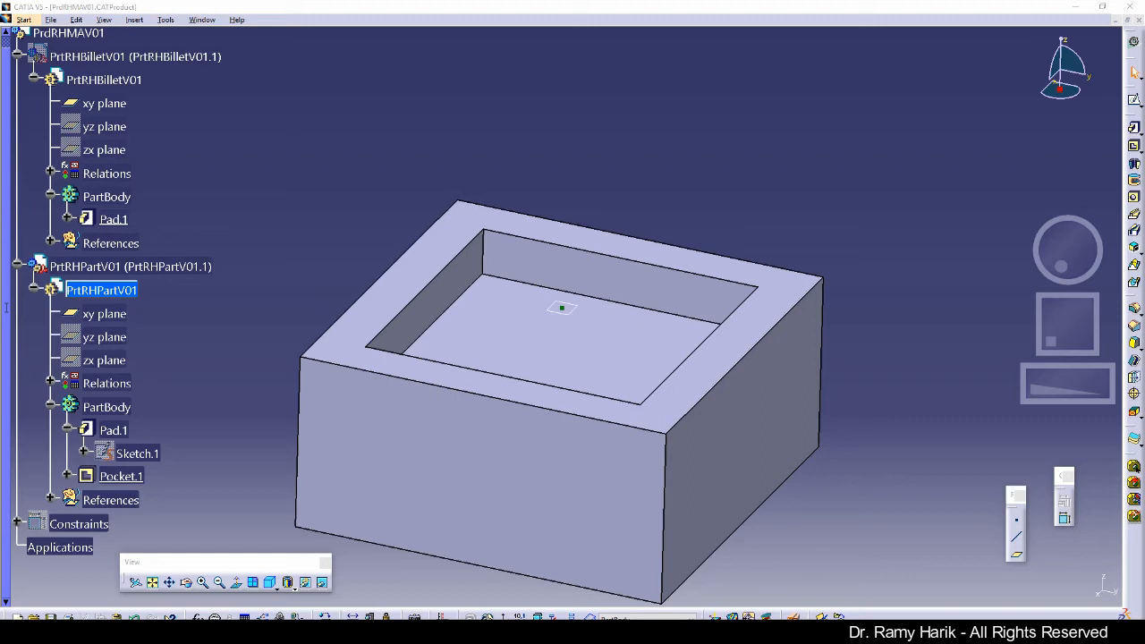
left_click(490, 259)
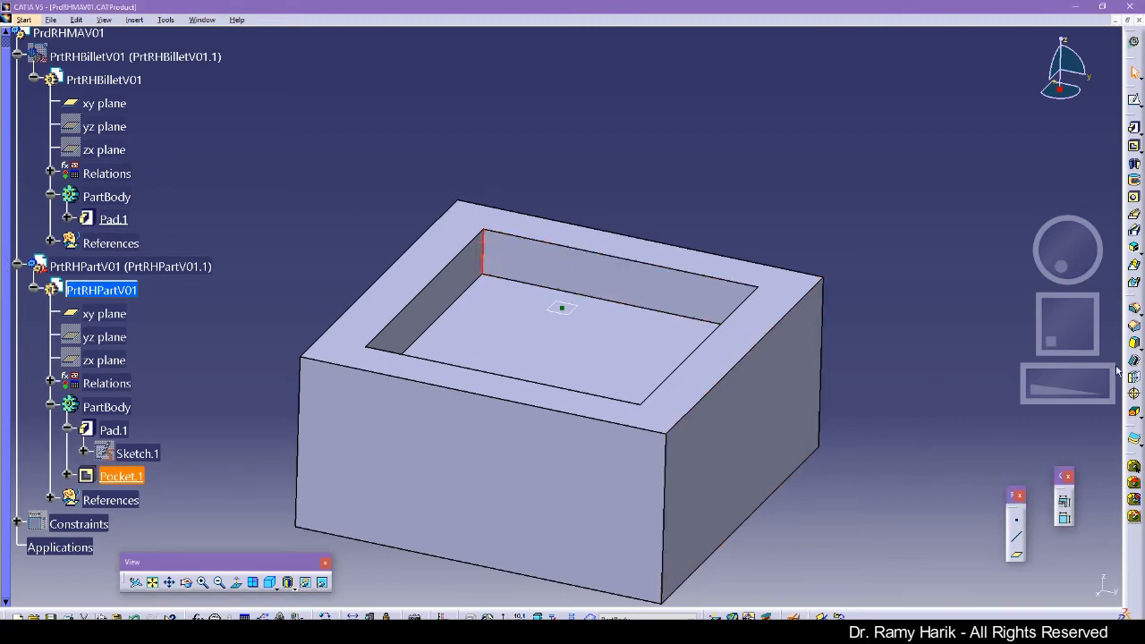
left_click(1133, 308)
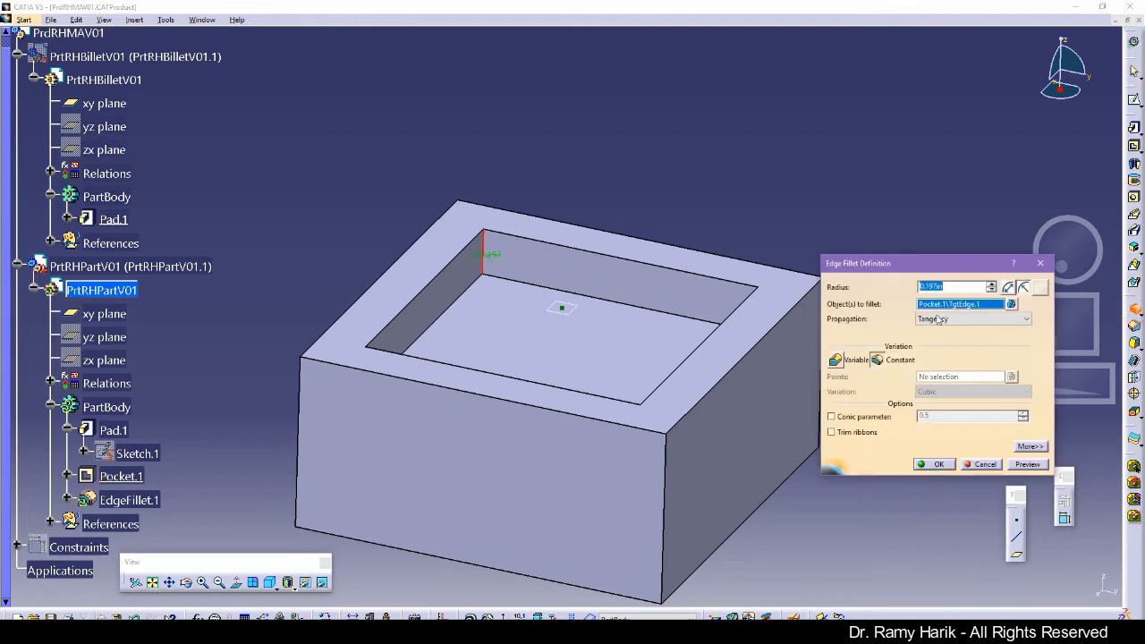
key("Return")
left_click(925, 235)
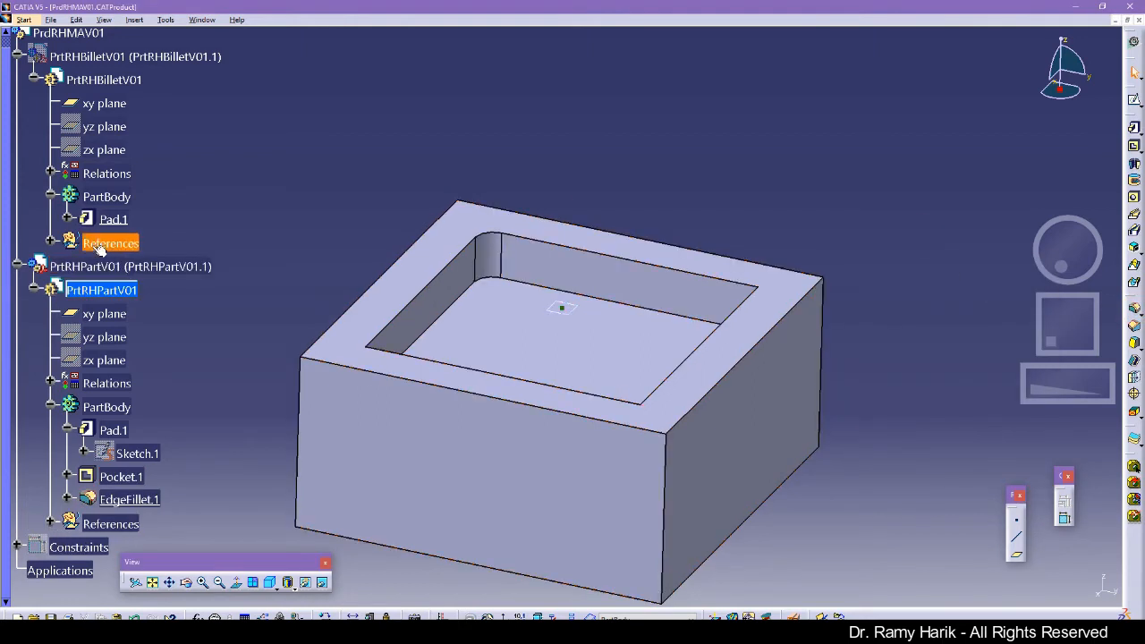
Give the PartBody of PrtRHPartV01 a bright green fill colour.
right_click(98, 406)
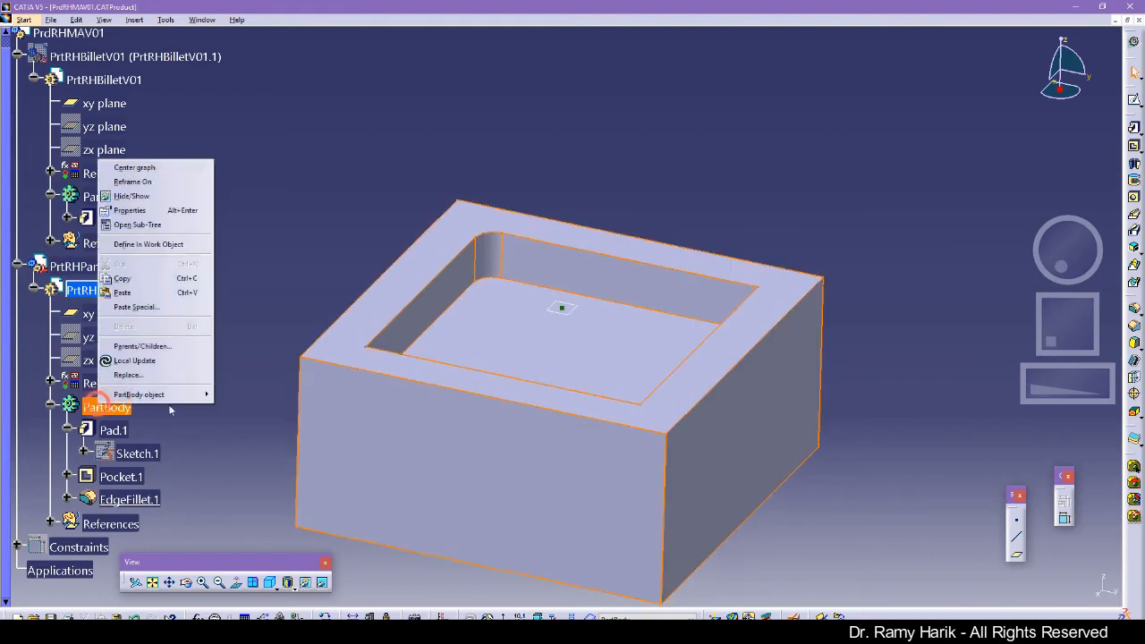
left_click(133, 210)
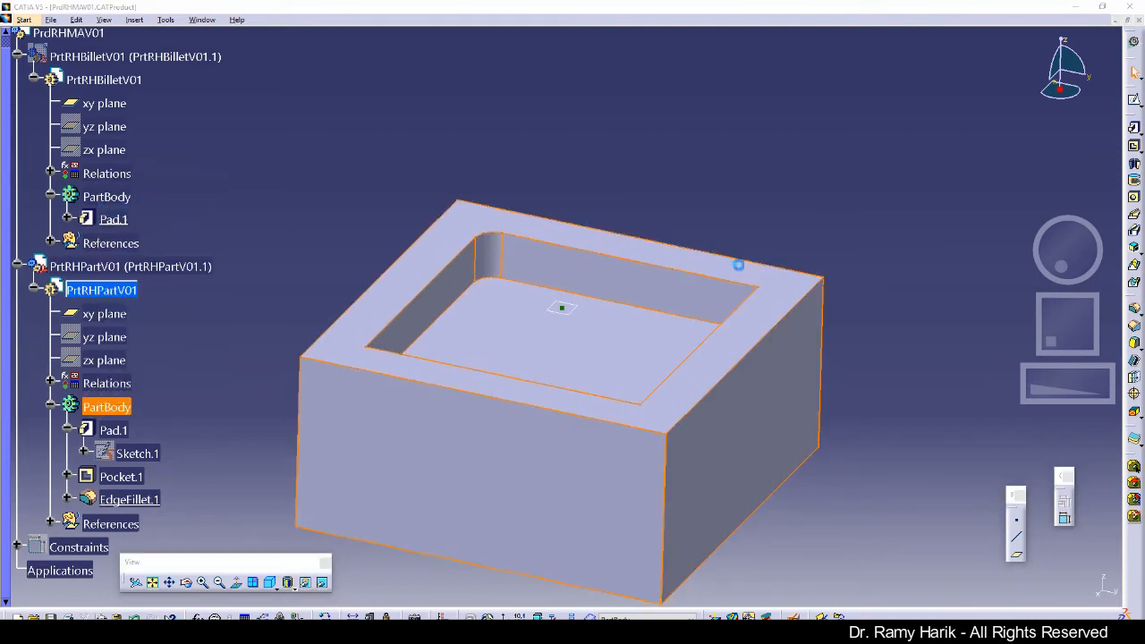
left_click(873, 320)
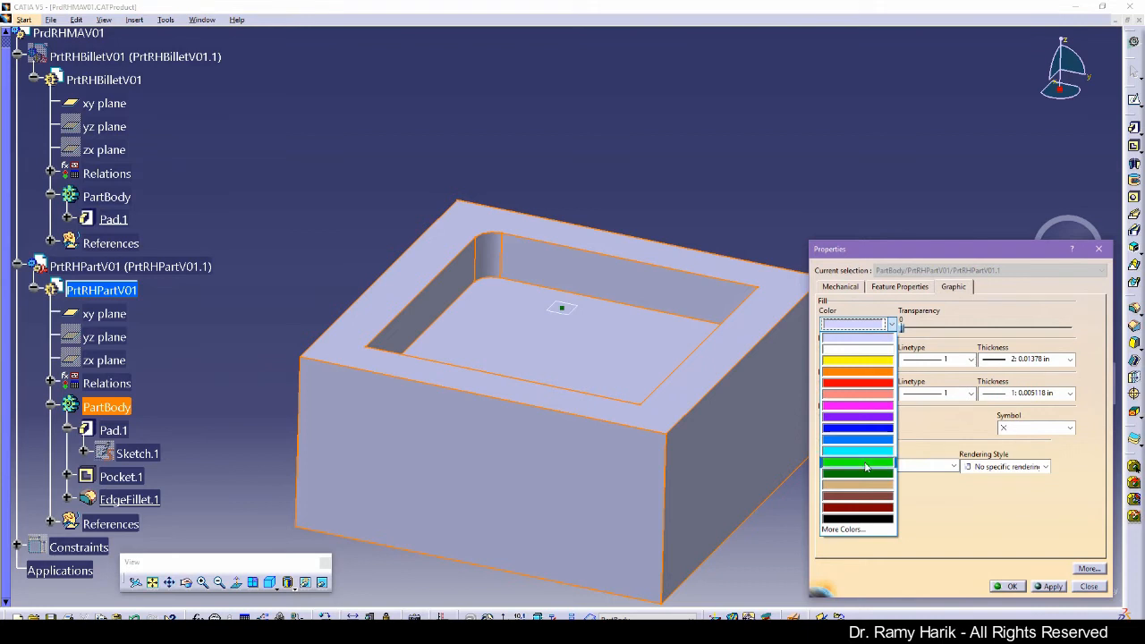
left_click(865, 465)
left_click(858, 330)
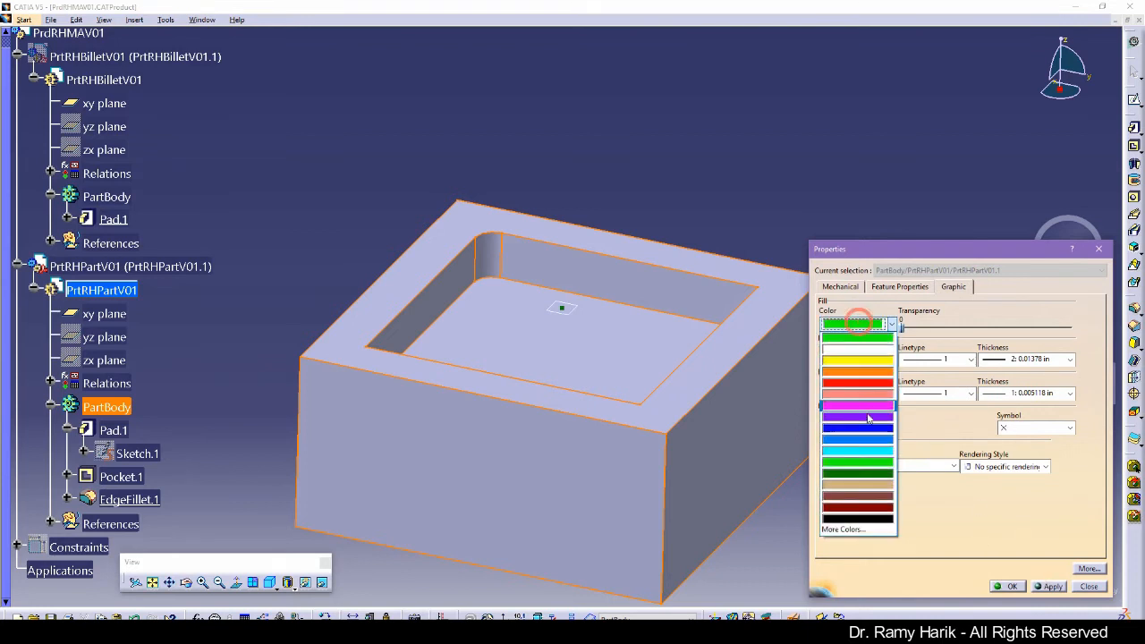
left_click(1043, 580)
left_click(1045, 587)
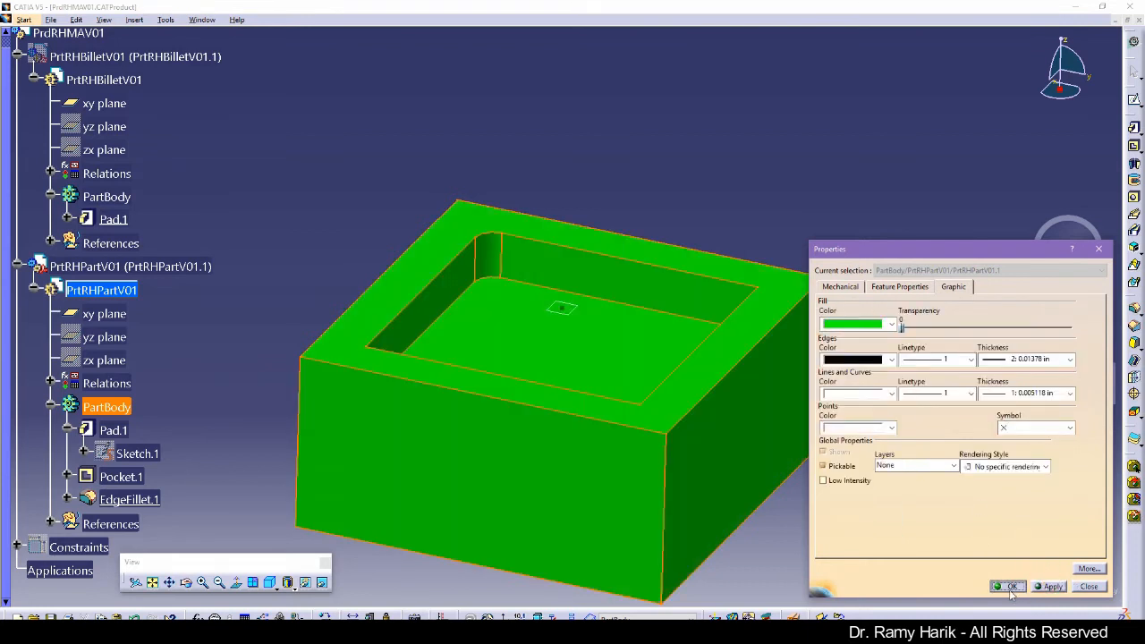
left_click(1011, 591)
left_click(334, 230)
Show the hidden PrtRHBilletV01 again around the design part.
right_click(94, 56)
left_click(132, 91)
left_click(371, 179)
middle_click_drag(326, 170, 371, 235, "ctrl")
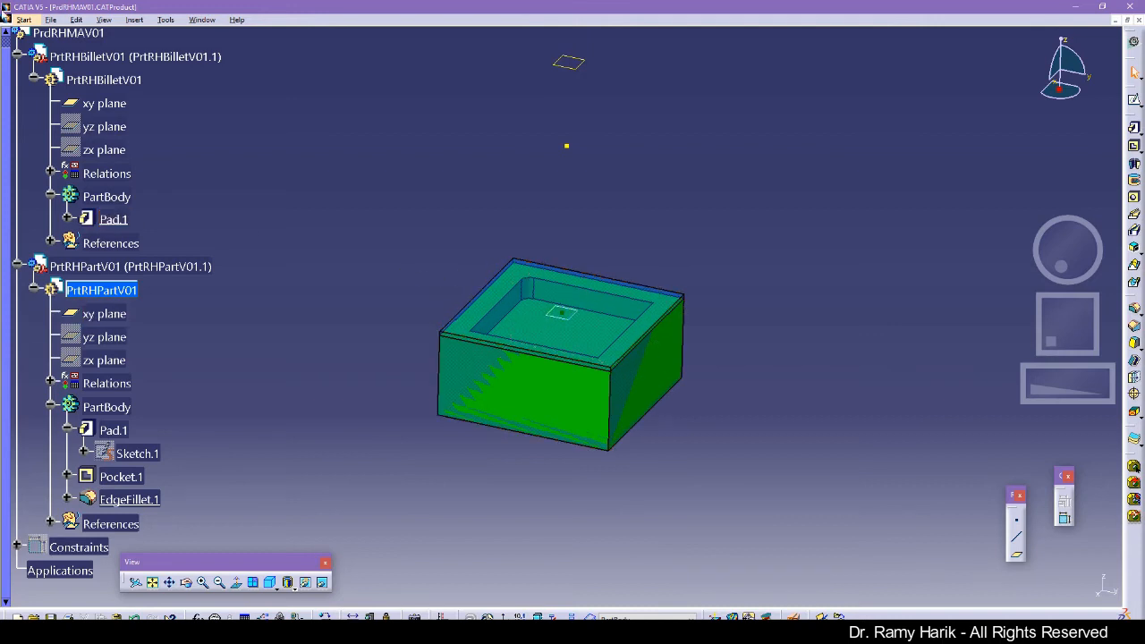
Save all modified documents of the assembly.
left_click(50, 20)
left_click(80, 129)
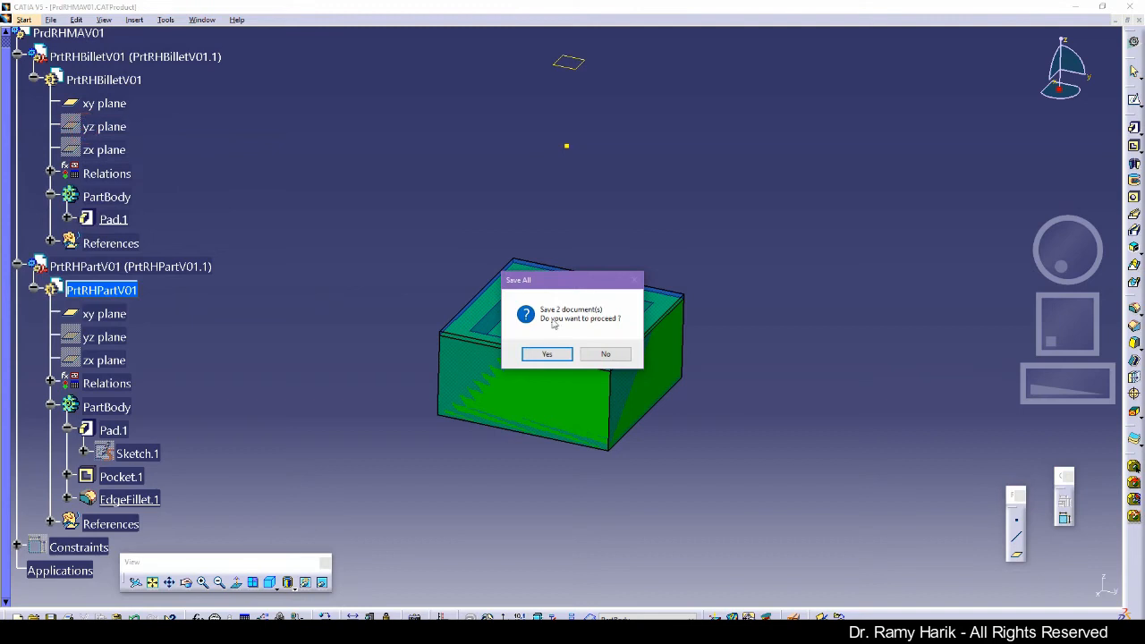
left_click(546, 355)
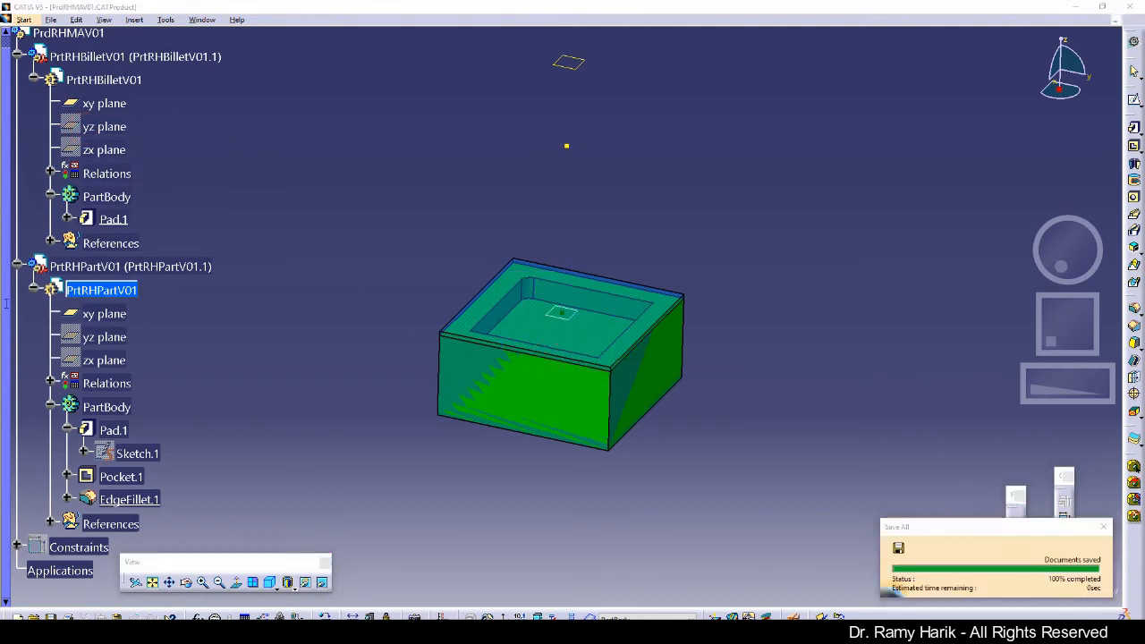
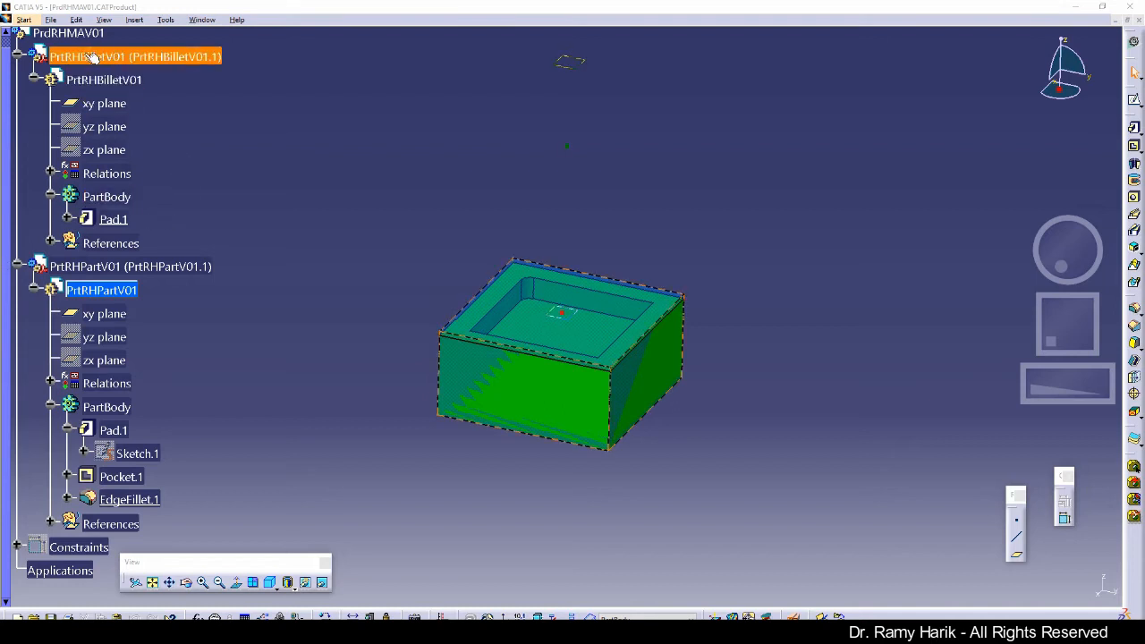
Activate PrtRHBilletV01 and insert a standard axis system in it with Programming Origin as the origin and the default axes.
double_click(108, 197)
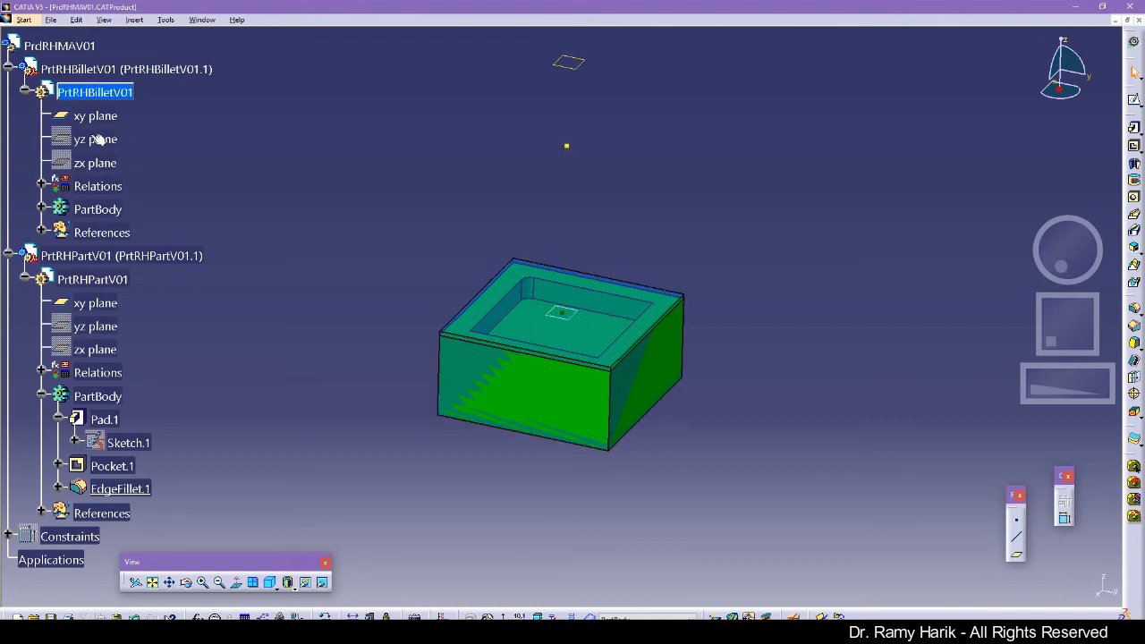
left_click(136, 20)
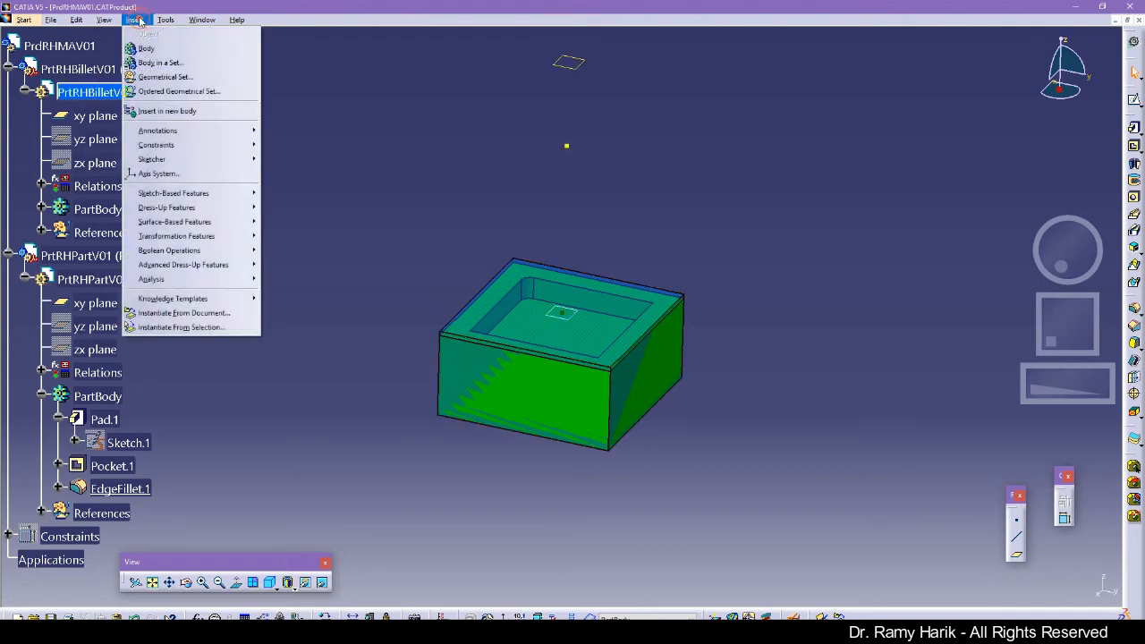
left_click(164, 168)
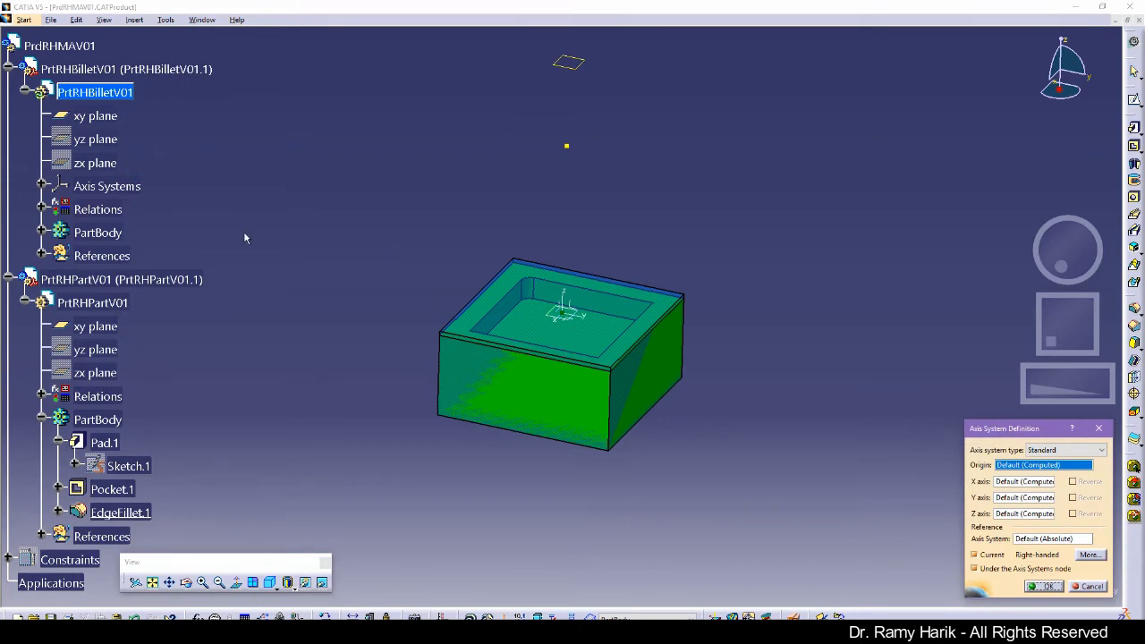
left_click(41, 257)
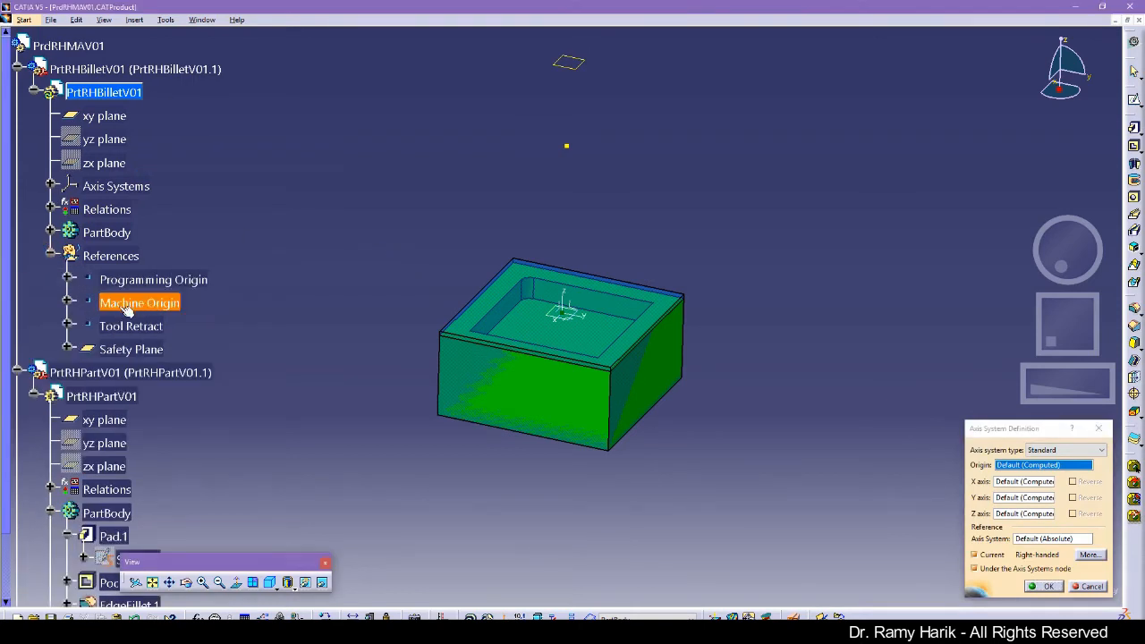
left_click(157, 281)
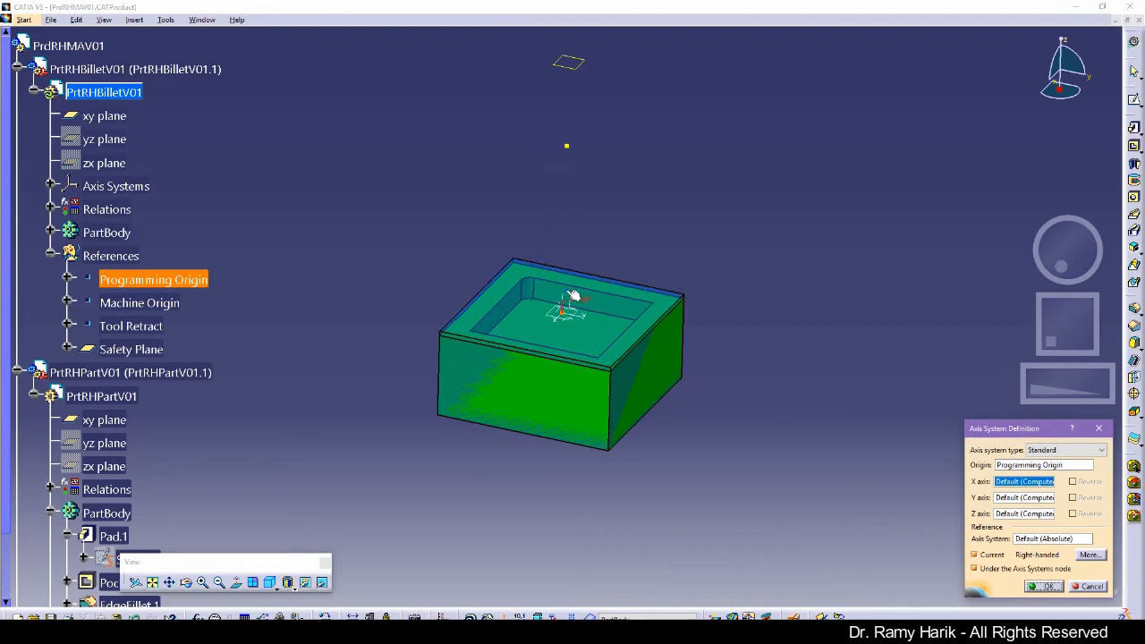
left_click(1047, 587)
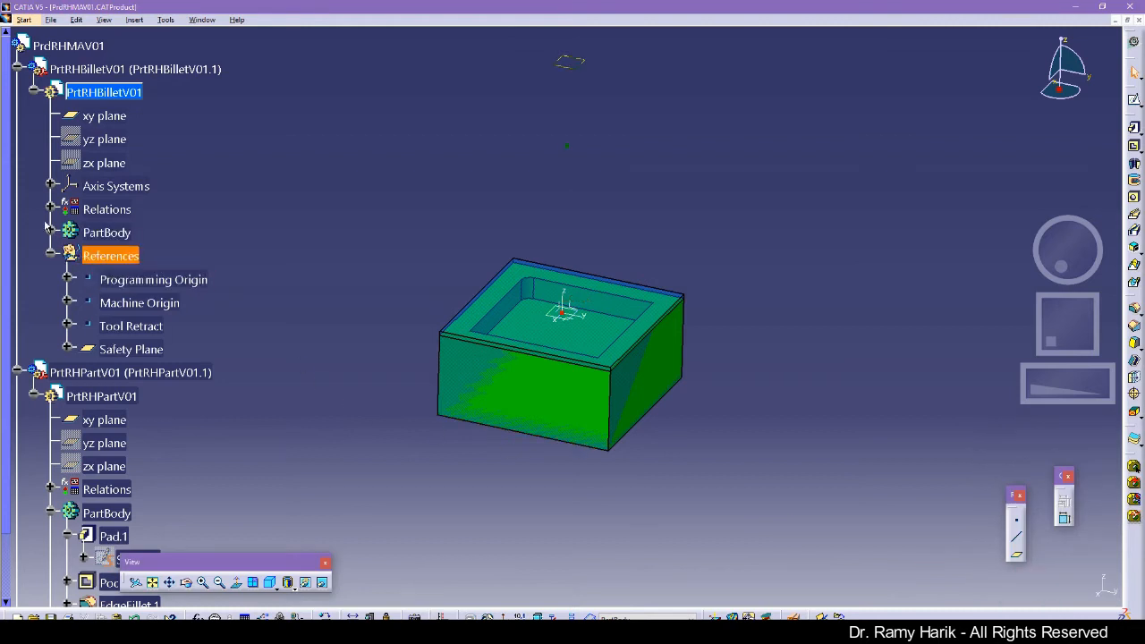
Rename the new axis system of PrtRHBilletV01 as Programming.
left_click(51, 186)
left_click(129, 210)
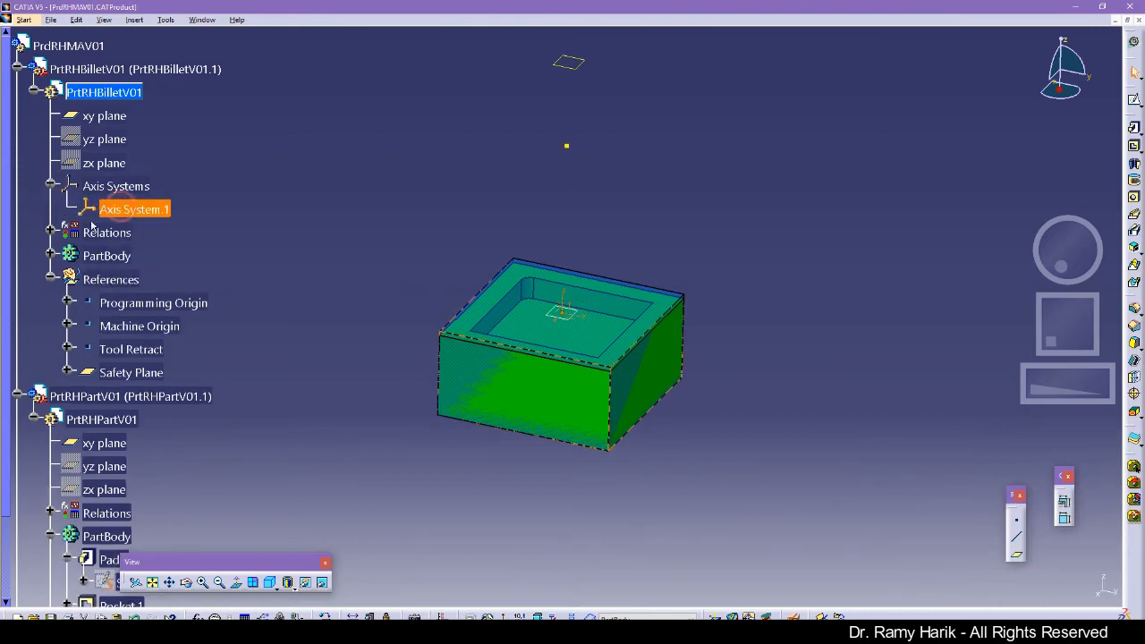
key("alt+Return")
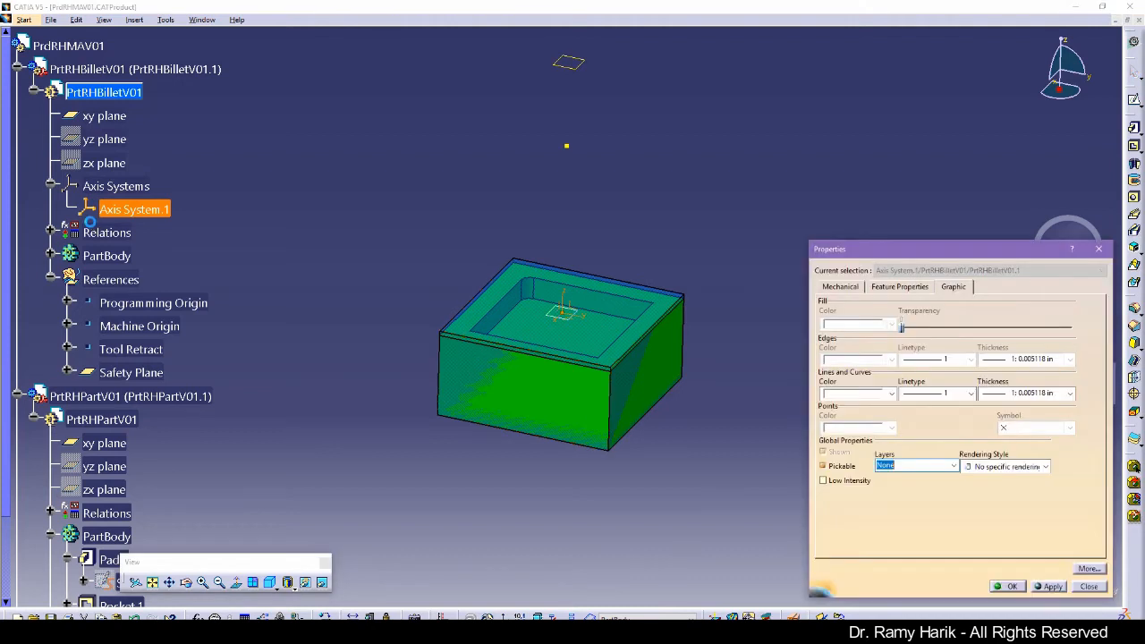
left_click(902, 287)
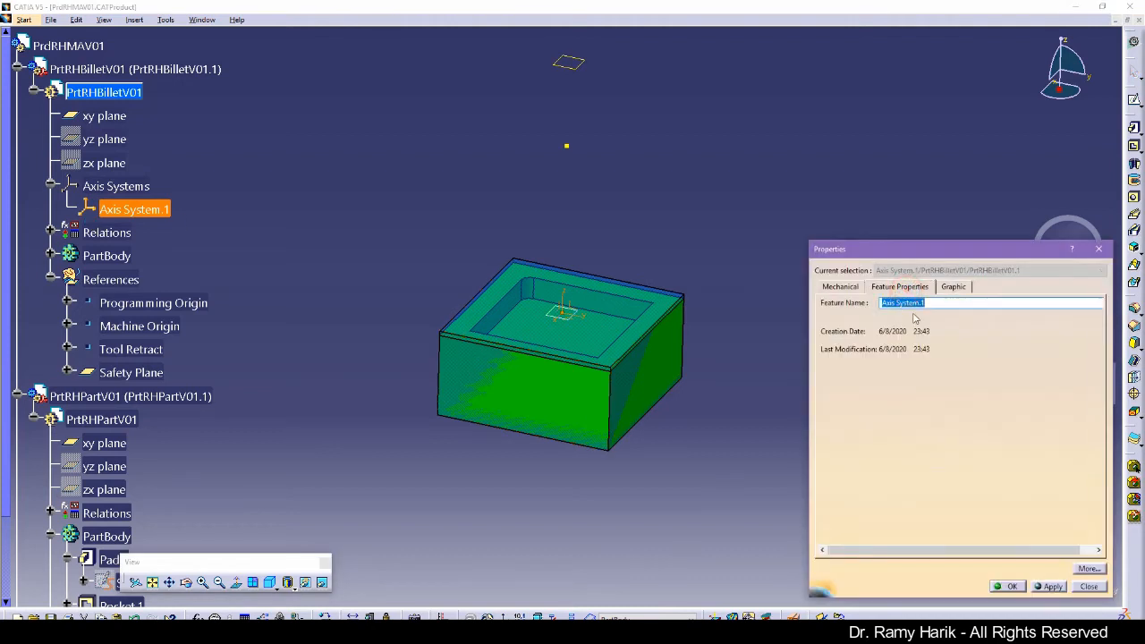
type("Programming")
key("Return")
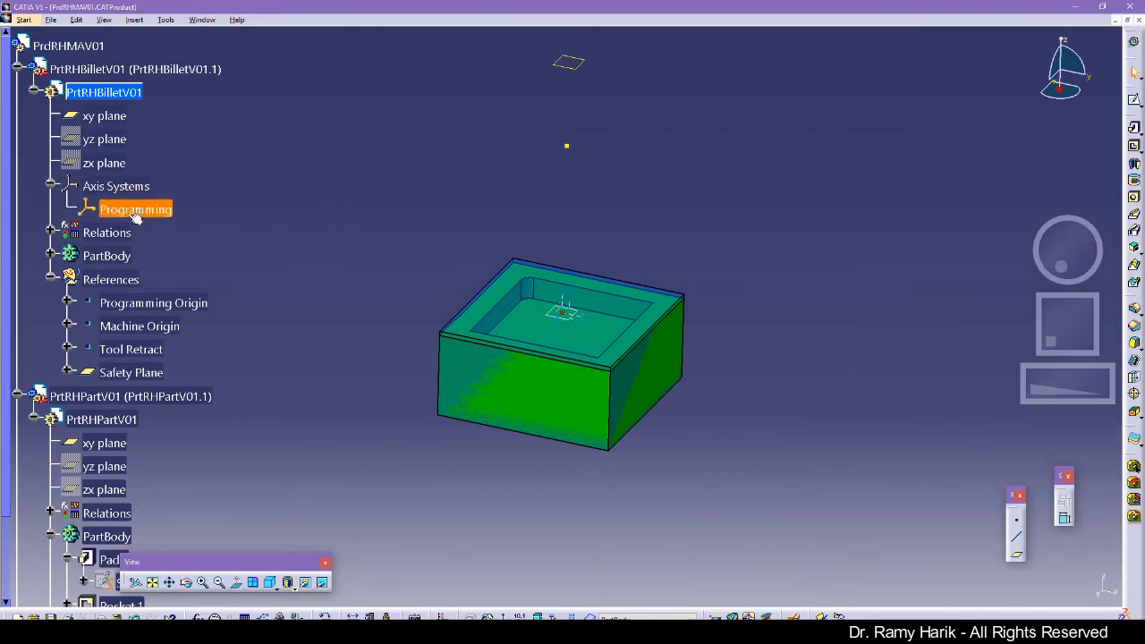
Save all modified documents, including the billet part with its renamed axis system.
left_click(56, 23)
left_click(81, 126)
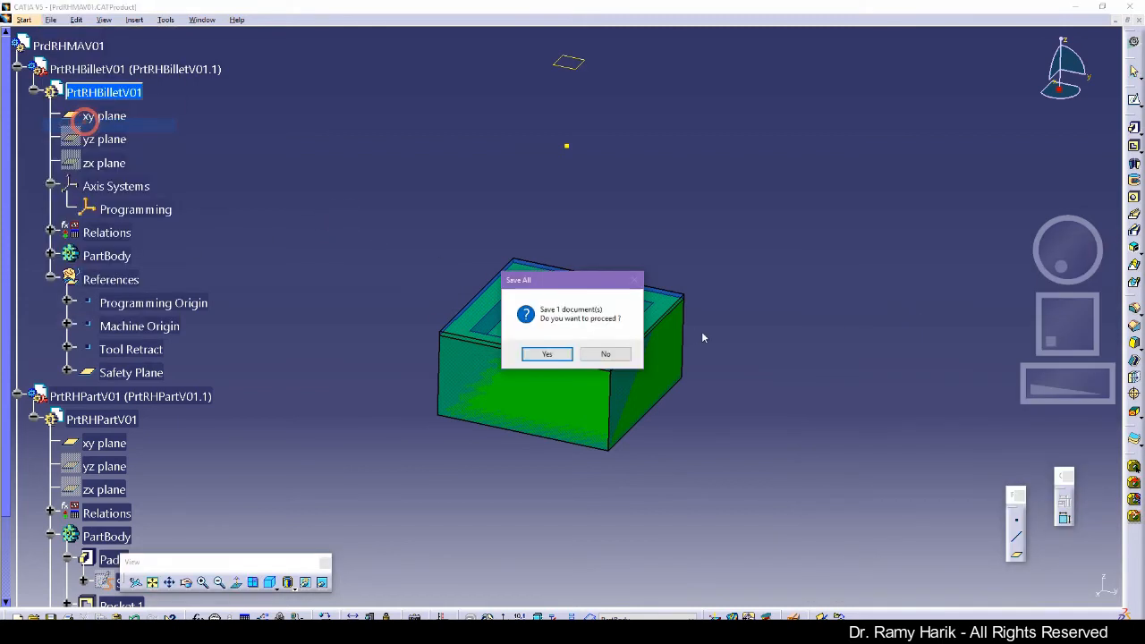
left_click(543, 352)
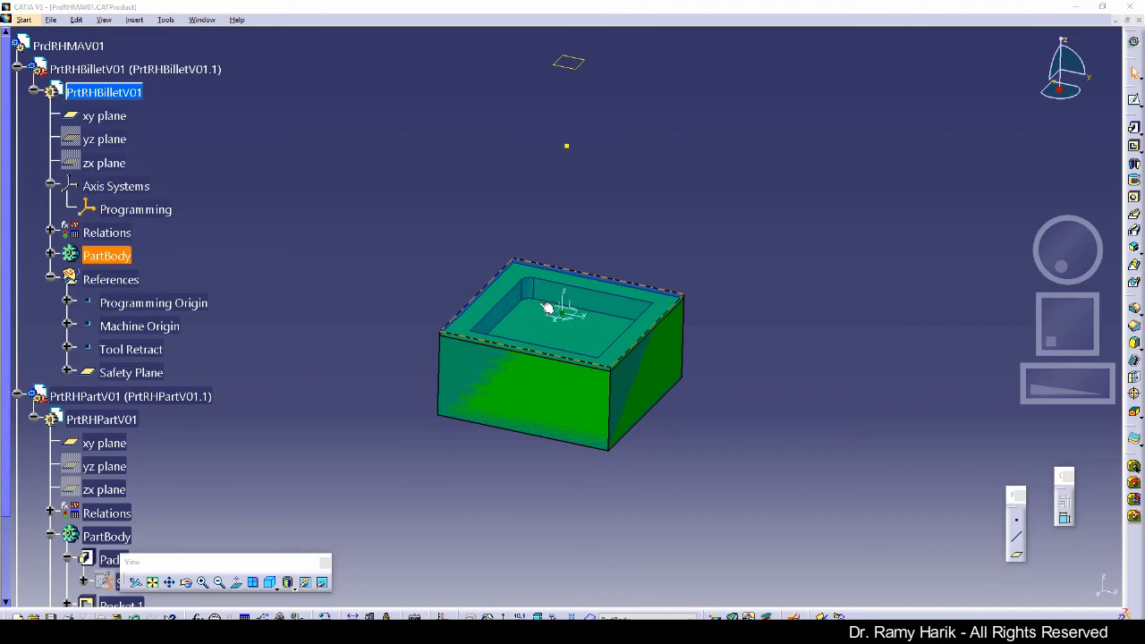
Activate the top-level product PrdRHMAV01 for assembly-level work.
left_click(373, 269)
left_click(72, 42)
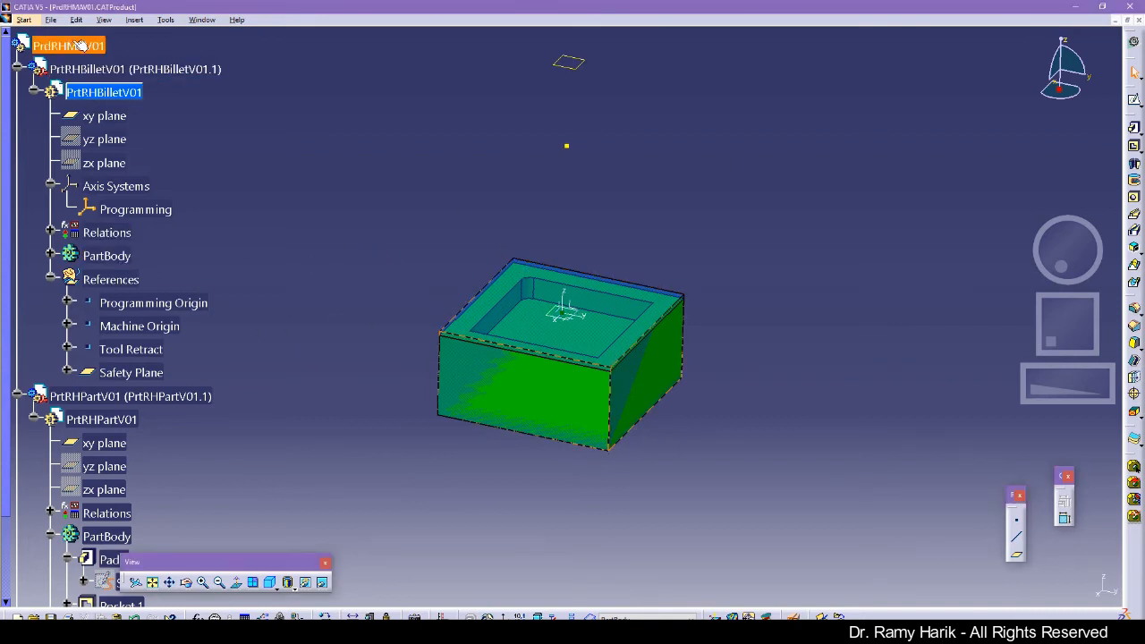
left_click(385, 172)
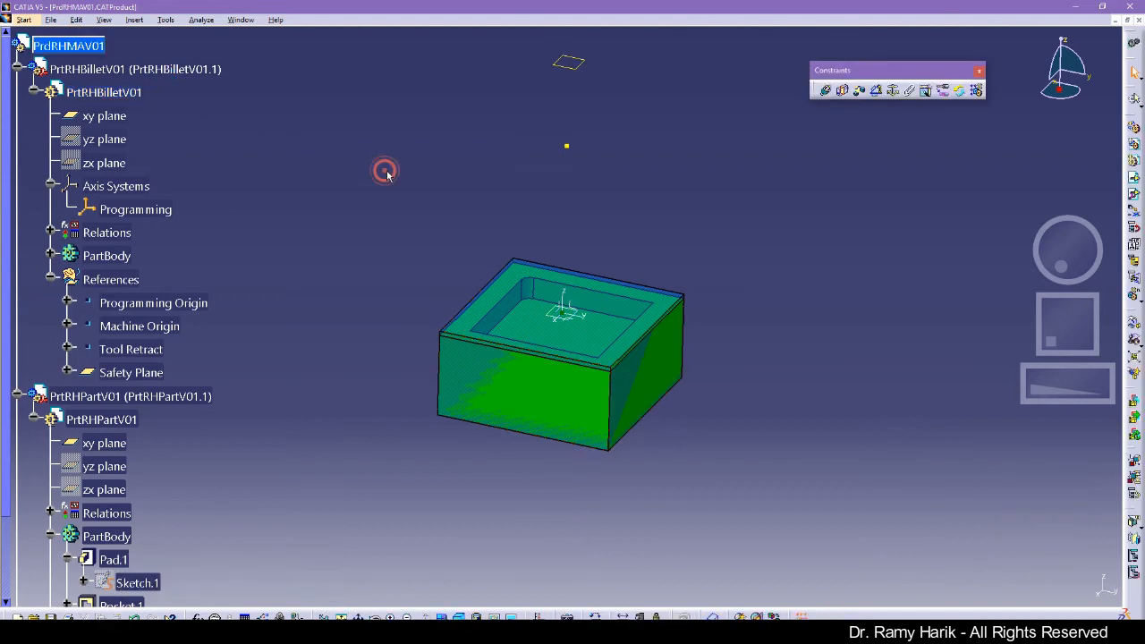
Switch the assembly to the Prismatic Machining workbench and show the specification tree.
left_click(23, 20)
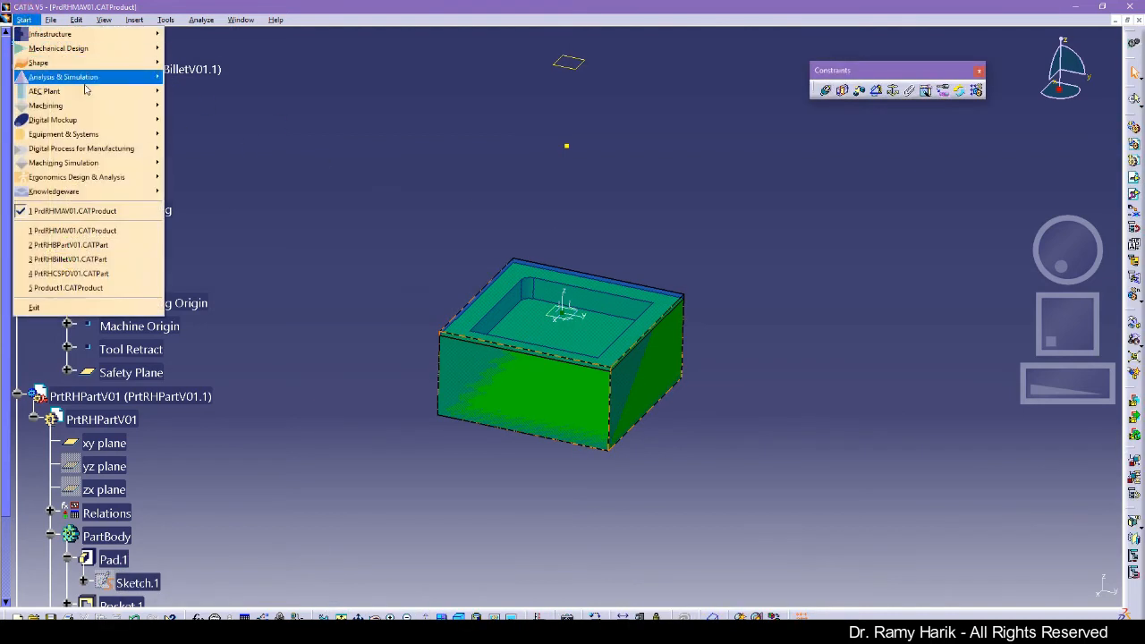
mouse_move(105, 113)
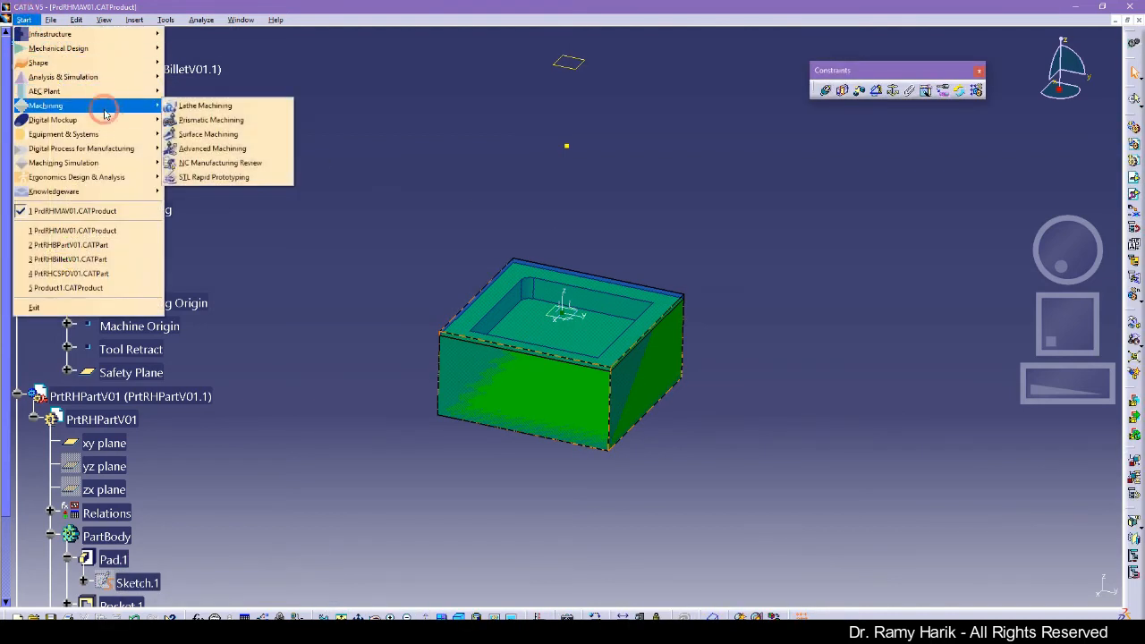
left_click(251, 124)
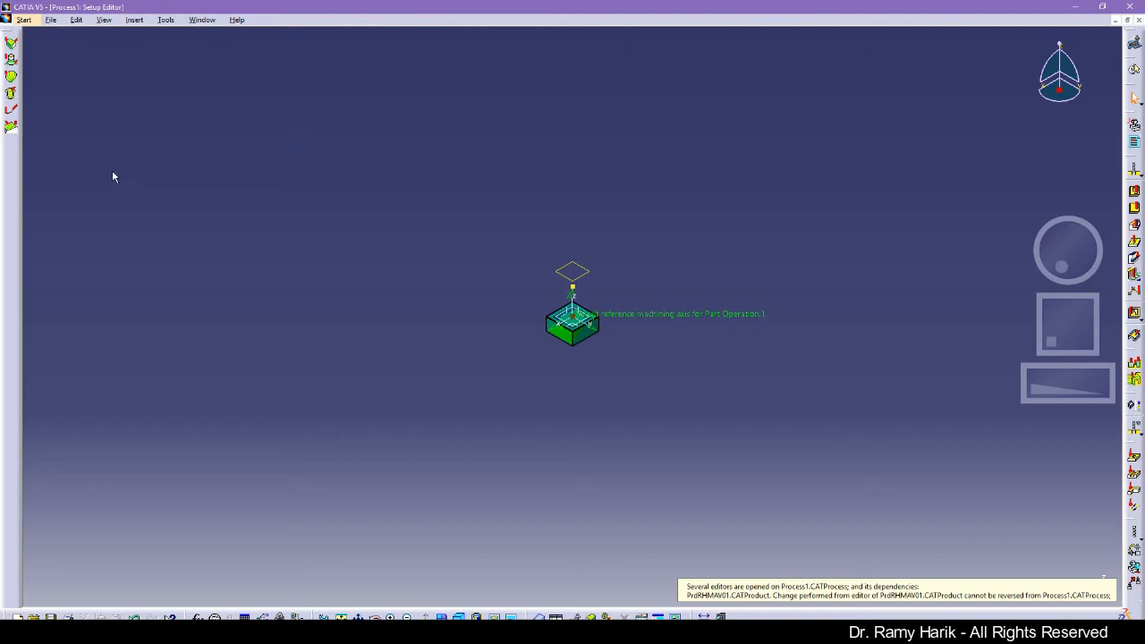
key("F3")
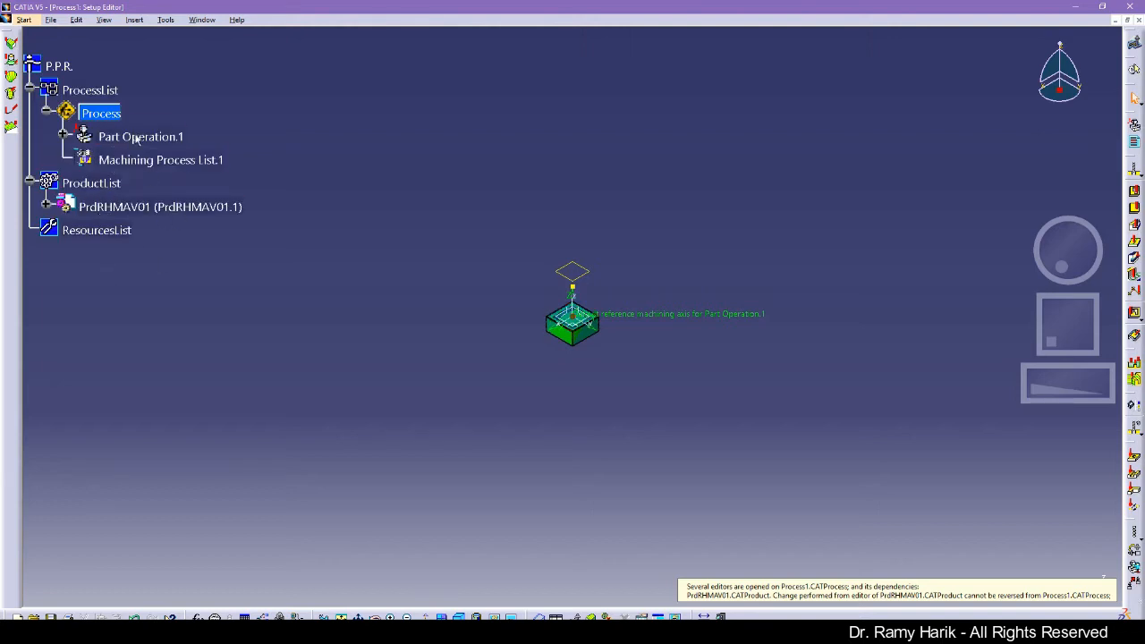
right_click(582, 327)
left_click(626, 354)
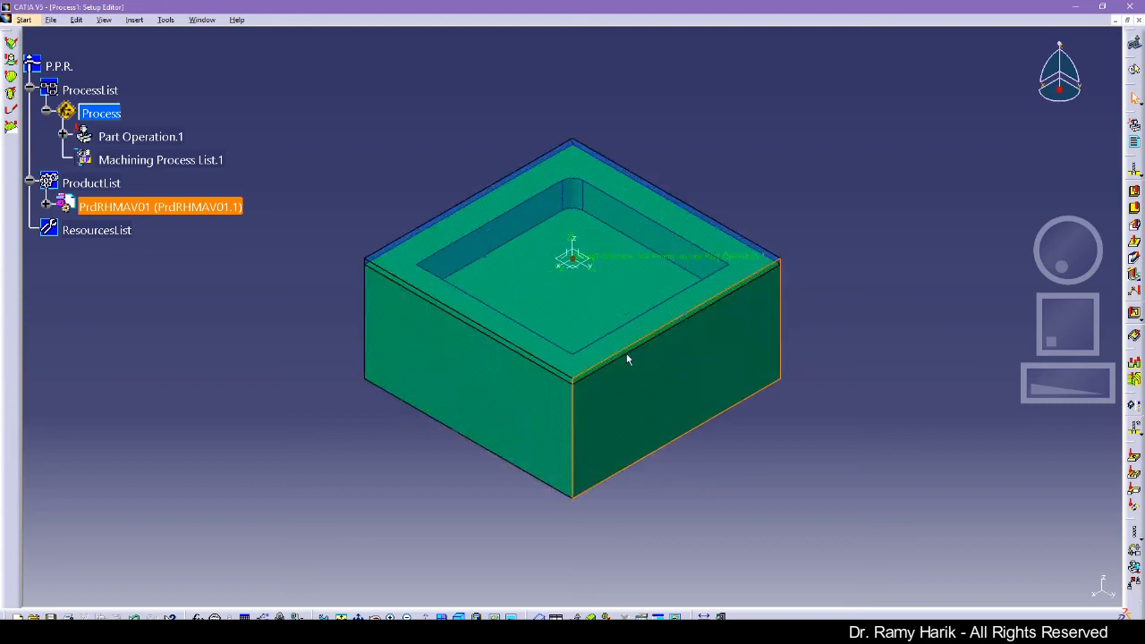
left_click(355, 121)
mouse_move(359, 147)
middle_mouse_down()
mouse_move(355, 277)
mouse_move(382, 223)
middle_mouse_up()
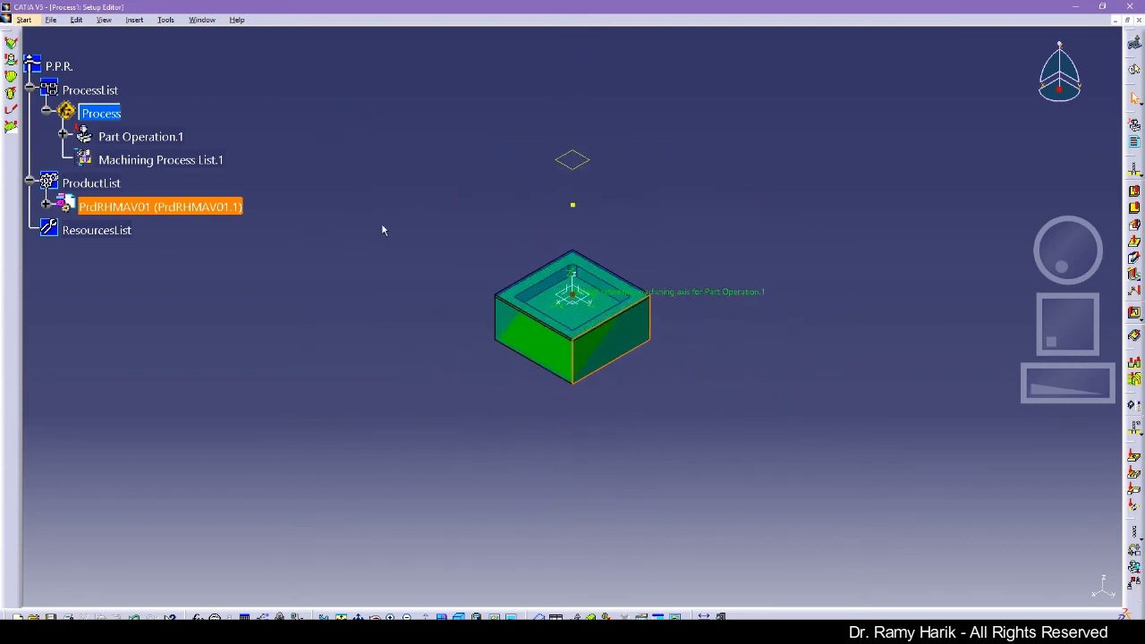
left_click(422, 322)
key("F3")
left_click(301, 279)
key("F3")
left_click_drag(32, 114, 42, 100)
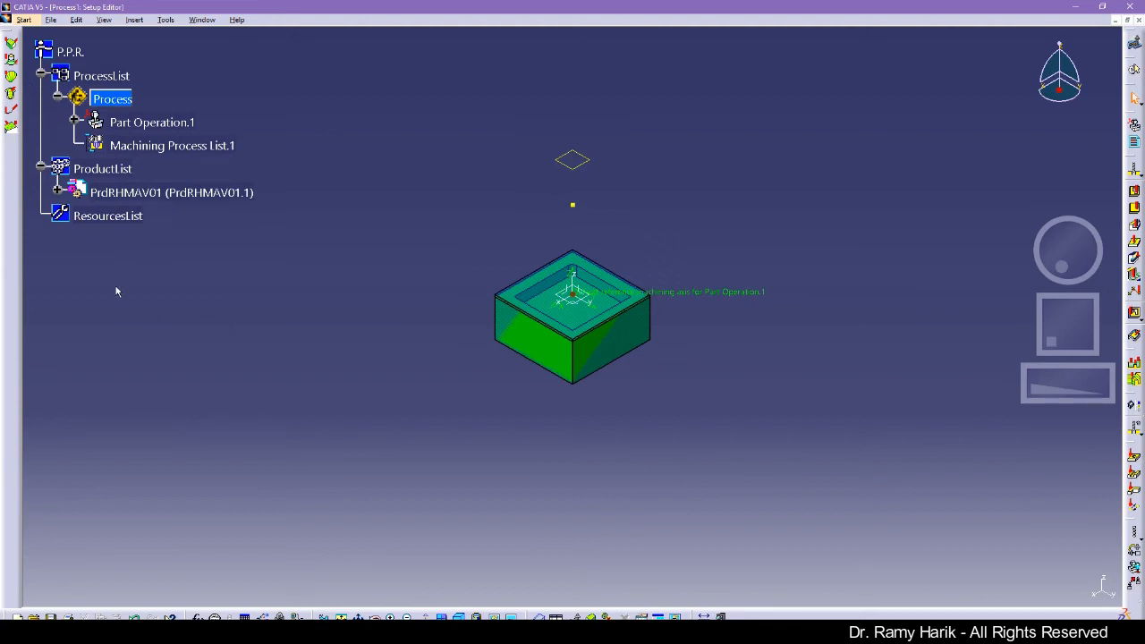
Open the definition of Part Operation.1 in the process list.
left_click(75, 121)
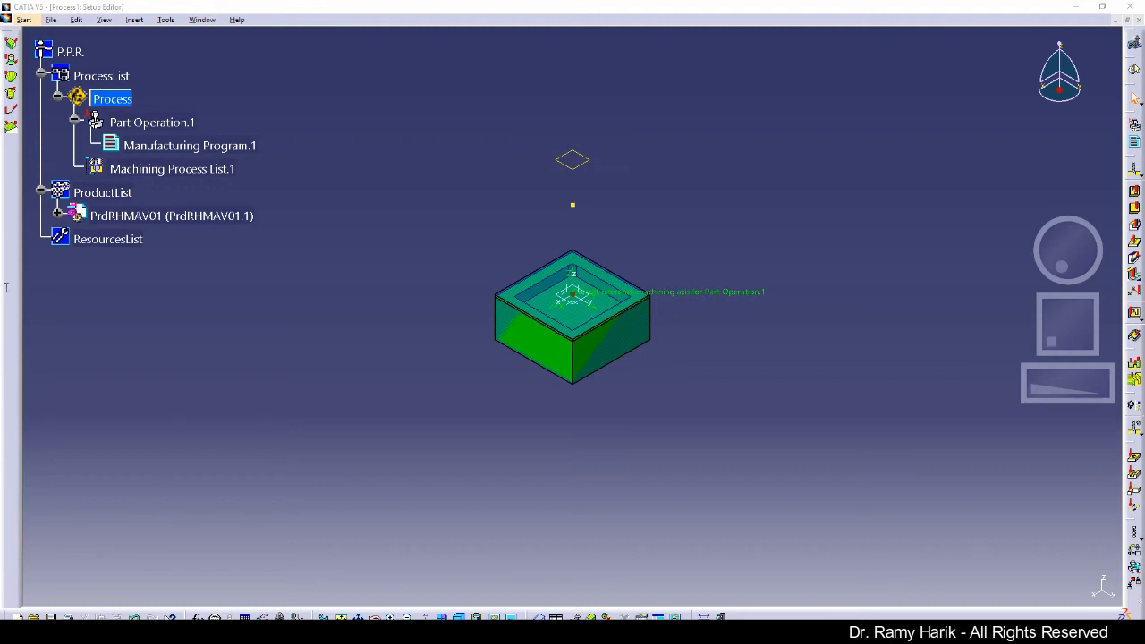
left_click(131, 121)
double_click(132, 121)
middle_click_drag(558, 432, 548, 370)
left_click(402, 437)
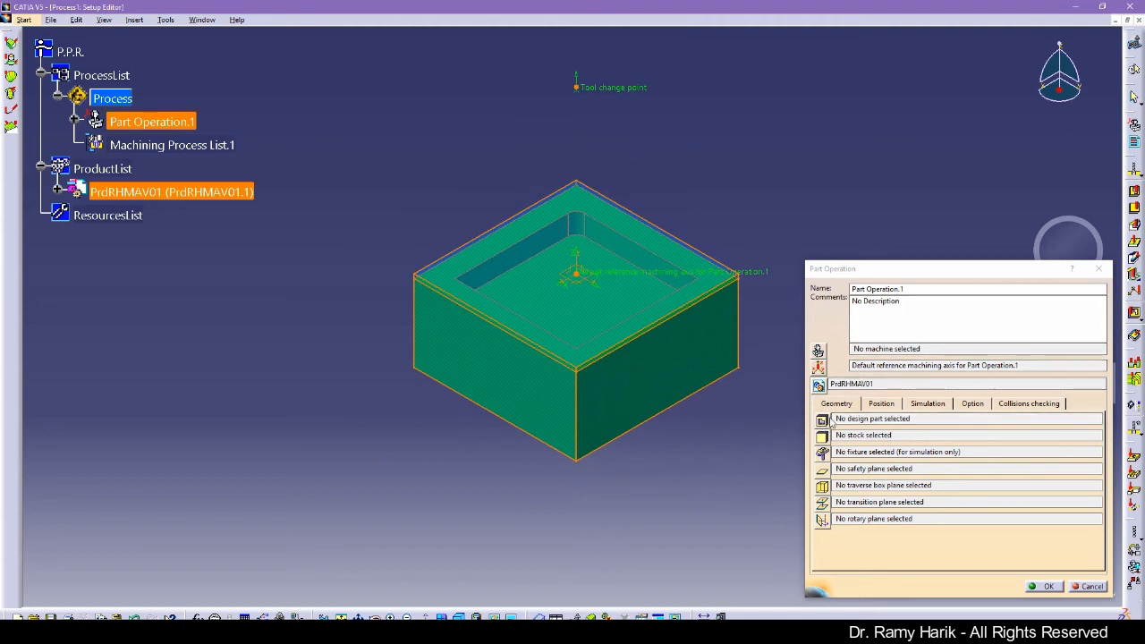
Assign the 3-axis machine with a Z home point of 4 in and MillAndDrillStarterSet as the tools catalog.
left_click(823, 421)
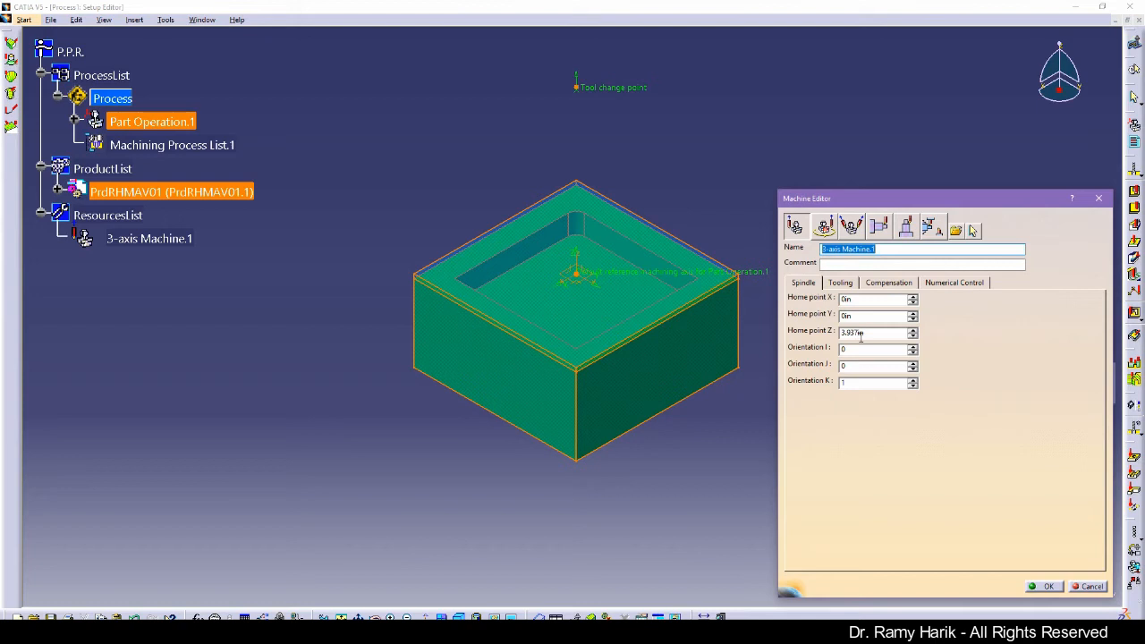
left_click_drag(857, 332, 821, 329)
type("4")
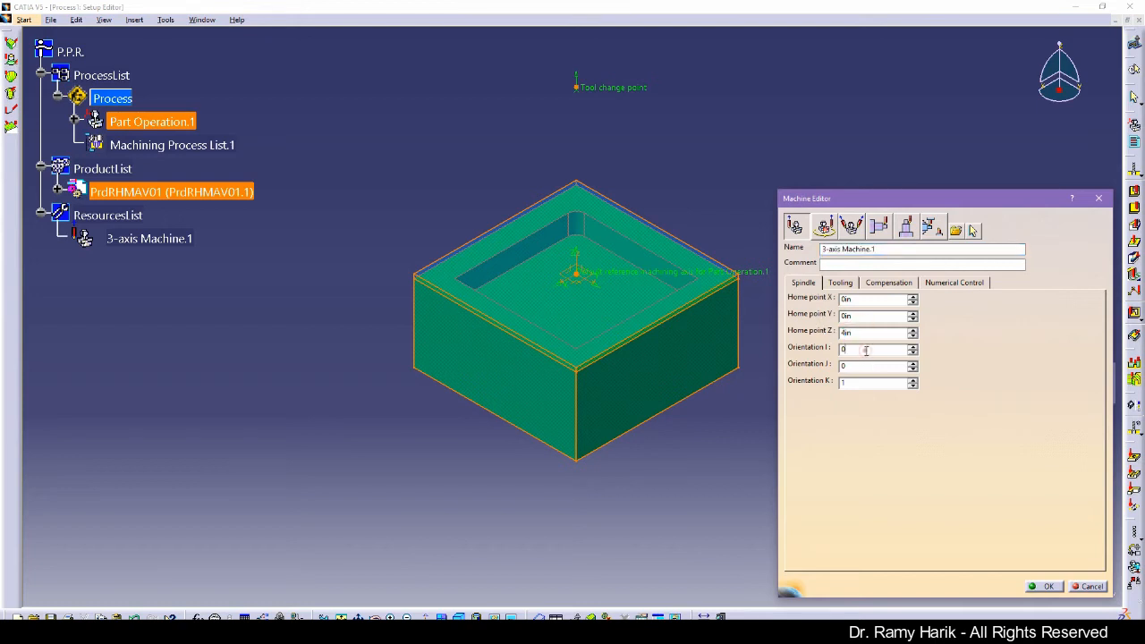
left_click(847, 285)
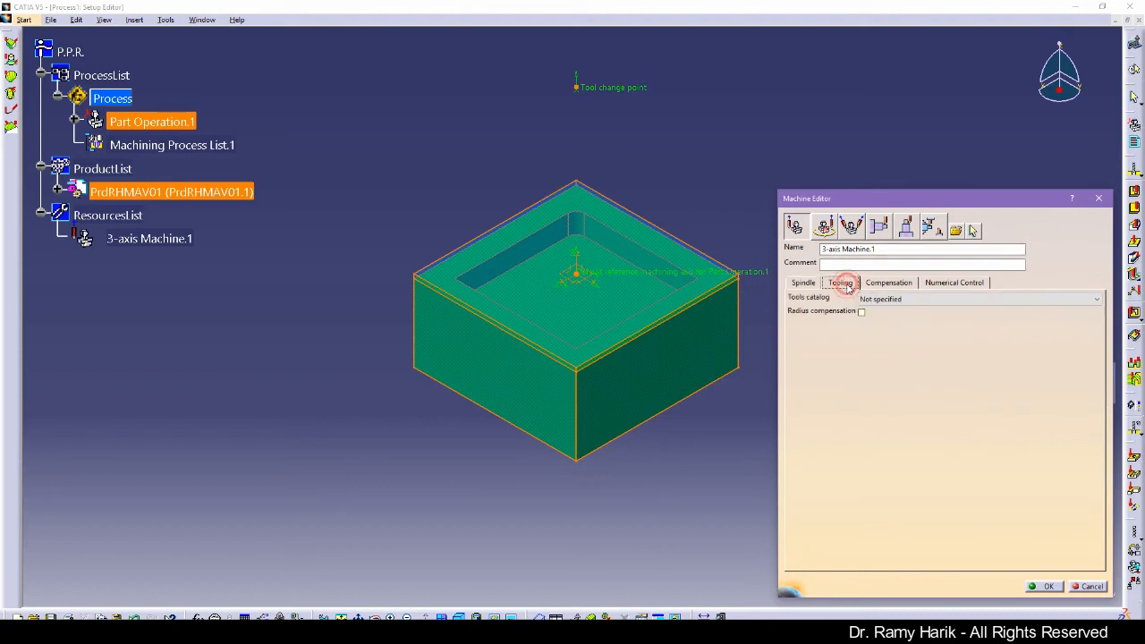
left_click(895, 299)
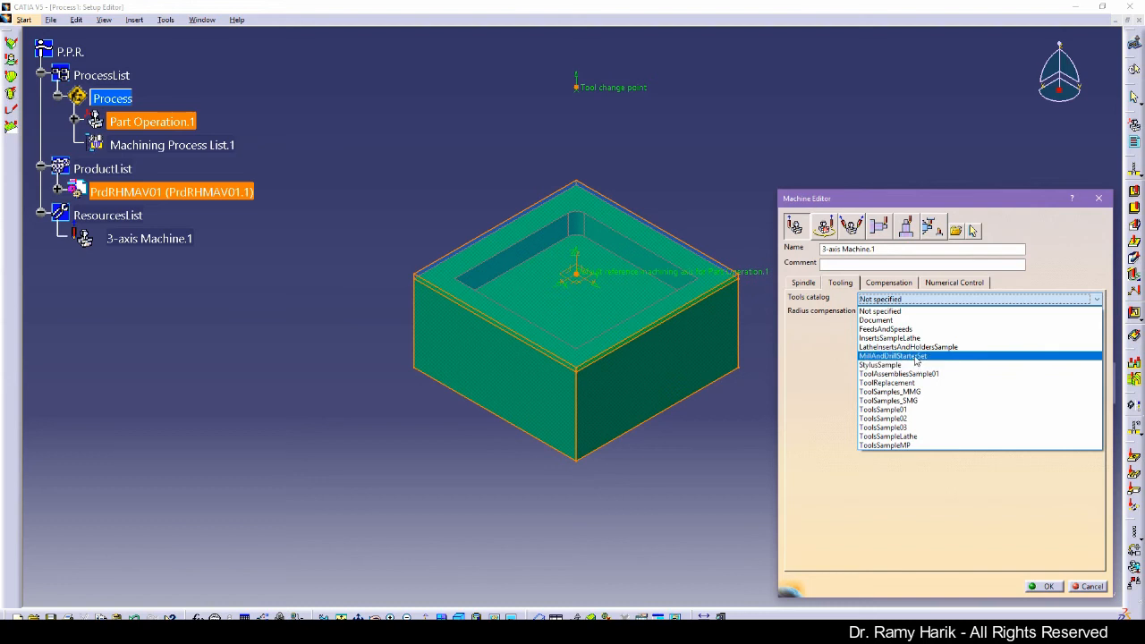
left_click(917, 358)
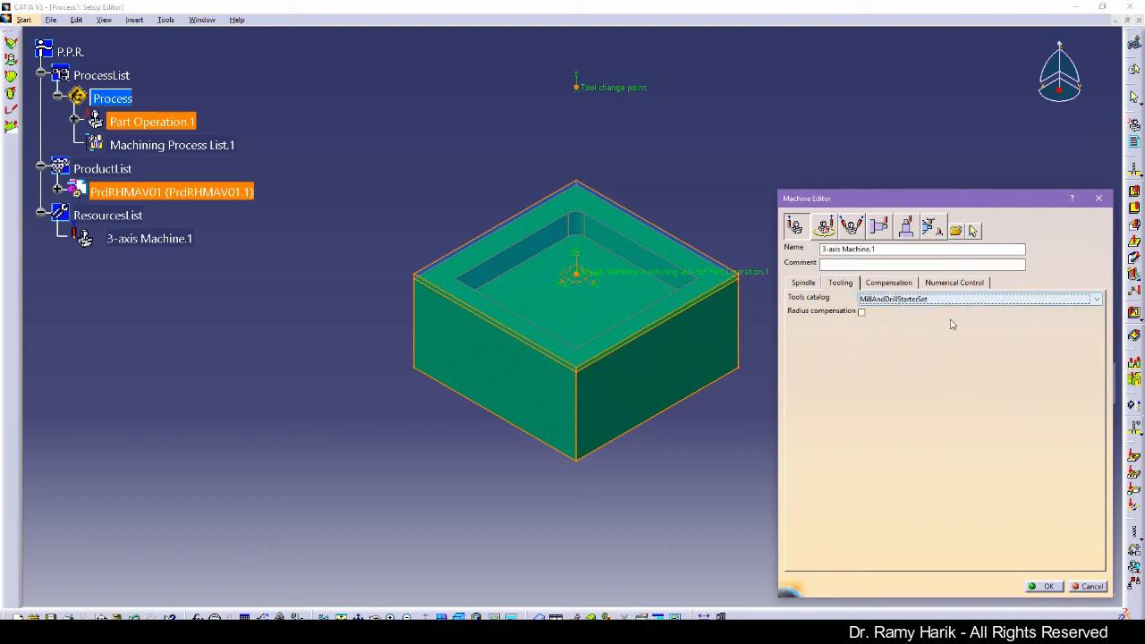
Set the machine's post processor to haas_2 with the ICAM_INCH.pptable words table and accept the machine definition.
left_click(898, 285)
left_click(951, 284)
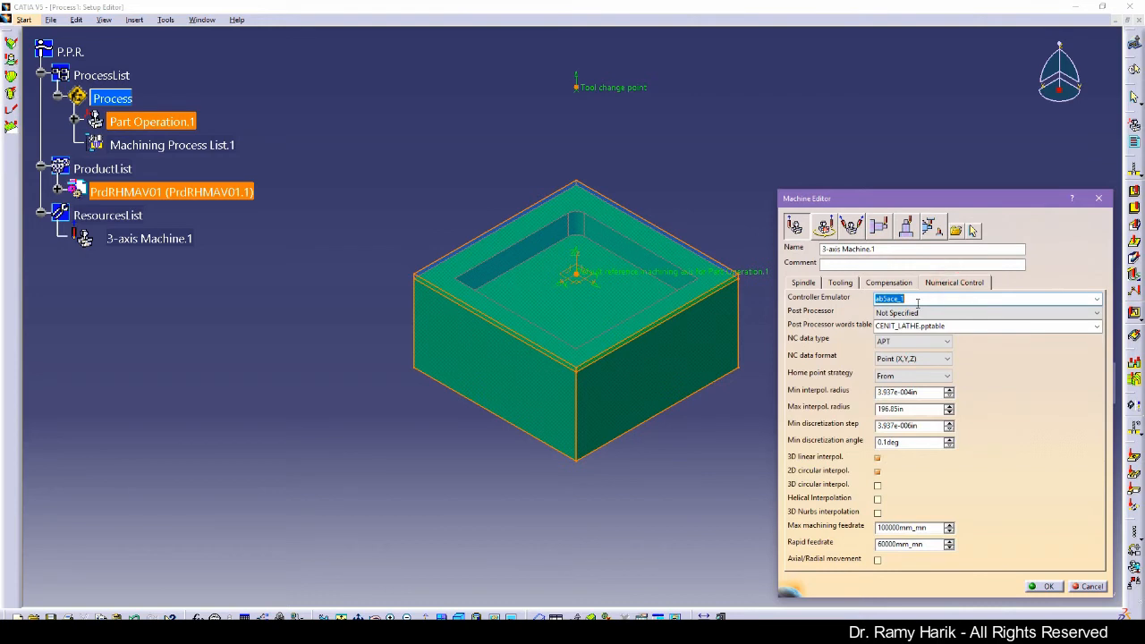
left_click(1040, 314)
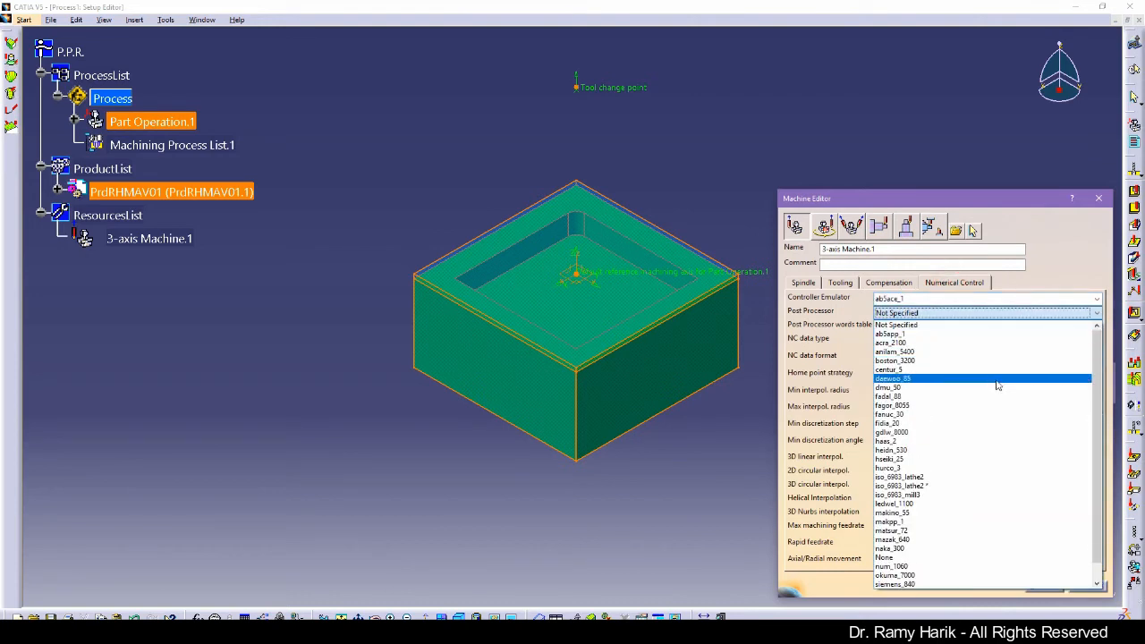
left_click(975, 441)
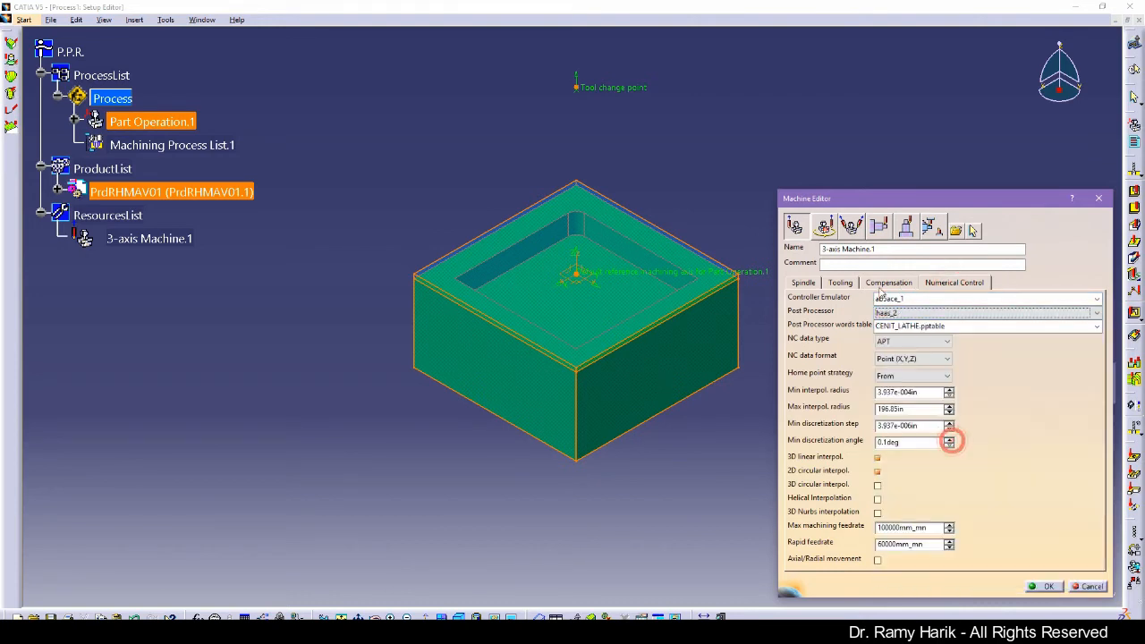
left_click(1037, 328)
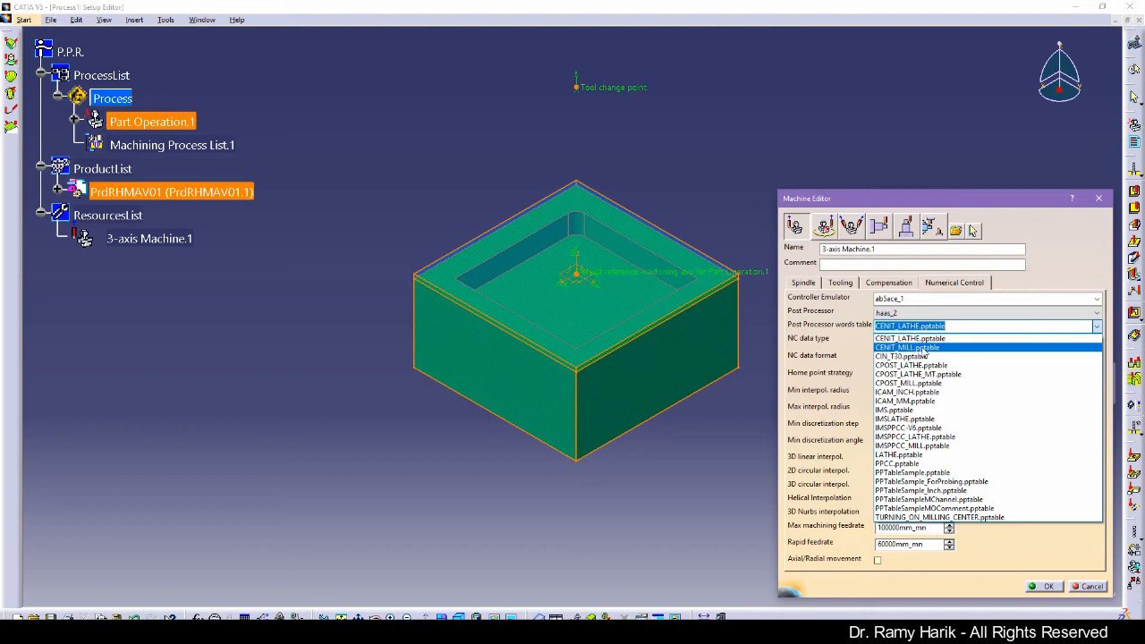
left_click(6, 280)
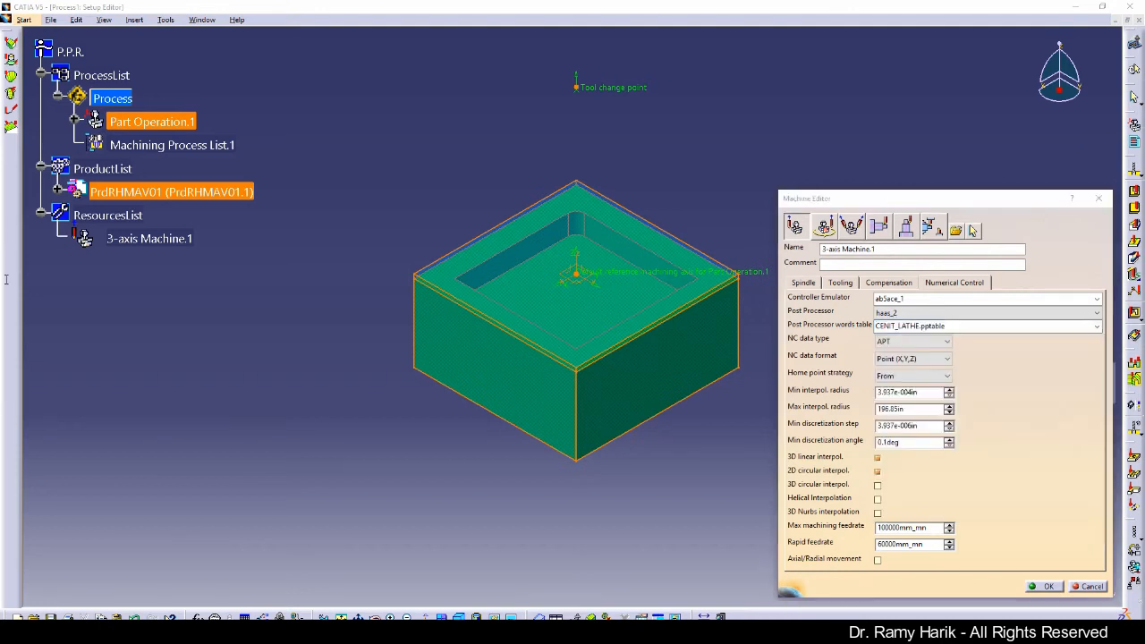
left_click(947, 327)
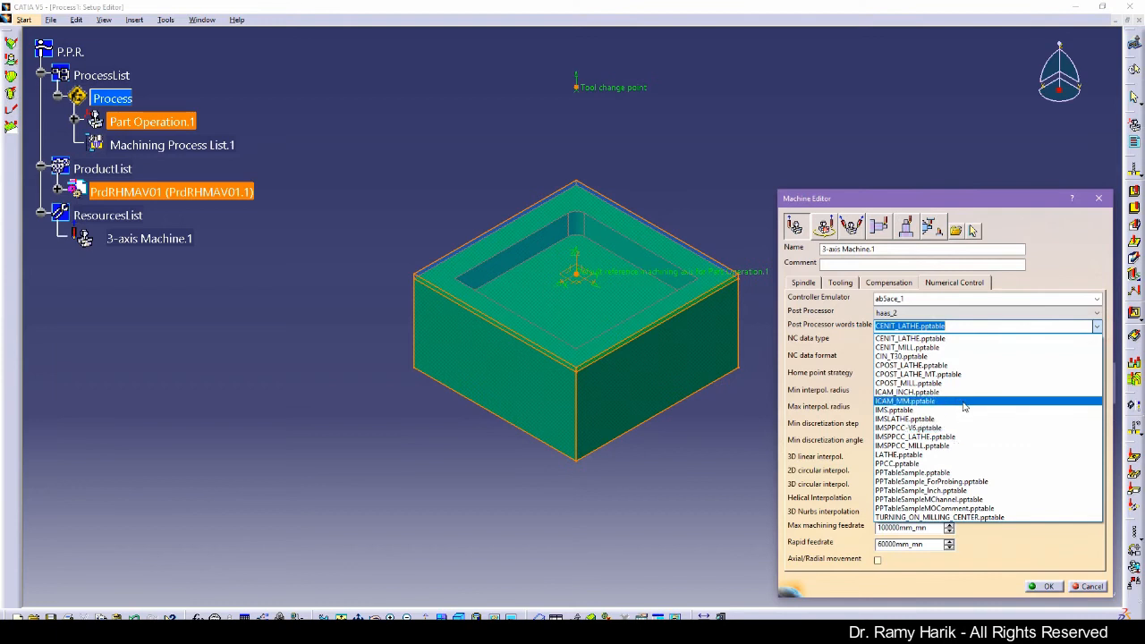
left_click(965, 392)
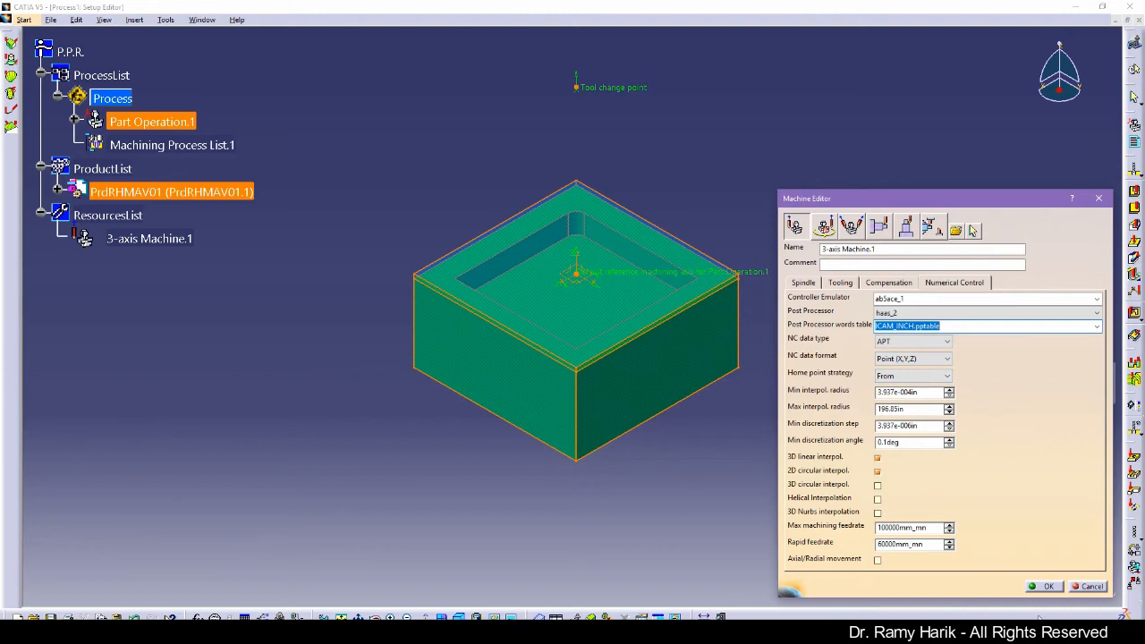
left_click(1047, 587)
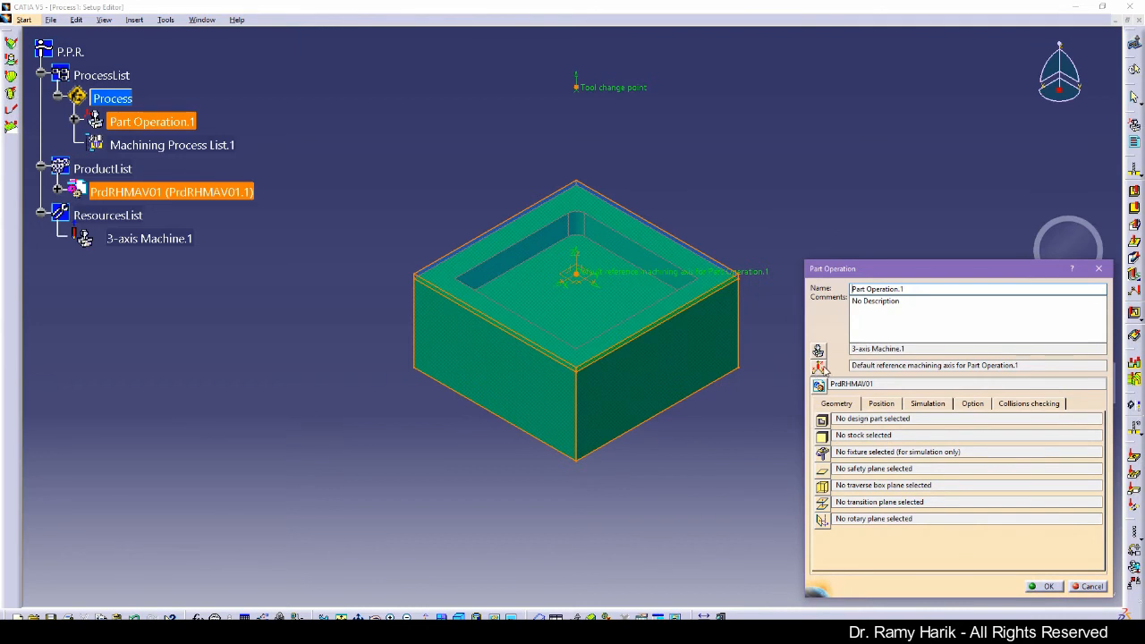
Define the part operation's reference machining axis from the Programming axis system of PrtRHBilletV01.
left_click(819, 368)
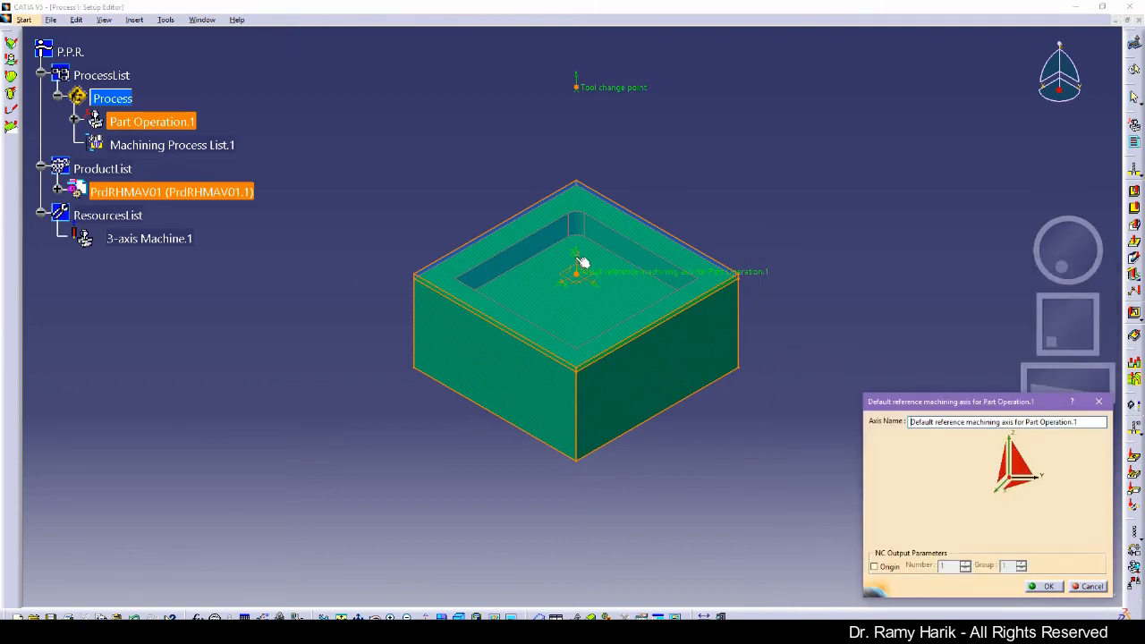
left_click(1025, 469)
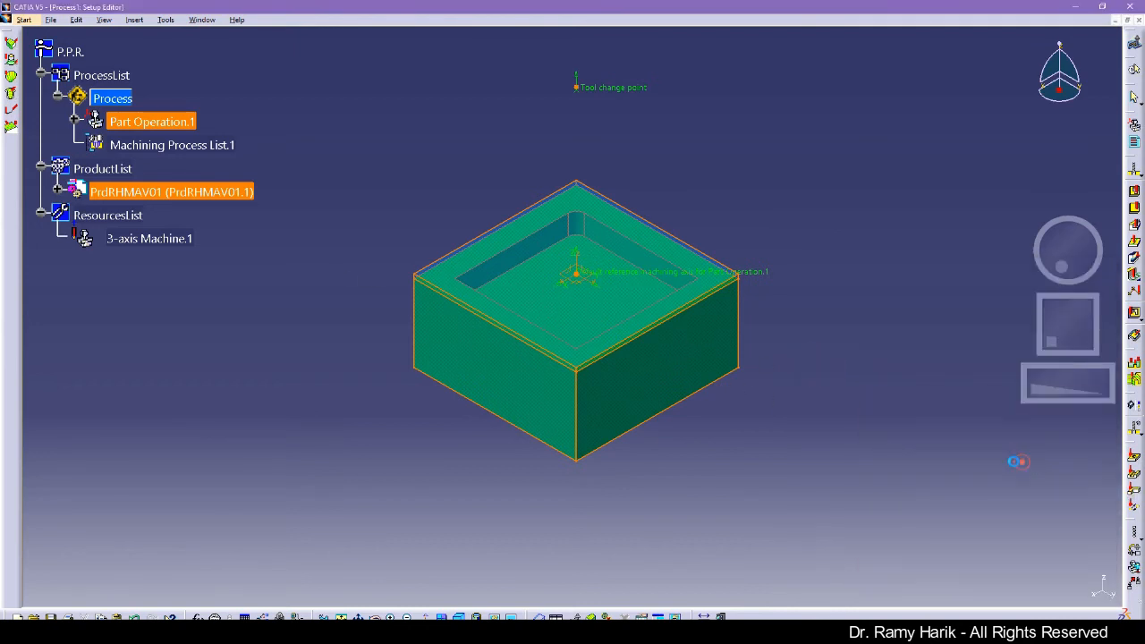
left_click(57, 191)
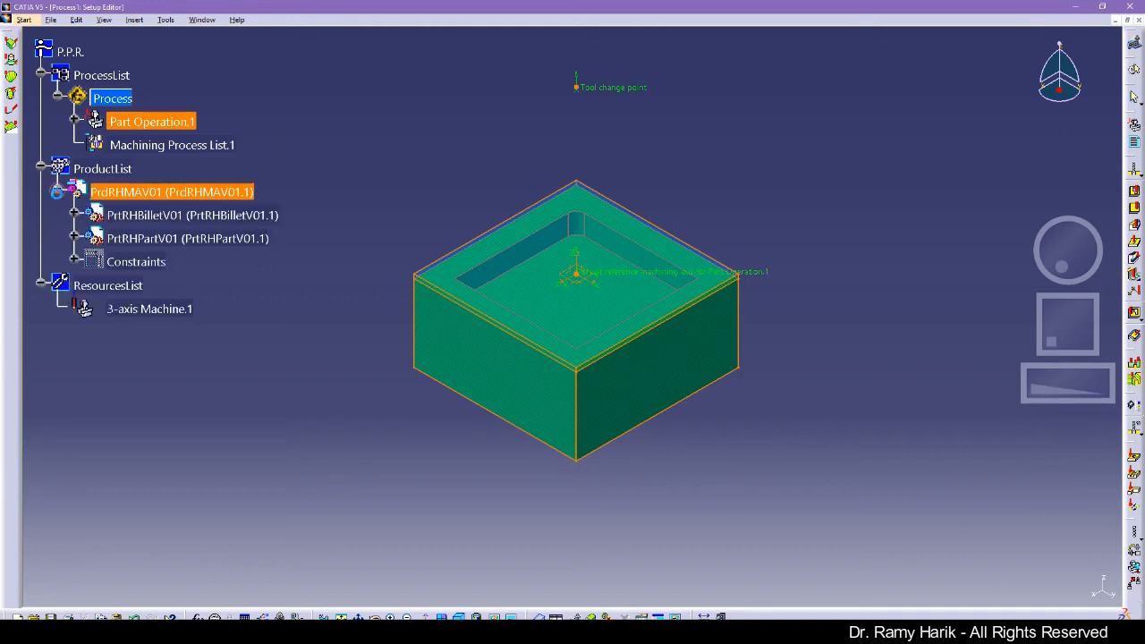
left_click(75, 215)
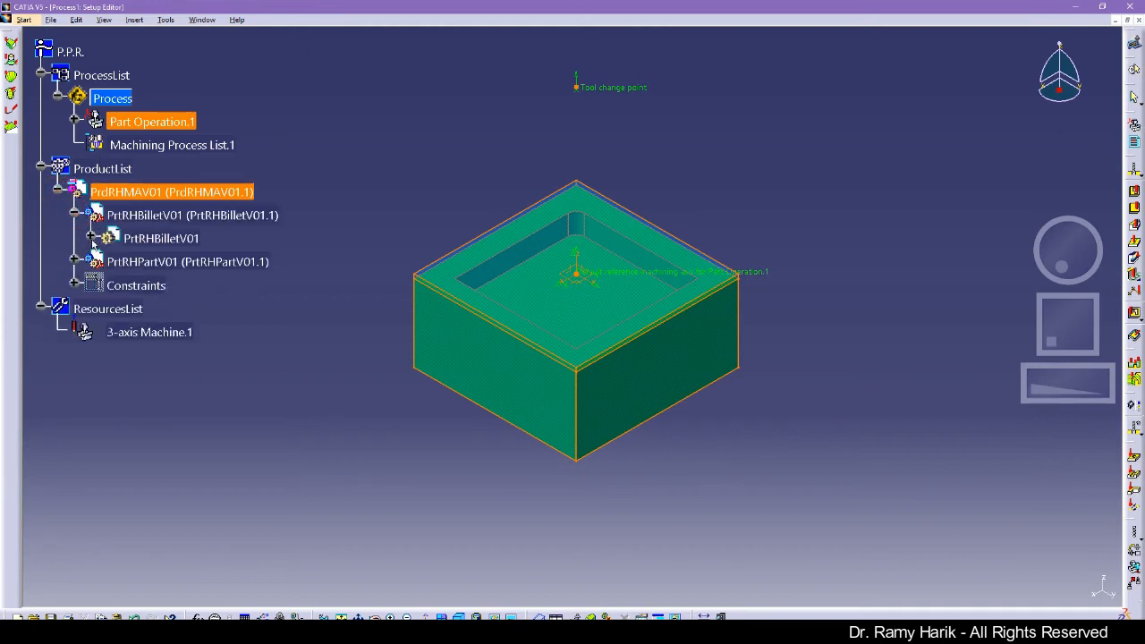
left_click(90, 239)
left_click(108, 332)
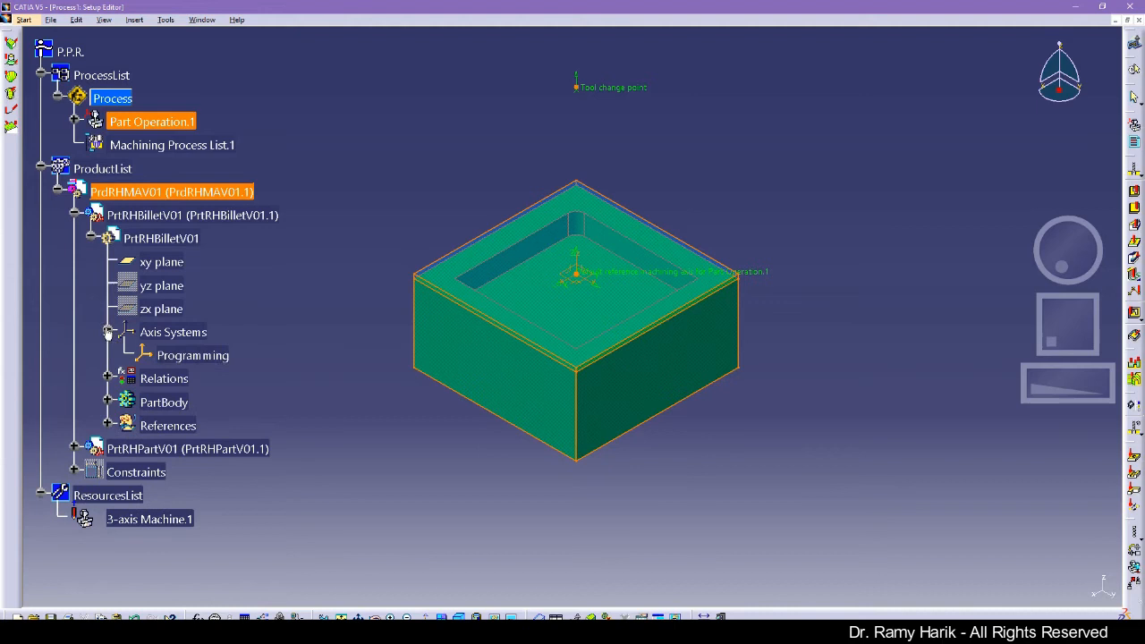
double_click(213, 356)
left_click(1049, 587)
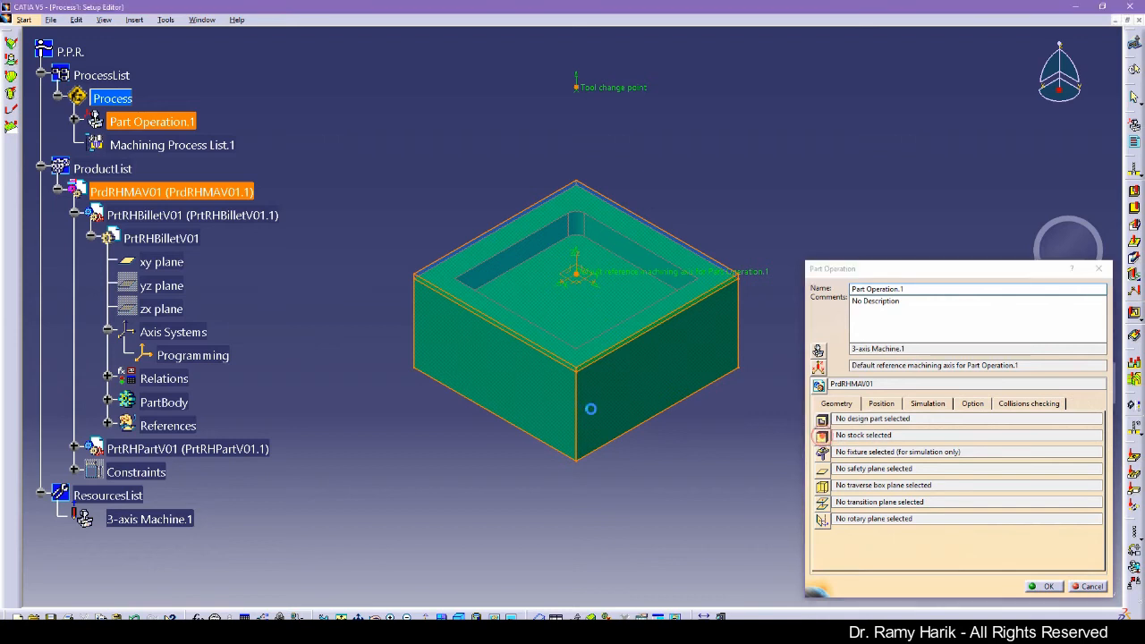
Assign the PartBody of PrtRHBilletV01 as the stock and the PartBody of PrtRHPartV01 as the design part.
left_click(821, 436)
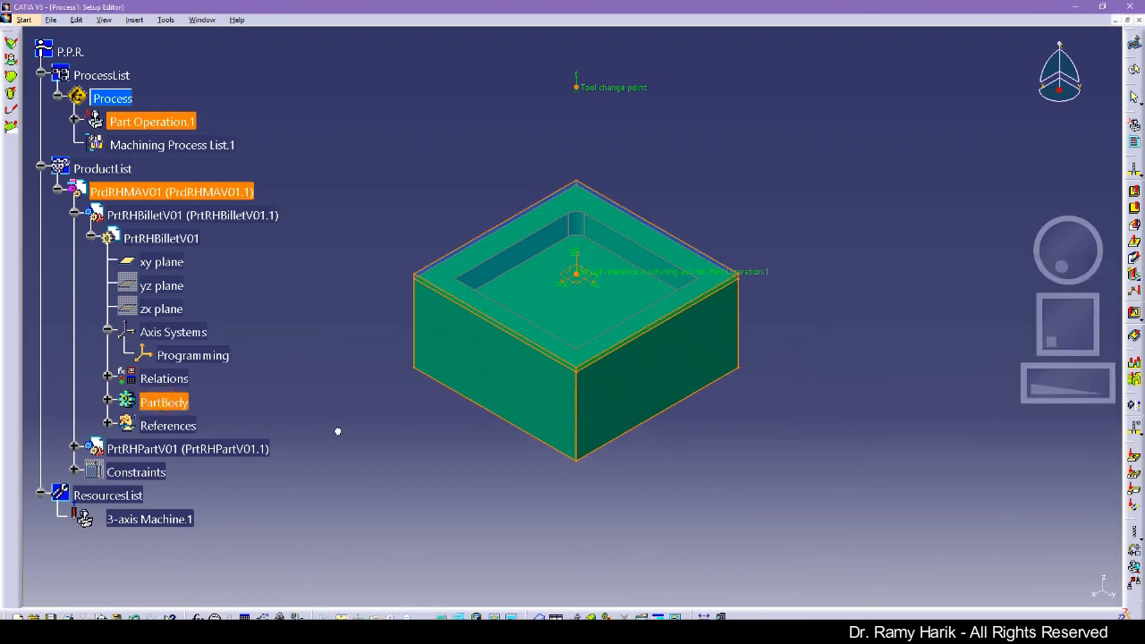
left_click(161, 400)
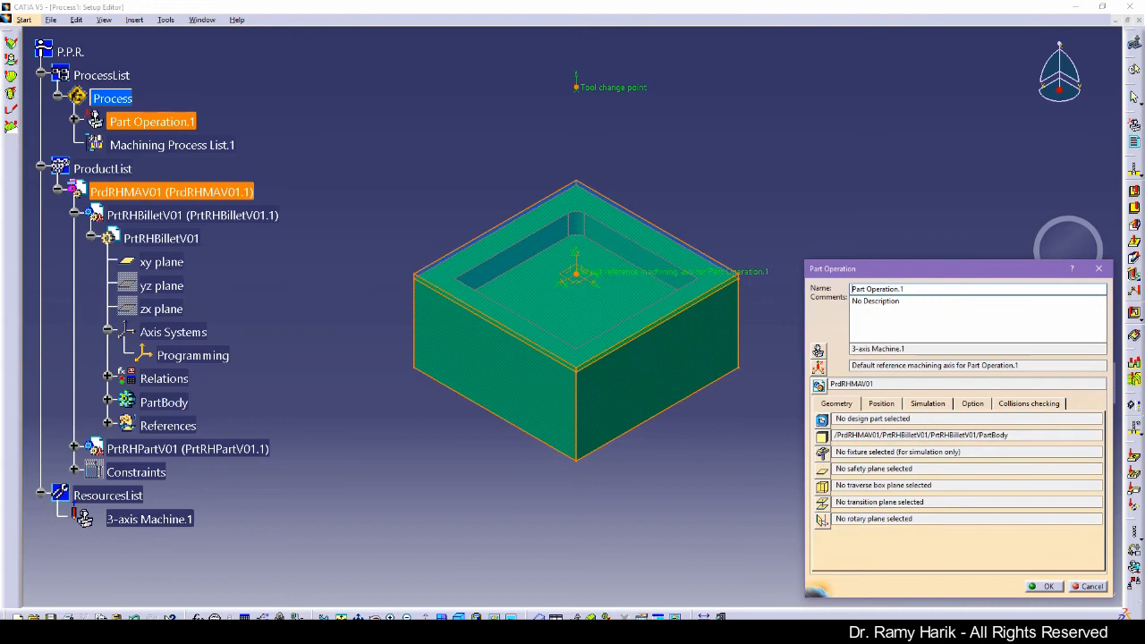
left_click(822, 419)
left_click(74, 447)
left_click(90, 472)
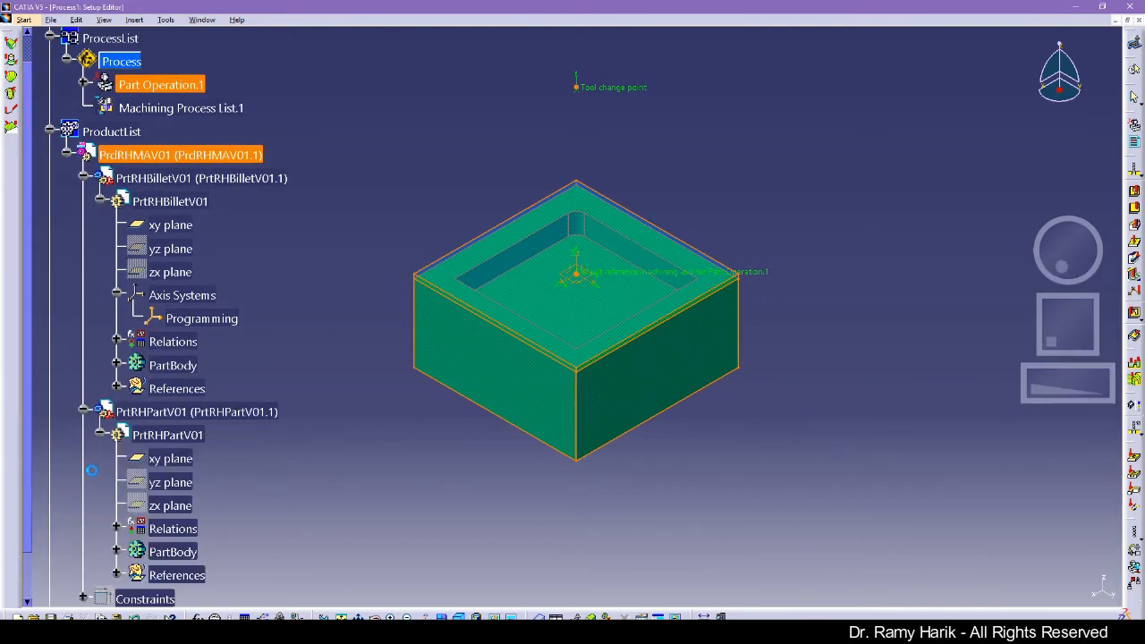
left_click(318, 552)
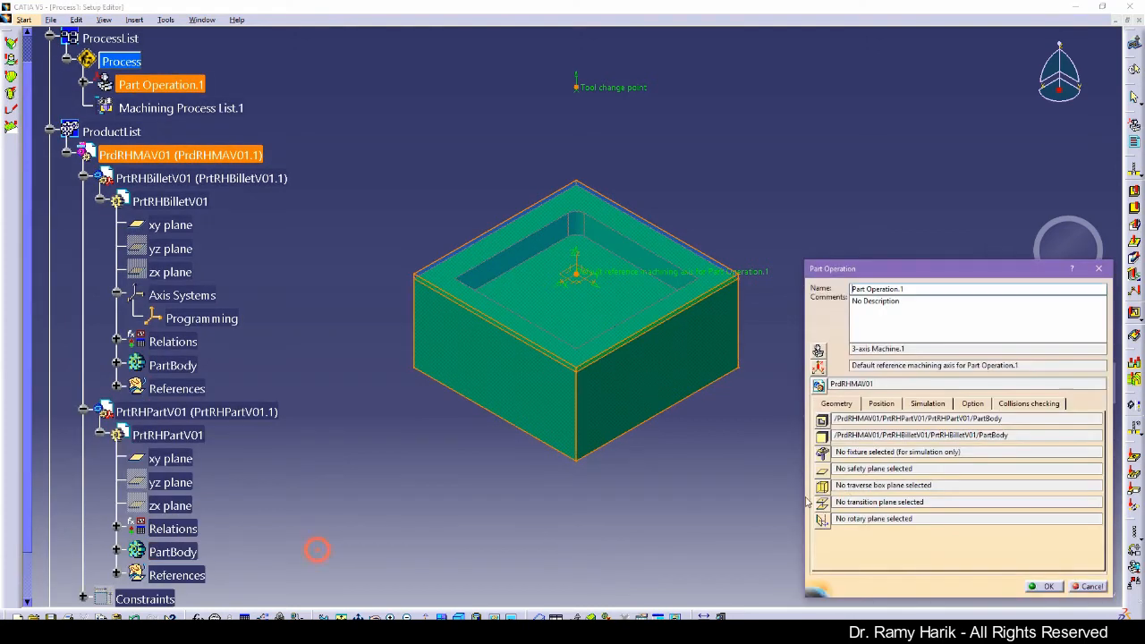
Assign the reference plane above the billet as the part operation's safety plane.
left_click(822, 469)
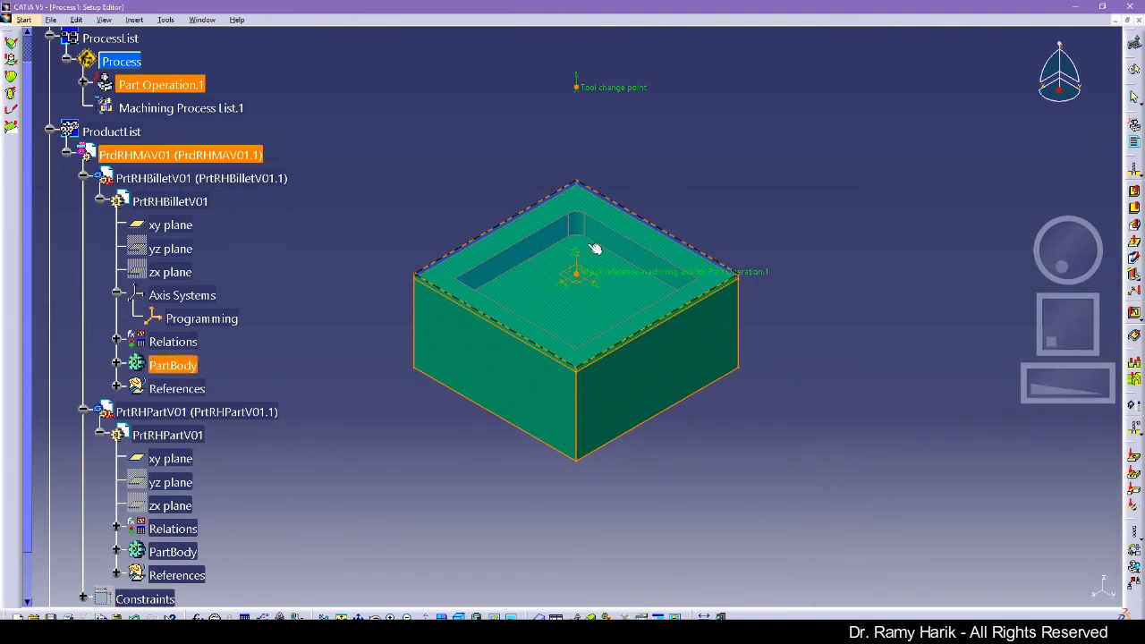
middle_click_drag(481, 200, 535, 153, "ctrl")
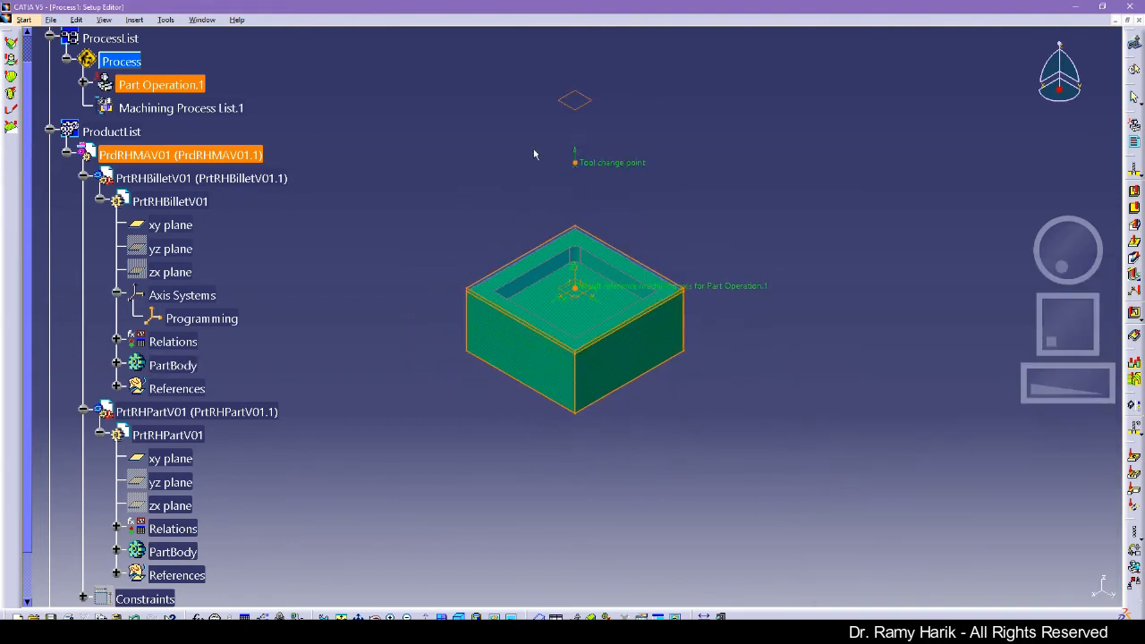
left_click(586, 103)
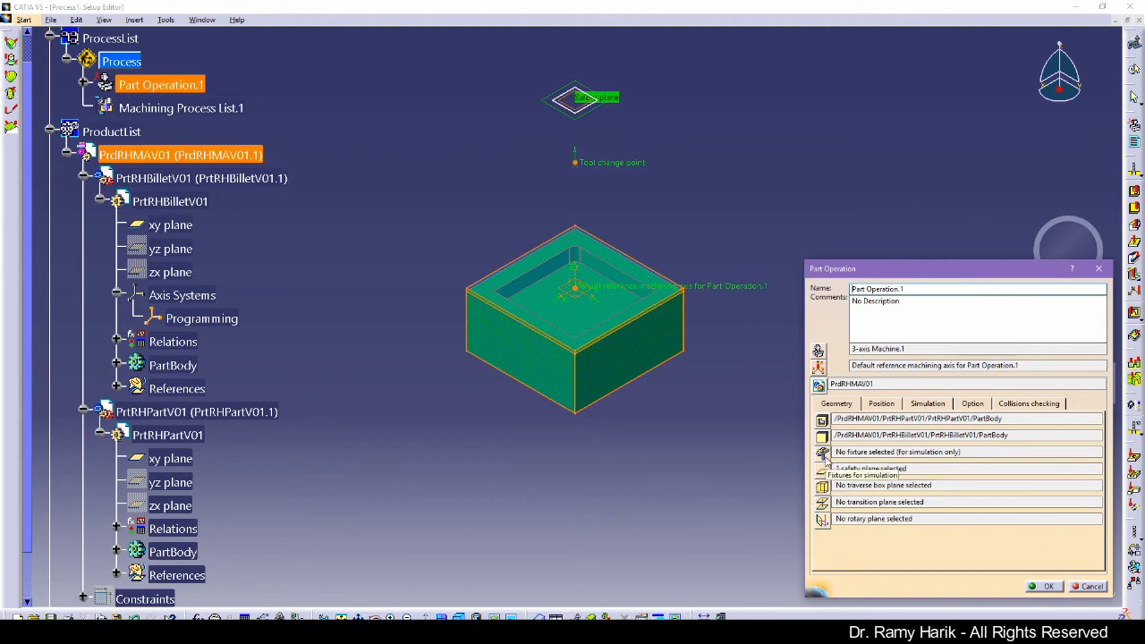
Check the part operation's tool change and home point settings, accept the part operation, and expand it in the tree.
left_click(882, 403)
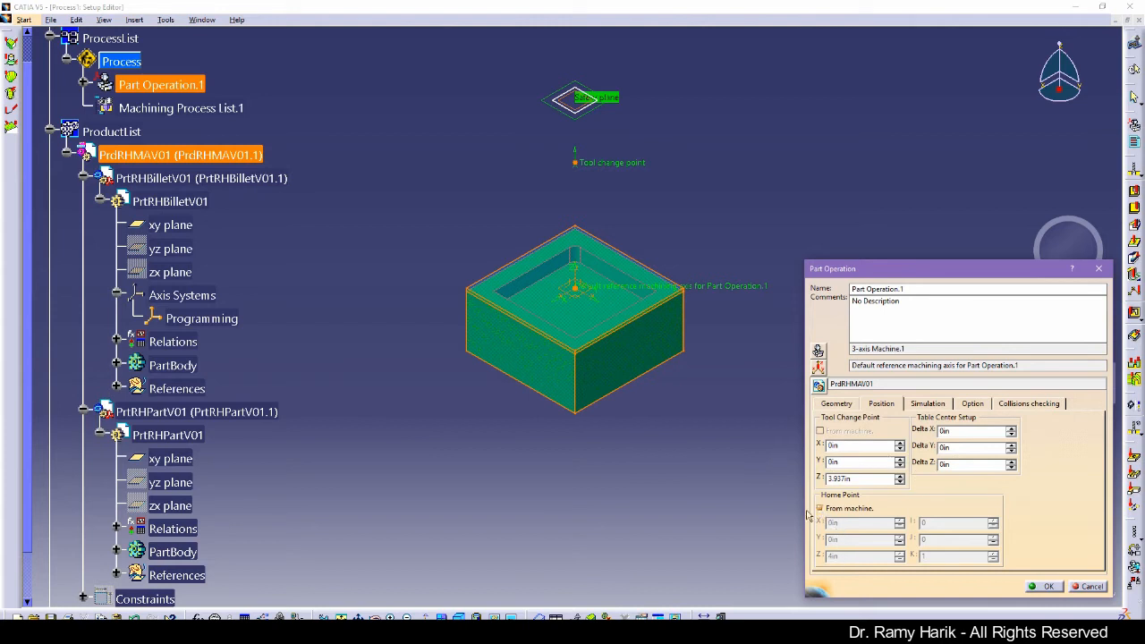
left_click(1047, 587)
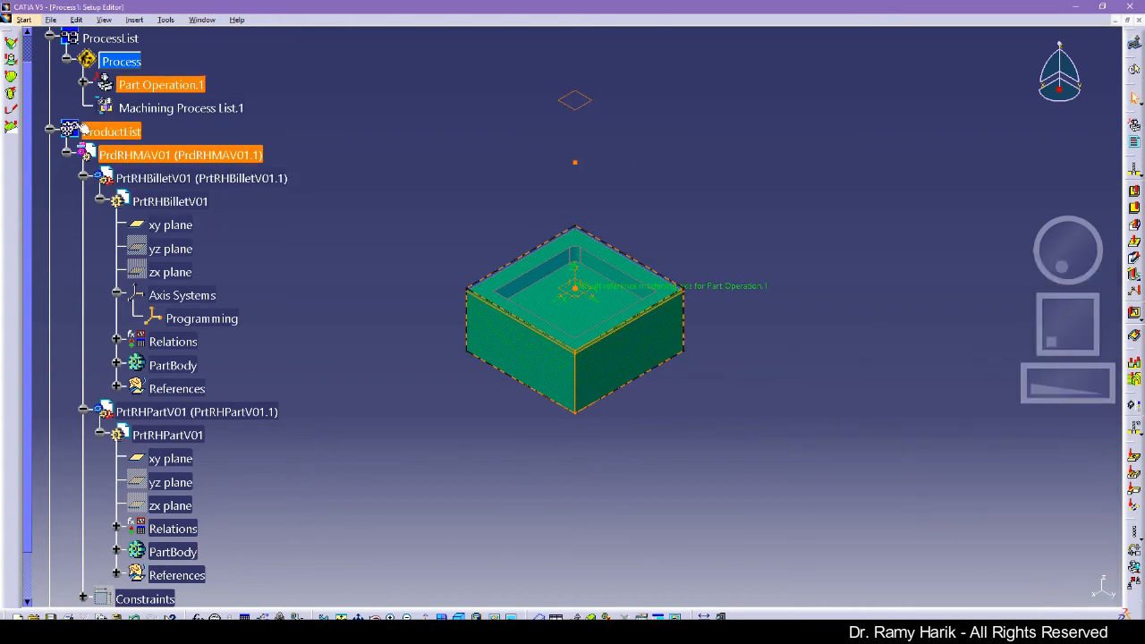
left_click(83, 82)
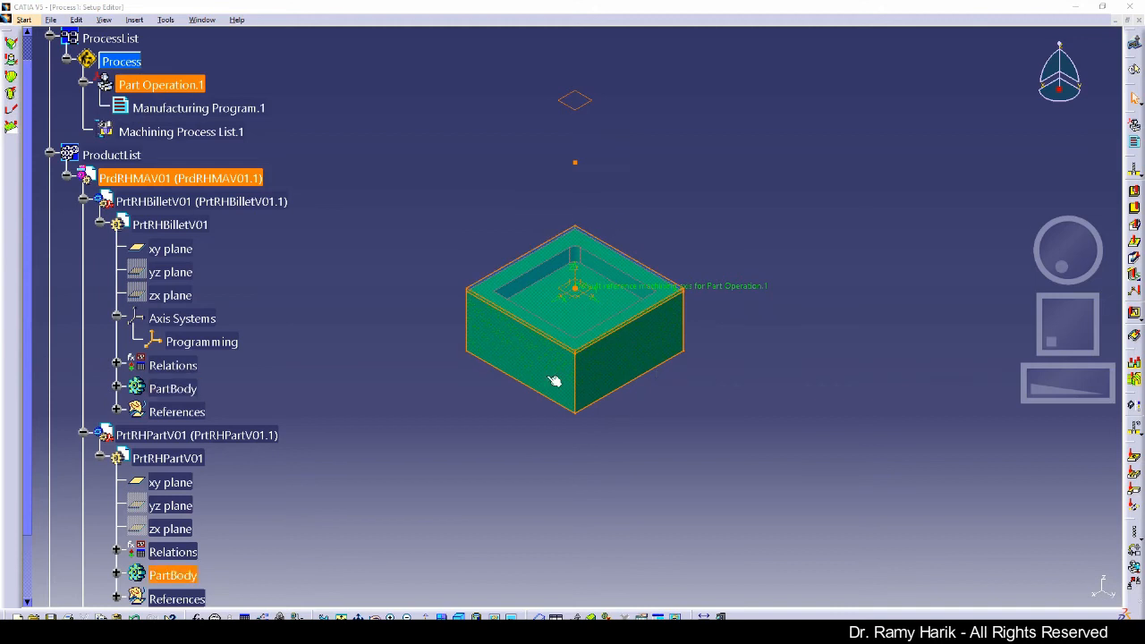
mouse_move(573, 424)
middle_mouse_down()
mouse_move(576, 182)
mouse_move(570, 429)
middle_mouse_up()
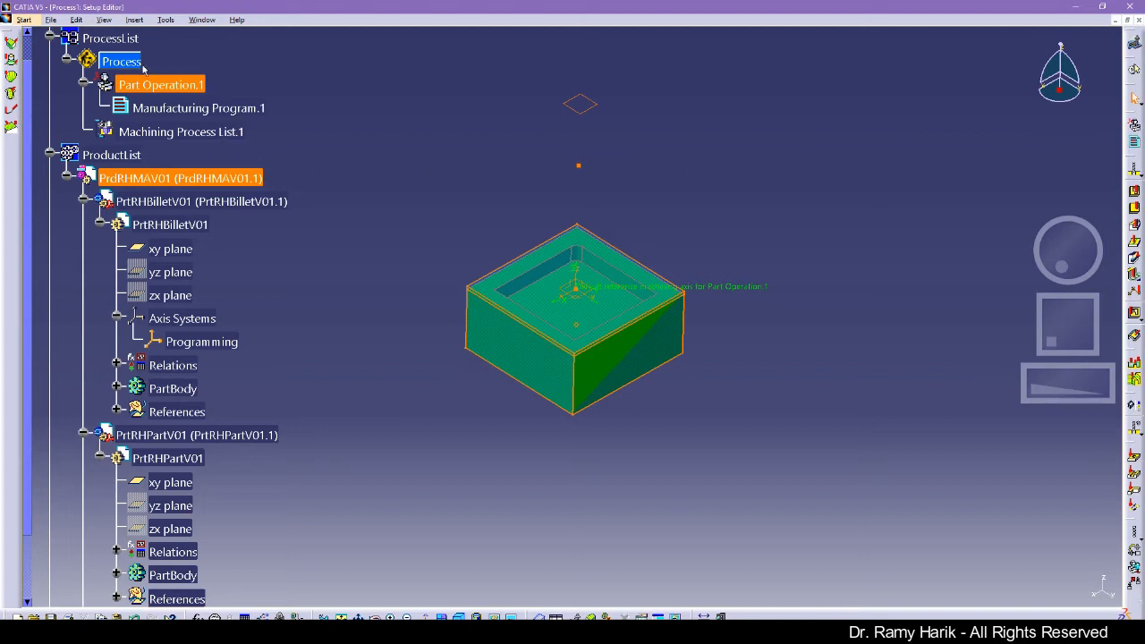
left_click(170, 272)
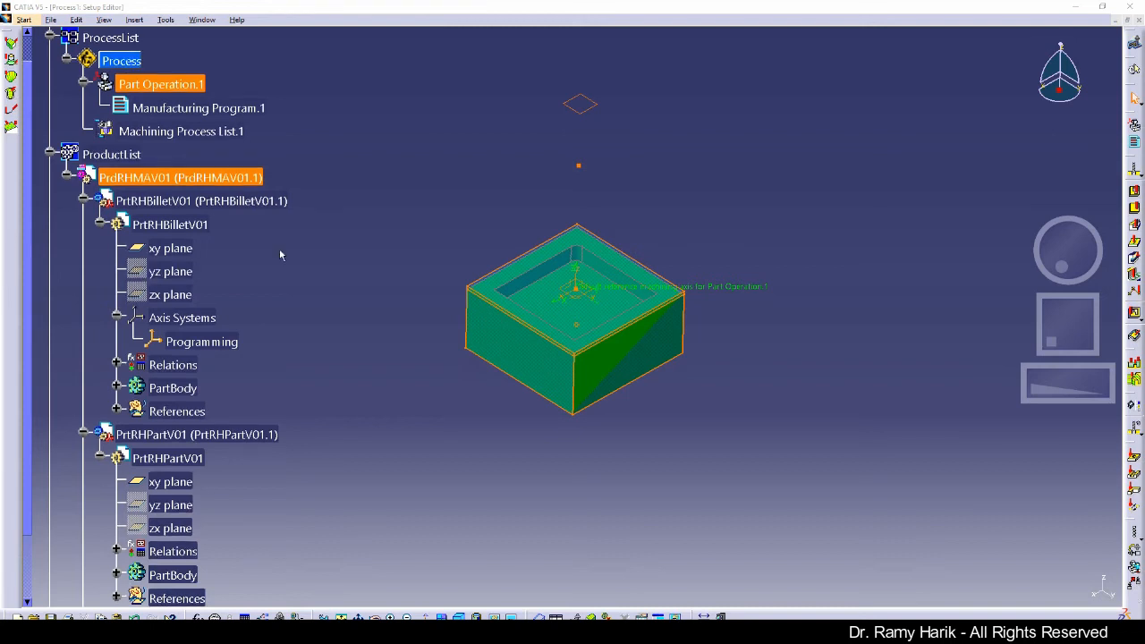
Hide the PrtRHBilletV01 billet and collapse its branch in the tree.
scroll(233, 269, "down", 3)
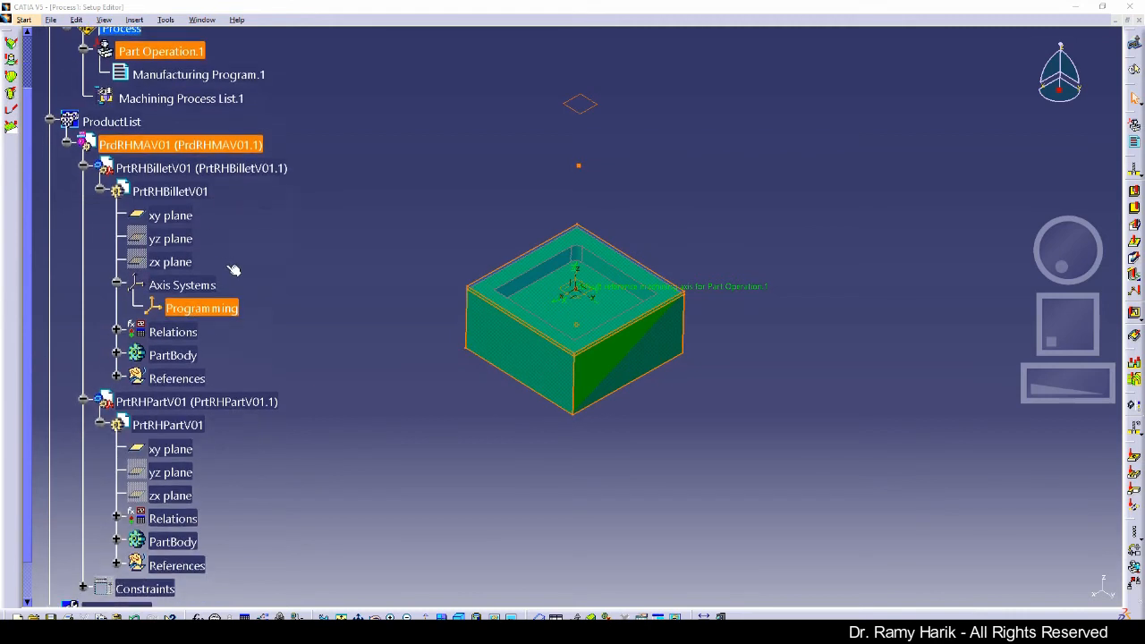
left_click(184, 136)
right_click(185, 136)
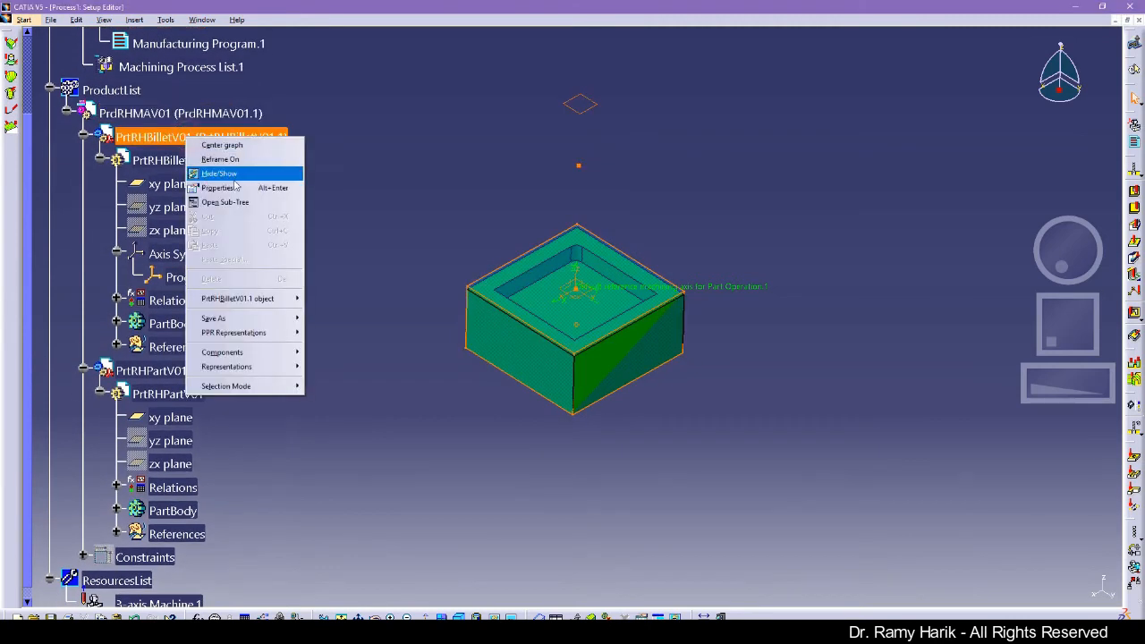
left_click(236, 173)
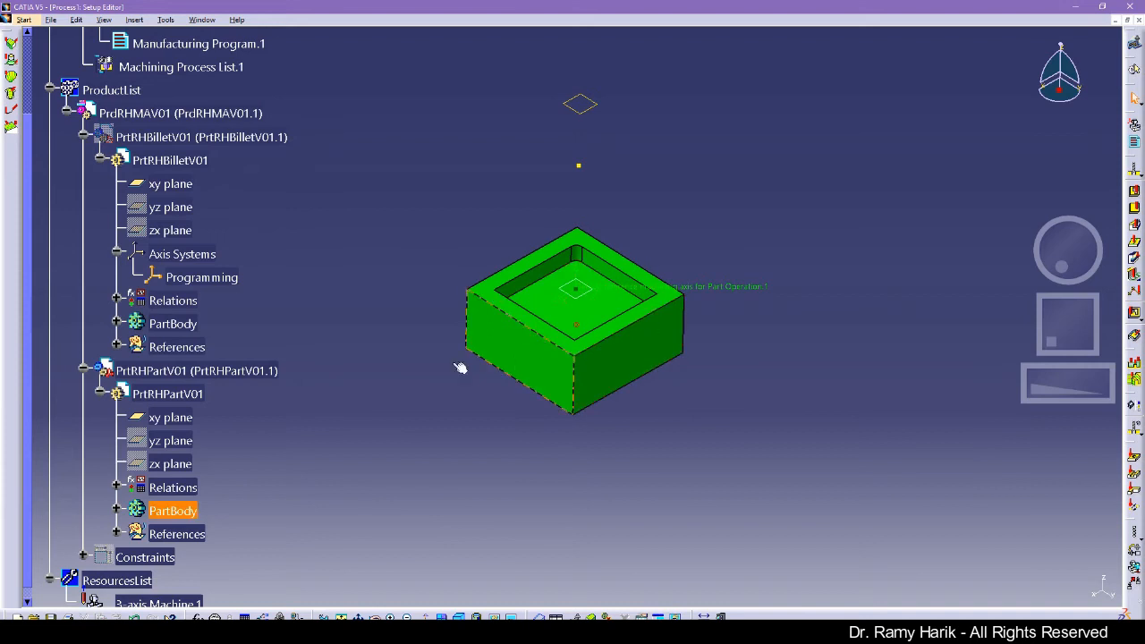
left_click(82, 137)
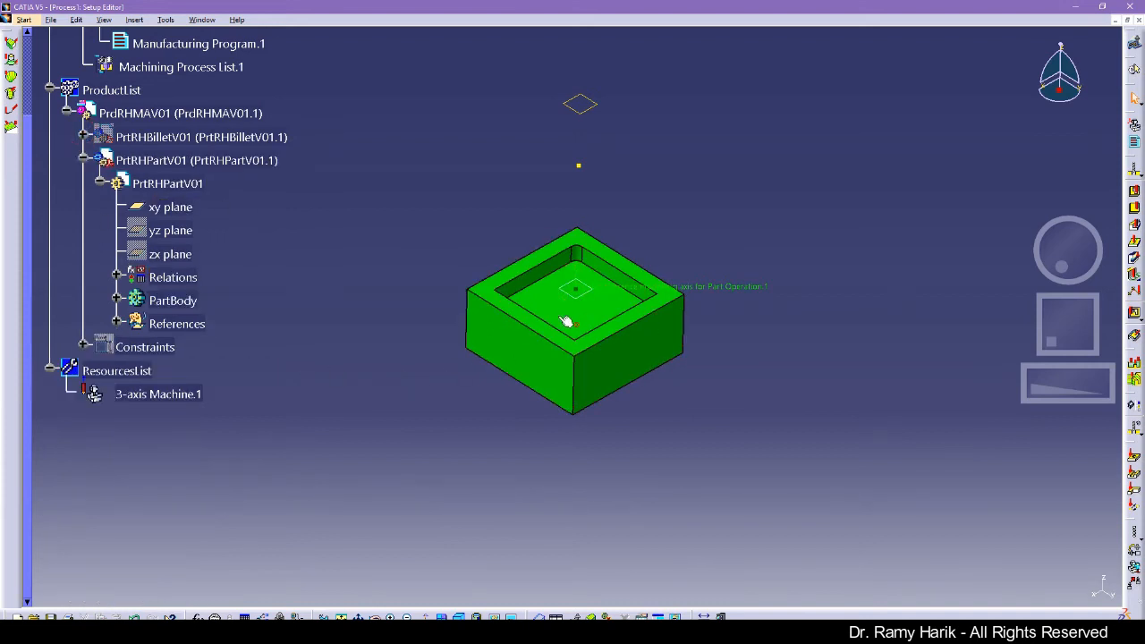
Expand the PartBody of PrtRHPartV01 and hide that part's xy plane.
left_click(116, 301)
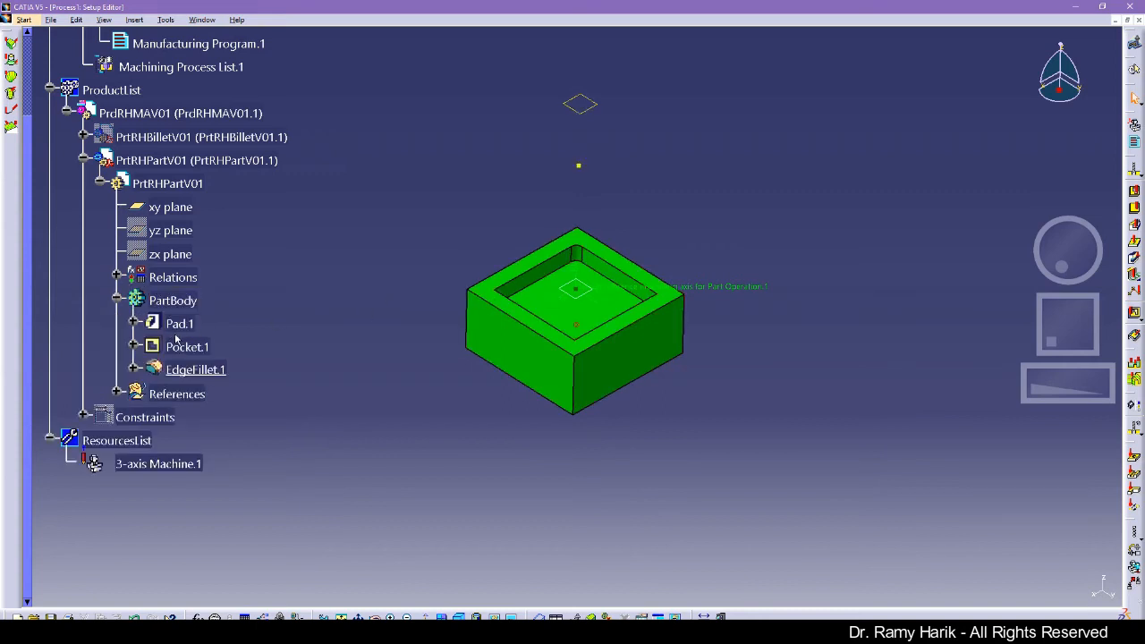
right_click(169, 209)
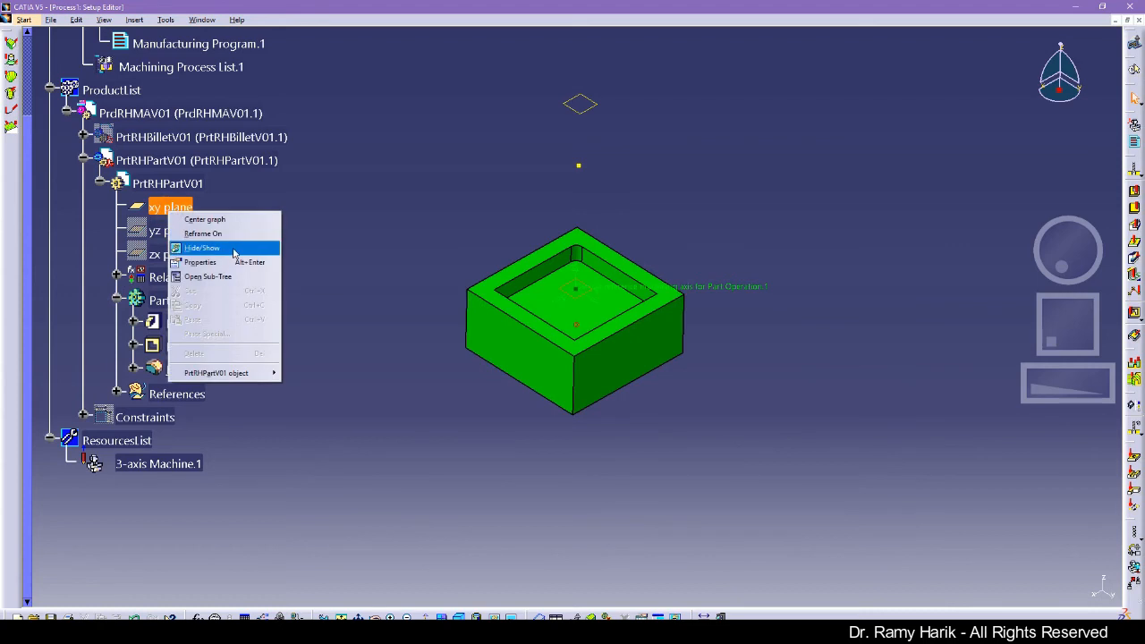
left_click(232, 250)
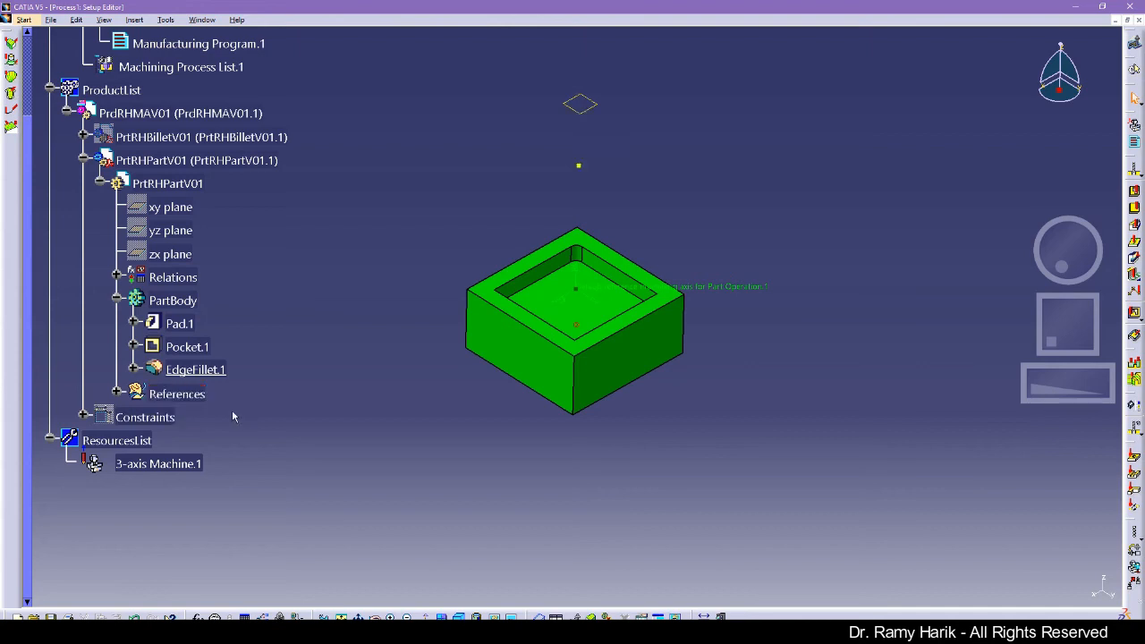
Expand the References set of PrtRHPartV01 and examine its Machine Origin and Tool Retract points.
left_click(118, 394)
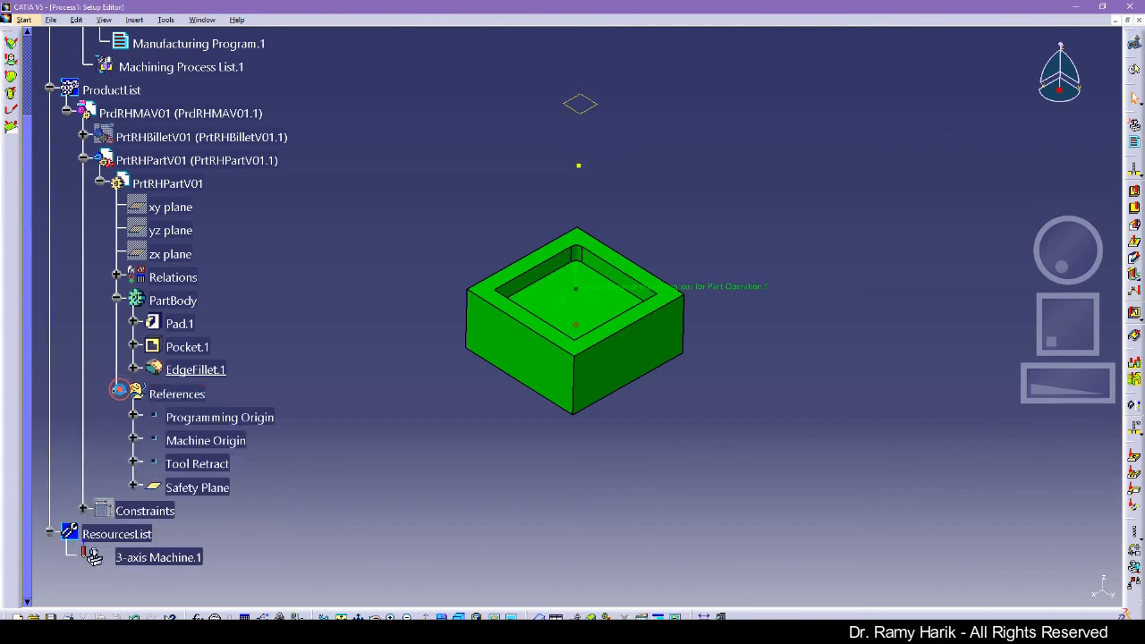
left_click(231, 444)
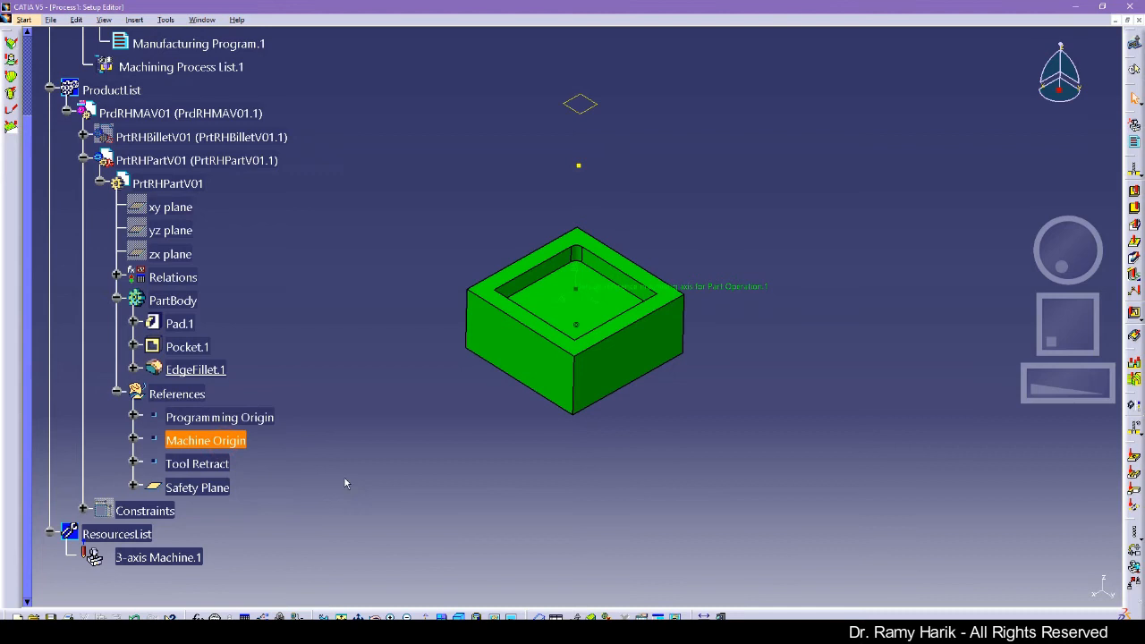
left_click(214, 468)
left_click(307, 478)
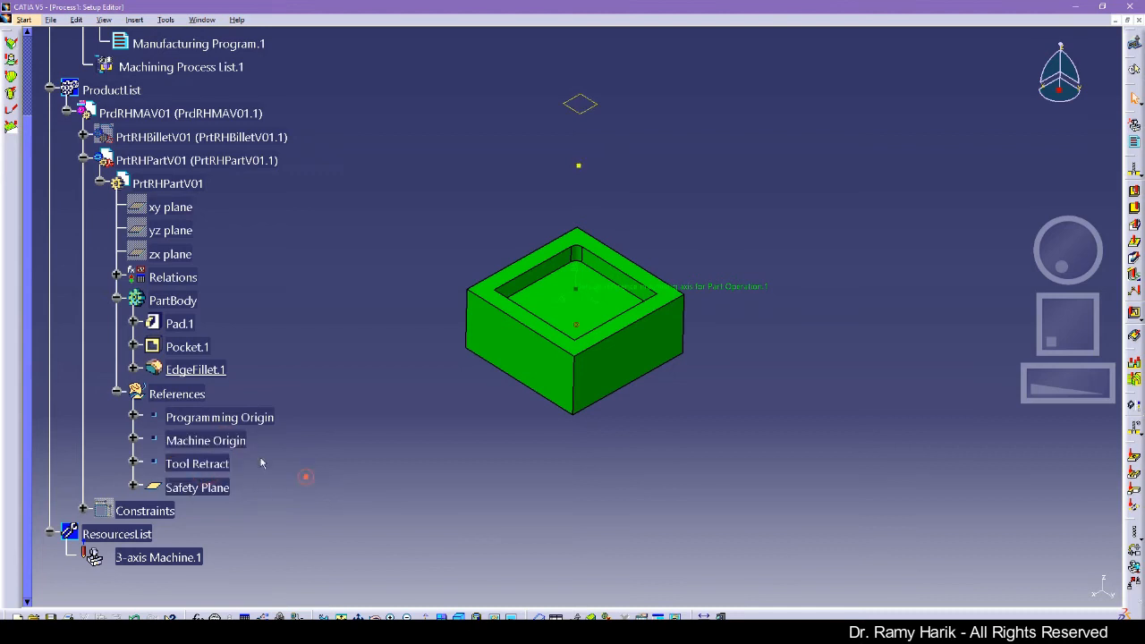
left_click(188, 396)
Change the fill color of PrtRHPartV01's PartBody to dark green.
middle_click_drag(542, 345, 493, 288)
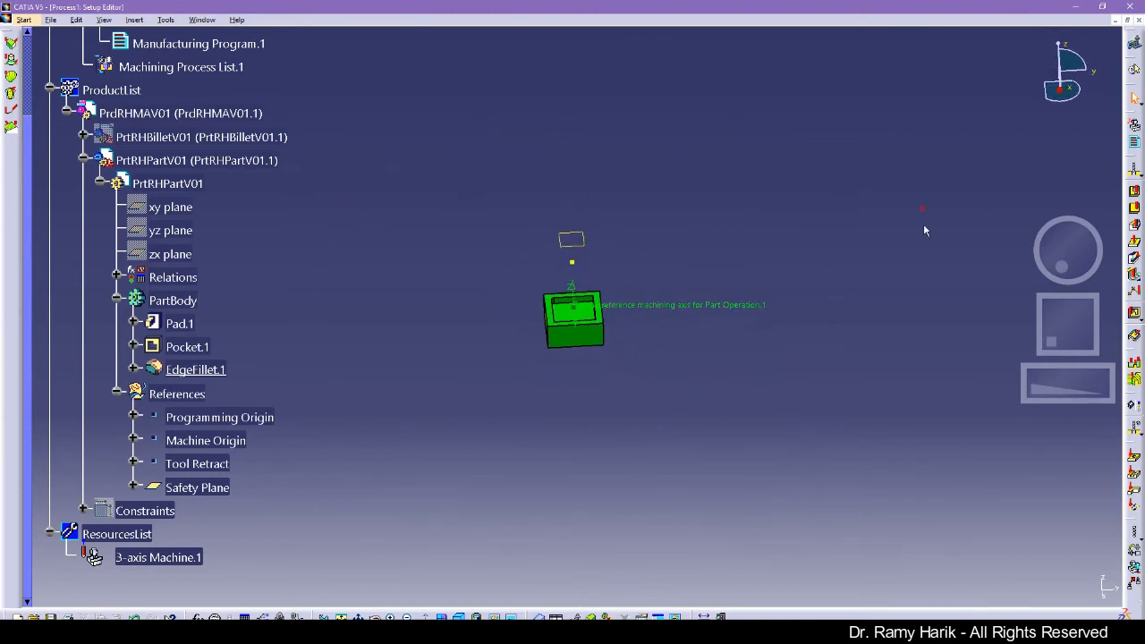
middle_click_drag(654, 345, 581, 386)
middle_click_drag(462, 237, 494, 196)
middle_click_drag(561, 348, 516, 264)
right_click(170, 301)
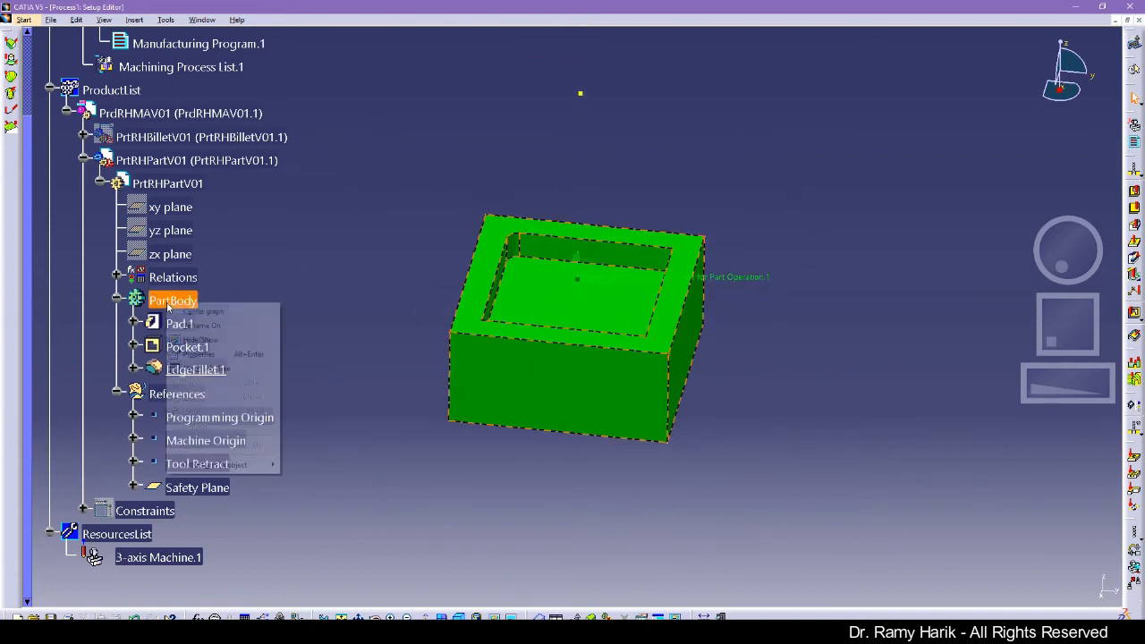
left_click(222, 354)
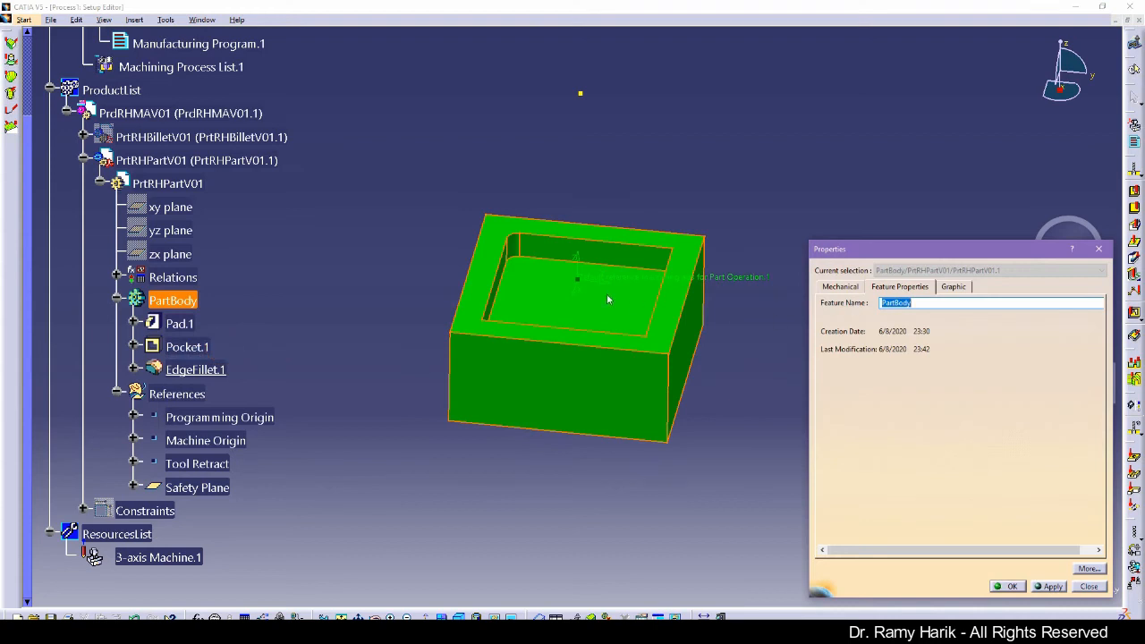
left_click(953, 286)
left_click(878, 326)
left_click(846, 473)
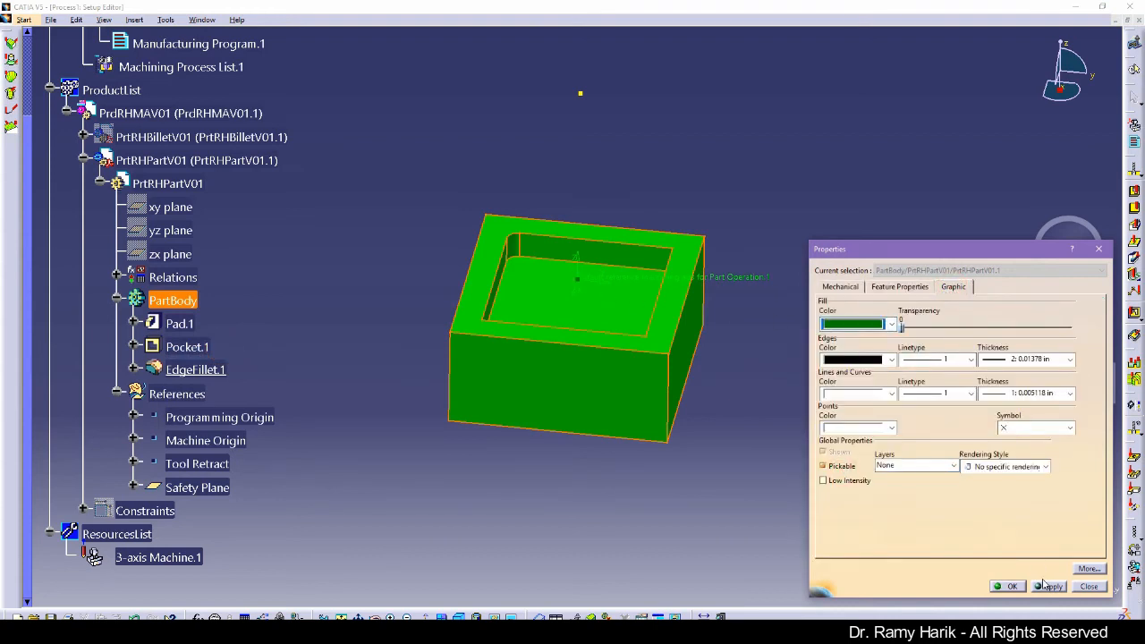
left_click(1012, 587)
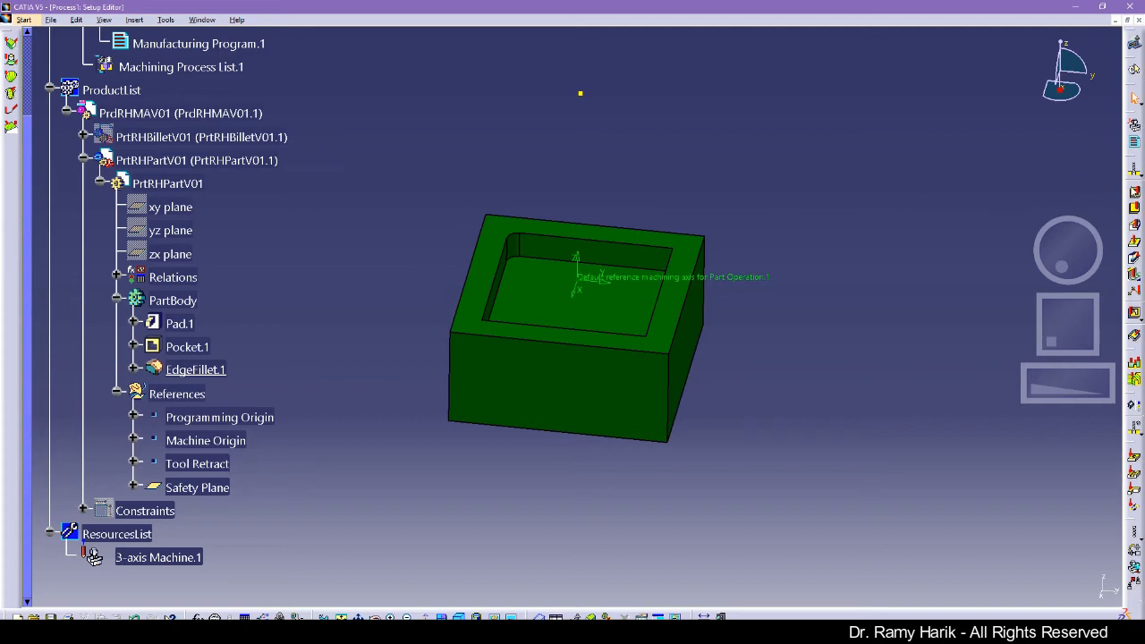
Float the machining operations toolbar beside the part and insert a Facing operation into Manufacturing Program.1.
left_click_drag(1134, 180, 931, 199)
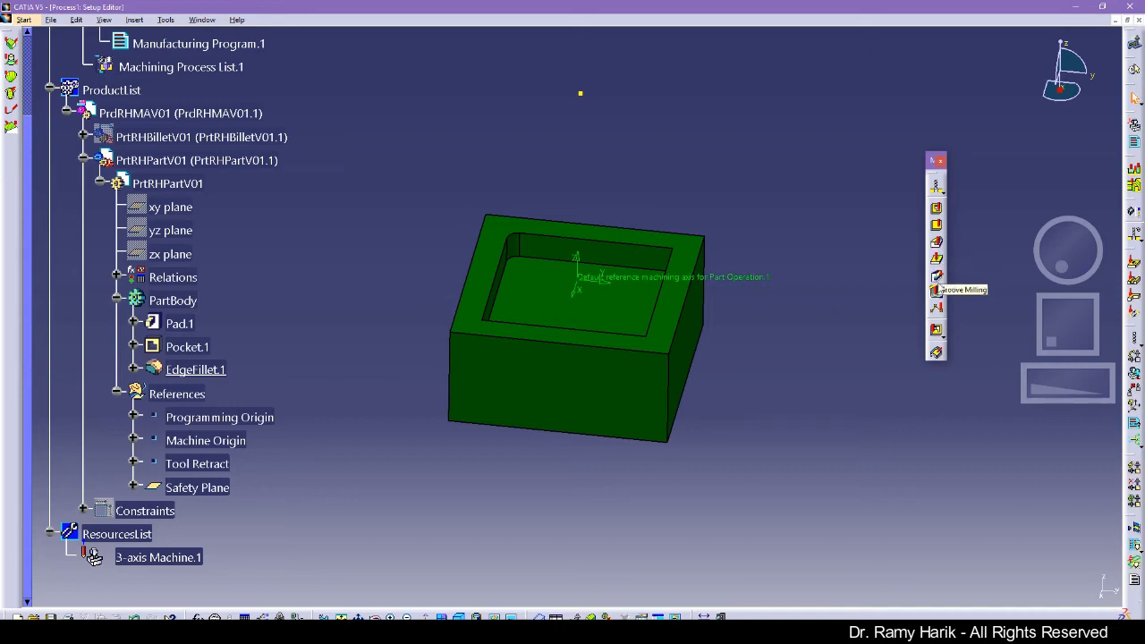
left_click(940, 337)
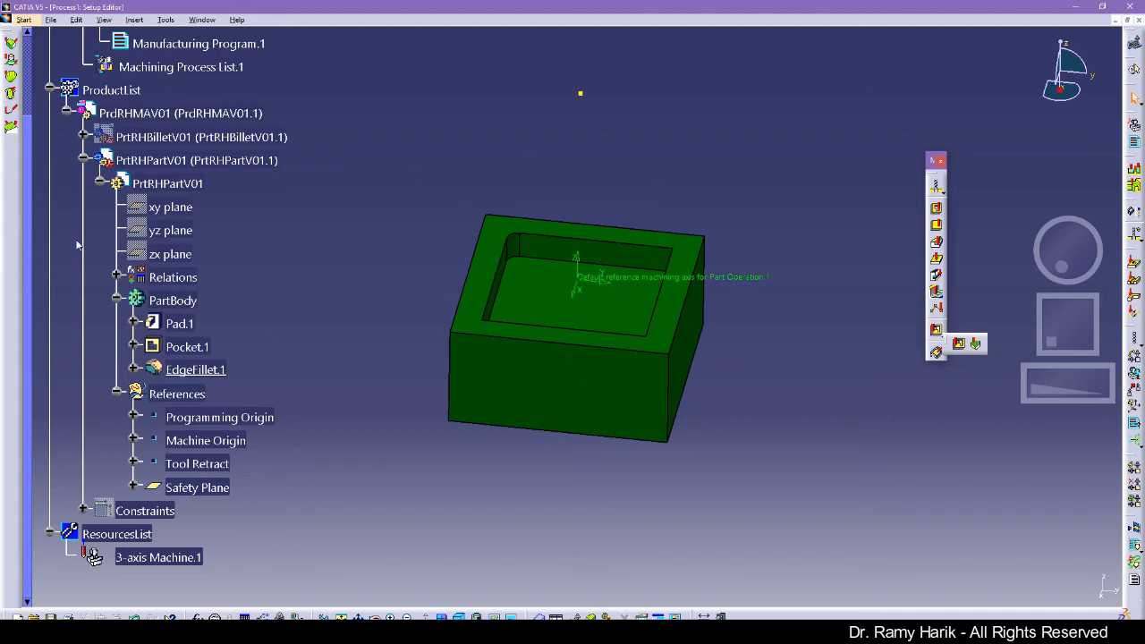
left_click_drag(27, 220, 26, 104)
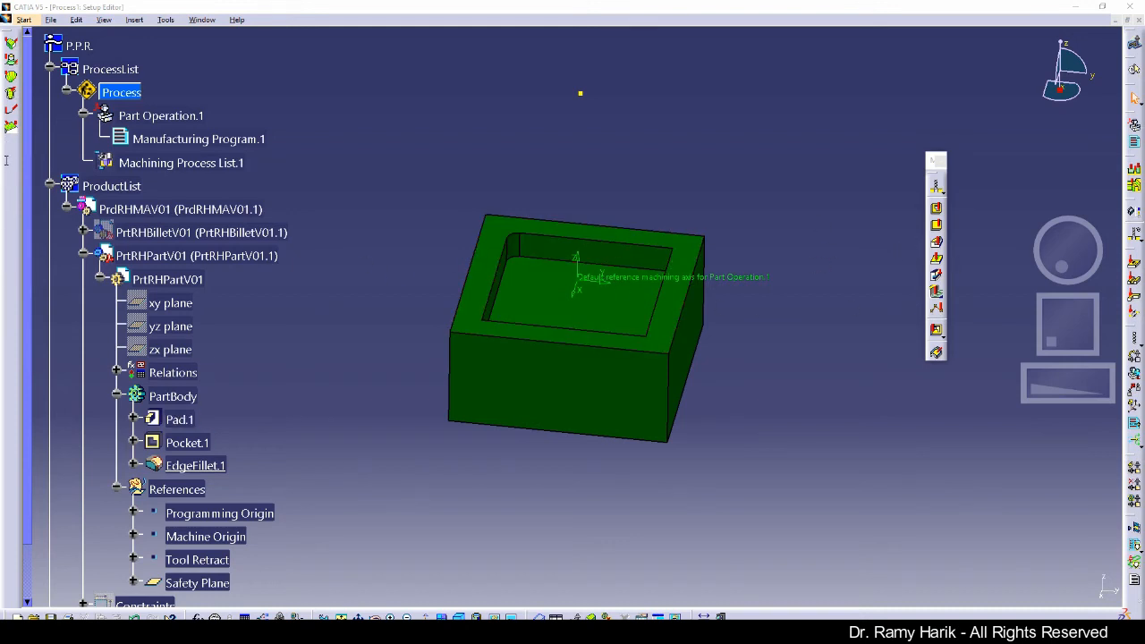
left_click(942, 227)
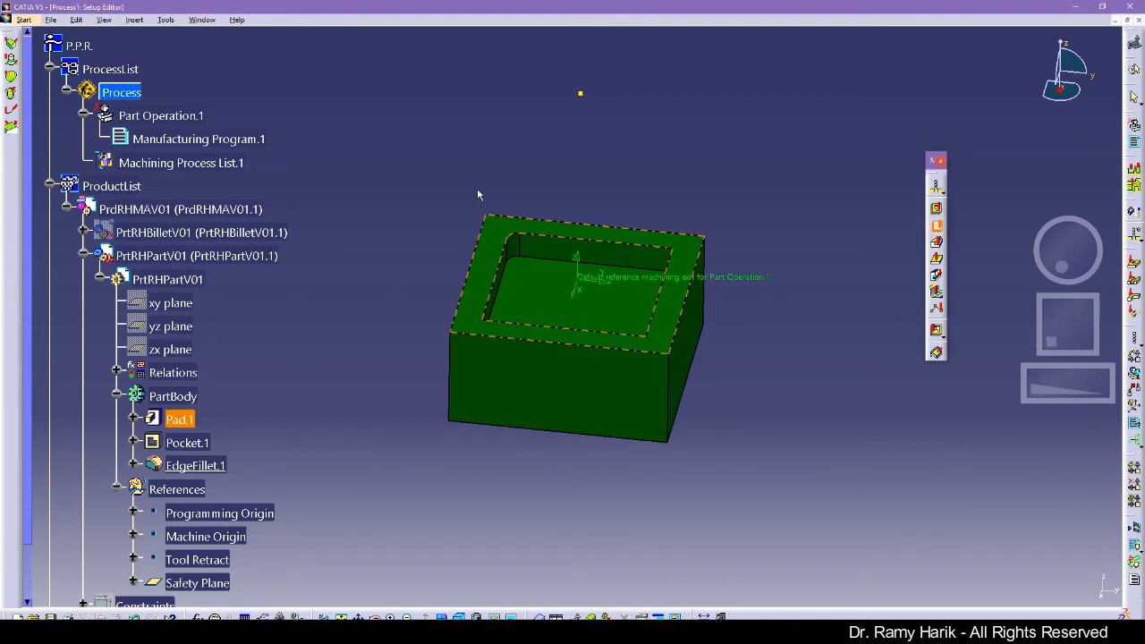
left_click(176, 142)
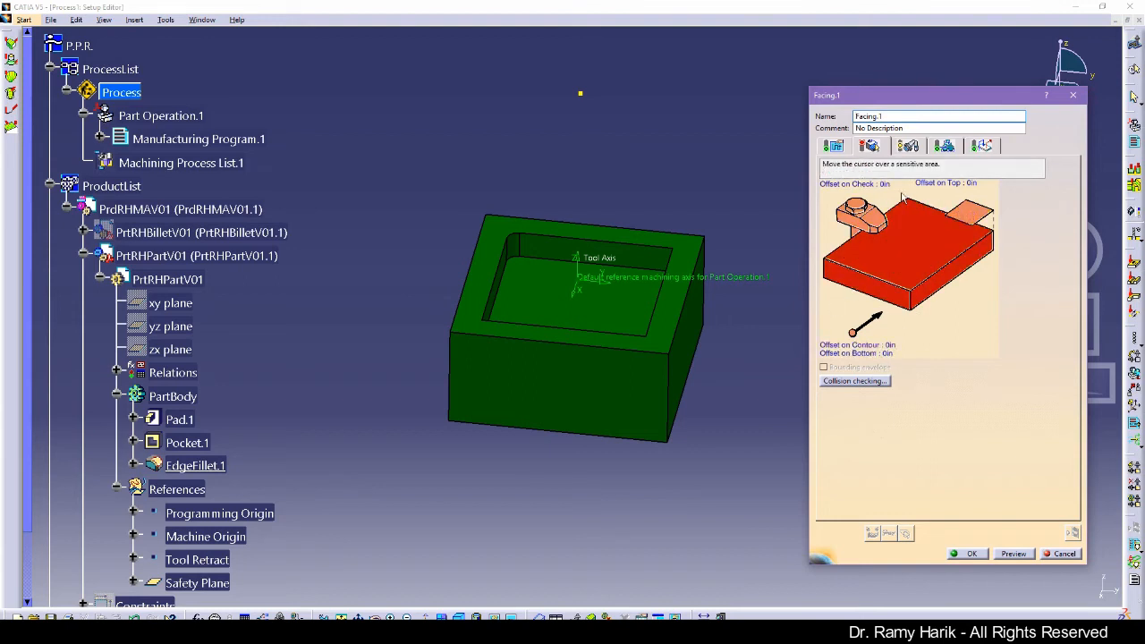
Review the facing operation's strategy, tool, feeds and speeds, and approach macro settings.
left_click(834, 146)
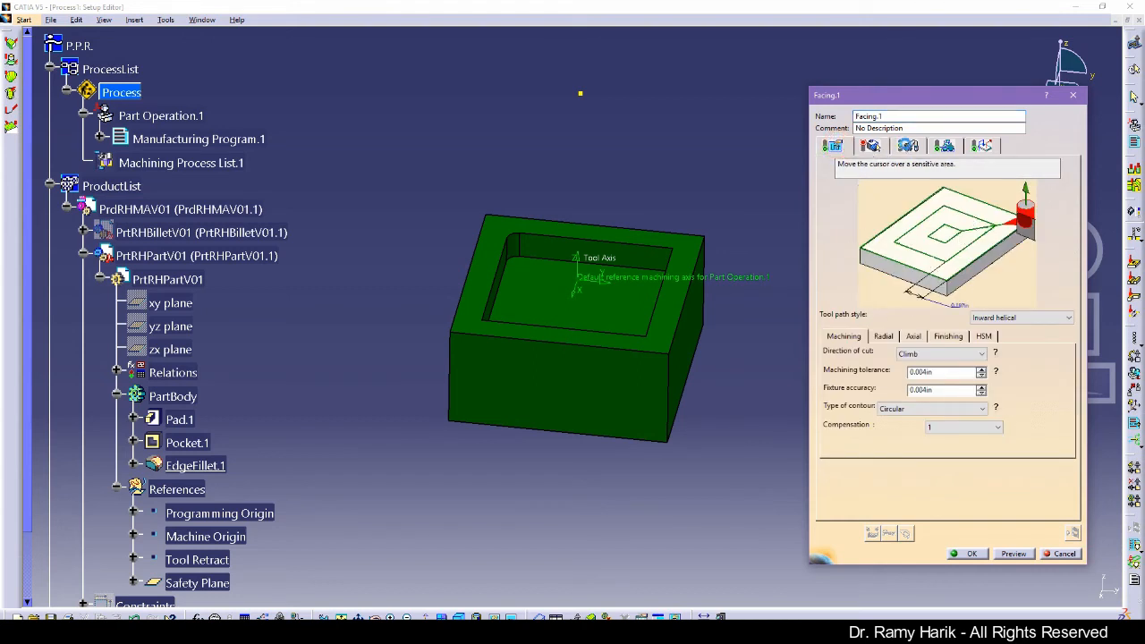
left_click(944, 146)
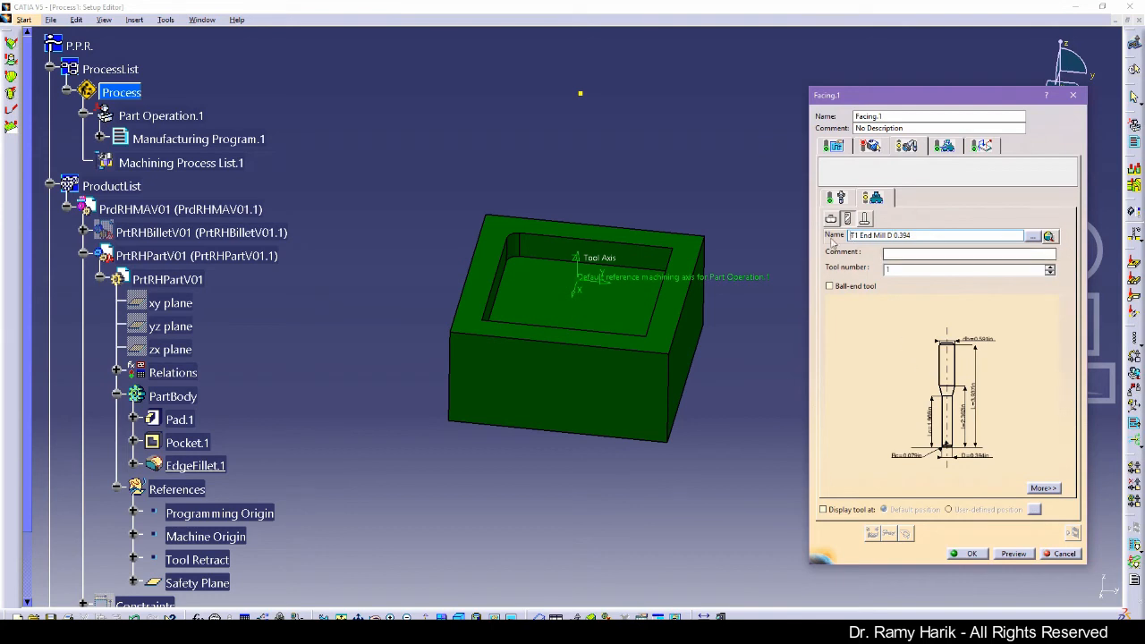
left_click(946, 146)
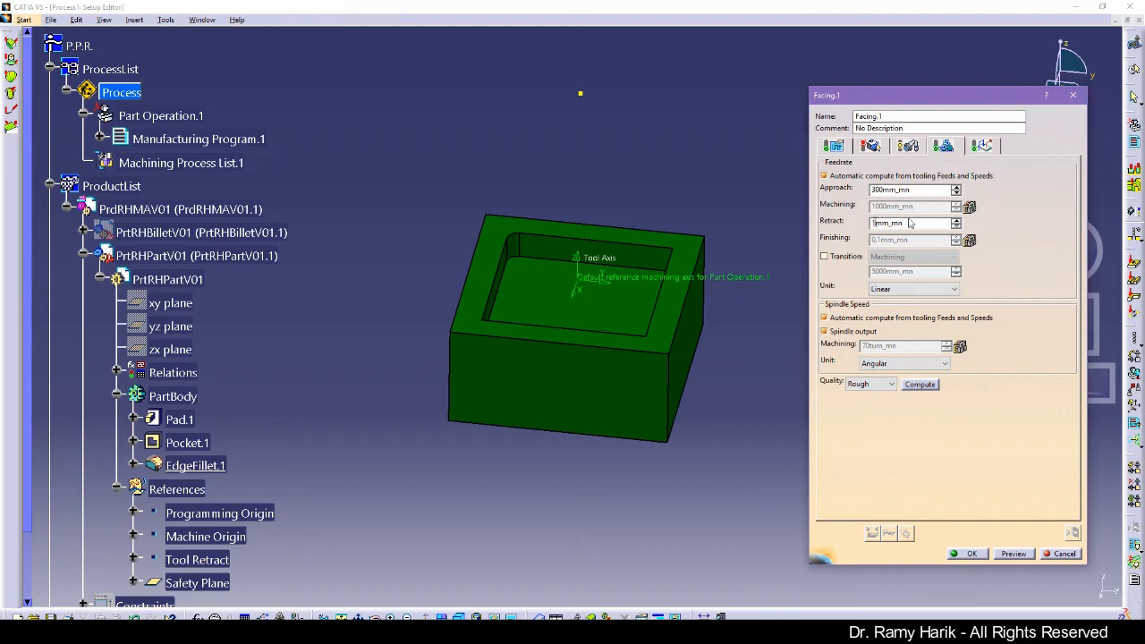
left_click(983, 147)
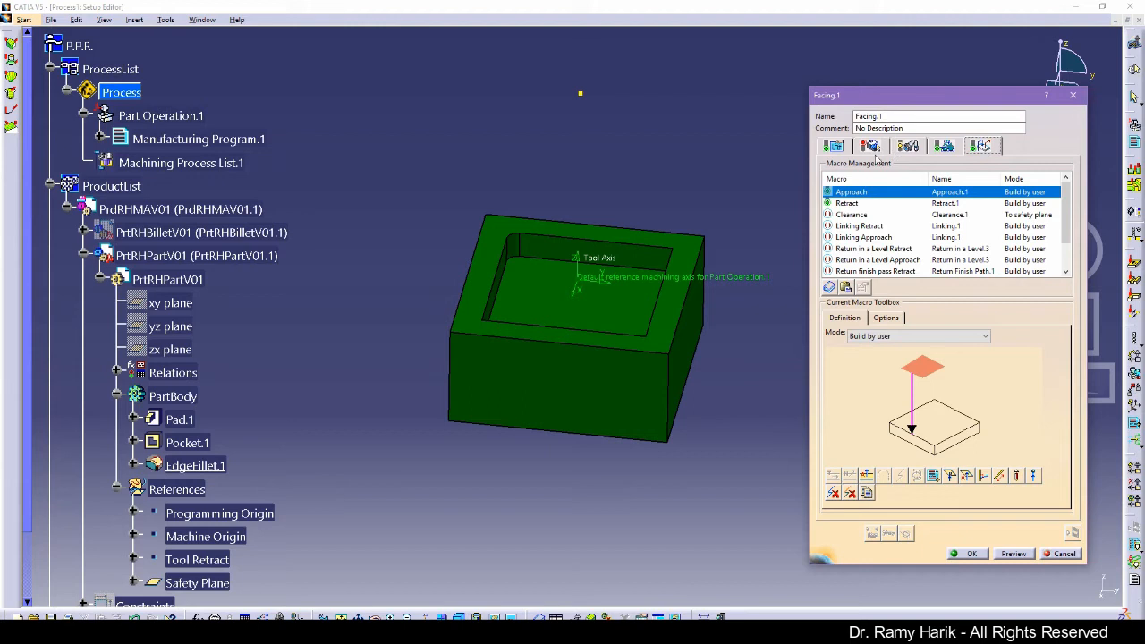
left_click(921, 336)
left_click(926, 347)
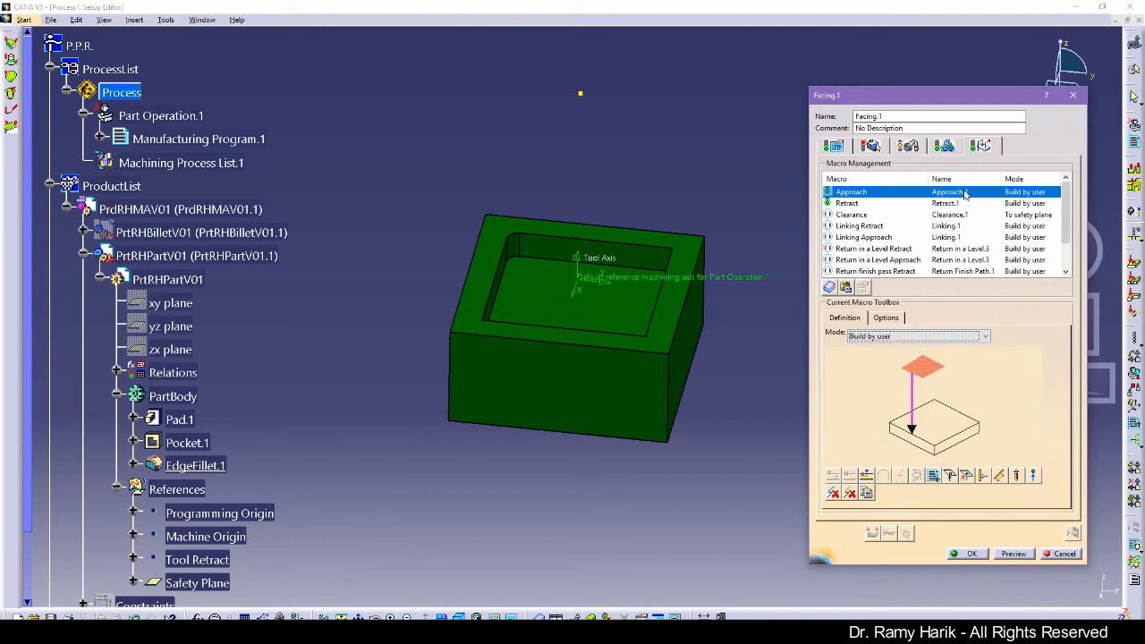
Define the facing operation's bottom geometry as the top rim face of the pocketed part.
left_click(879, 151)
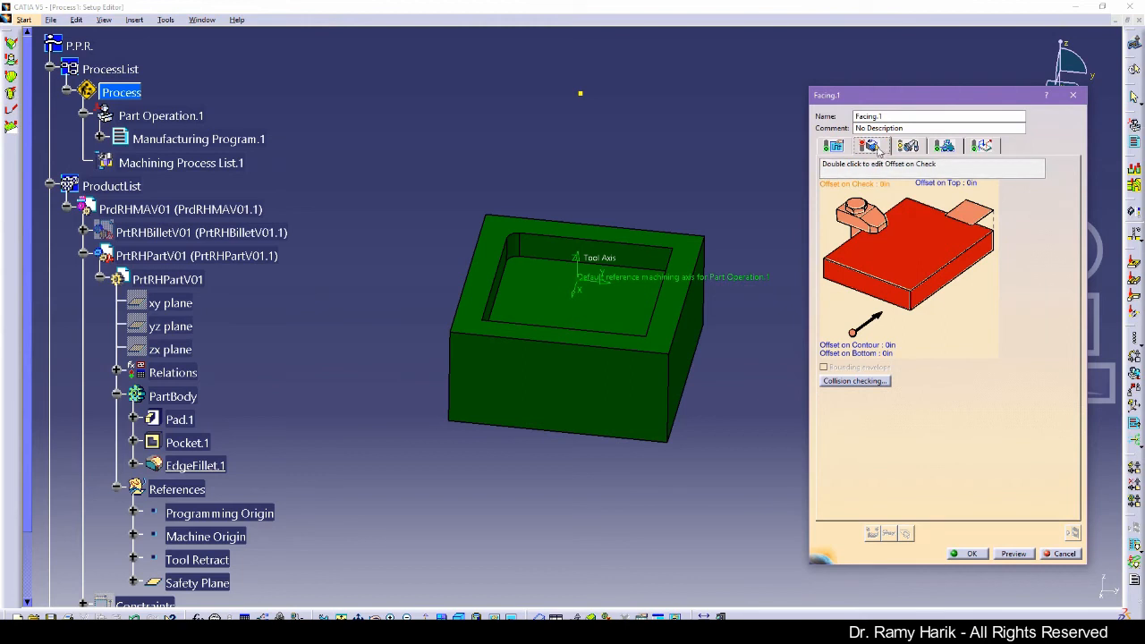
left_click(909, 273)
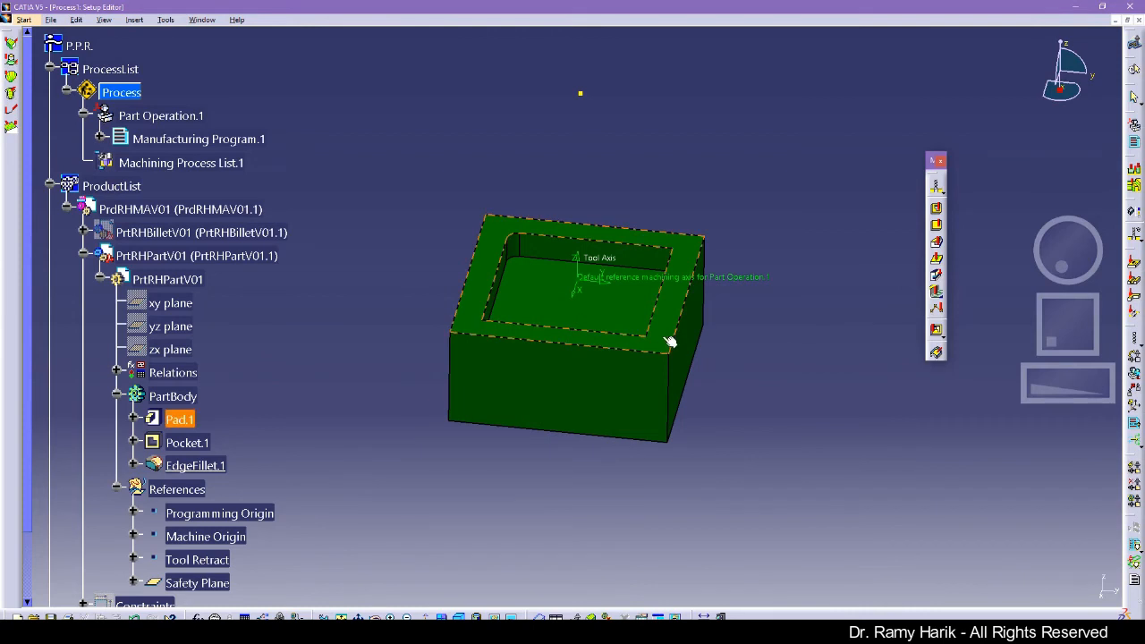
left_click(664, 338)
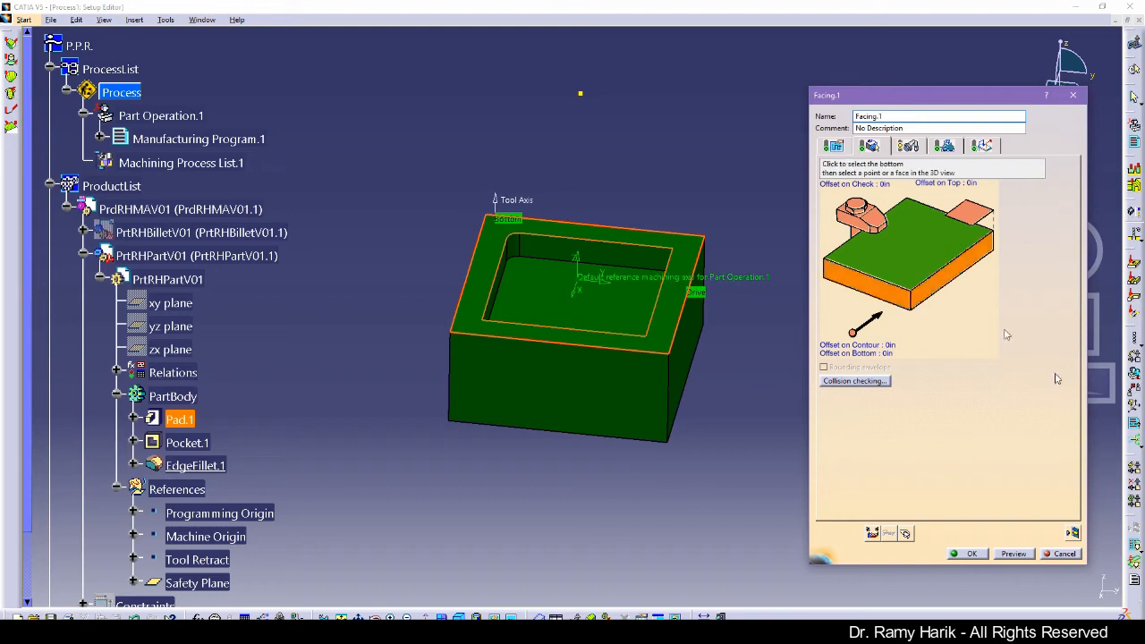
Replay the facing operation's end mill tool path over the part from its first position to the end.
left_click(1073, 535)
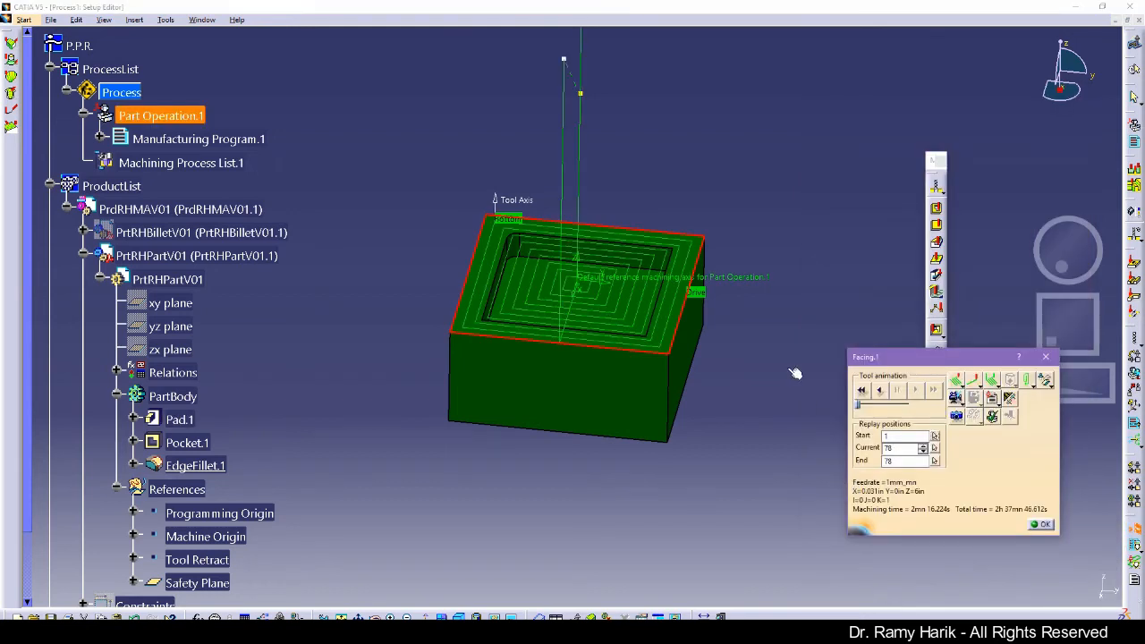
middle_click_drag(753, 275, 750, 331)
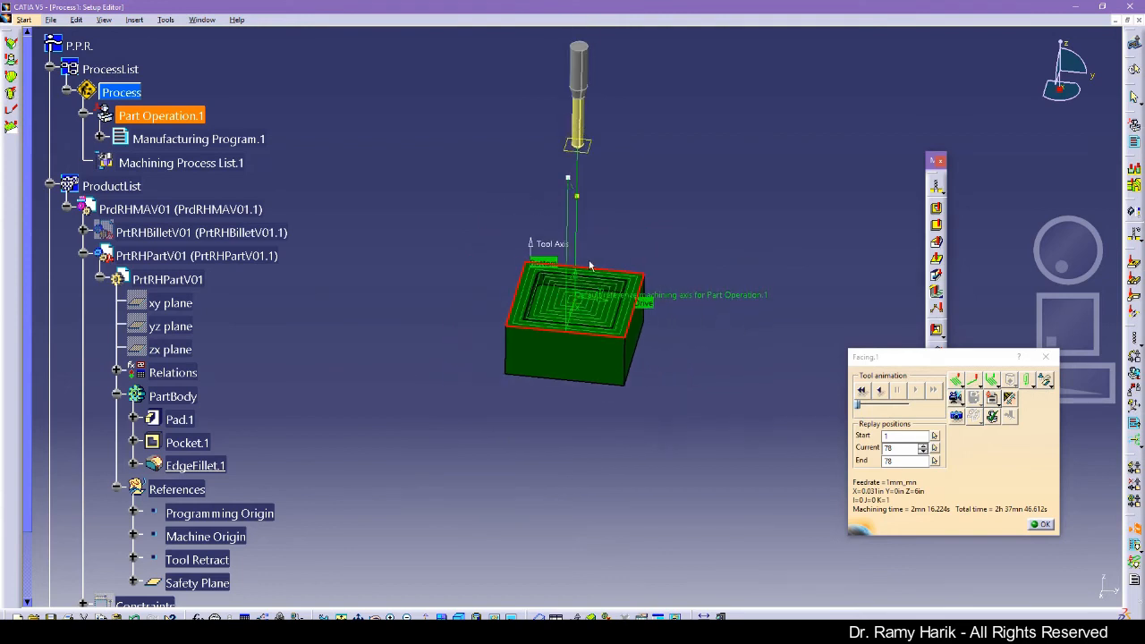
left_click(863, 392)
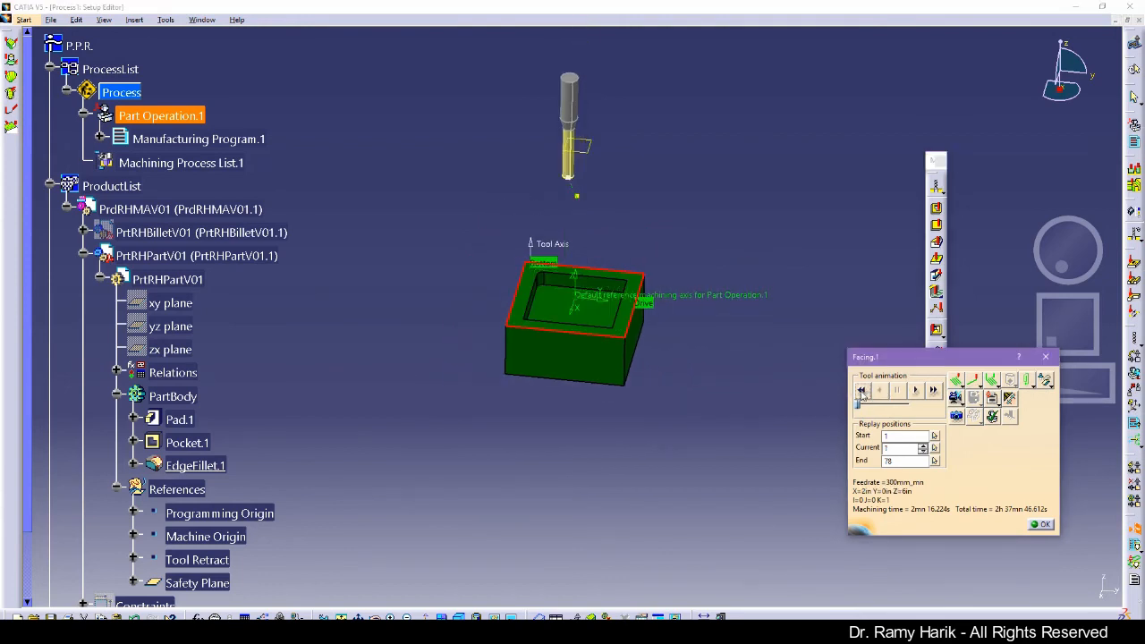
left_click(915, 391)
middle_click_drag(598, 460, 614, 340)
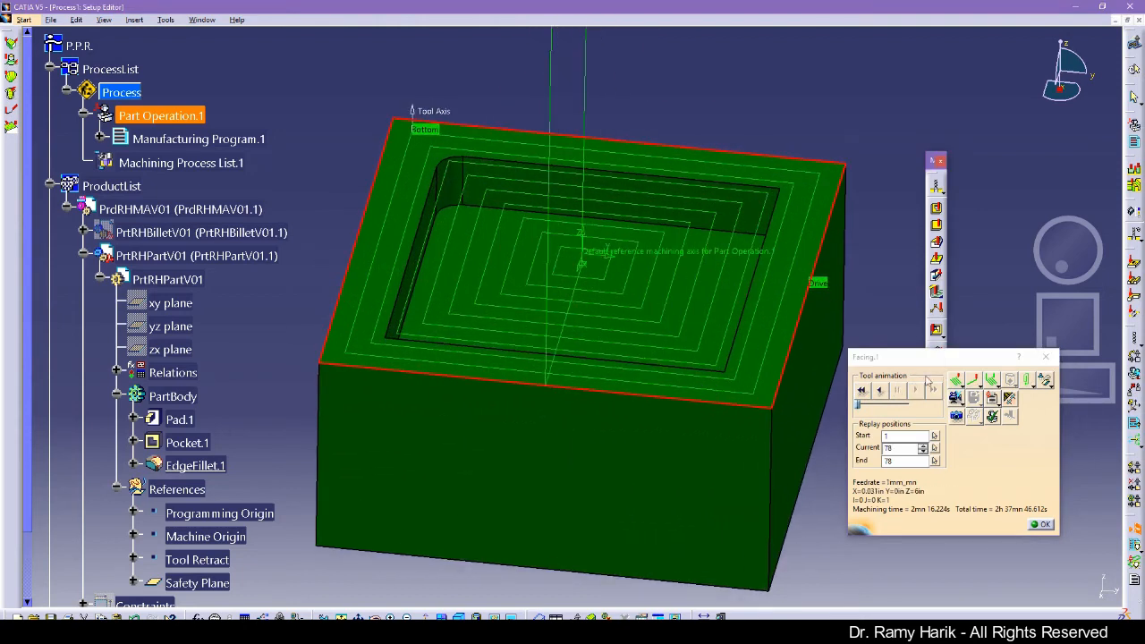
Run the material-removal video simulation of the end mill facing, inspect the machined stock and close the replay.
left_click(956, 398)
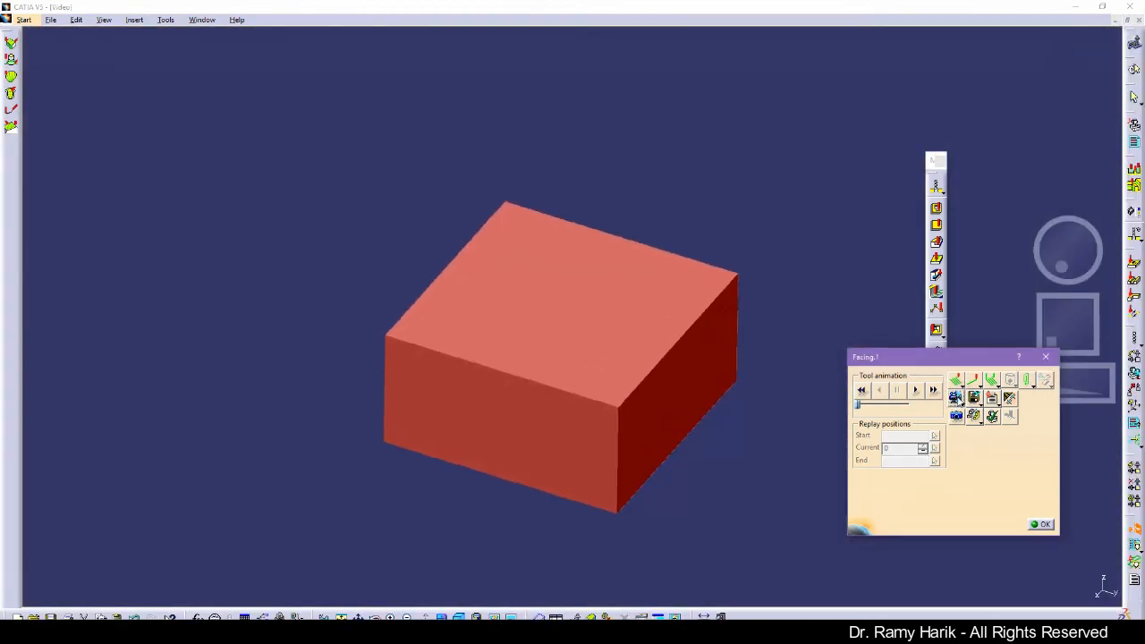
left_click(915, 392)
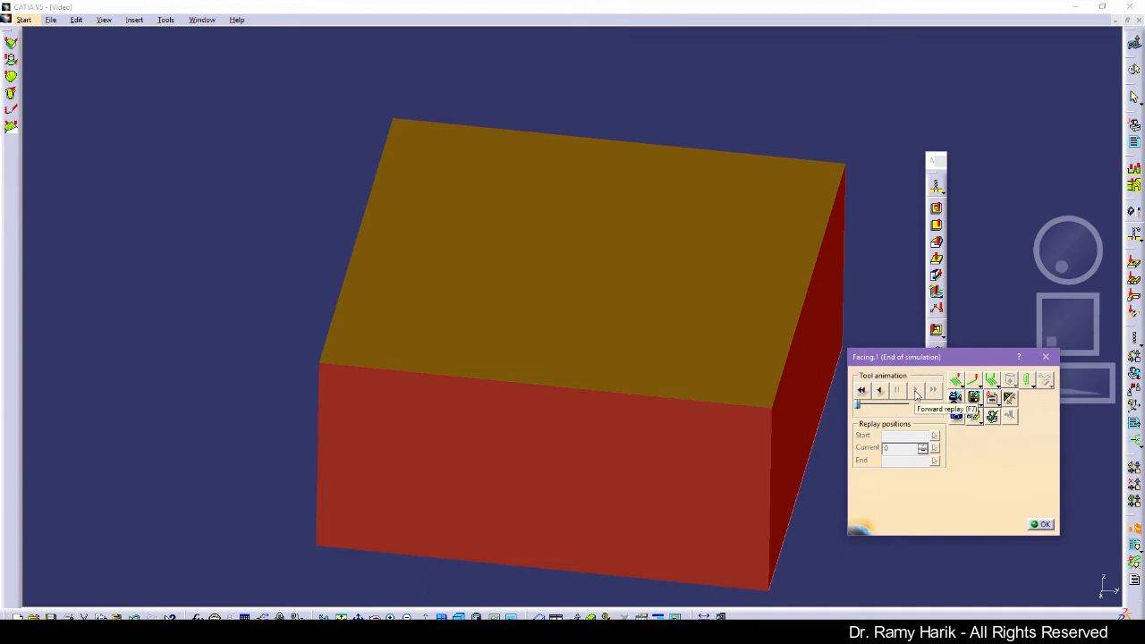
middle_click_drag(653, 359, 563, 355)
middle_click_drag(330, 155, 342, 150)
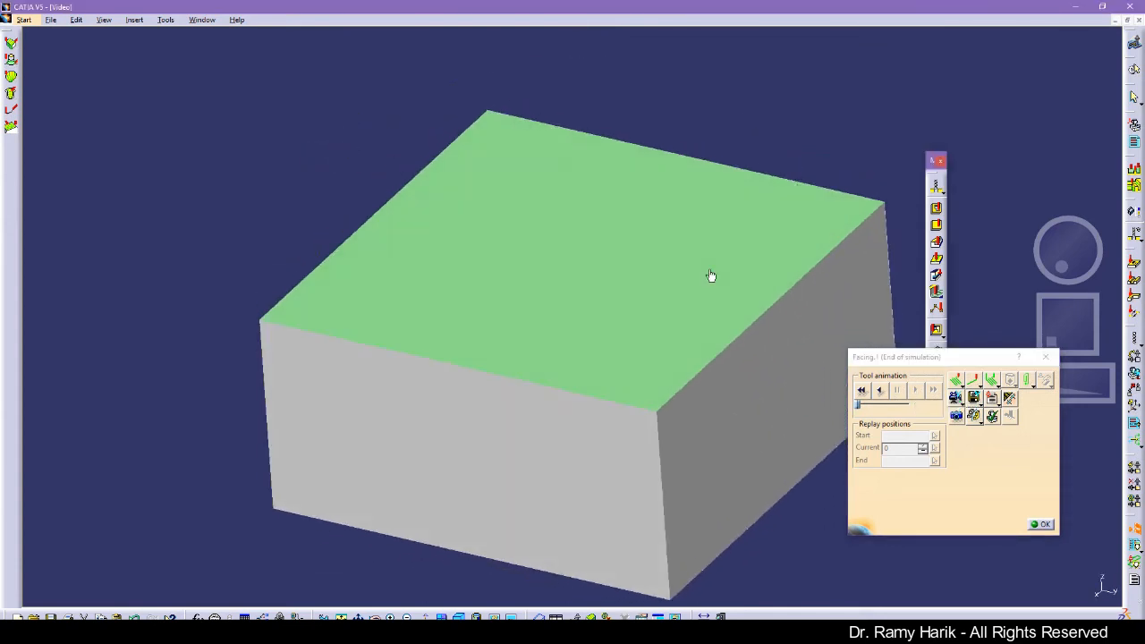
left_click(1042, 525)
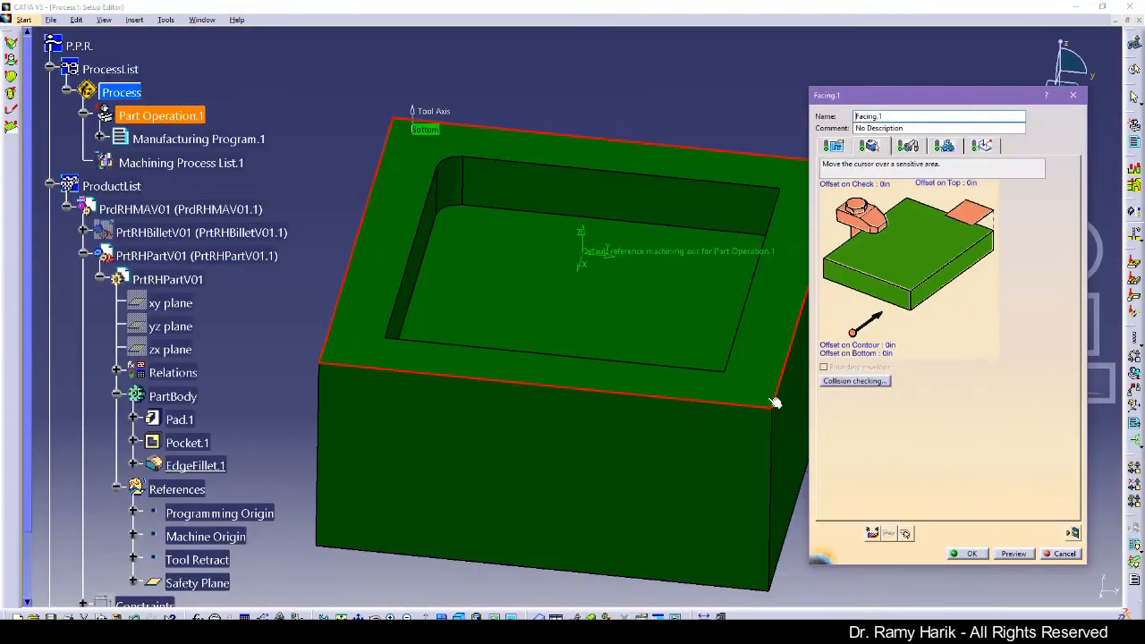
Change the facing operation's tool to a face mill and replay the tool path from its first position.
left_click(908, 146)
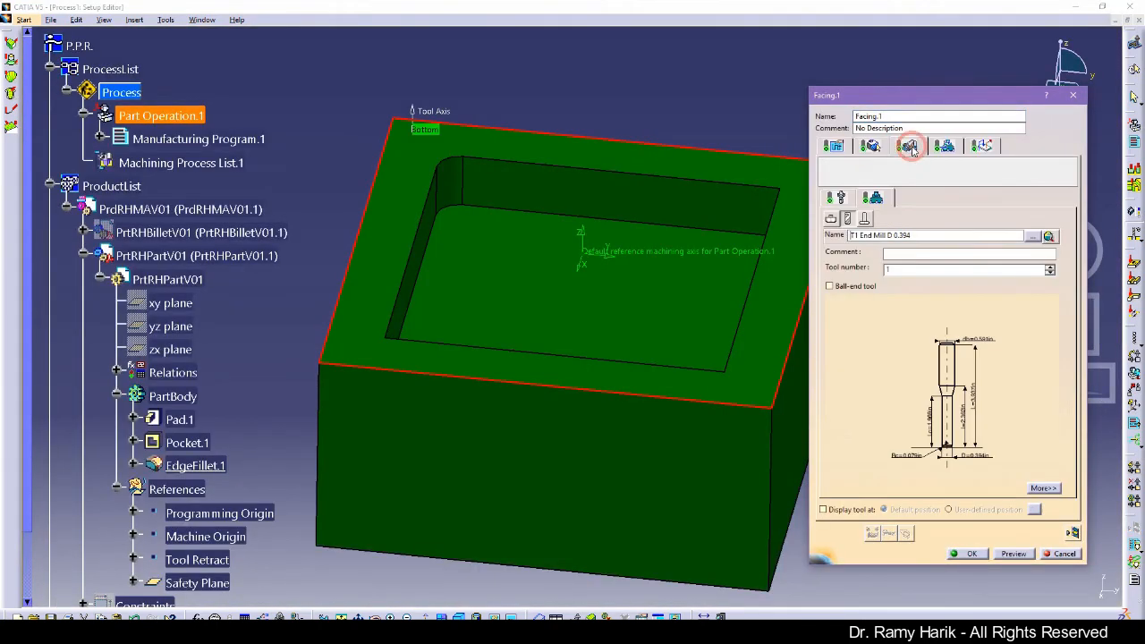
left_click(831, 221)
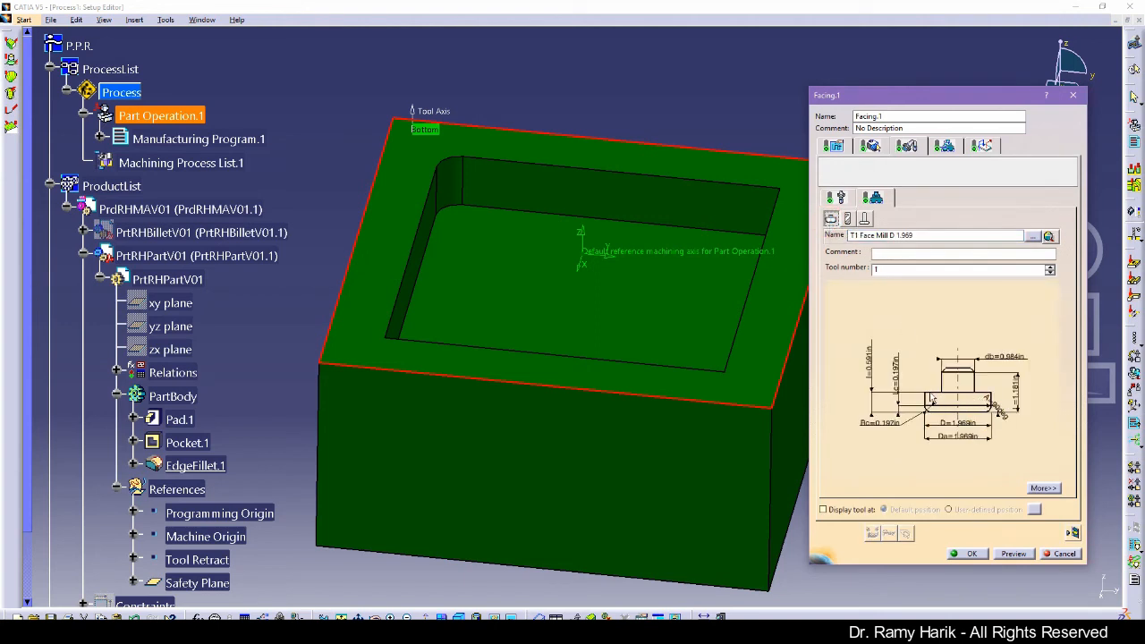
left_click(1073, 534)
left_click(862, 390)
middle_click_drag(748, 329, 739, 435)
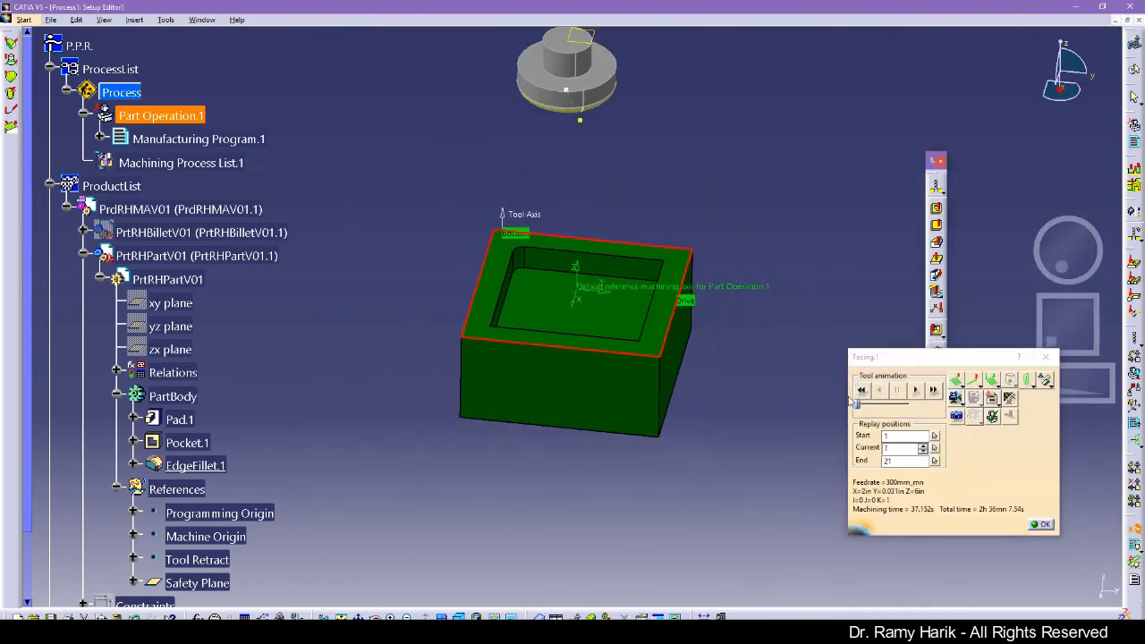
left_click(918, 391)
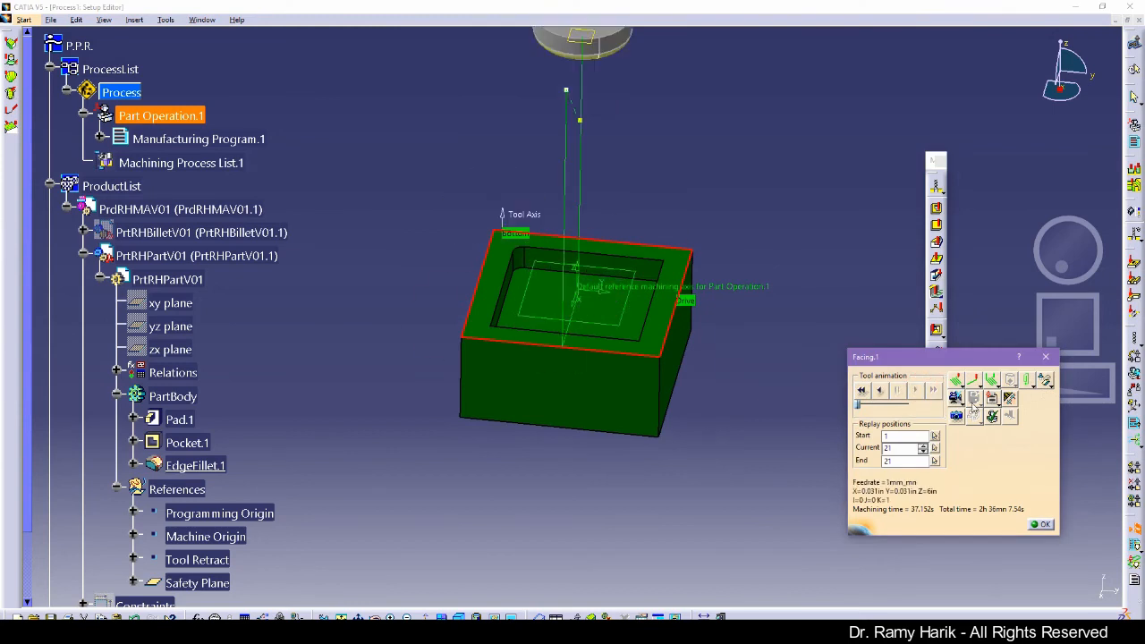
Run the video simulation of the face mill removing material, inspect the stock and return to the Facing.1 definition.
left_click(957, 398)
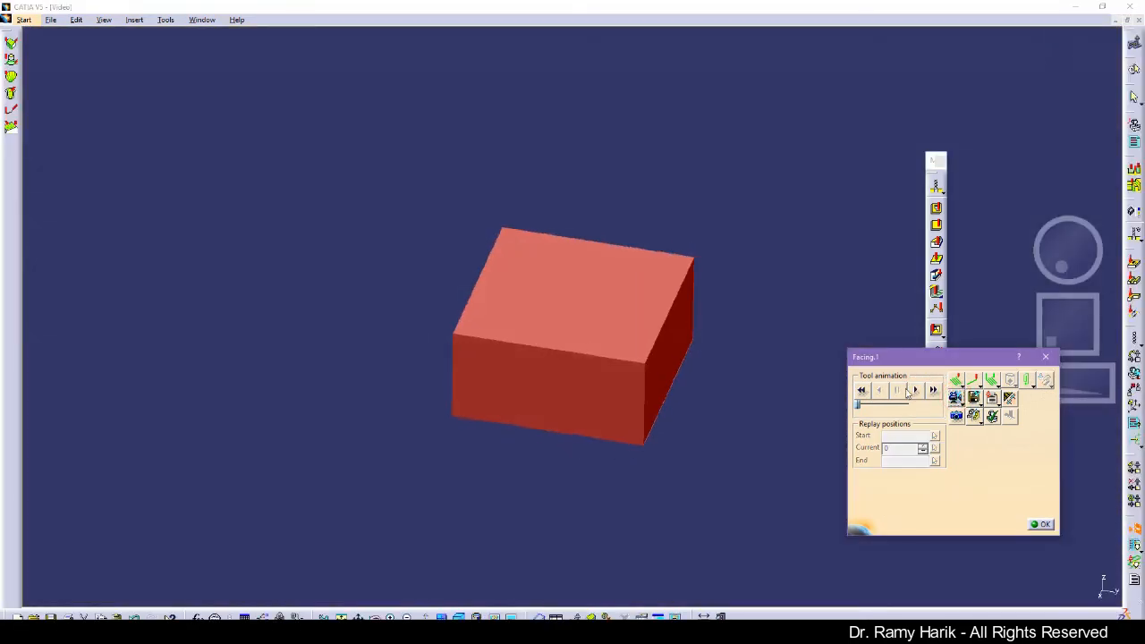
left_click(916, 391)
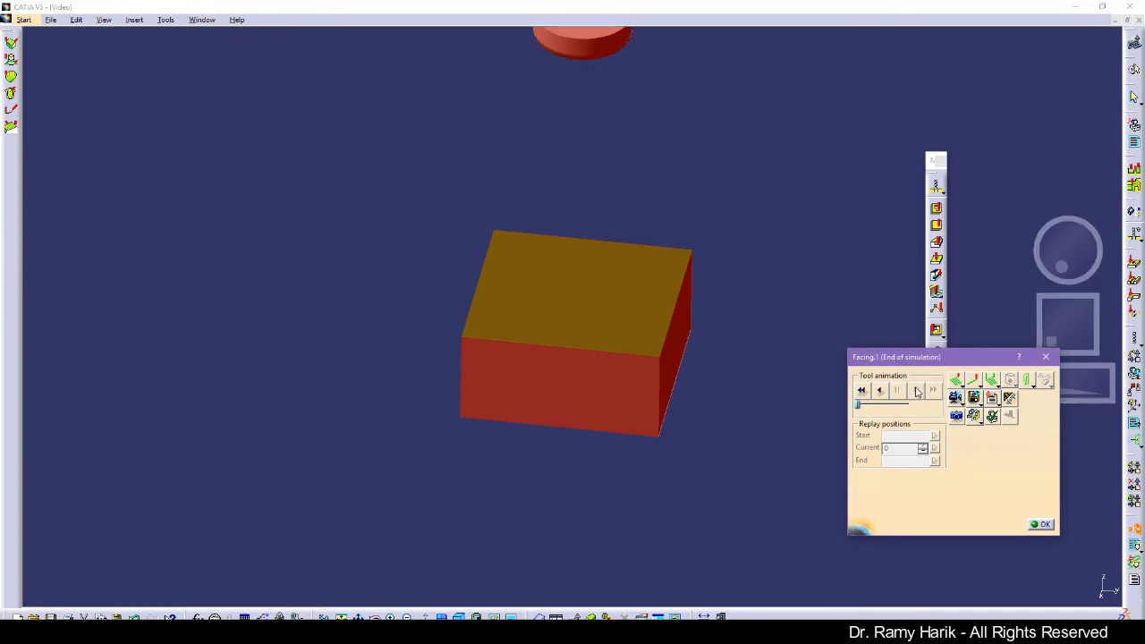
middle_click_drag(568, 402, 488, 380)
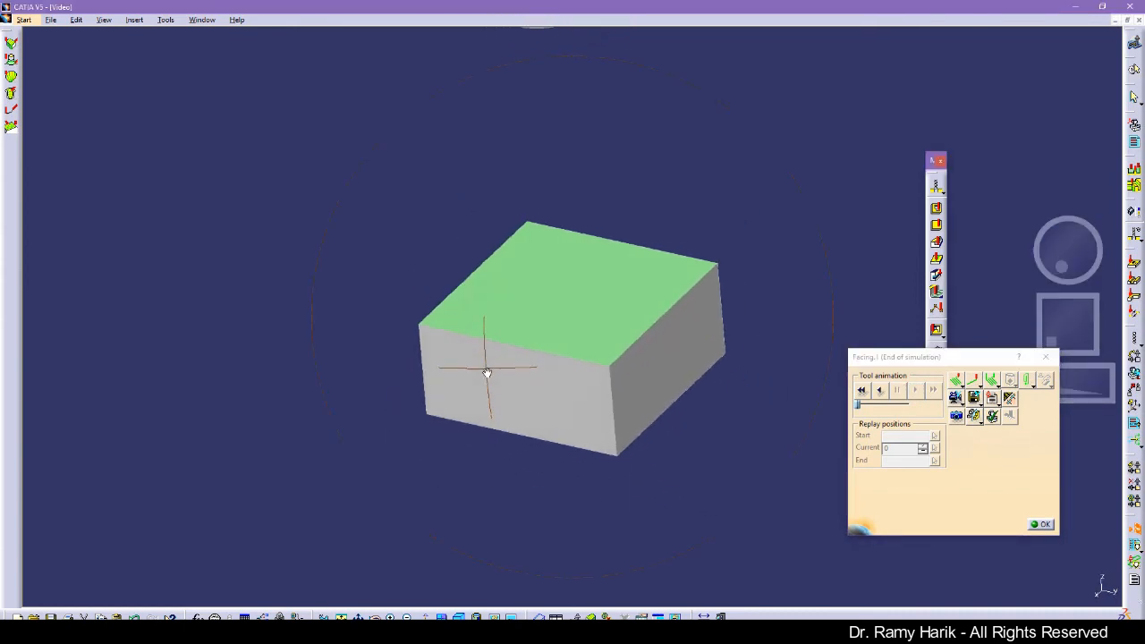
left_click(1038, 524)
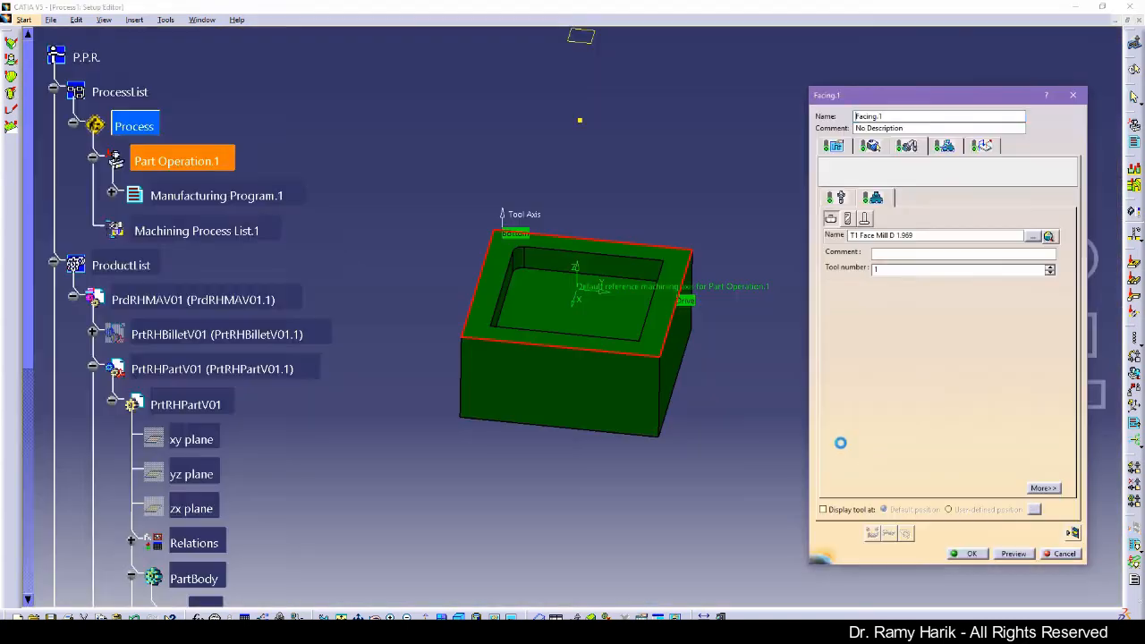
Try the Back and forth and One-Way tool path styles for the facing operation, ending on Back and forth.
left_click(836, 147)
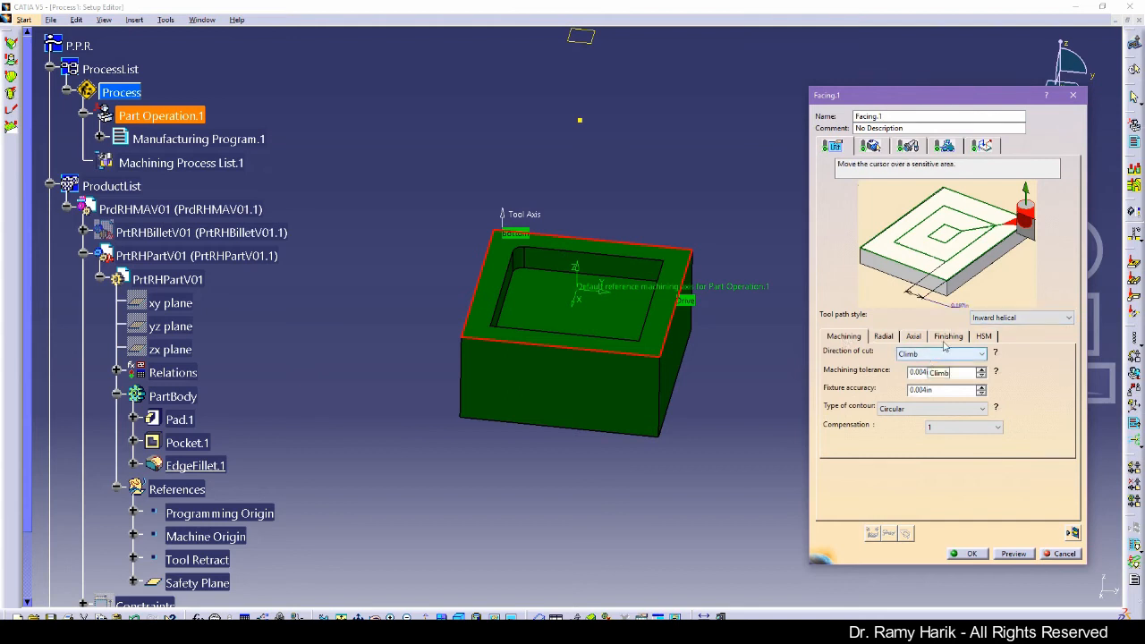
left_click(1006, 318)
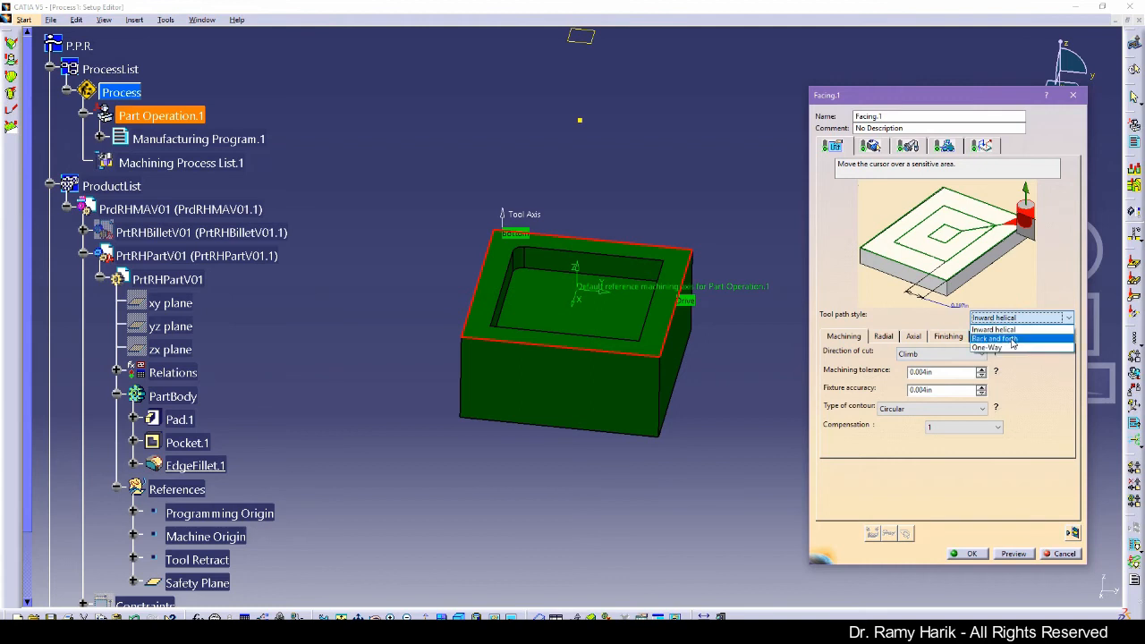
left_click(1013, 339)
left_click(1020, 319)
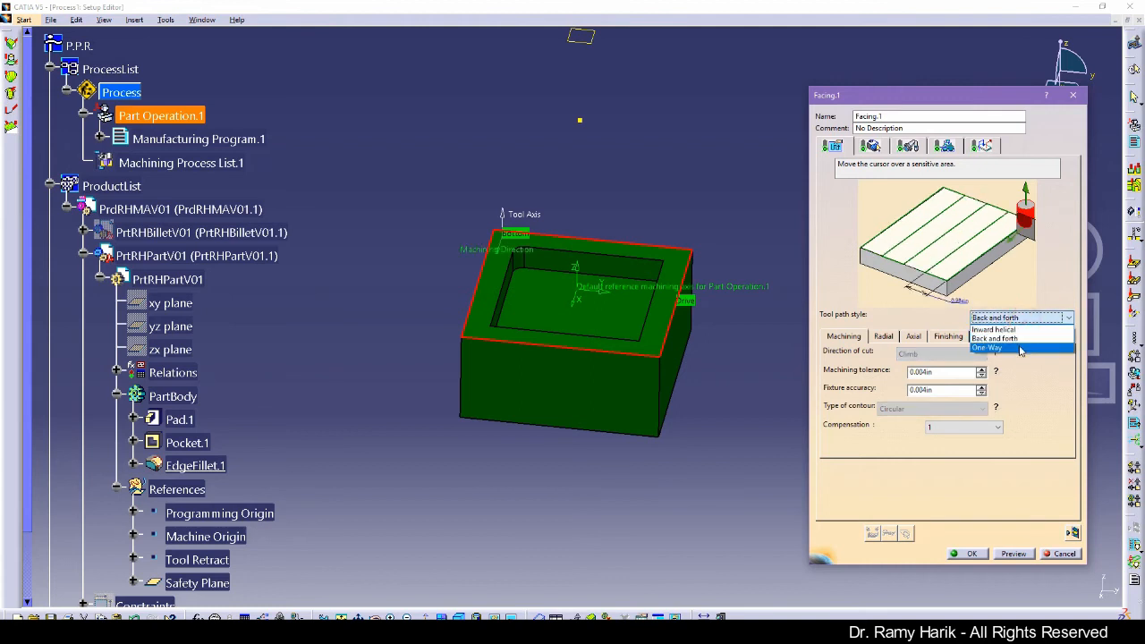
left_click(1020, 348)
left_click(1027, 320)
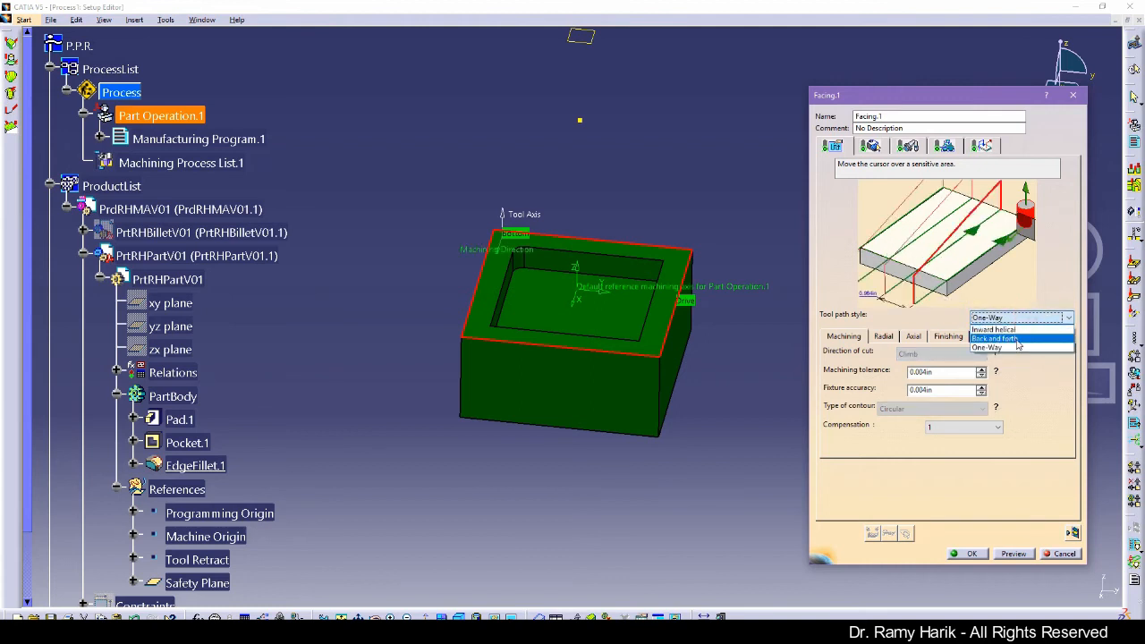
left_click(1018, 340)
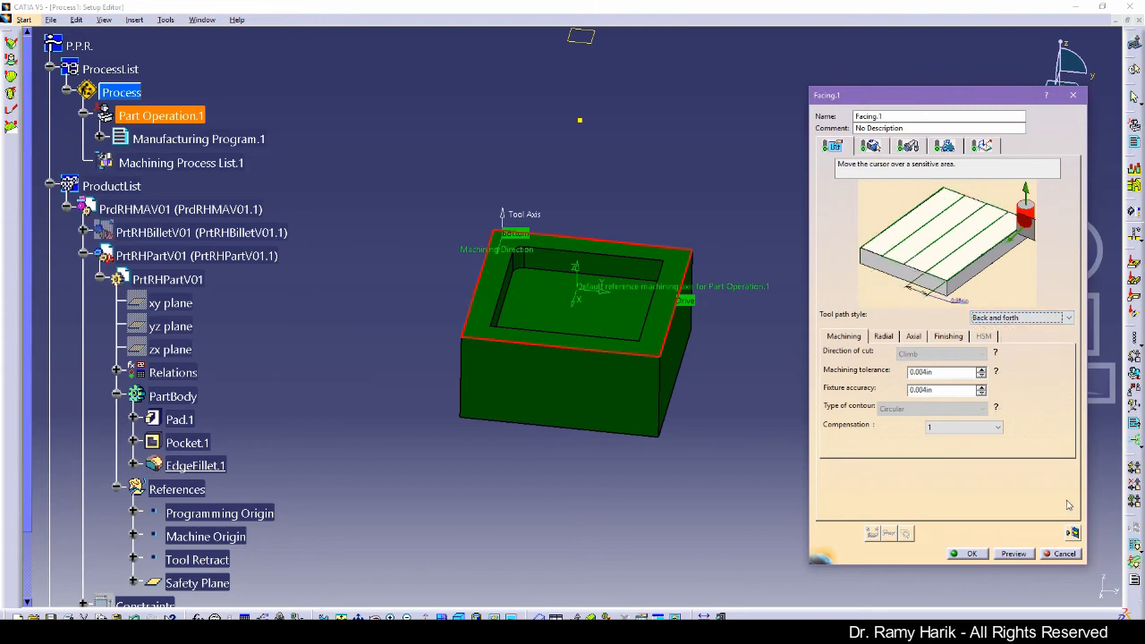
Replay the Back and forth tool path, moving the face mill through its positions one at a time from the start.
left_click(1073, 534)
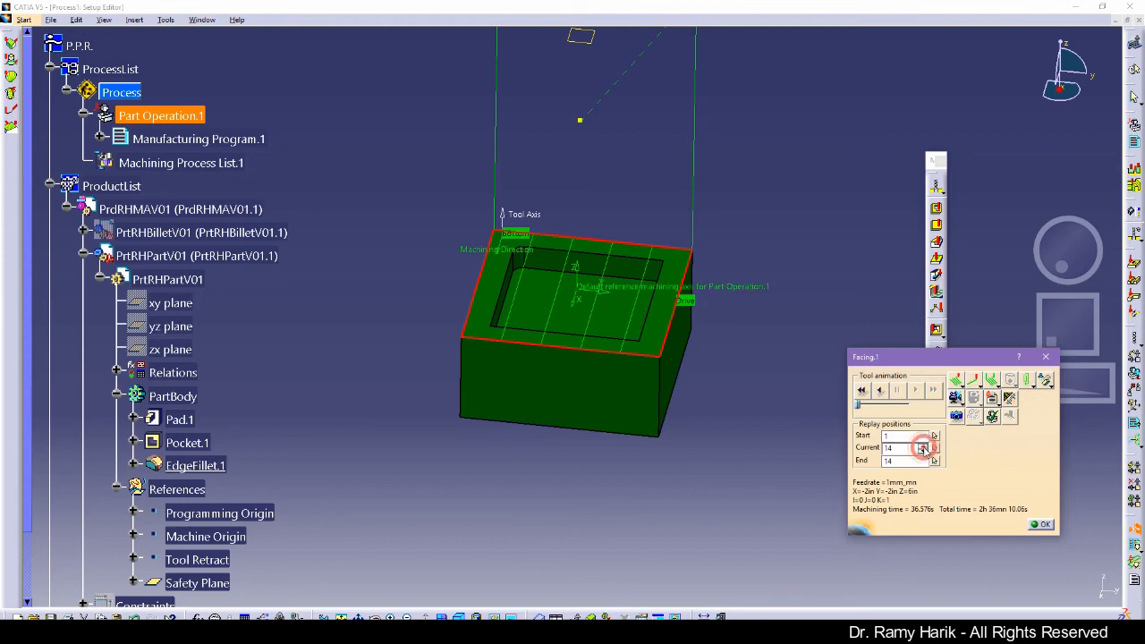
left_click(923, 450)
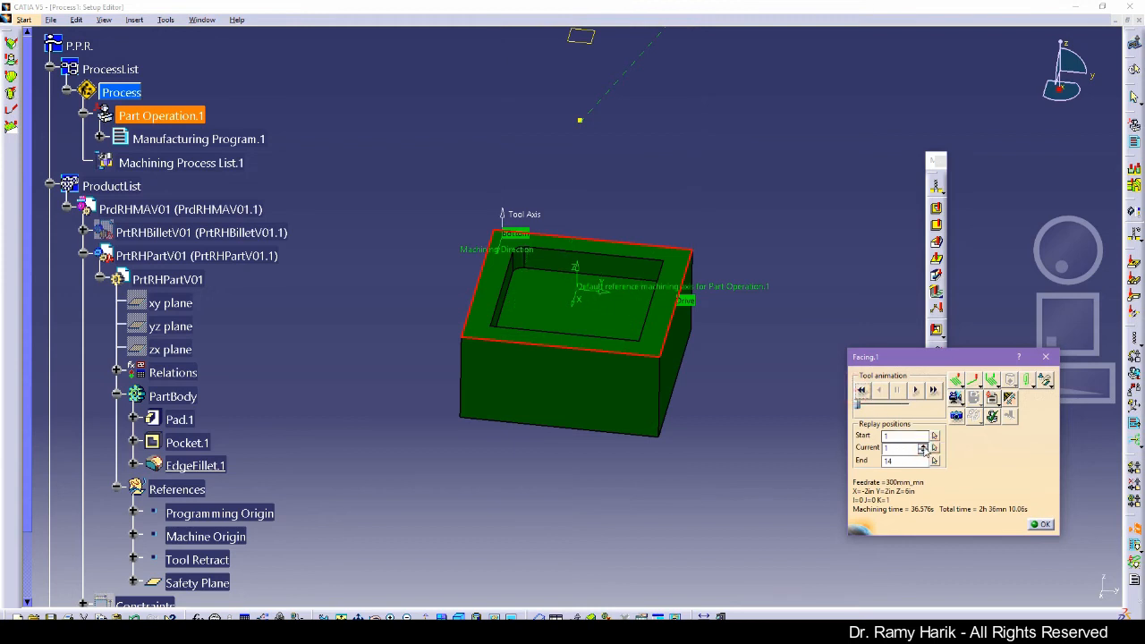
left_click(923, 446)
left_click(923, 447)
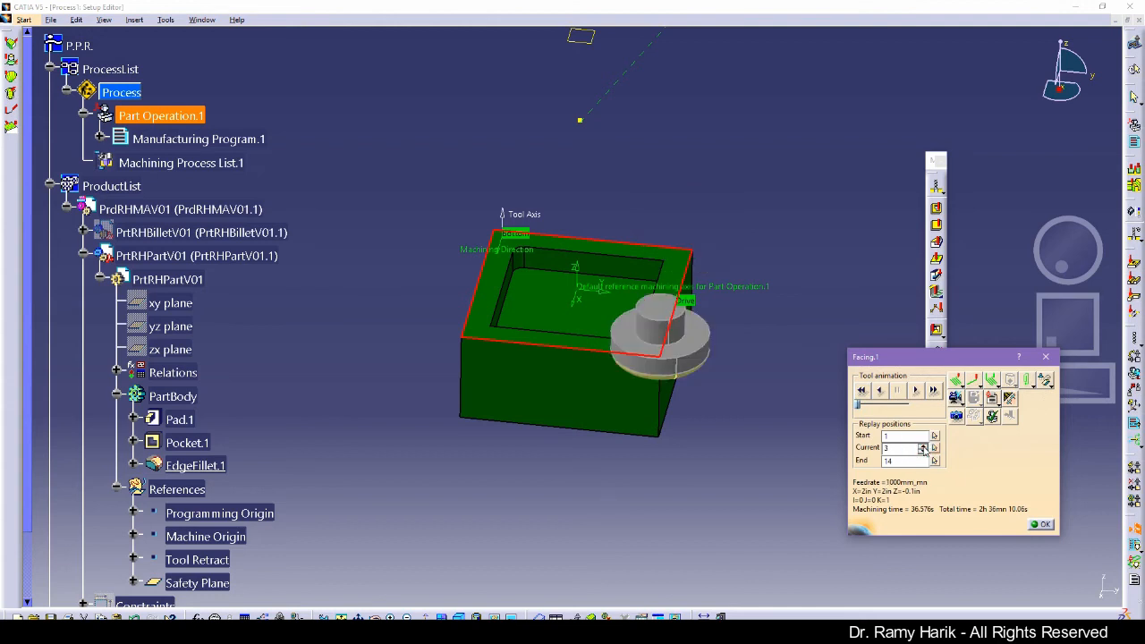
left_click(923, 447)
left_click(923, 446)
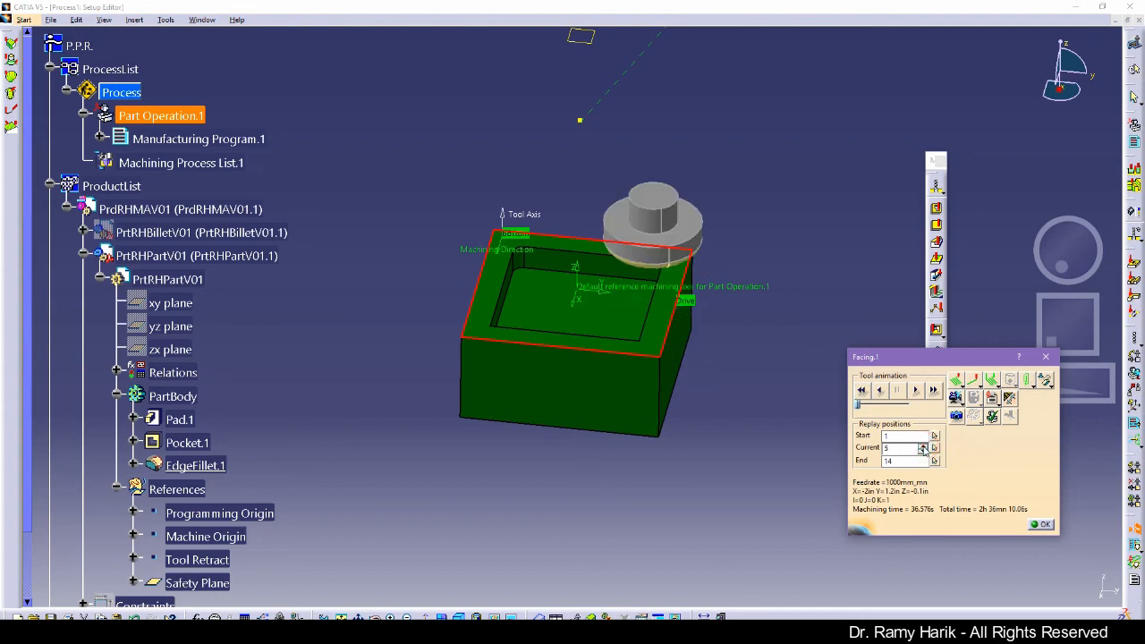
left_click(922, 447)
left_click(923, 446)
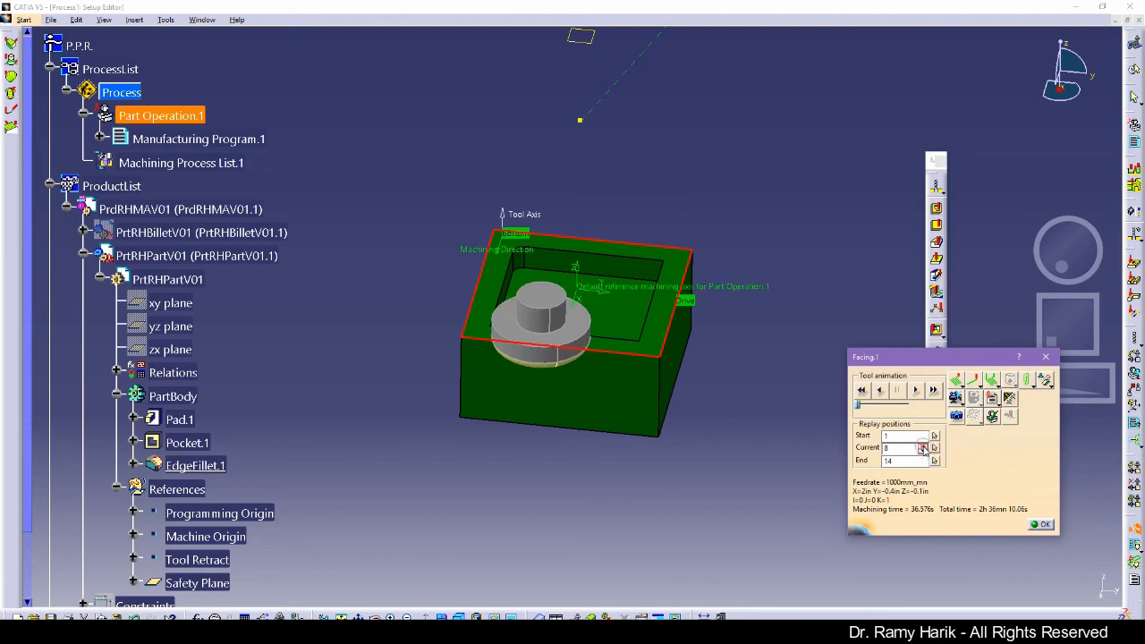
left_click(923, 446)
left_click(922, 447)
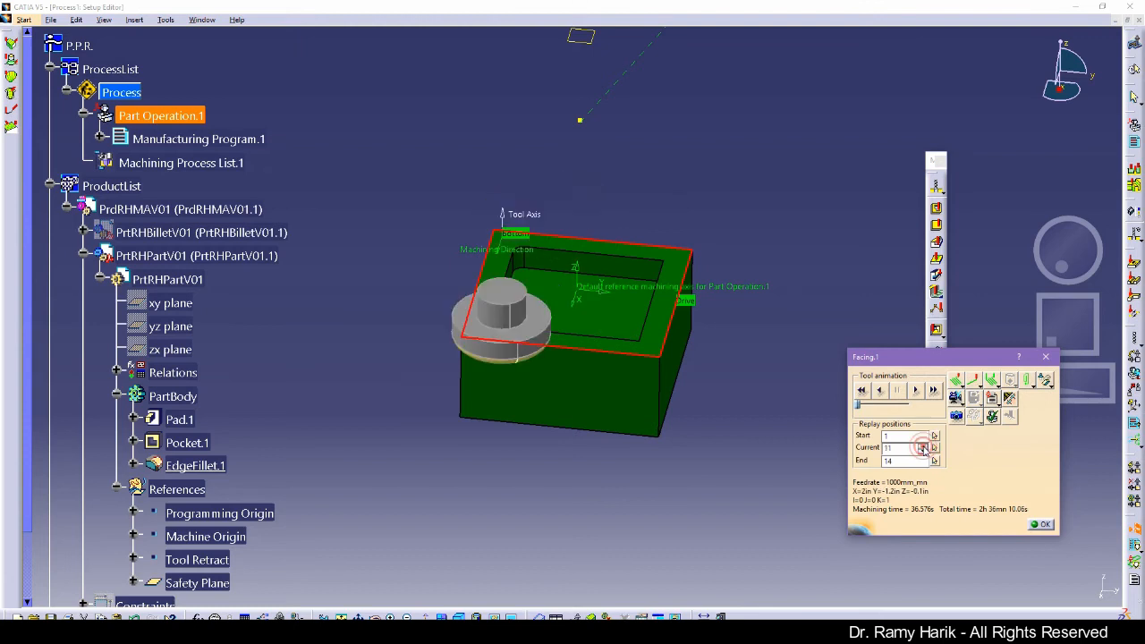
left_click(923, 446)
left_click(922, 450)
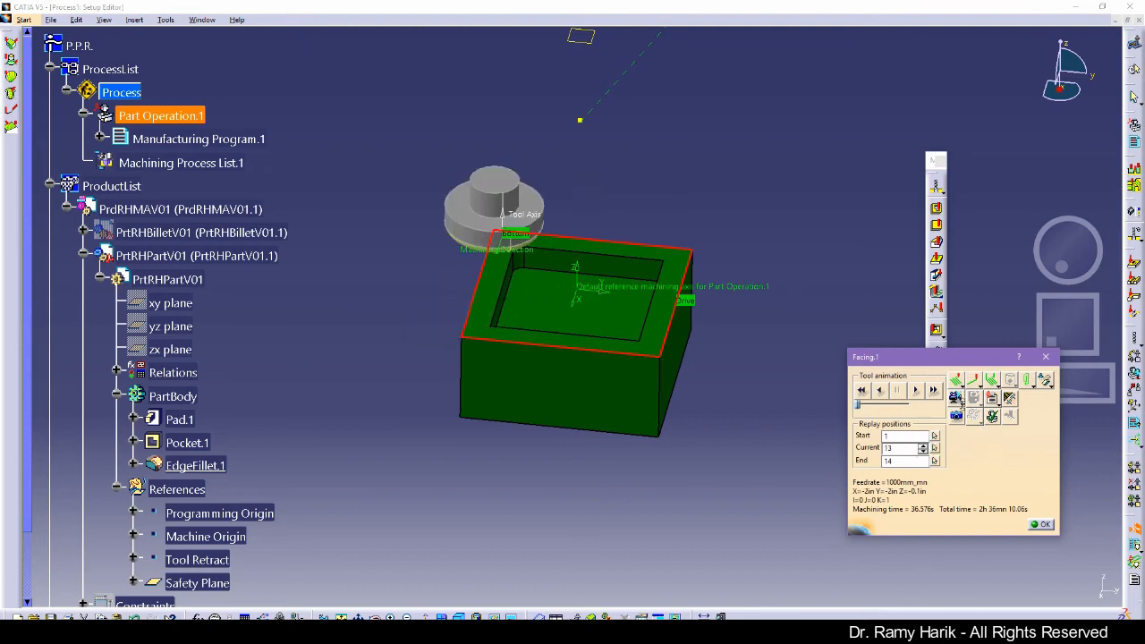
Run the video simulation of the Back and forth facing pass and close the replay.
left_click(956, 397)
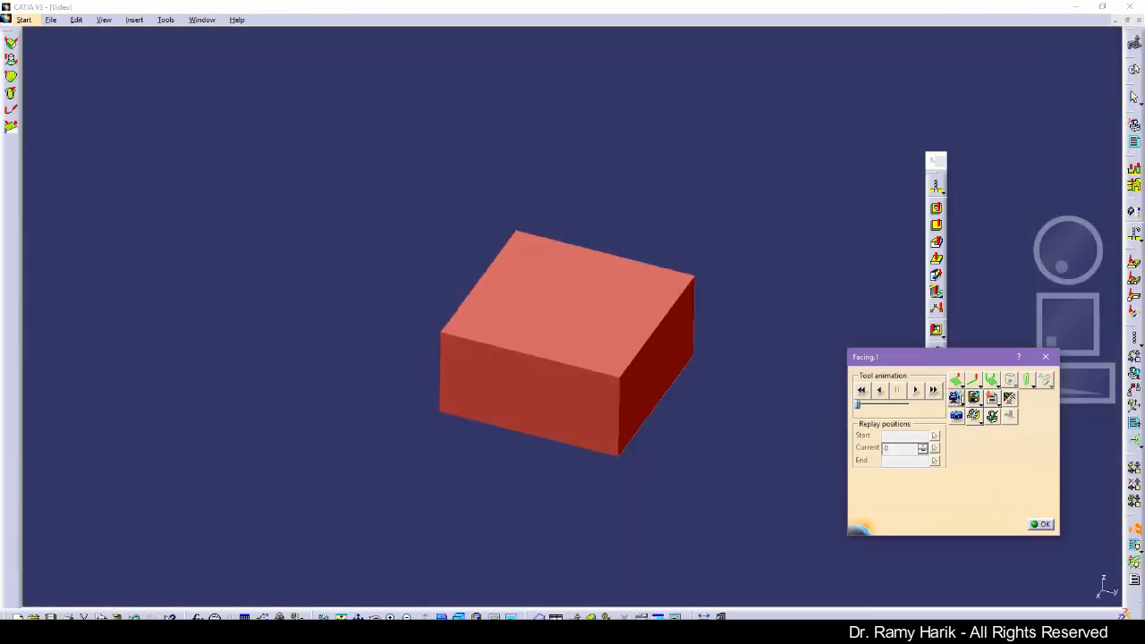
left_click(921, 392)
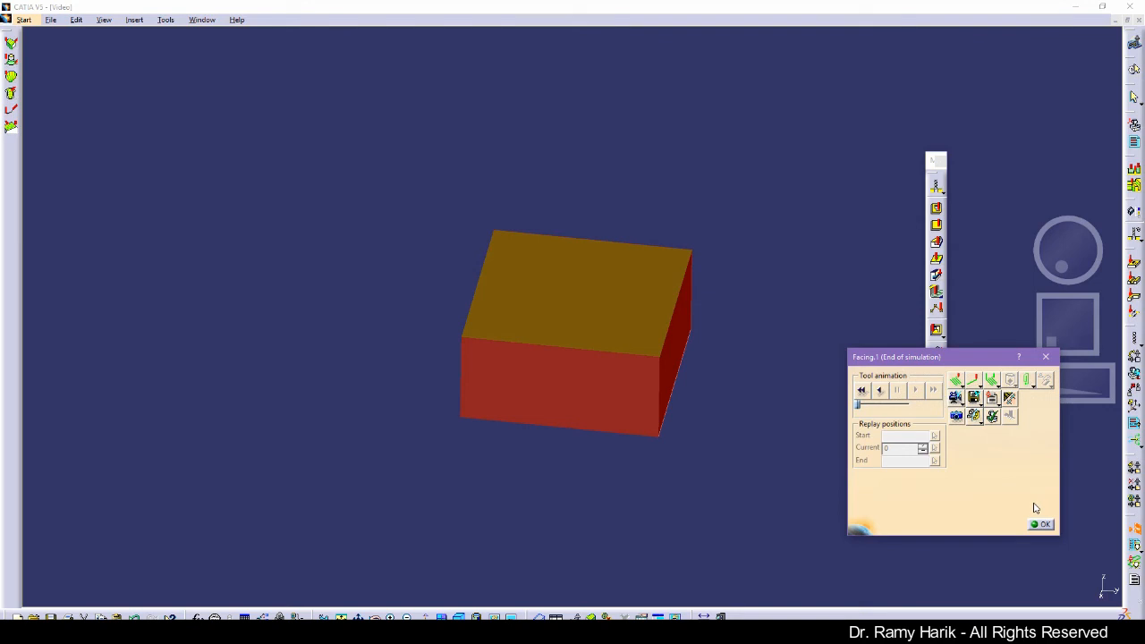
left_click(1043, 524)
Set the facing operation's tool path style to One-Way and compute the tool path for replay.
left_click(1016, 316)
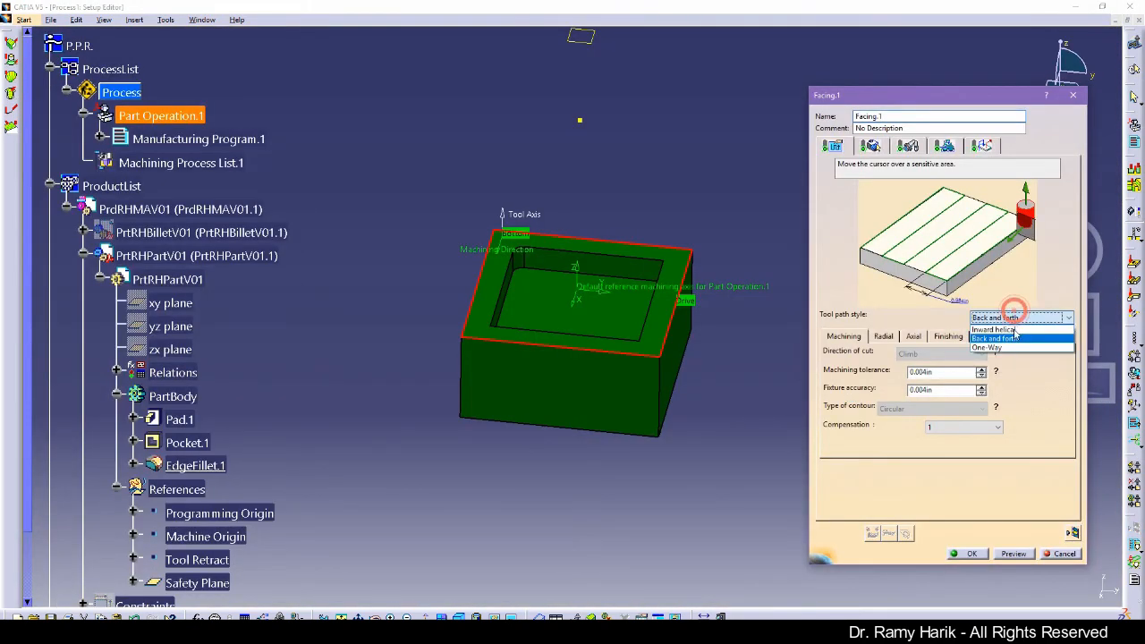
left_click(1012, 349)
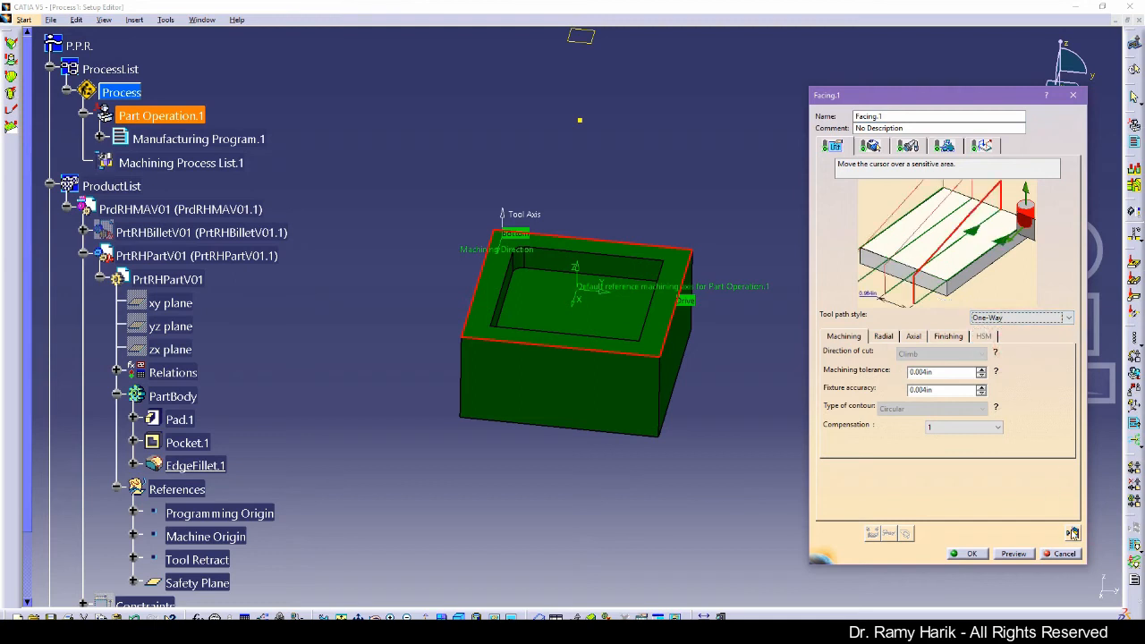
left_click(1072, 535)
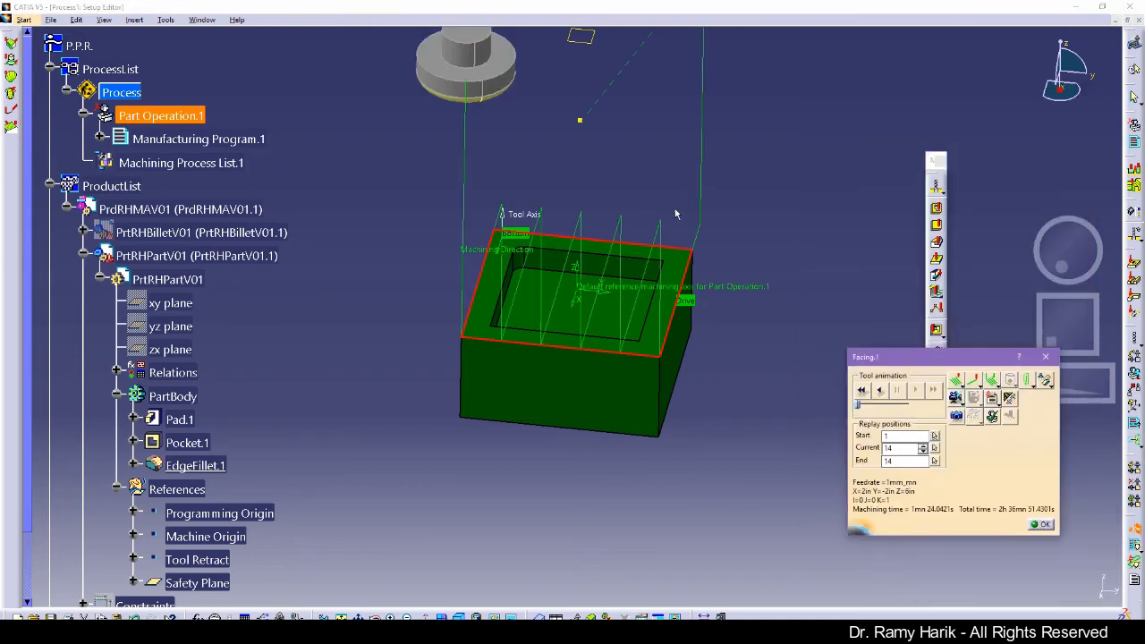
middle_click_drag(671, 392, 504, 352)
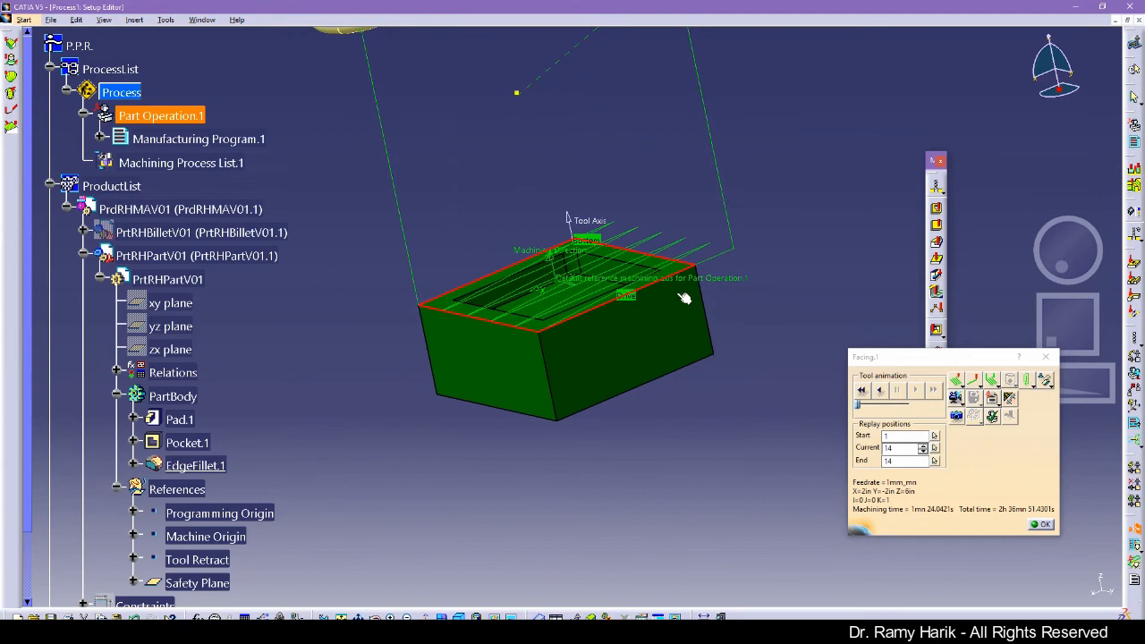
middle_click_drag(583, 224, 514, 242)
Replay the One-Way tool path from the start, moving the face mill position by position up to position 7.
left_click(863, 391)
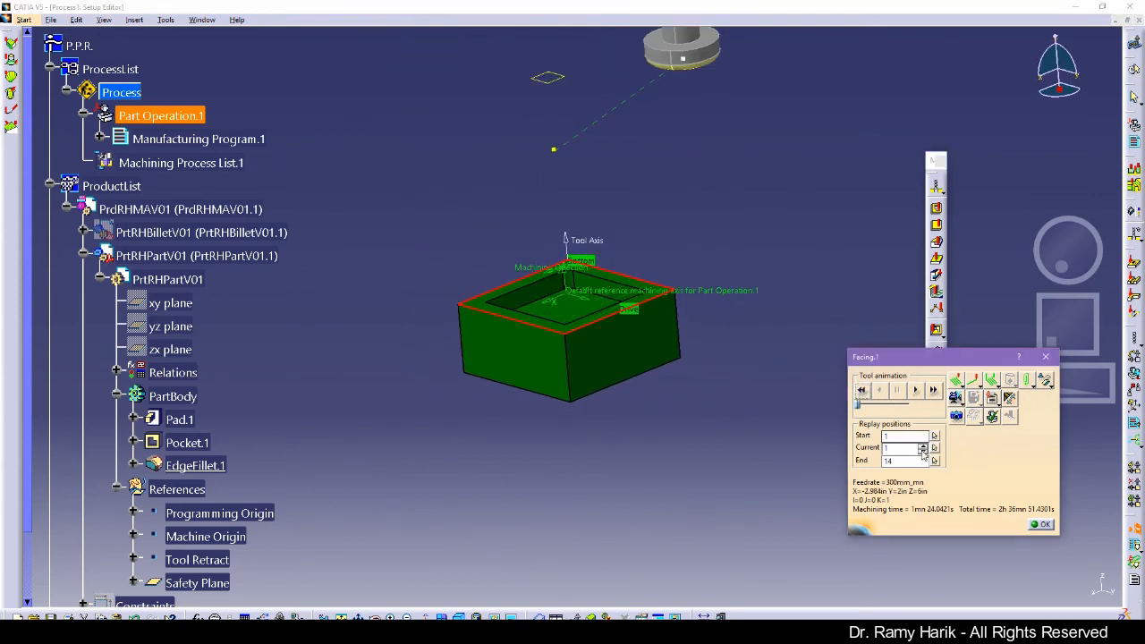
left_click(922, 446)
left_click(923, 445)
left_click(923, 446)
left_click(922, 446)
left_click(922, 446)
left_click(922, 446)
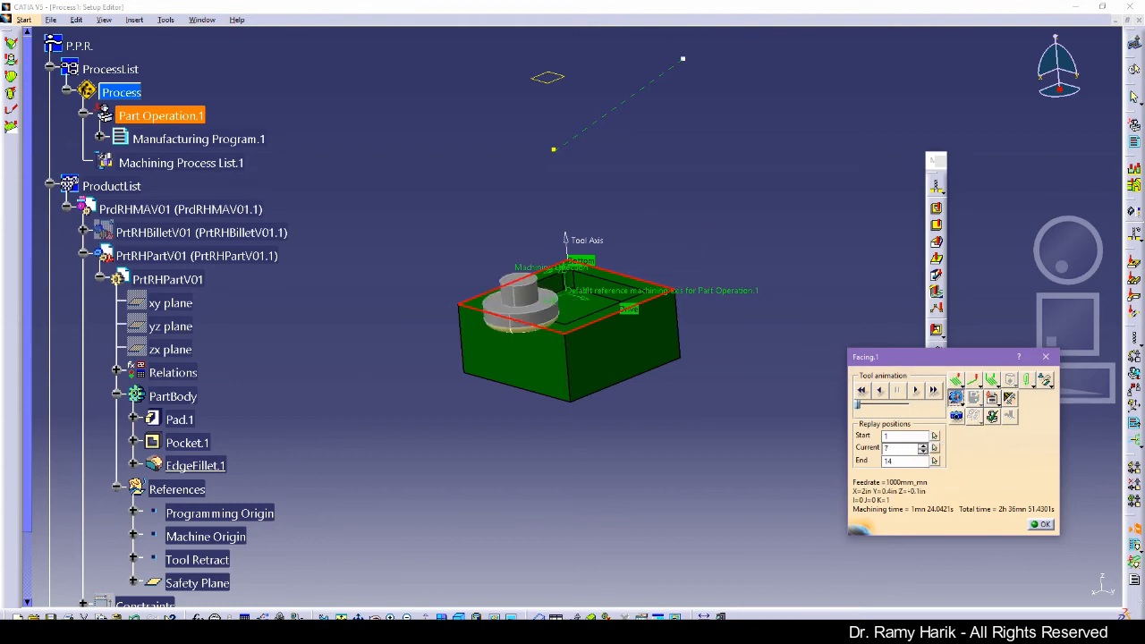
Run the video simulation of the One-Way facing pass, restart it from the beginning and close the replay.
left_click(956, 397)
left_click(725, 384)
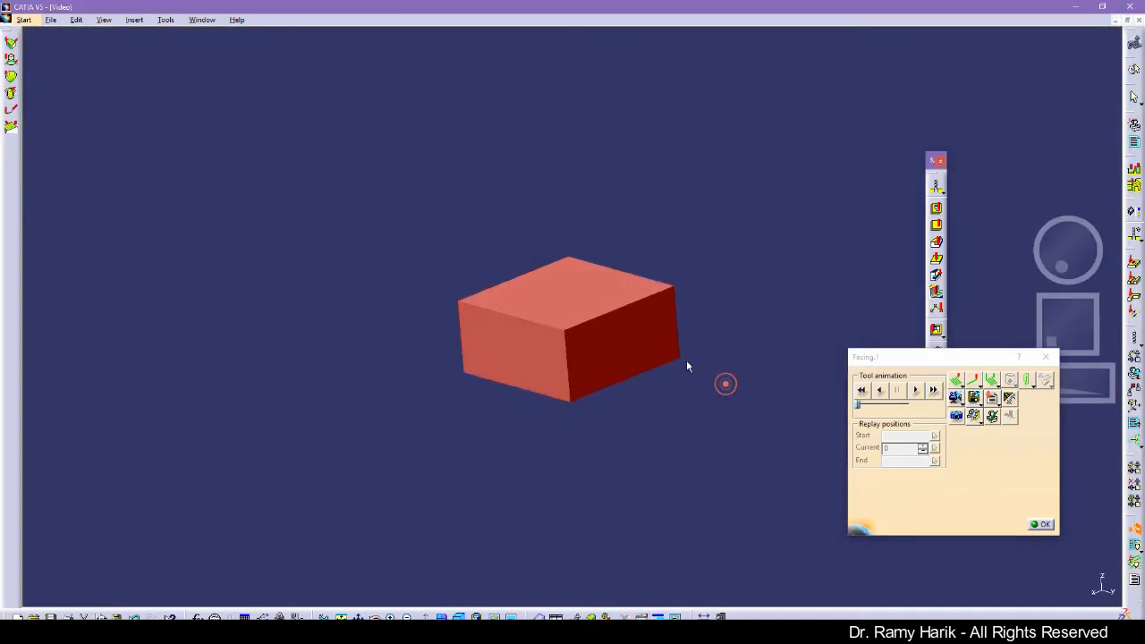
left_click(644, 345)
middle_click_drag(498, 295, 544, 333)
left_click(1090, 586)
left_click(916, 390)
middle_click_drag(695, 433, 573, 366)
left_click(864, 391)
left_click(916, 390)
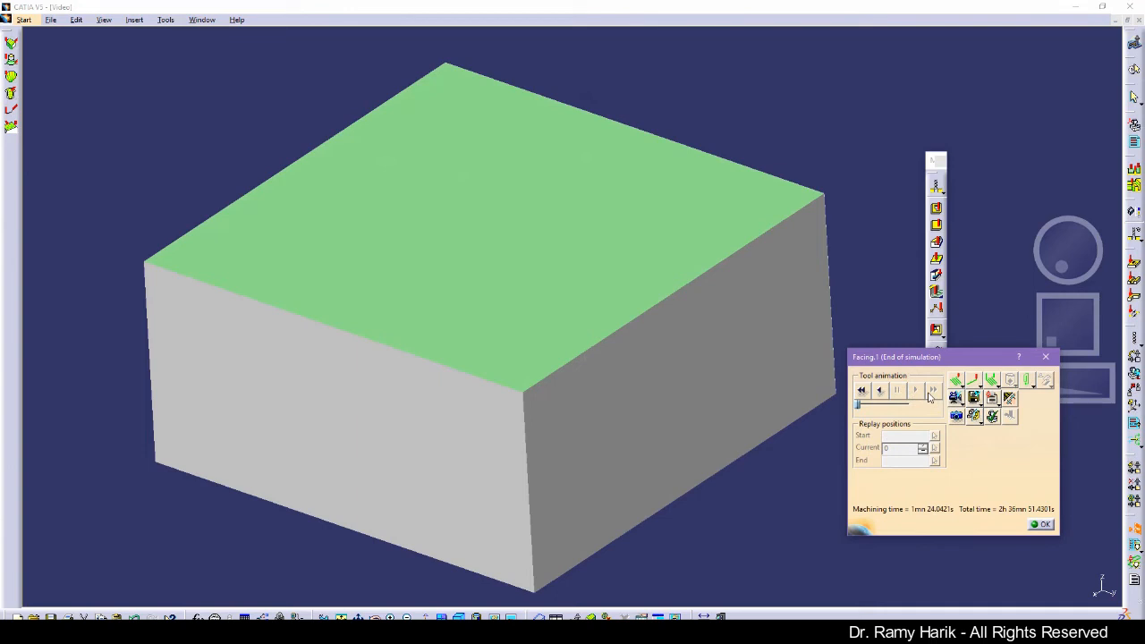
left_click(1045, 525)
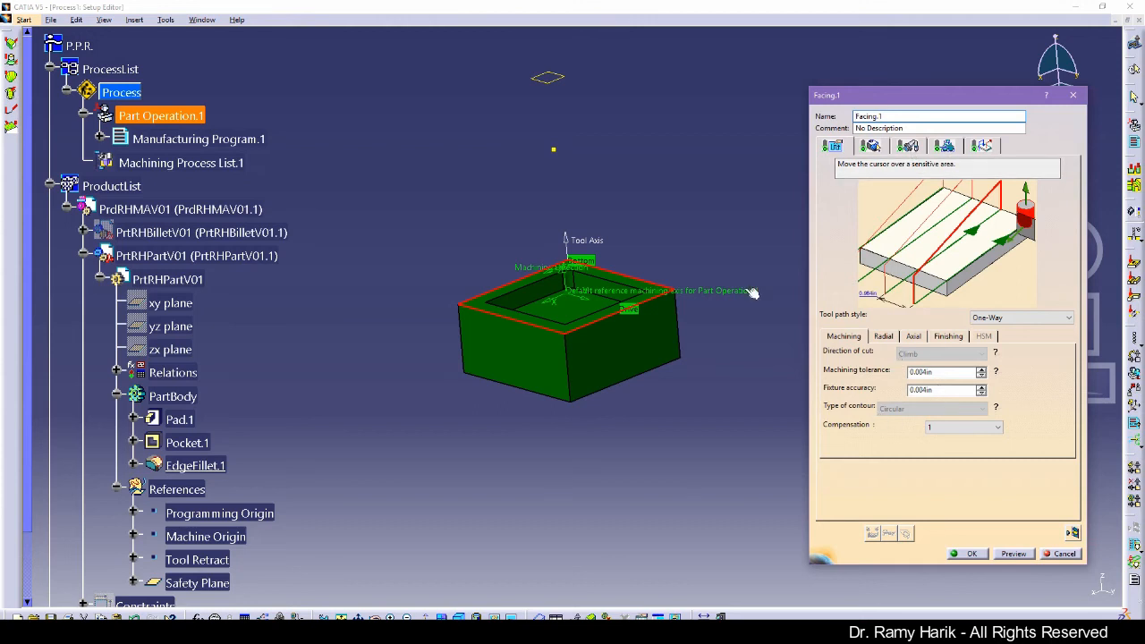
Try 2 axial levels for the facing operation, replay the tool path and return to 1 level.
left_click(882, 336)
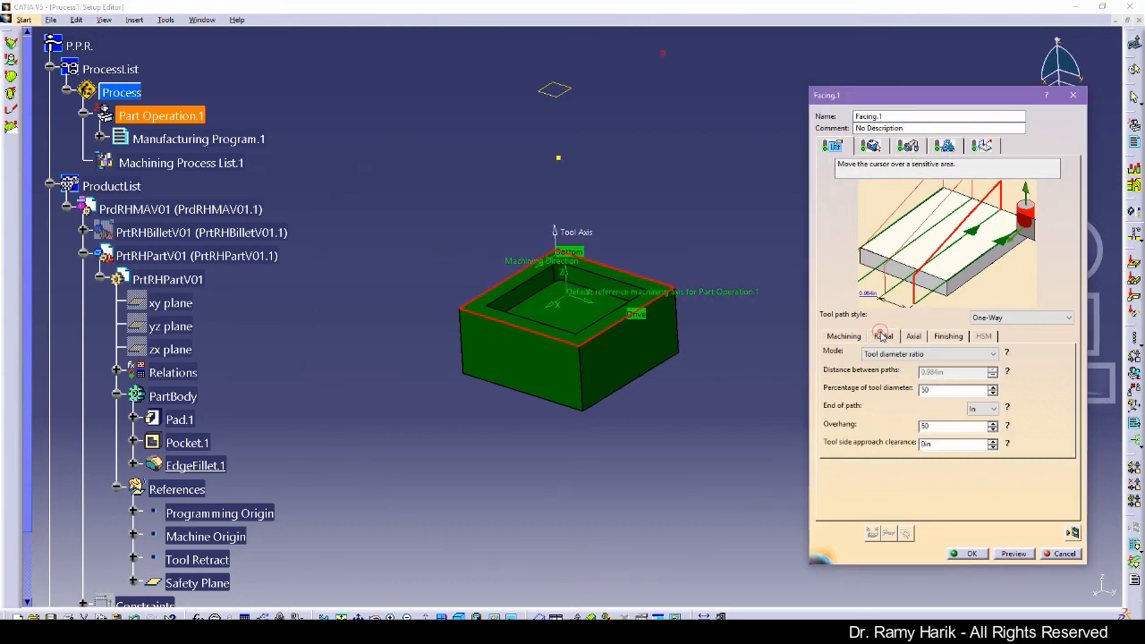
left_click(914, 337)
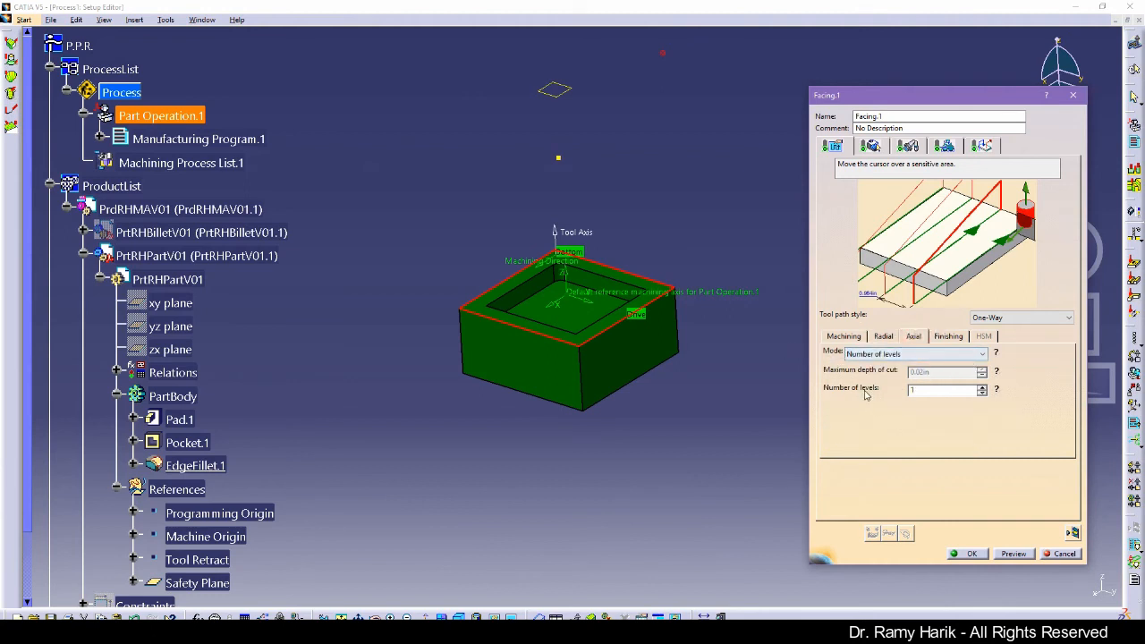
left_click(983, 388)
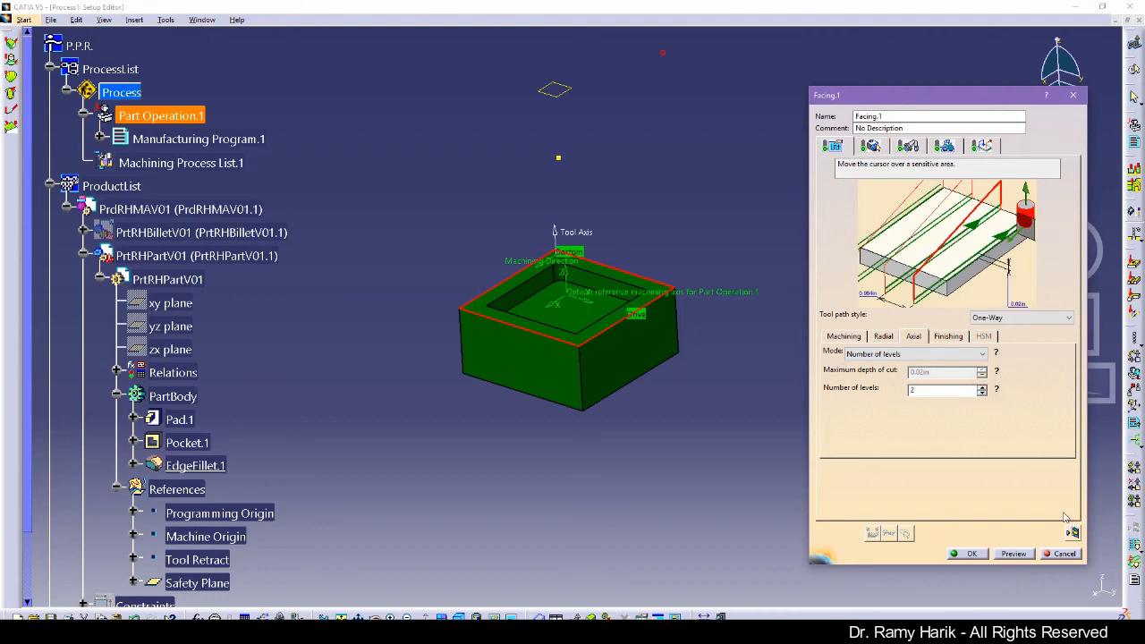
left_click(1073, 533)
middle_click_drag(614, 447, 569, 322)
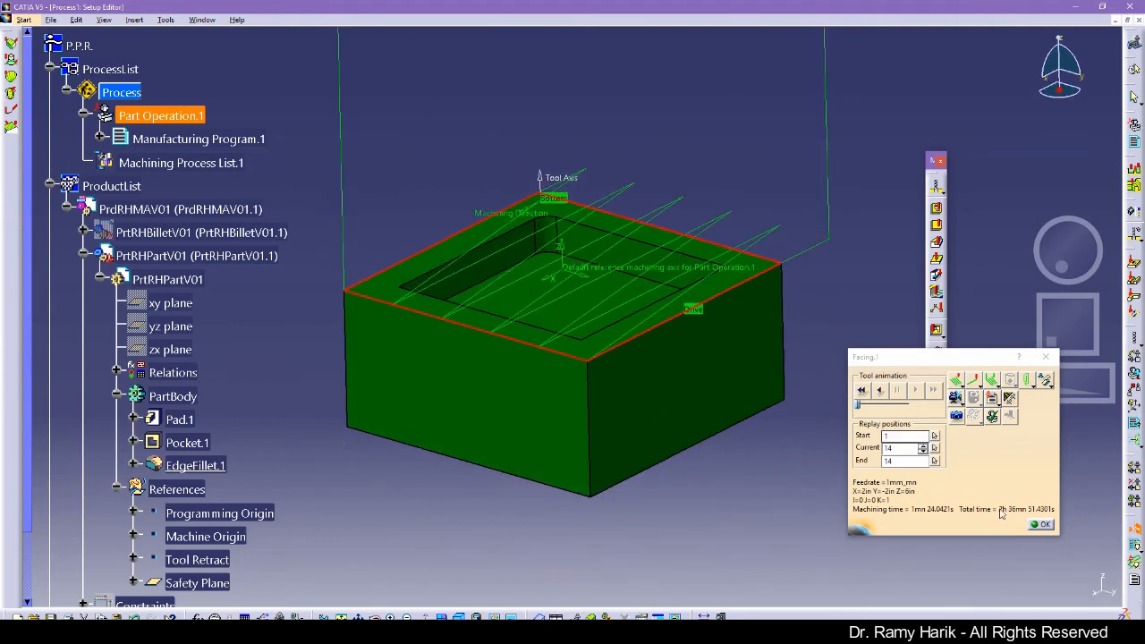
left_click(1041, 524)
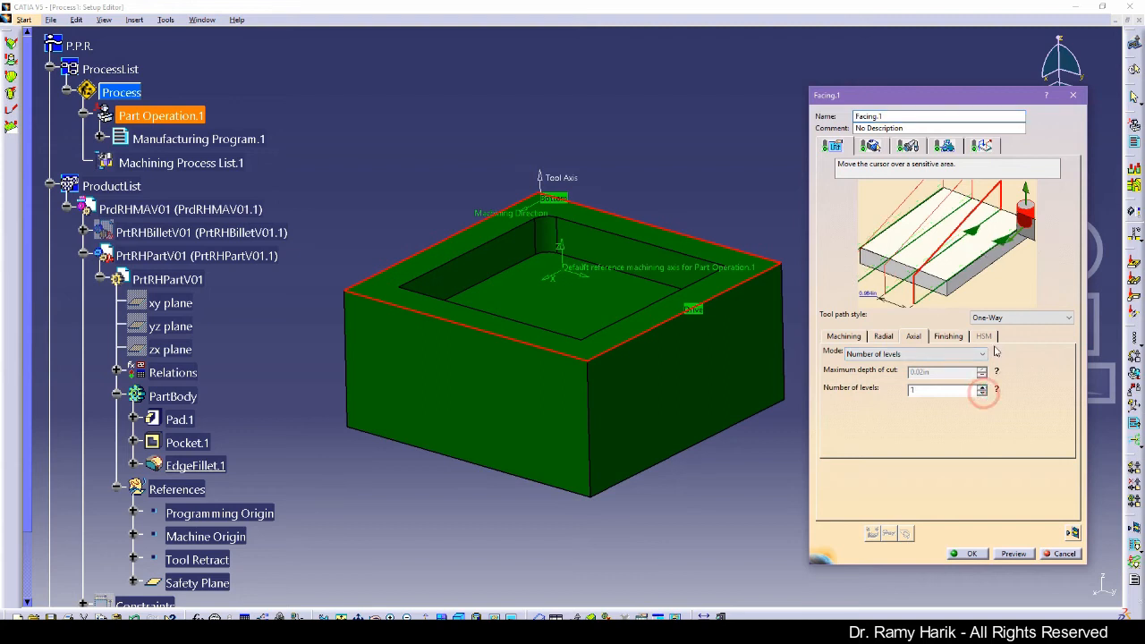
Set the axial mode to Maximum depth of cut with 0.02 in, view its help illustration and replay the tool path.
left_click(955, 354)
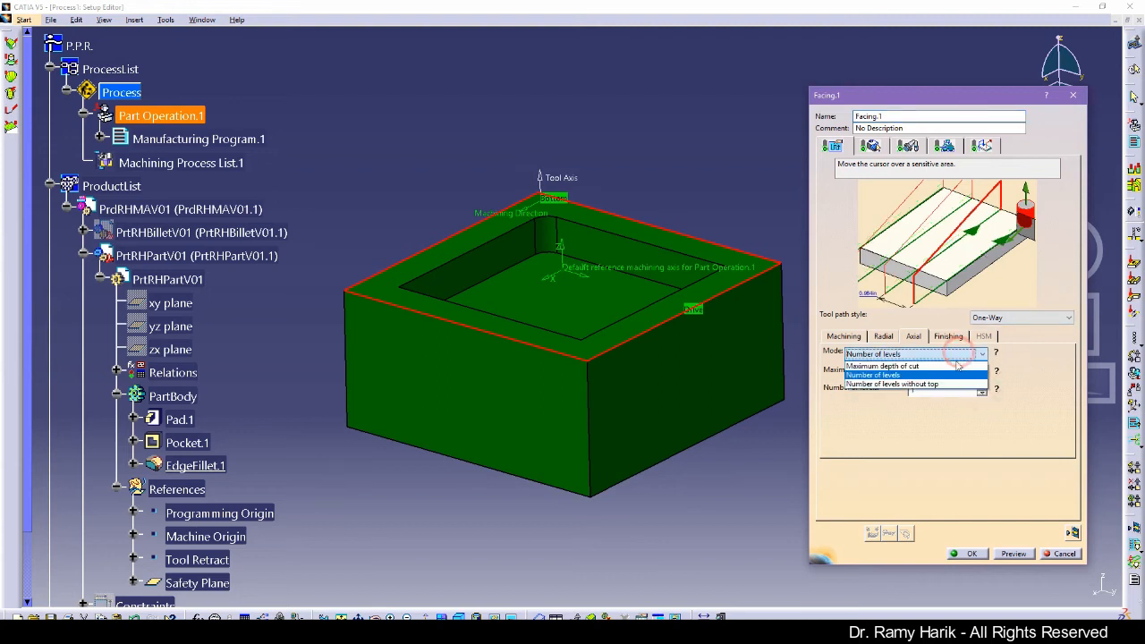
left_click(904, 366)
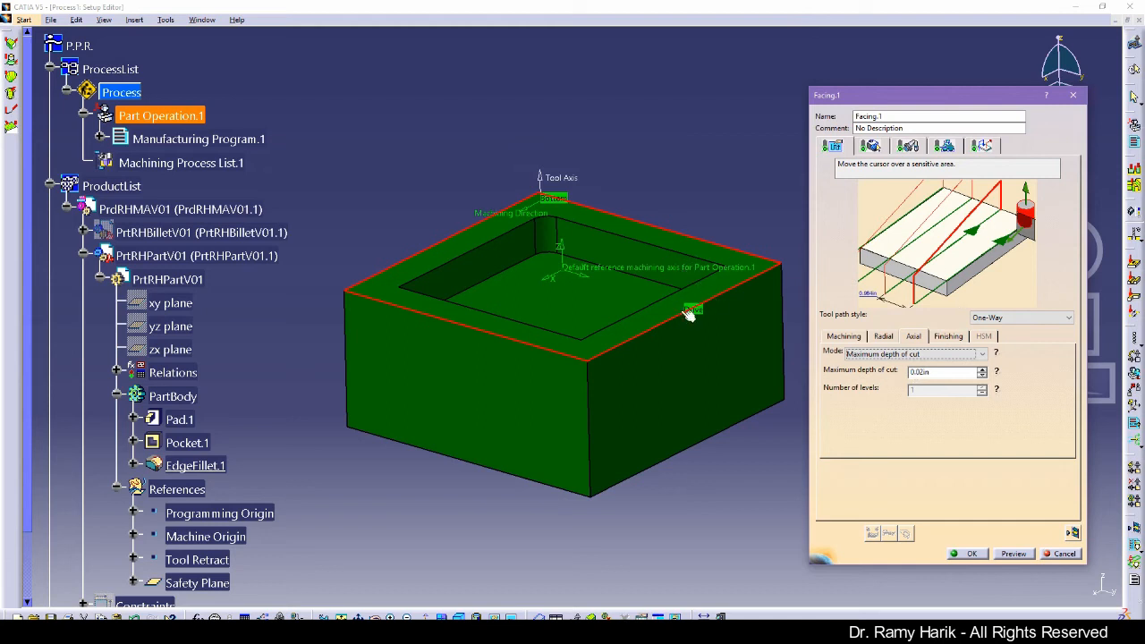
left_click(985, 374)
left_click(999, 372)
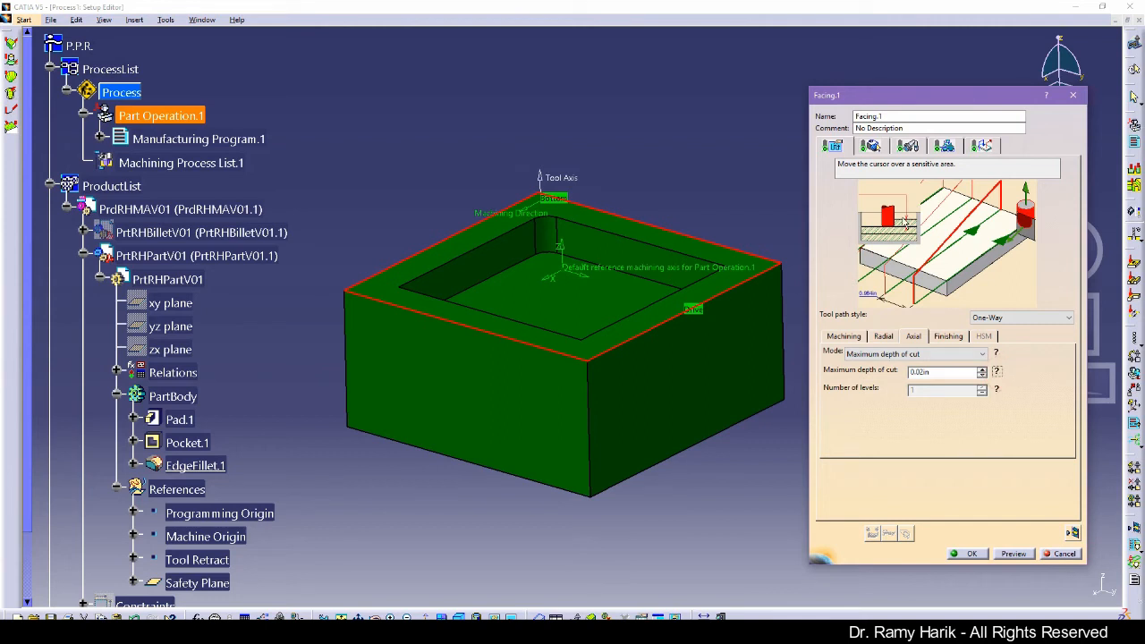
left_click(1073, 534)
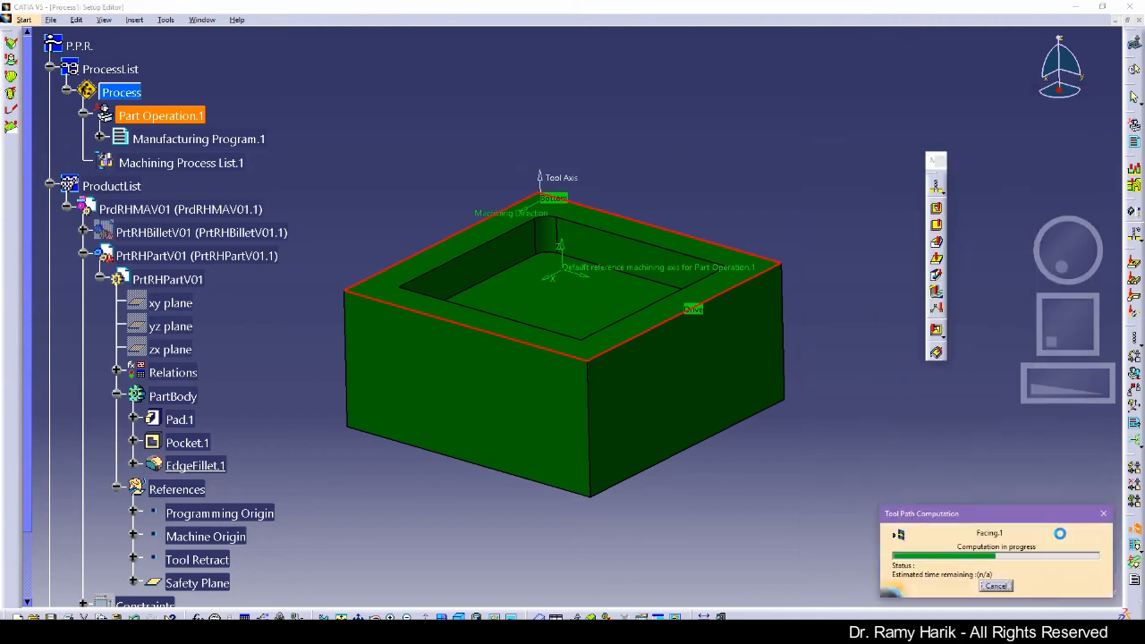
left_click(1041, 524)
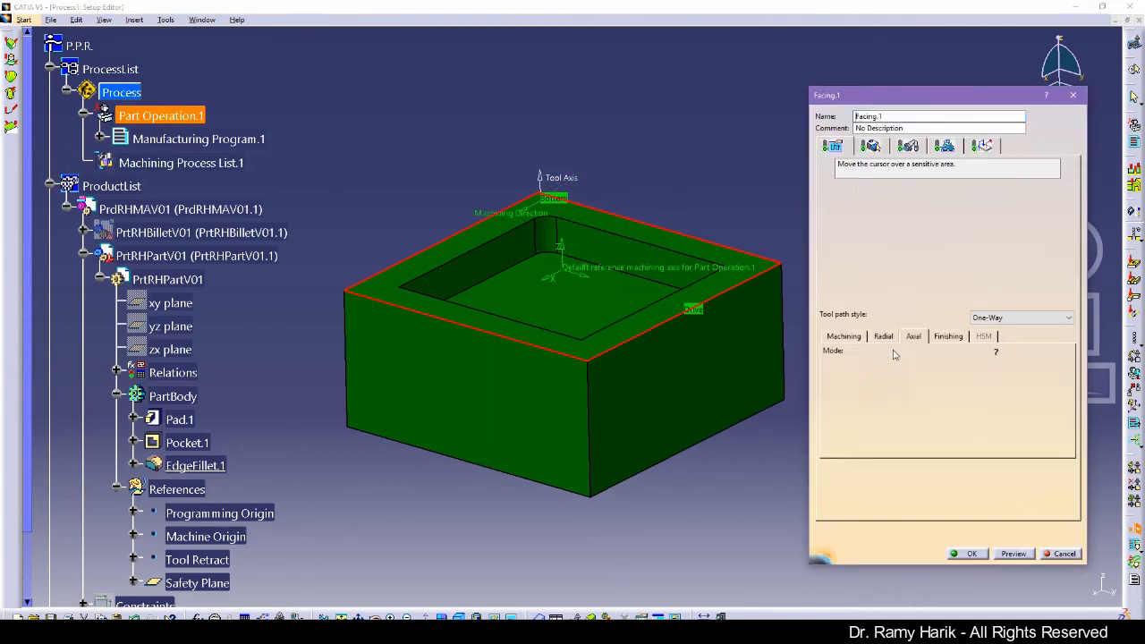
Set the facing operation's finishing mode to Finish bottom only and return to the machining parameters.
left_click(948, 336)
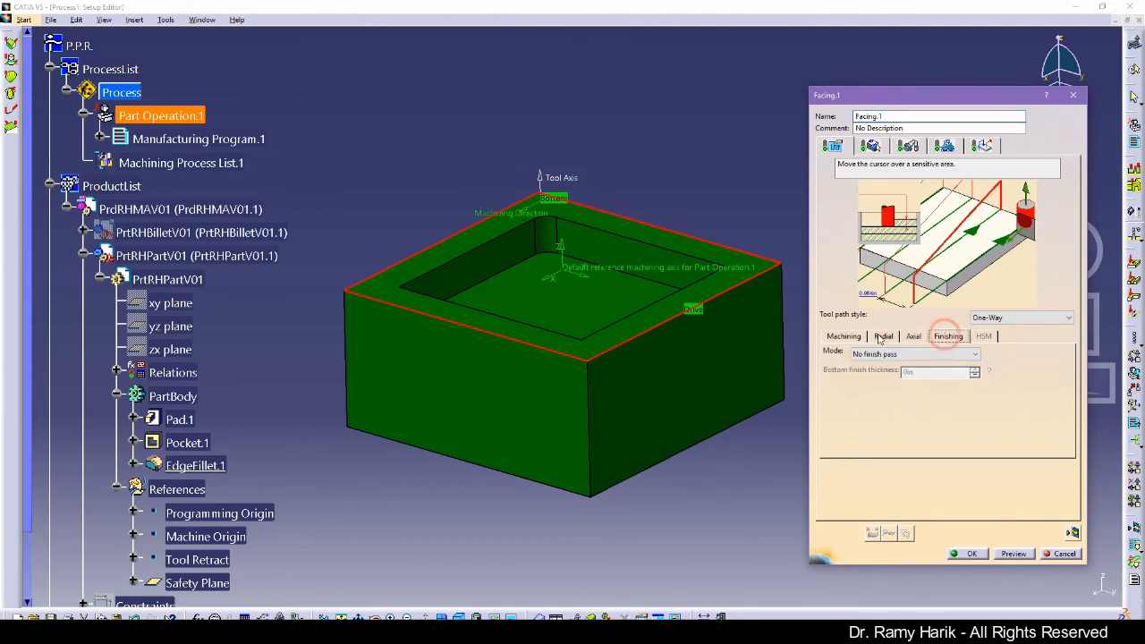
left_click(895, 354)
left_click(897, 377)
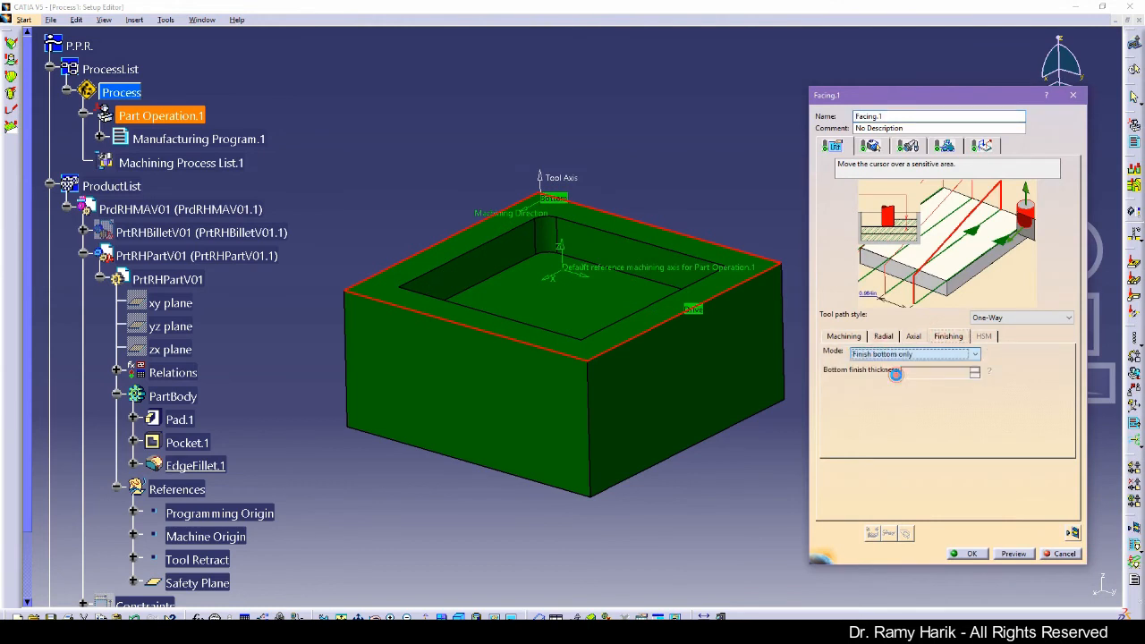
left_click(845, 338)
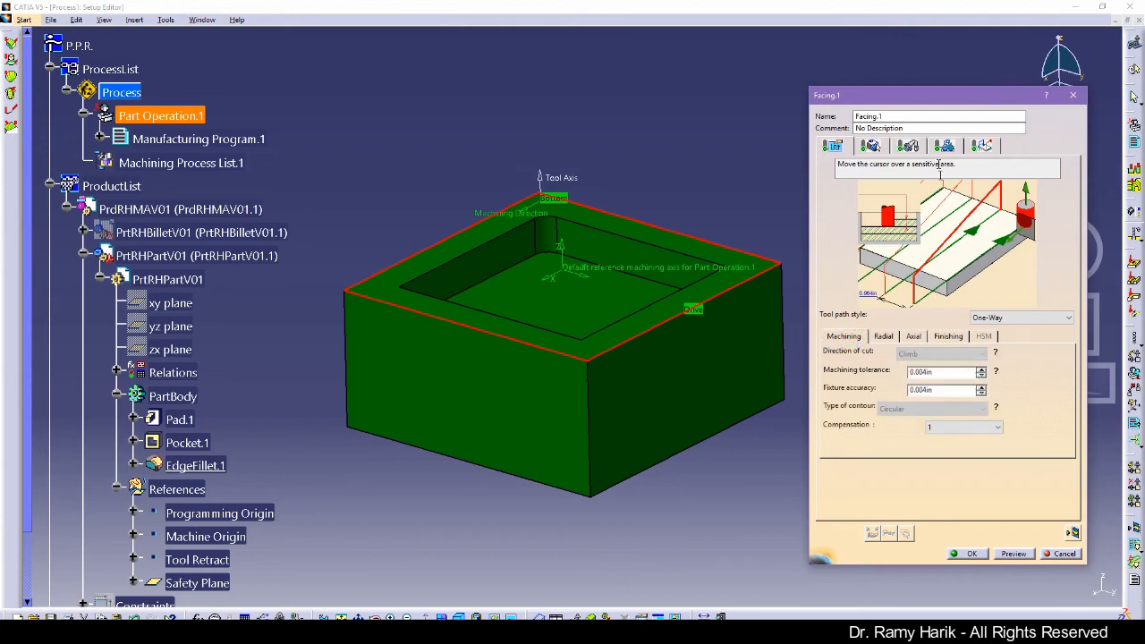
Try the Axial mode for the Approach macro of the facing operation, ending back on Build by user.
left_click(984, 145)
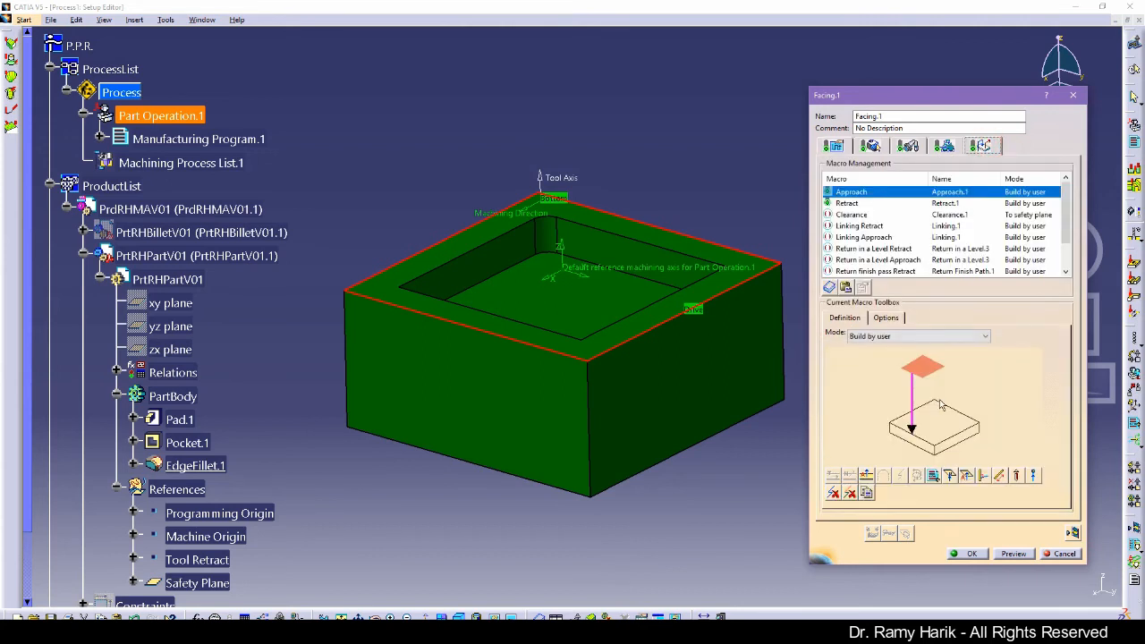
middle_click_drag(581, 160, 567, 219)
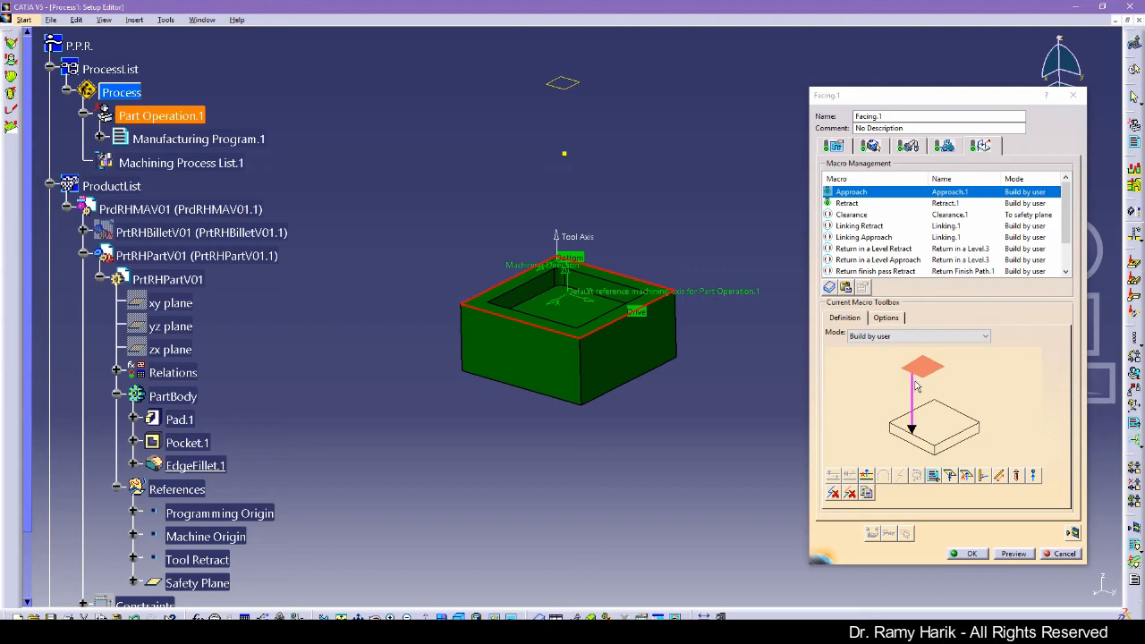
left_click(919, 337)
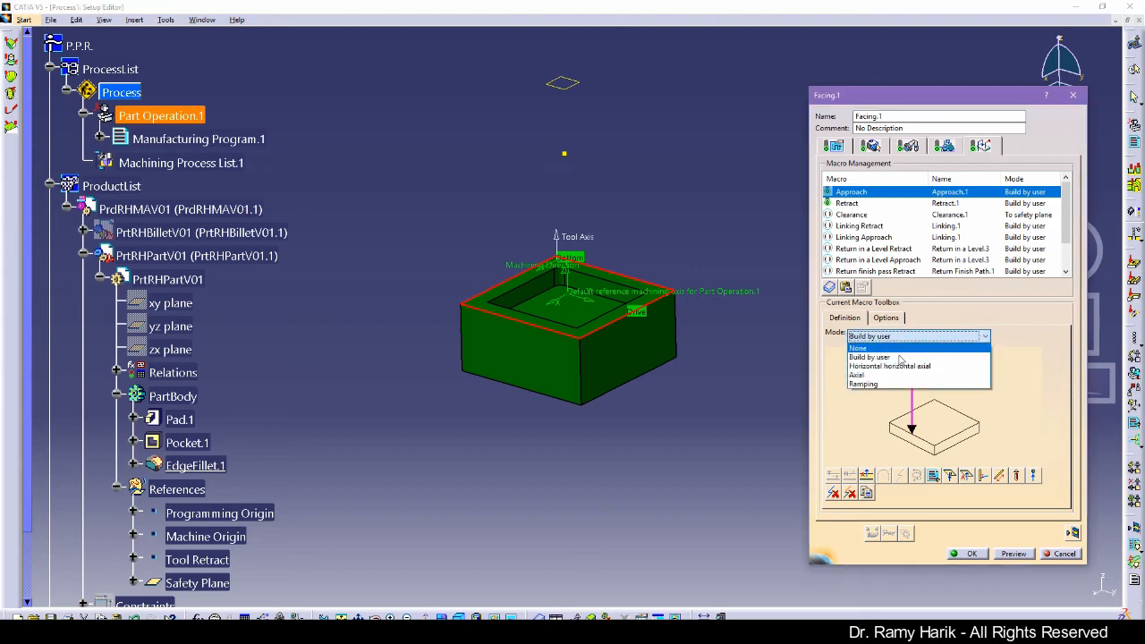
left_click(919, 387)
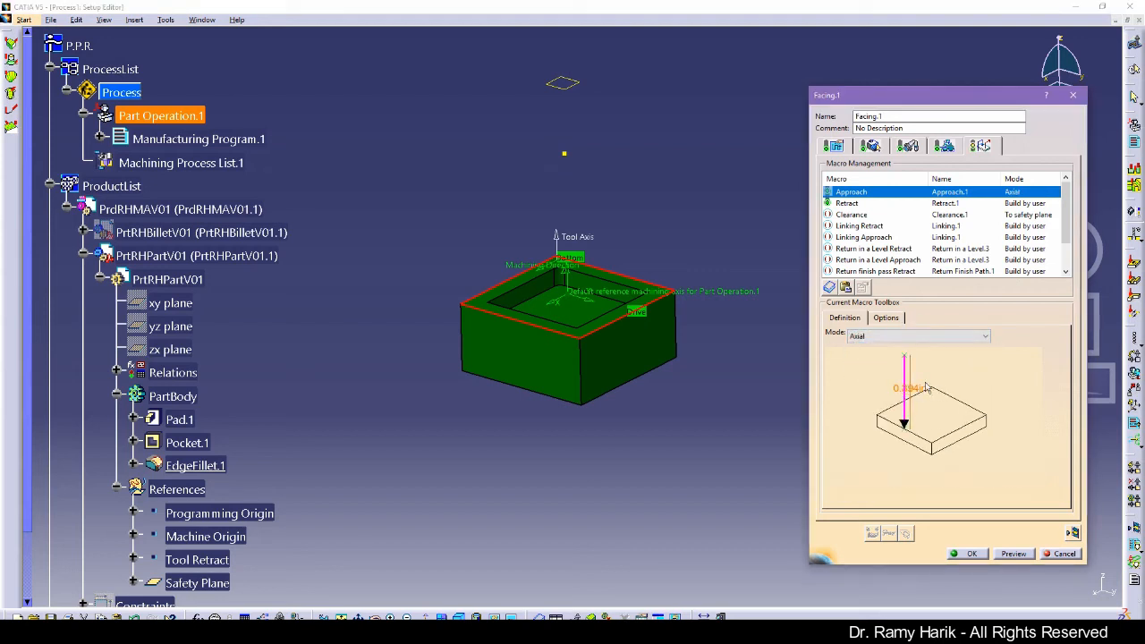
left_click(917, 336)
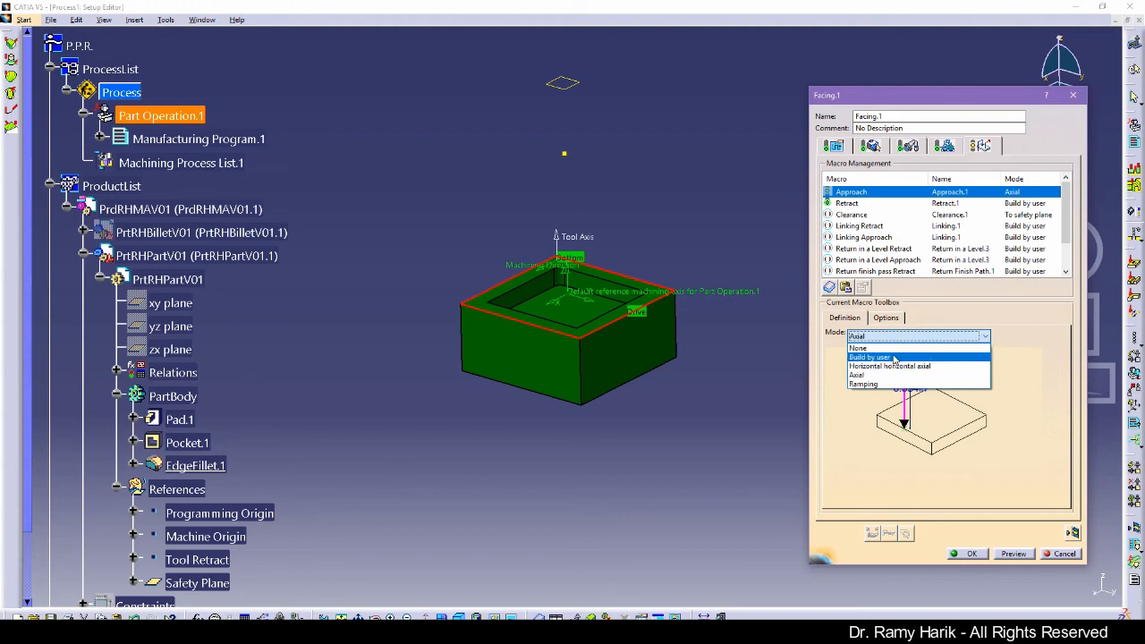
left_click(893, 356)
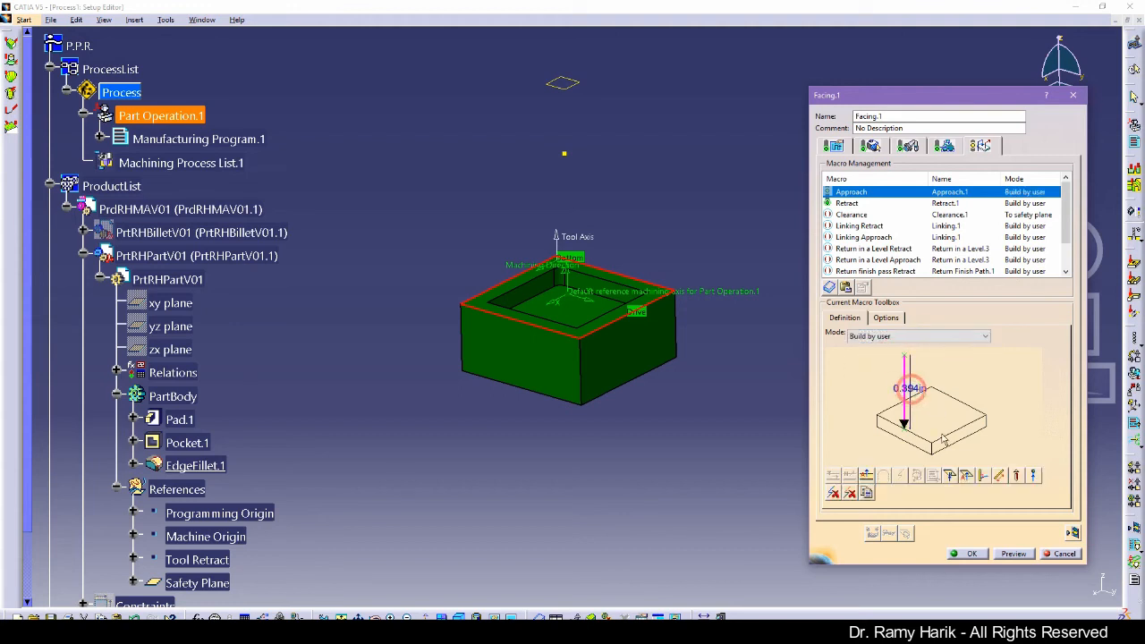
Remove all motions from the Approach macro, trying out an added axial motion before clearing it again.
left_click(851, 493)
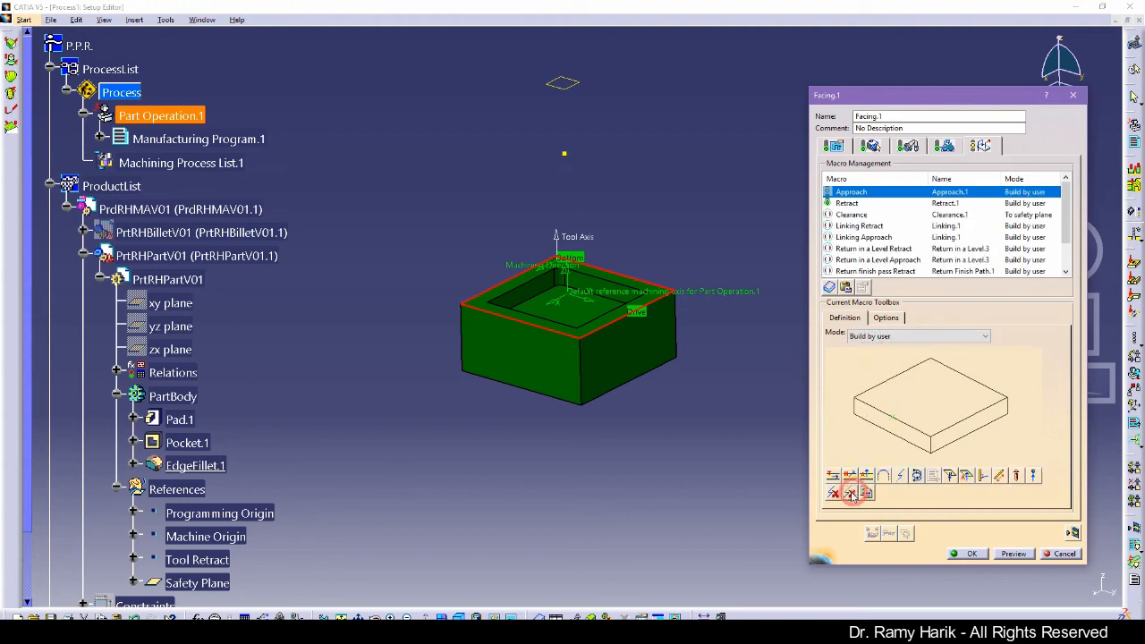
left_click(865, 479)
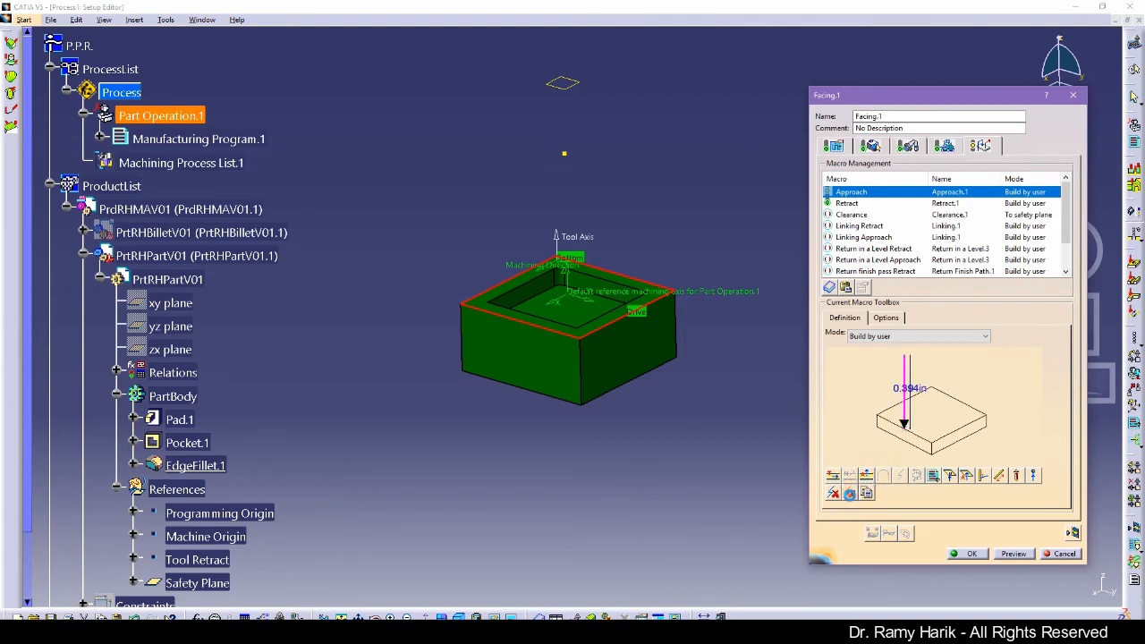
left_click(850, 494)
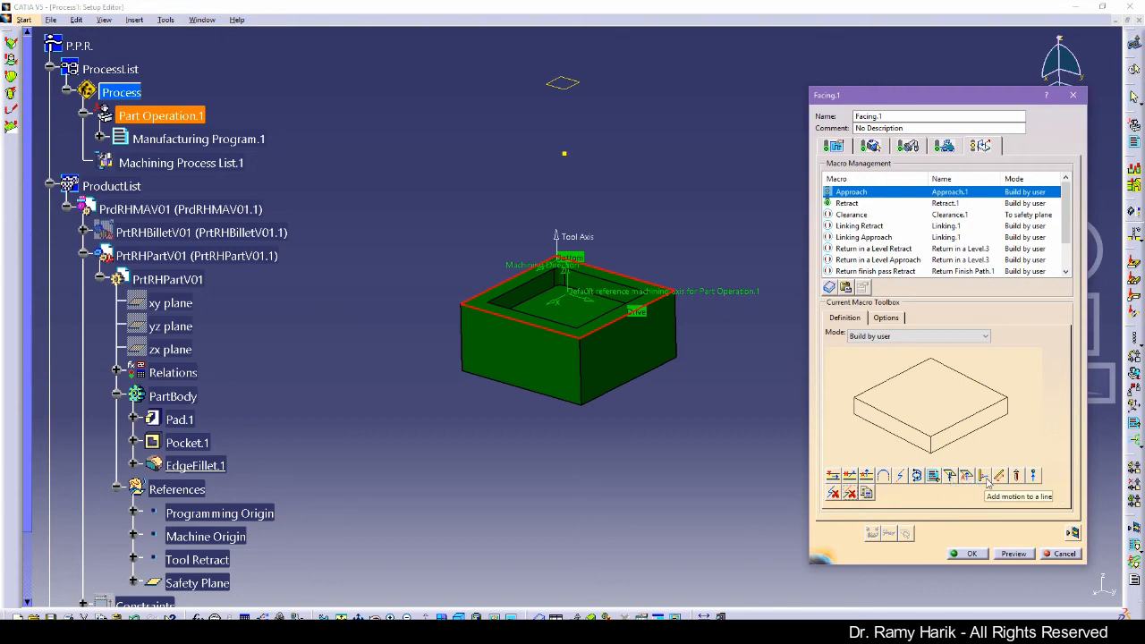
Add a point motion to the Approach macro using the yellow point above the part, and replay the facing tool path.
left_click(1035, 476)
left_click(851, 452)
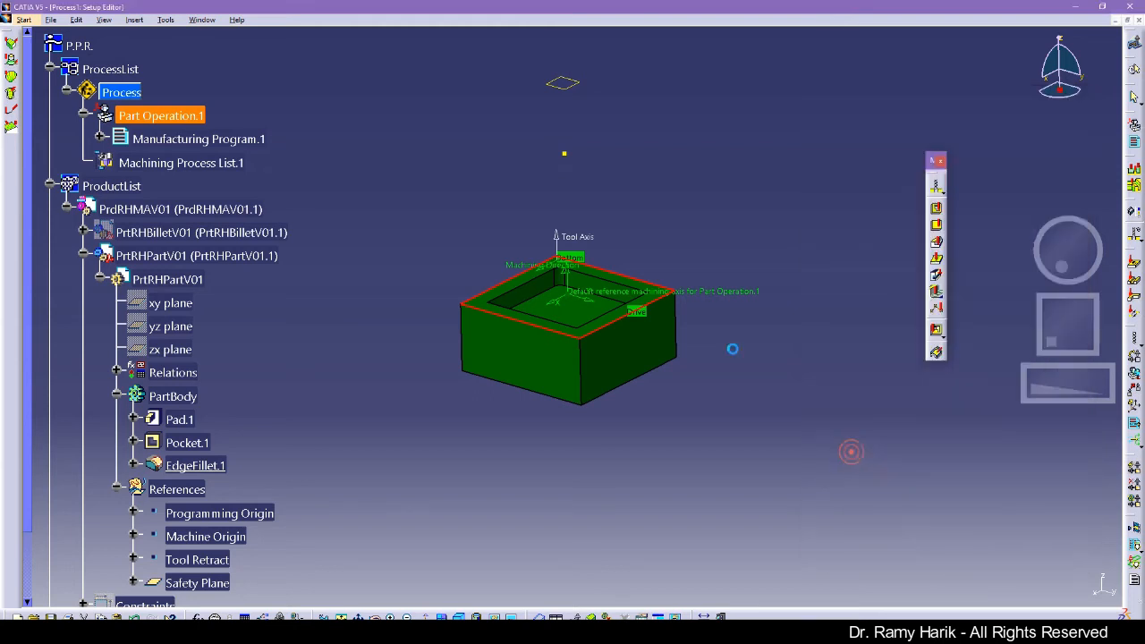
left_click(565, 153)
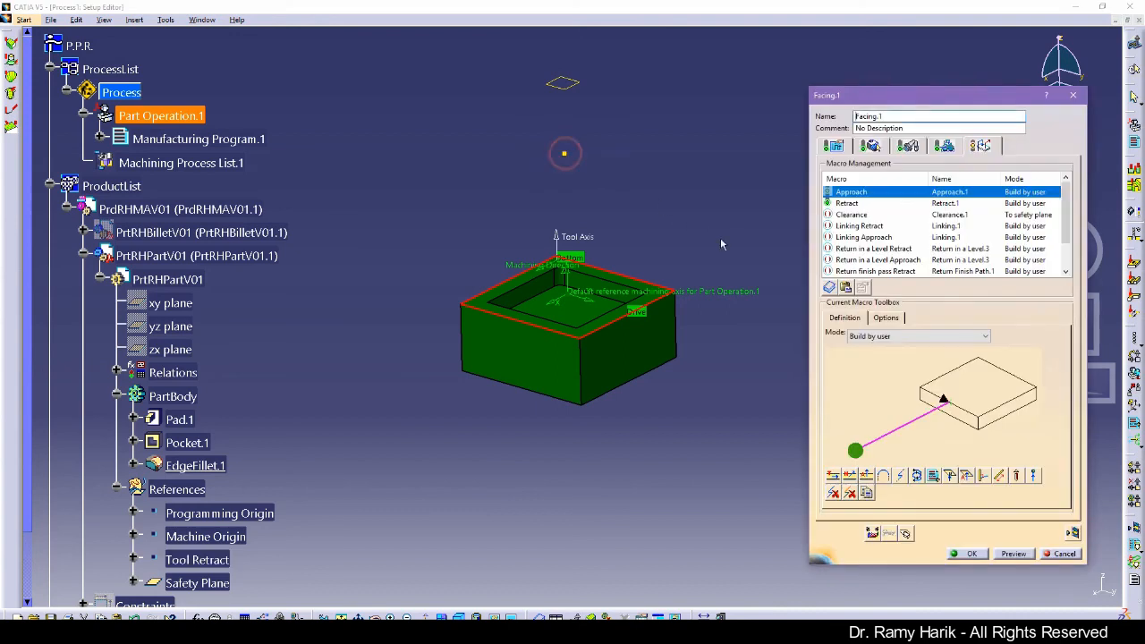
left_click(1073, 534)
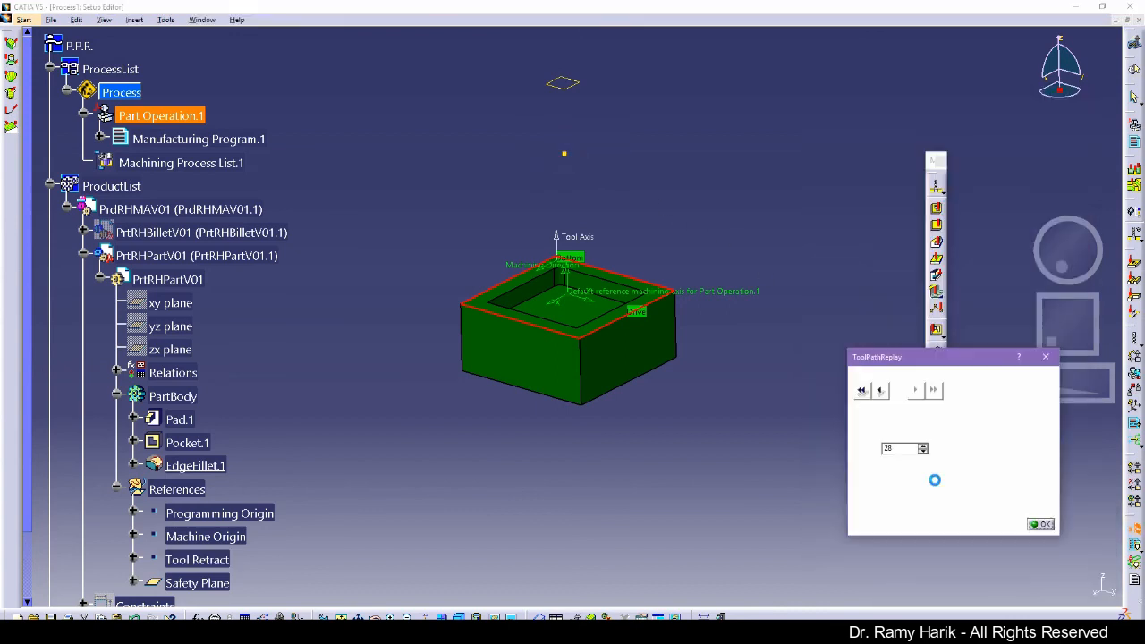
middle_click_drag(479, 352, 517, 296)
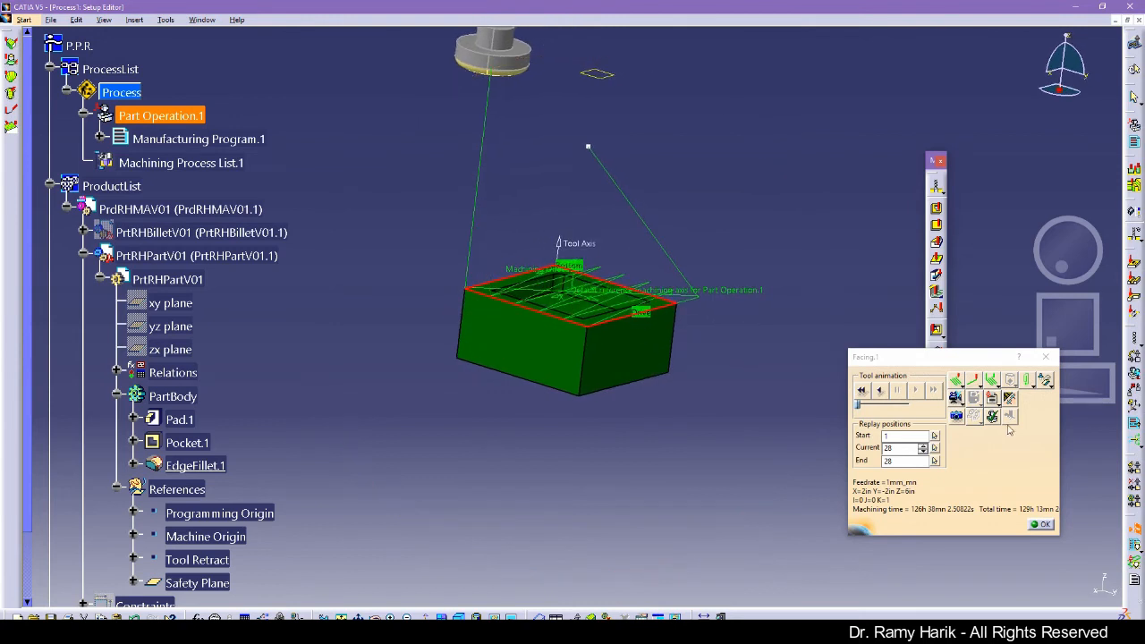
Try the Horizontal horizontal axial mode for the facing operation's Approach macro, ending back on Build by user.
left_click(1038, 525)
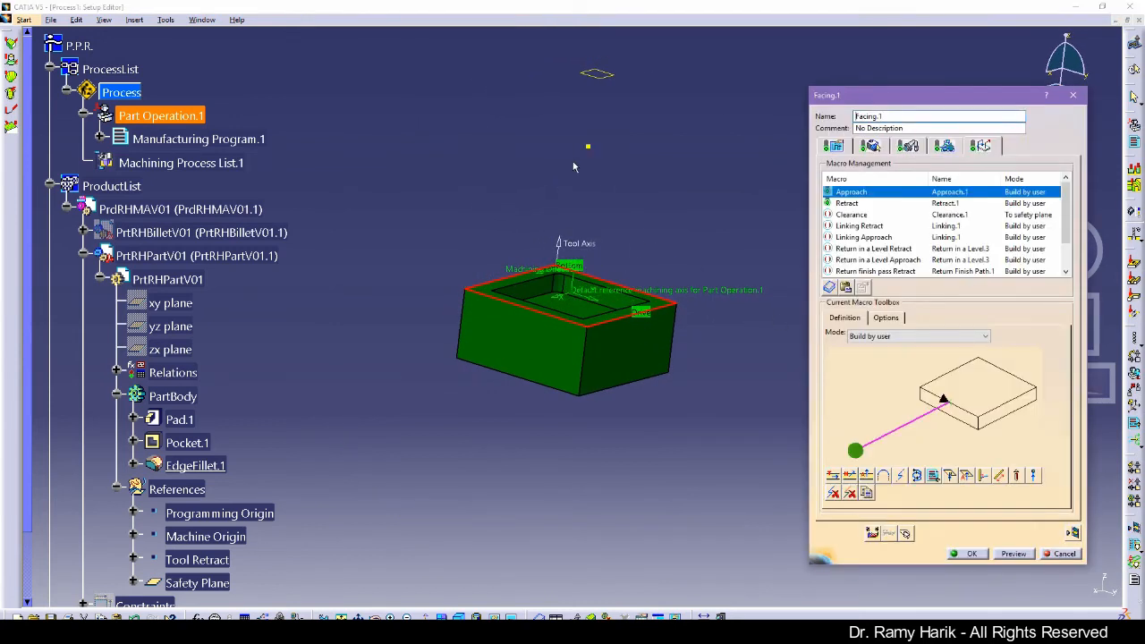
left_click(909, 335)
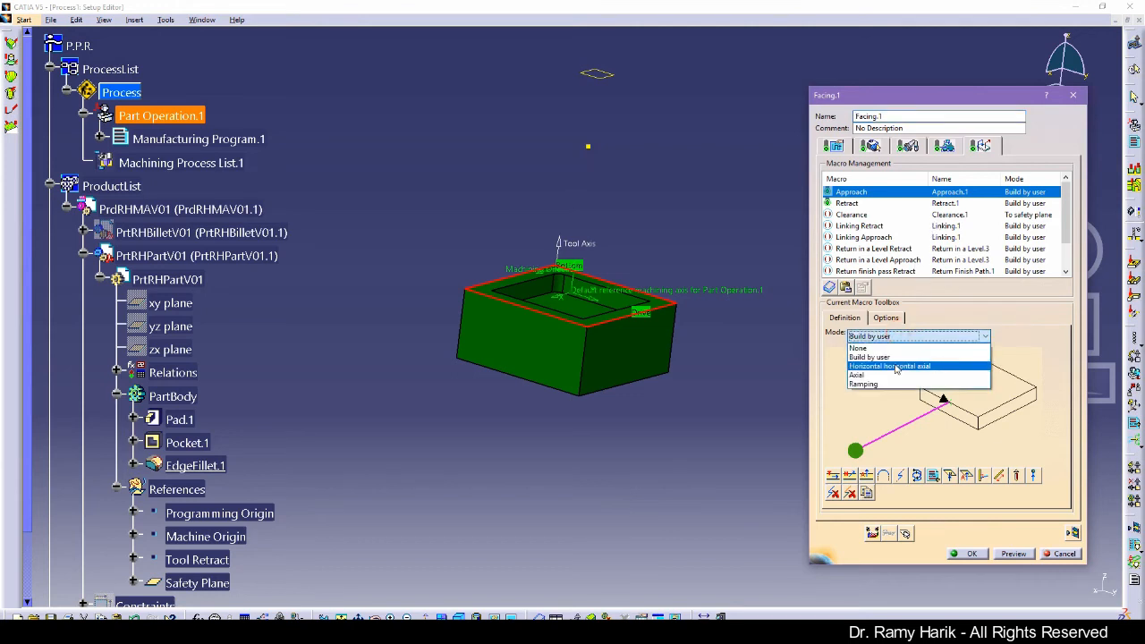
left_click(896, 367)
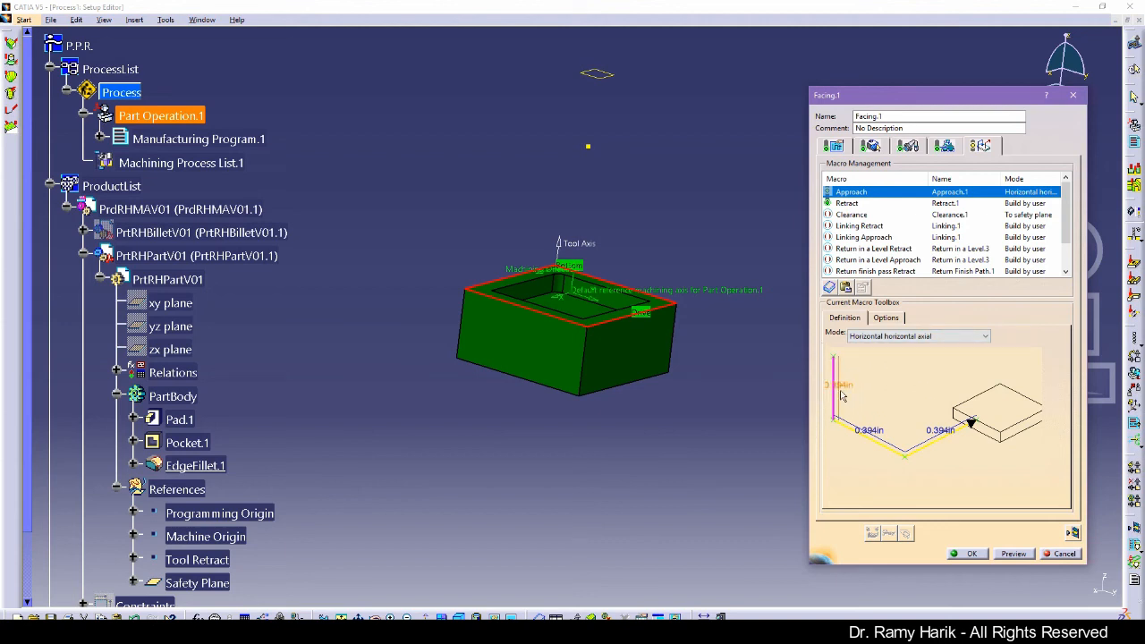
left_click(913, 339)
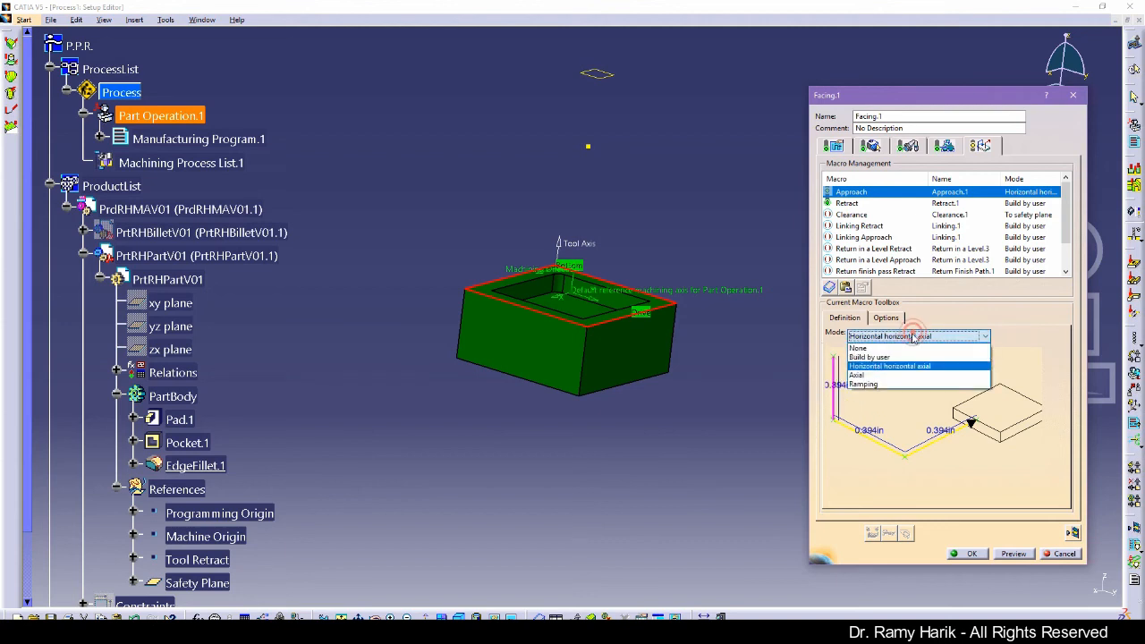
left_click(873, 357)
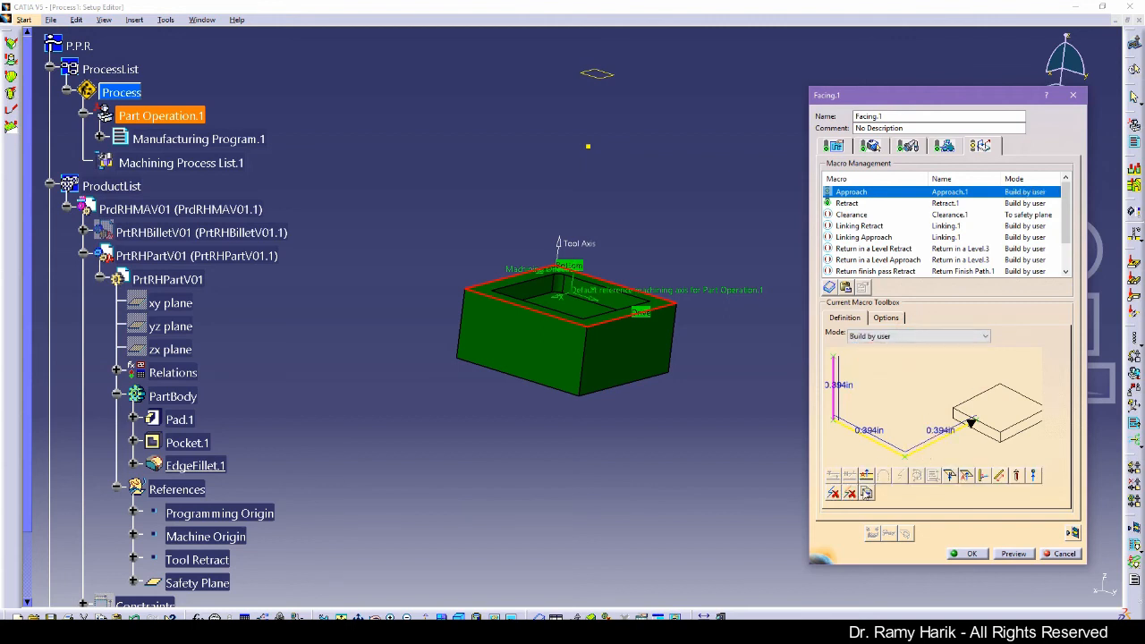
Clear all motions from the Approach macro, including an axial motion added as a trial.
left_click(850, 493)
left_click(851, 494)
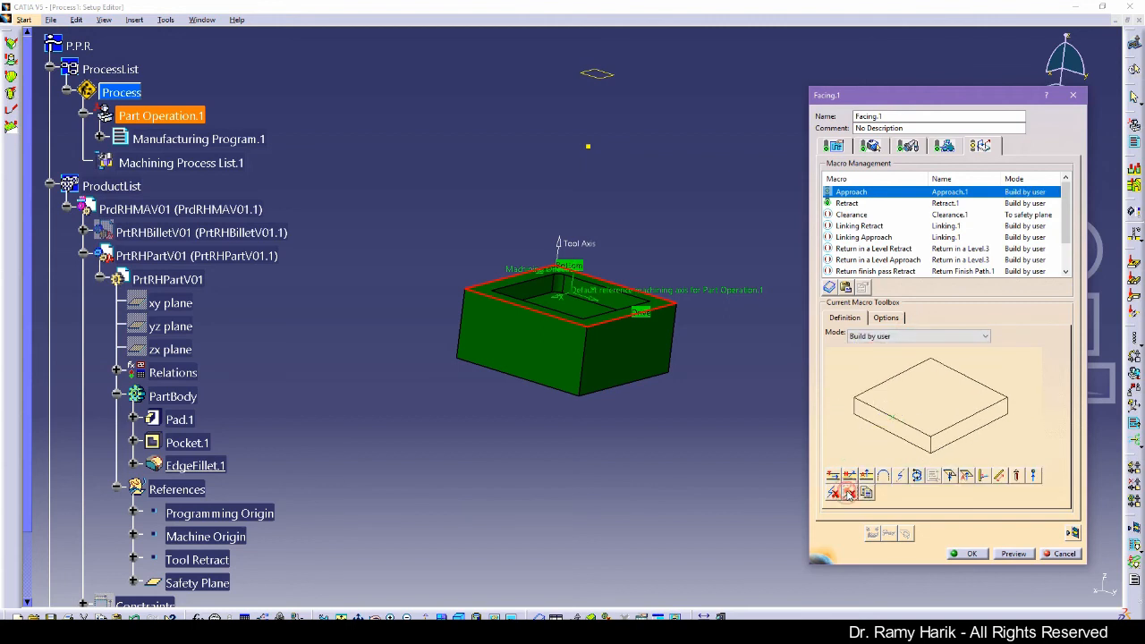
left_click(866, 475)
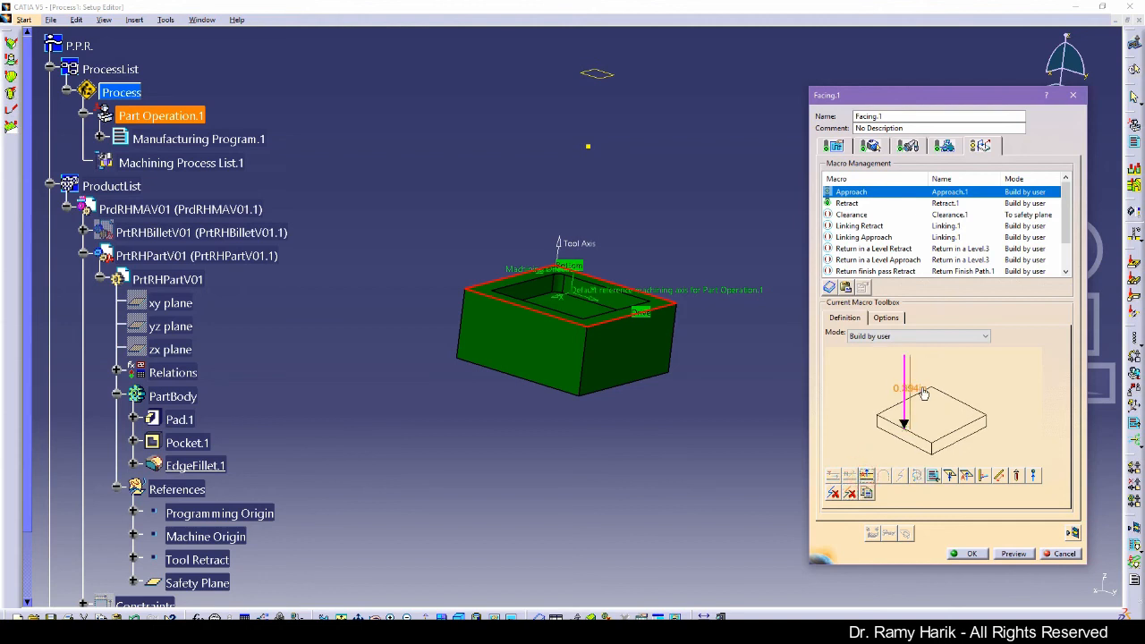
left_click(850, 493)
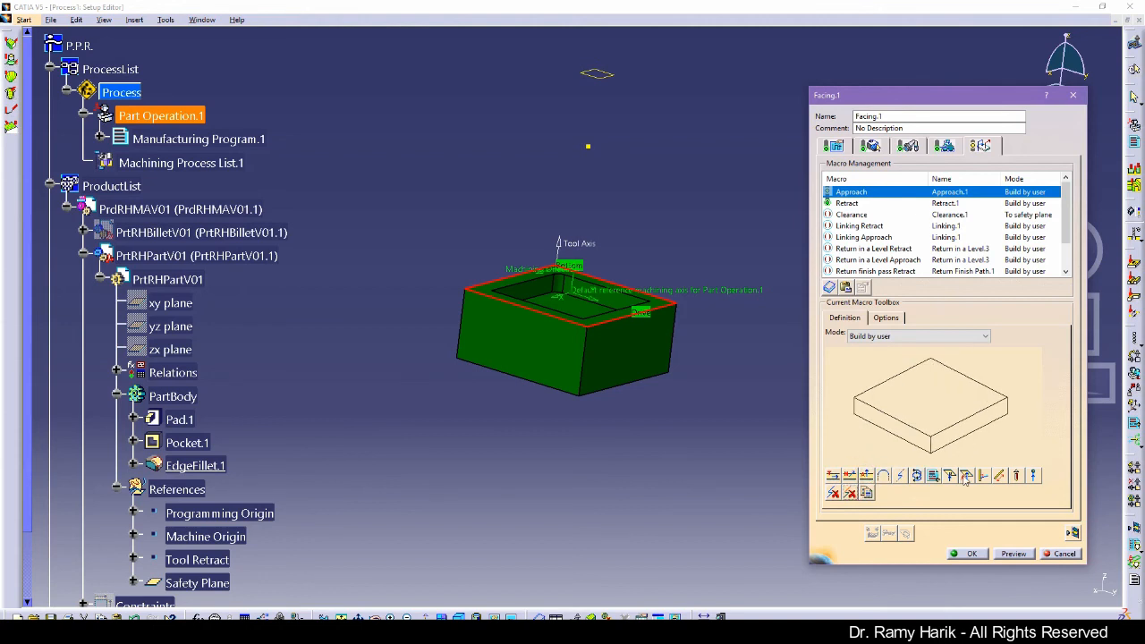
Add an axial motion up to the Safety Plane to the Approach macro and replay the facing tool path.
left_click(966, 476)
left_click(930, 375)
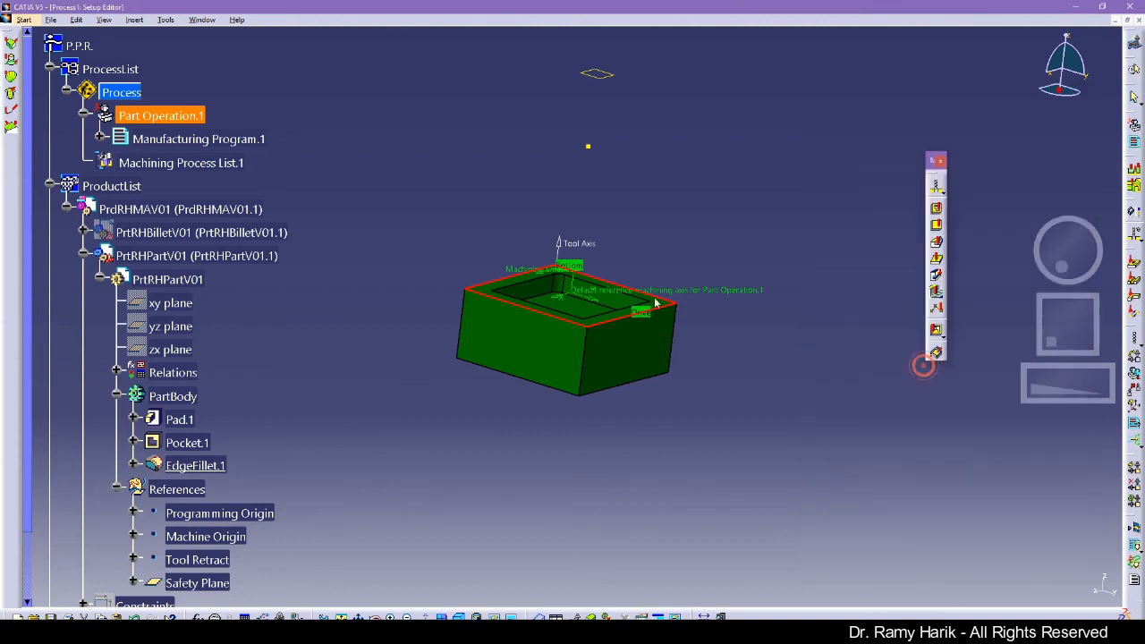
left_click(600, 76)
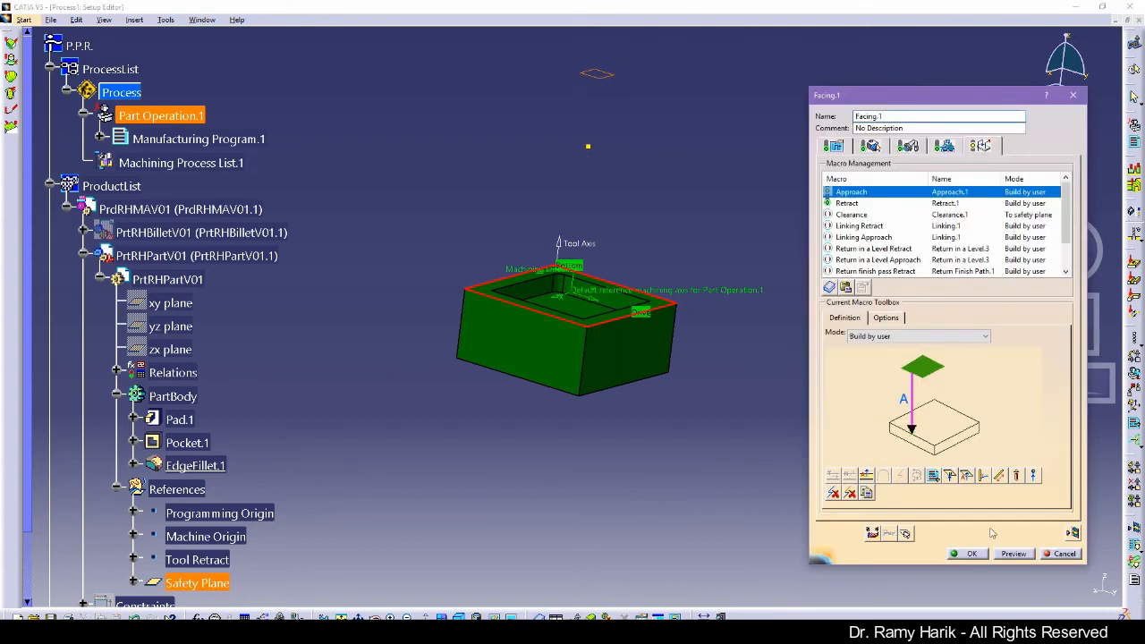
left_click(1073, 535)
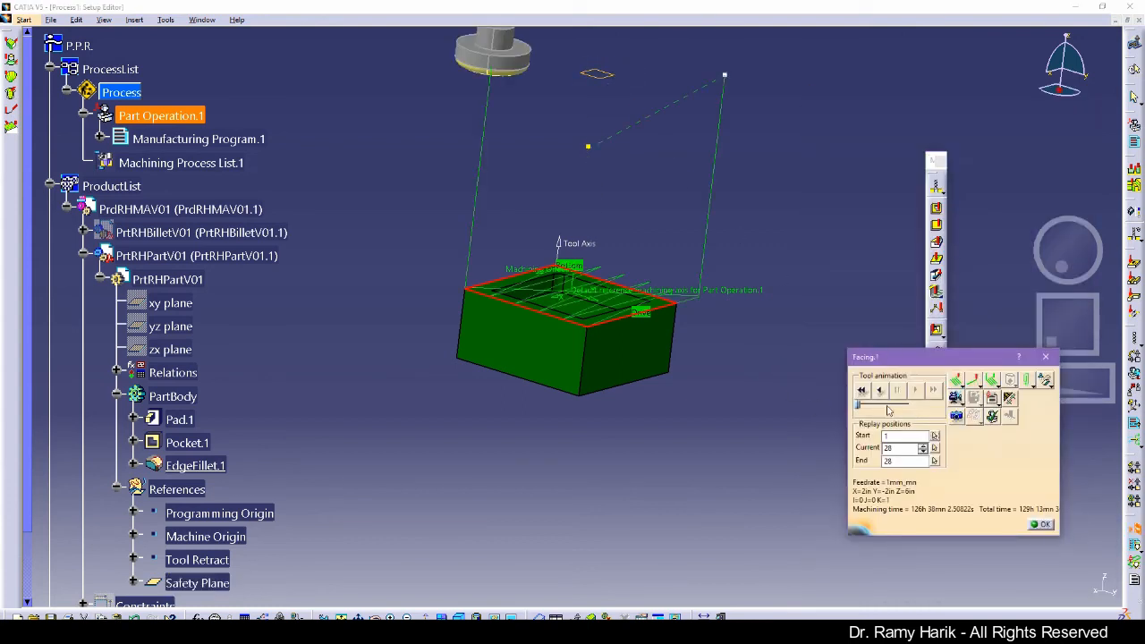
middle_click_drag(654, 231, 618, 336)
left_click(1045, 525)
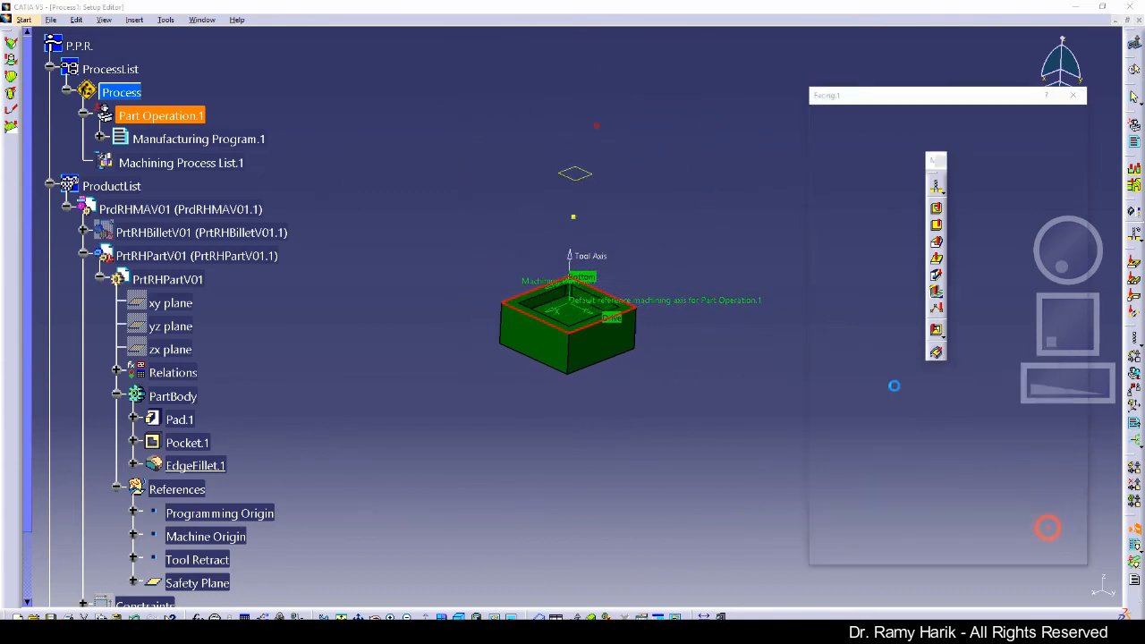
Set the facing operation's tool path style to Inward helical and replay the tool path.
left_click(835, 147)
left_click(1020, 318)
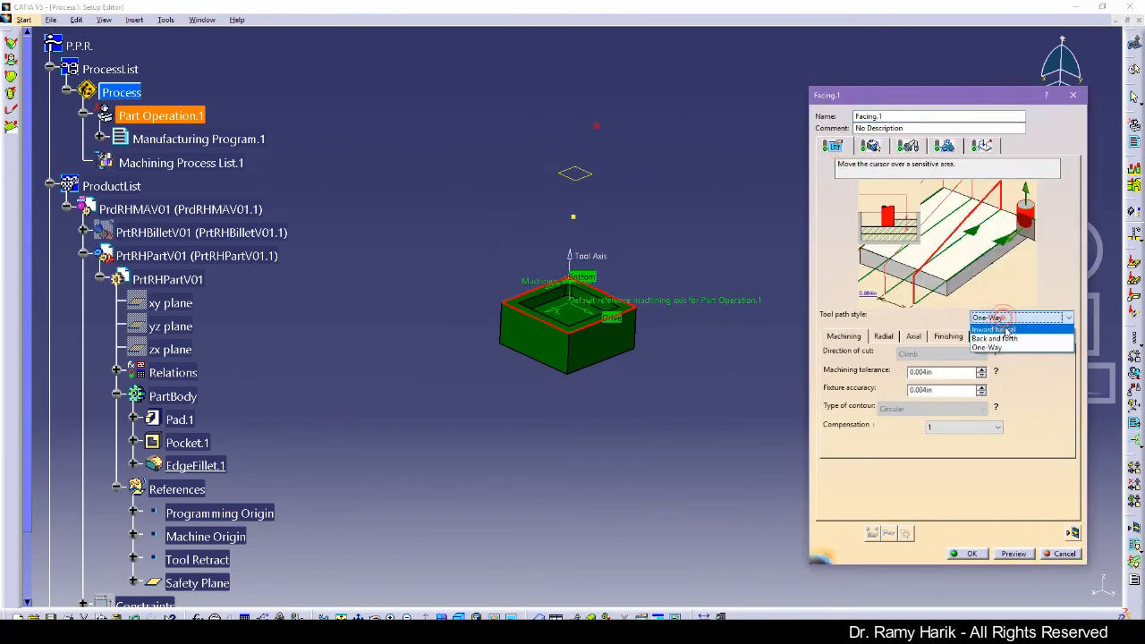
left_click(989, 331)
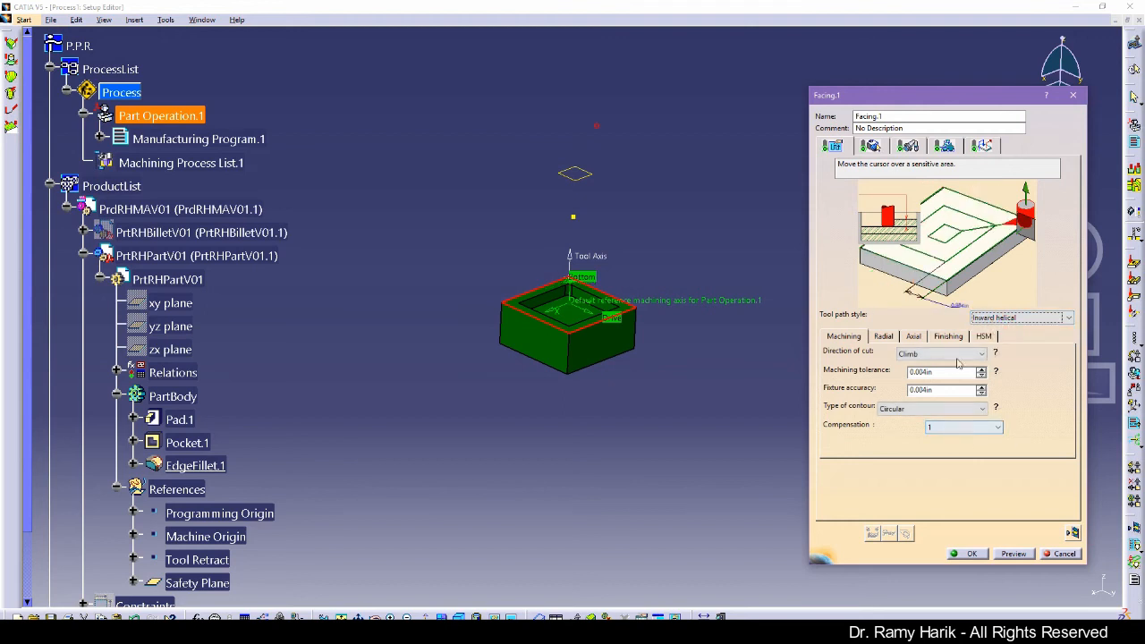
left_click(913, 336)
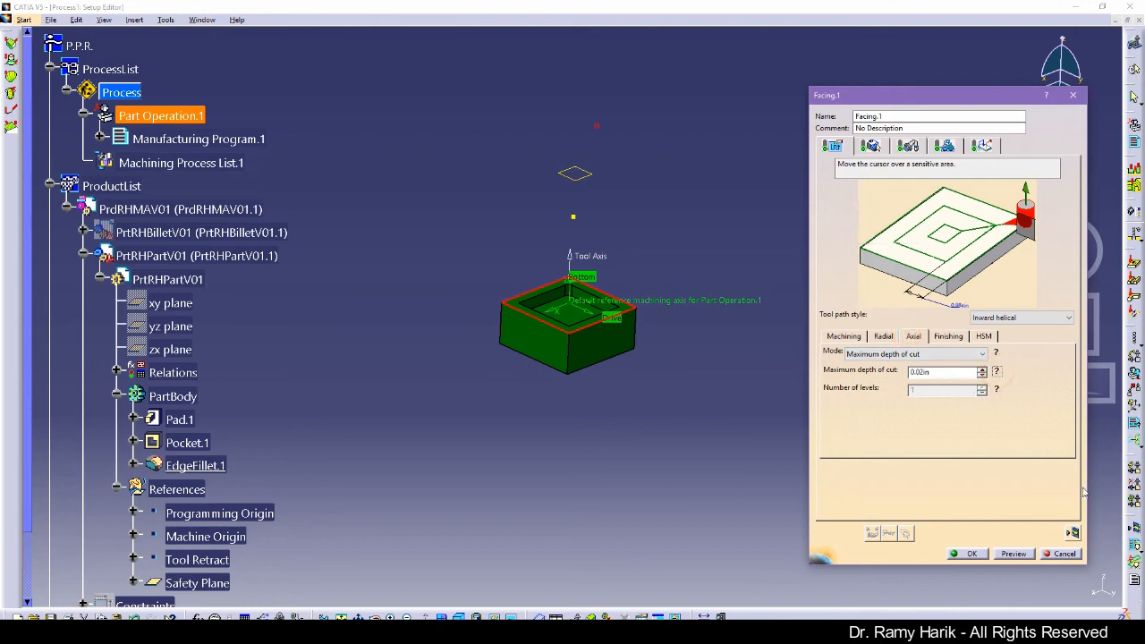
left_click(1072, 534)
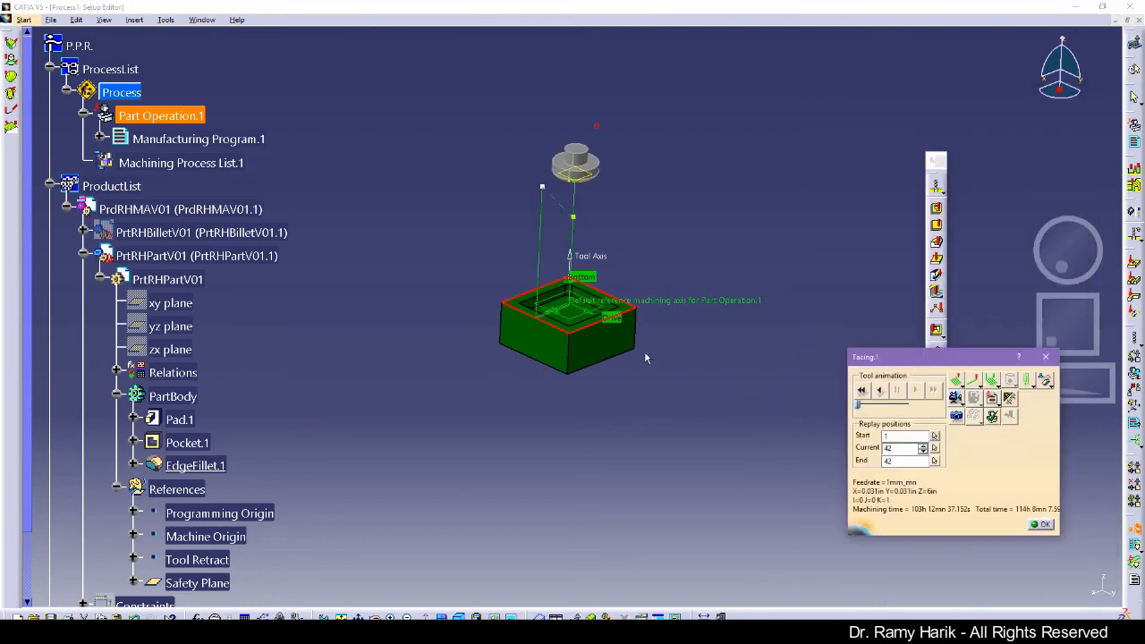
middle_click_drag(513, 398, 512, 346)
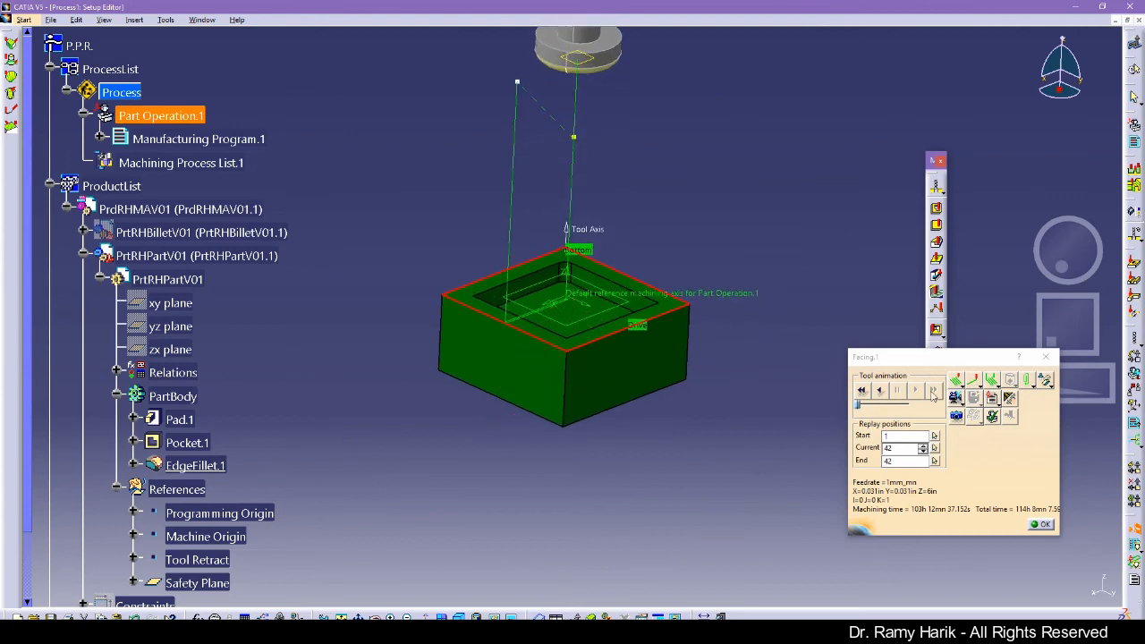
Run the facing video simulation to its end and examine the pick point information on the stock's side and machined top face.
left_click(956, 399)
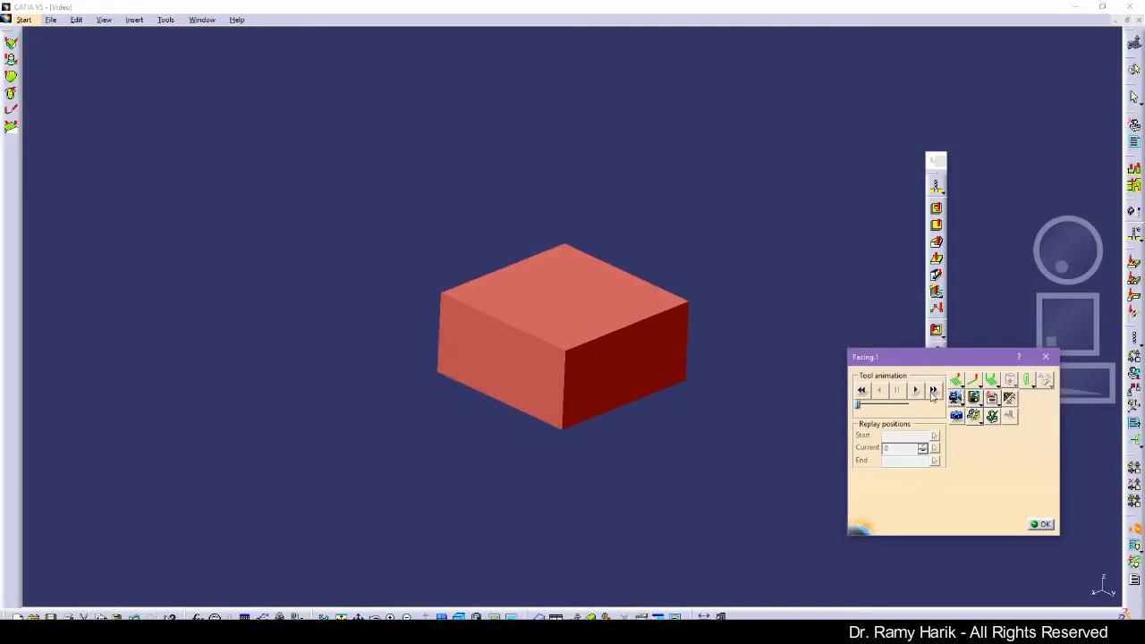
left_click(632, 356)
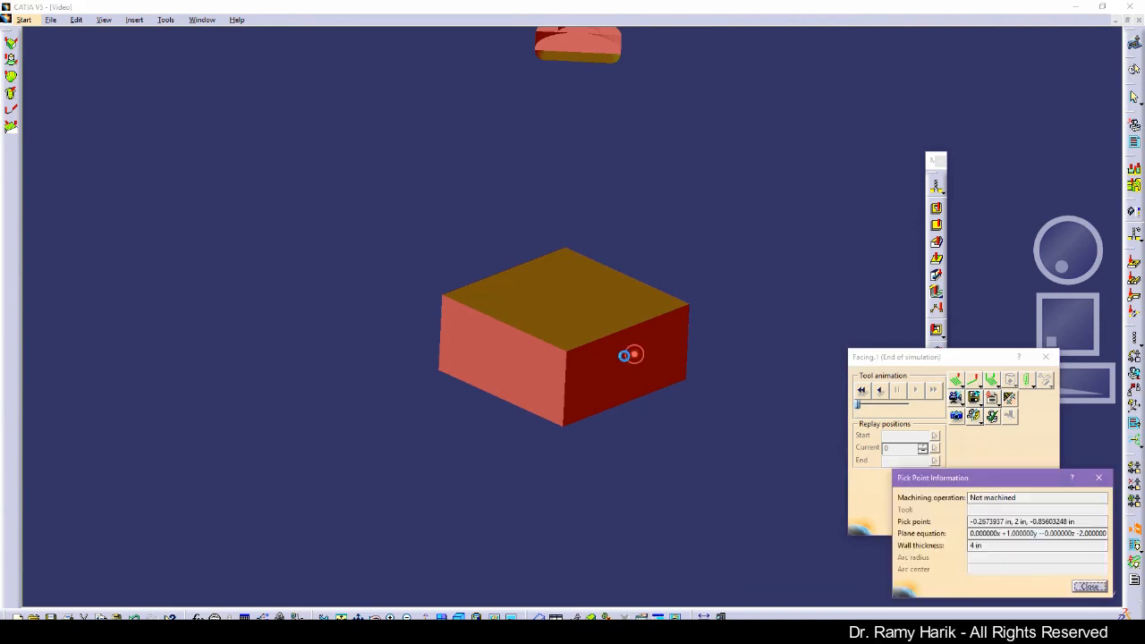
left_click(541, 337)
middle_click_drag(601, 429, 598, 371)
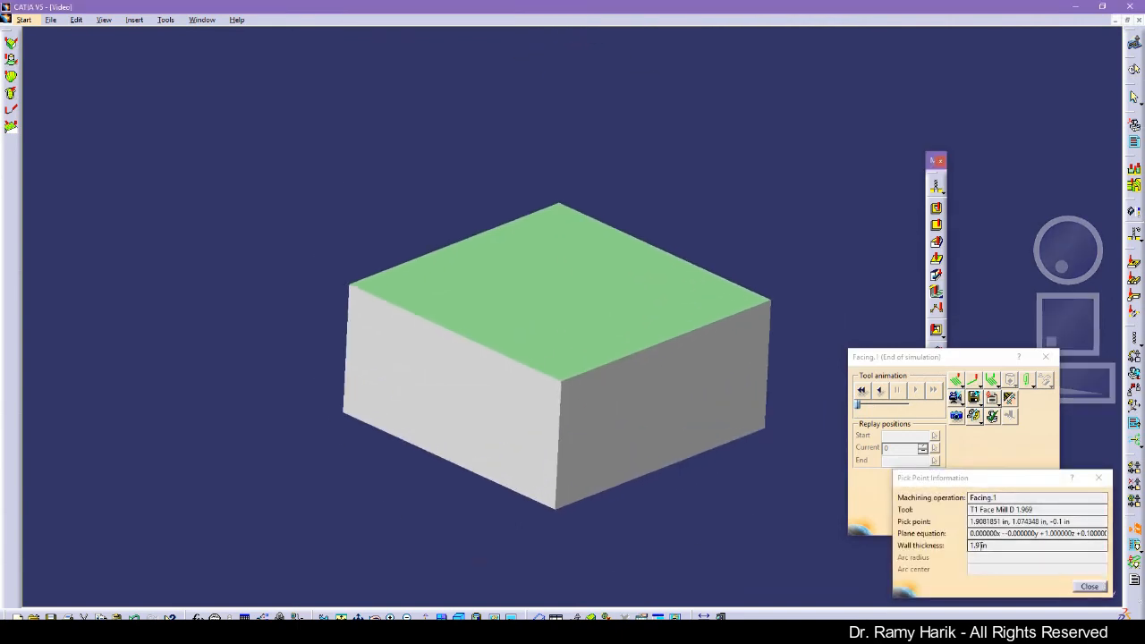
left_click(1100, 478)
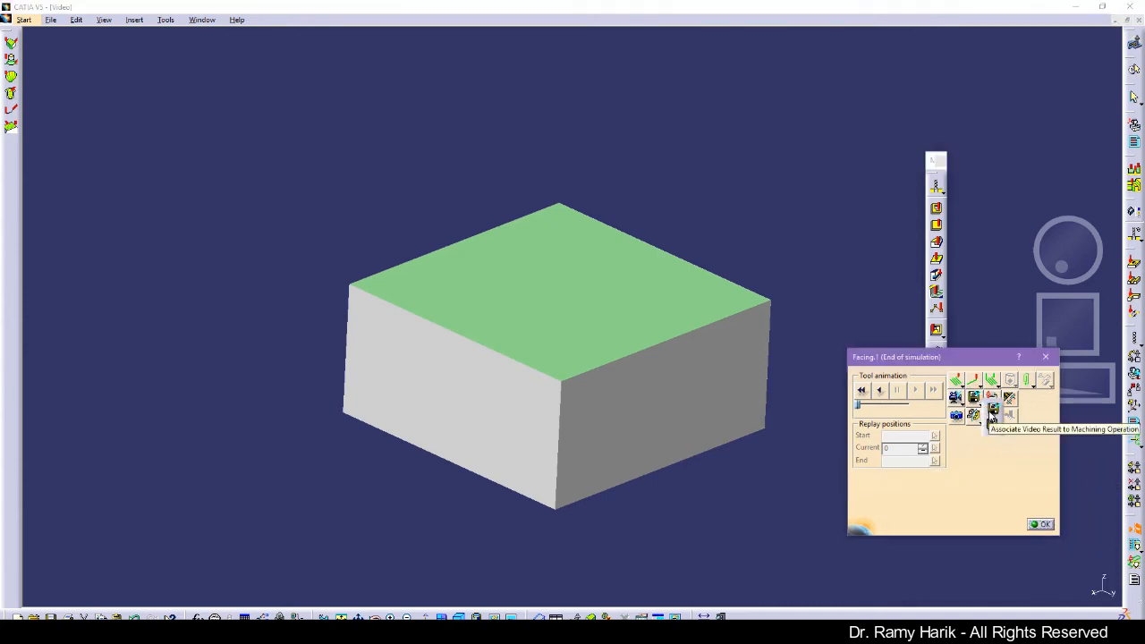
Associate the video result with the facing operation, leave the simulation and accept the operation.
left_click(992, 412)
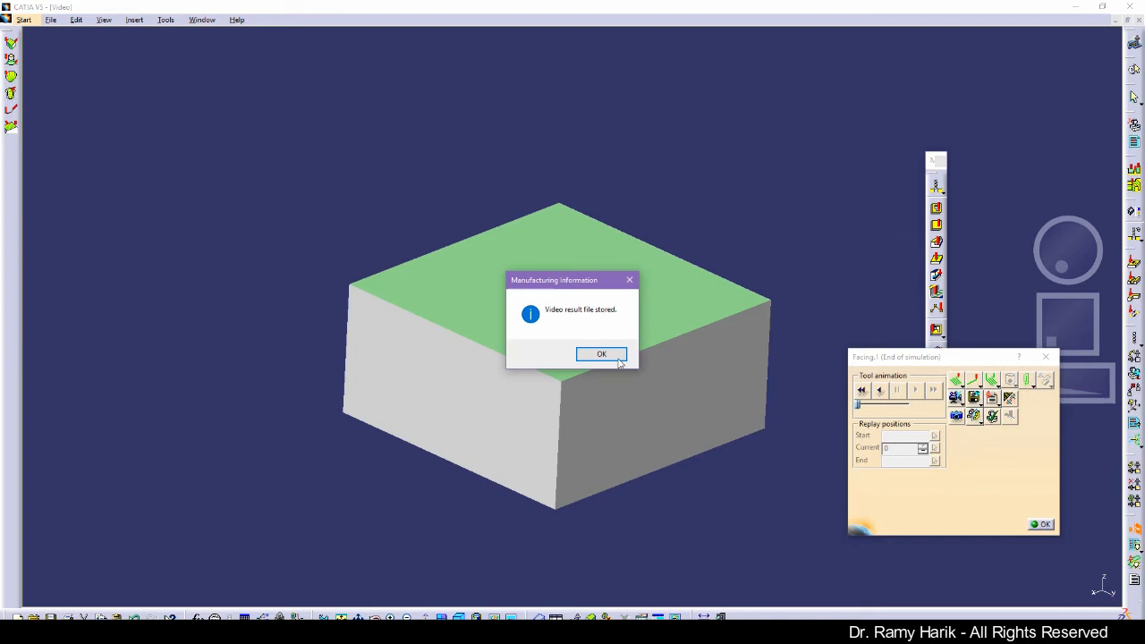
left_click(613, 358)
left_click(1040, 525)
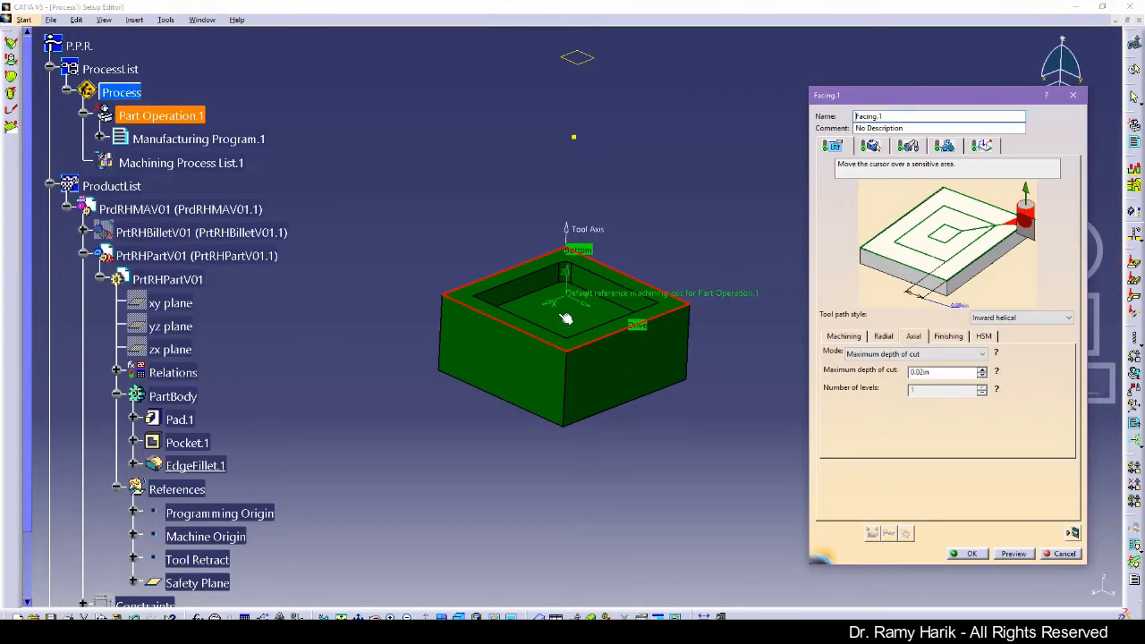
left_click(968, 554)
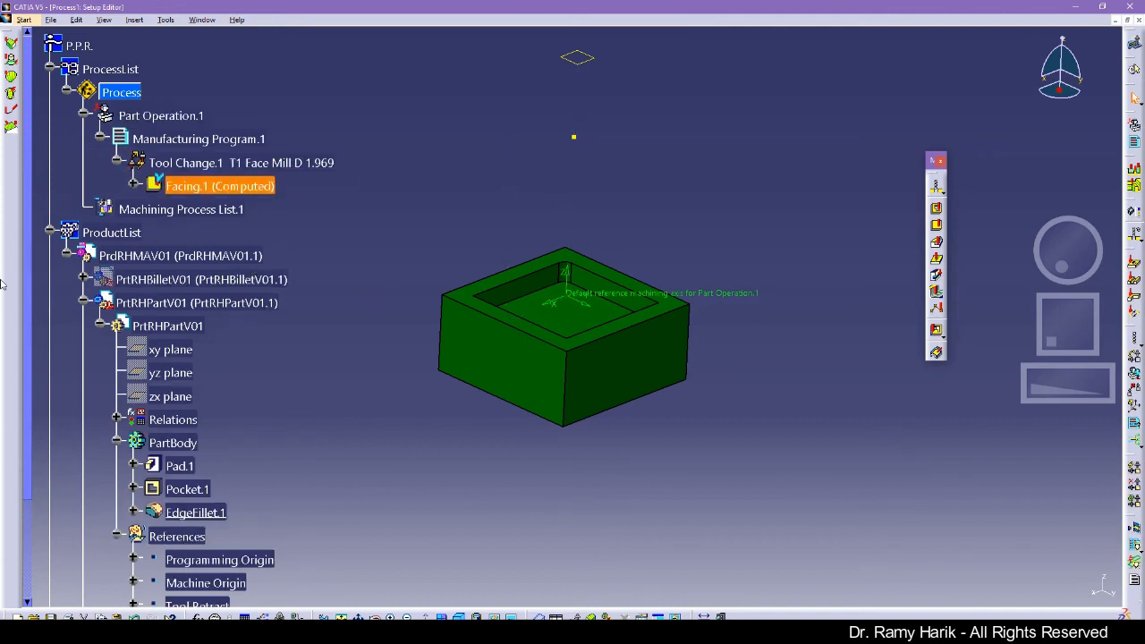
left_click(6, 329)
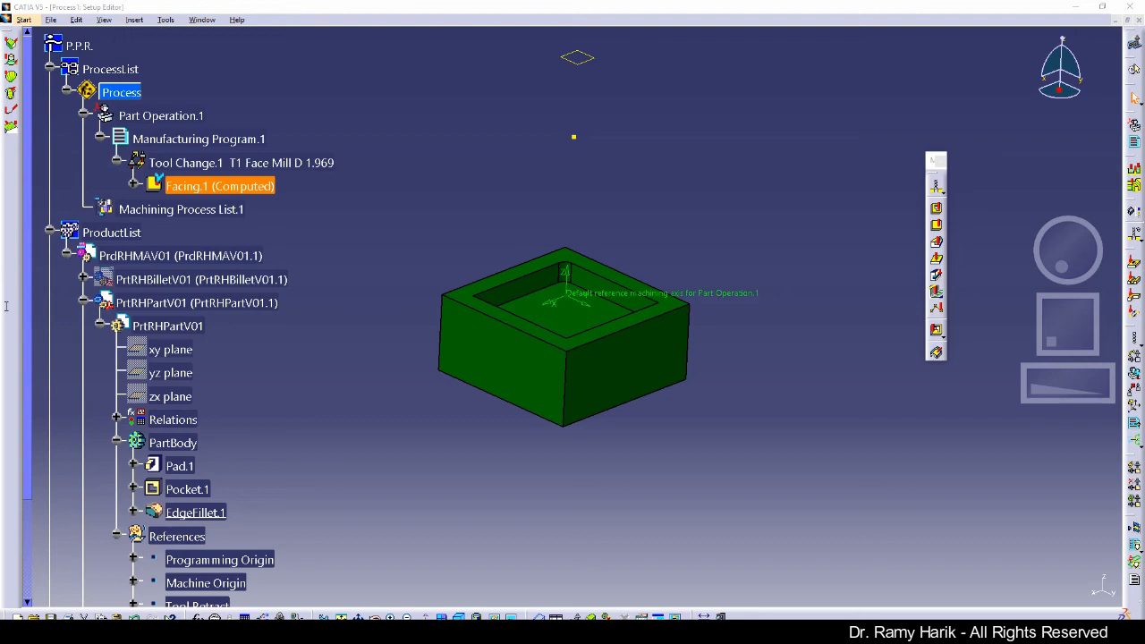
scroll(304, 289, "down", 3)
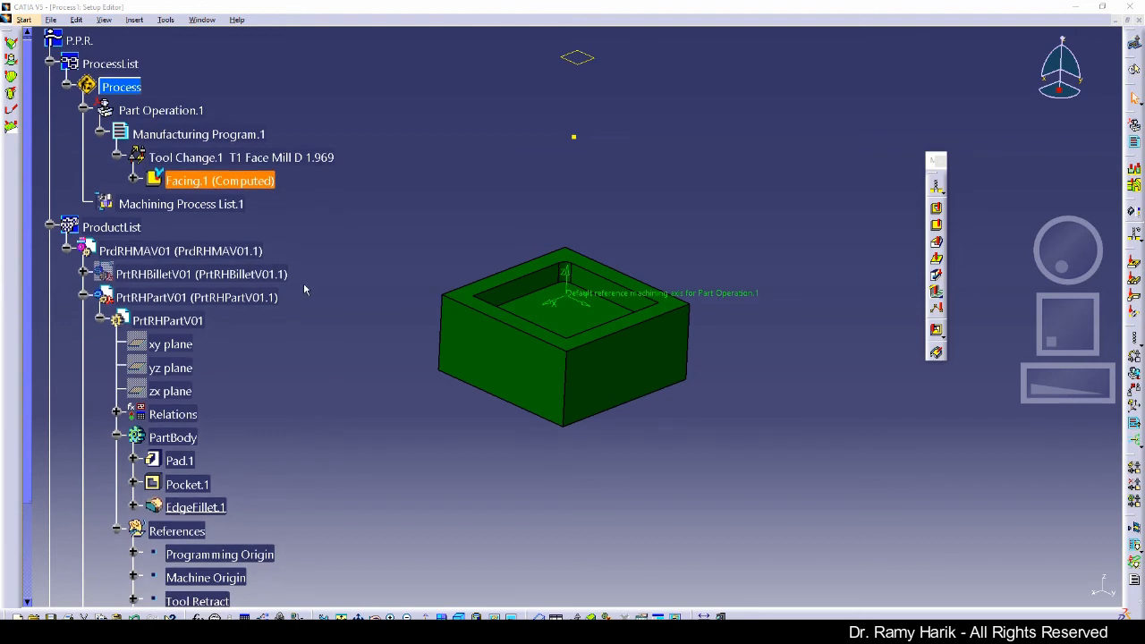
left_click(368, 375)
scroll(31, 181, "up", 3)
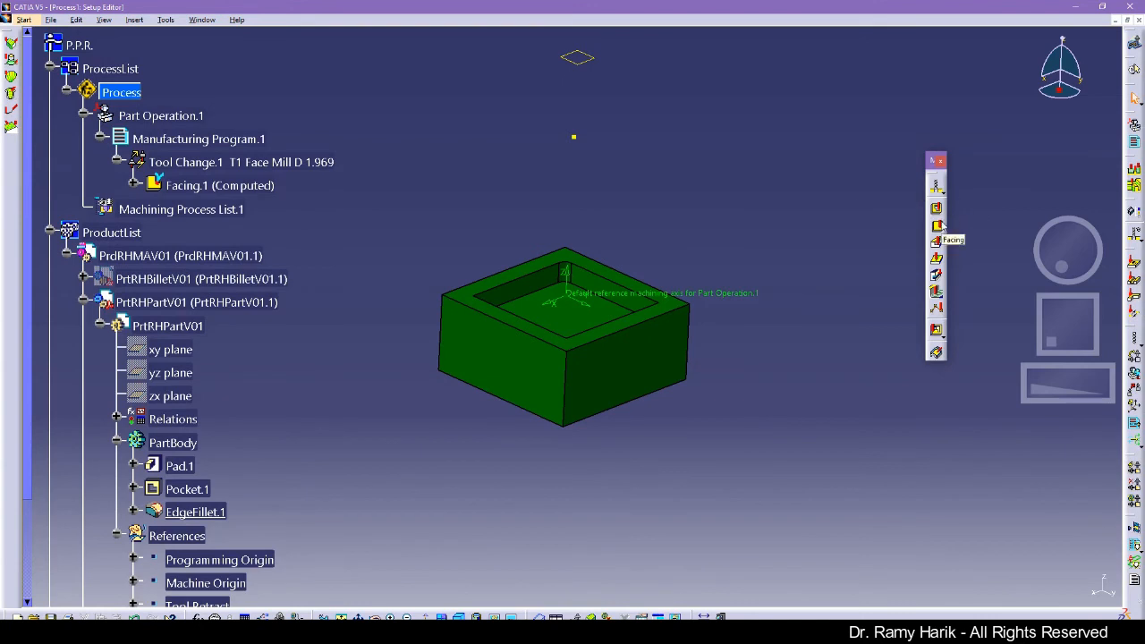
left_click(588, 300)
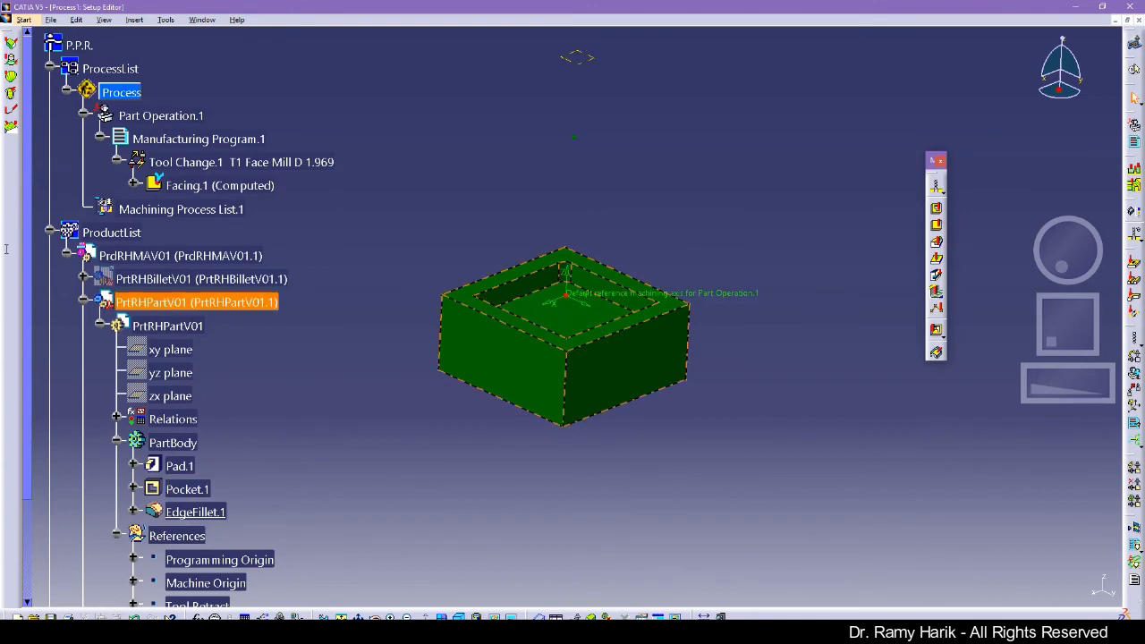
Insert a Pocketing operation after Facing.1 and assign it the T2 End Mill D 0.394 tool.
left_click(204, 188)
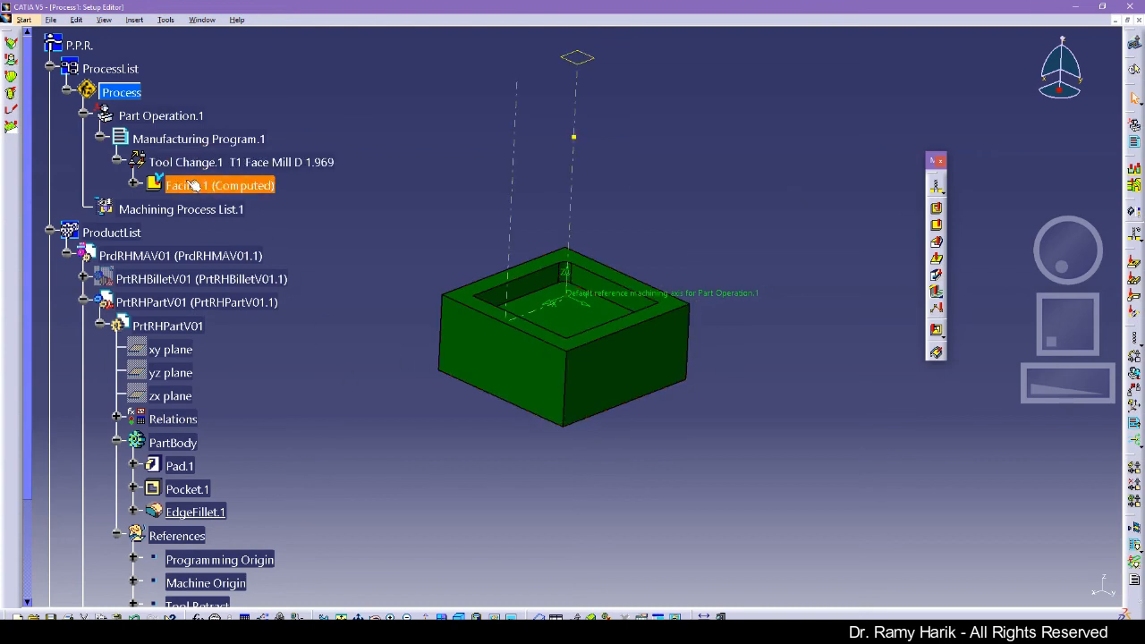
left_click(938, 210)
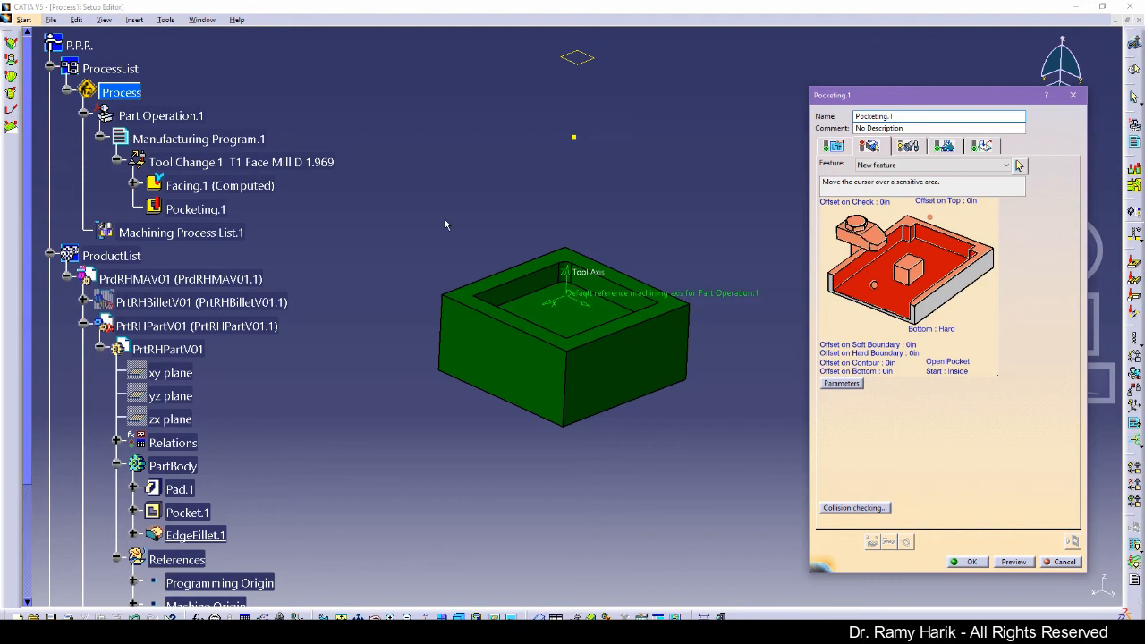
left_click(908, 146)
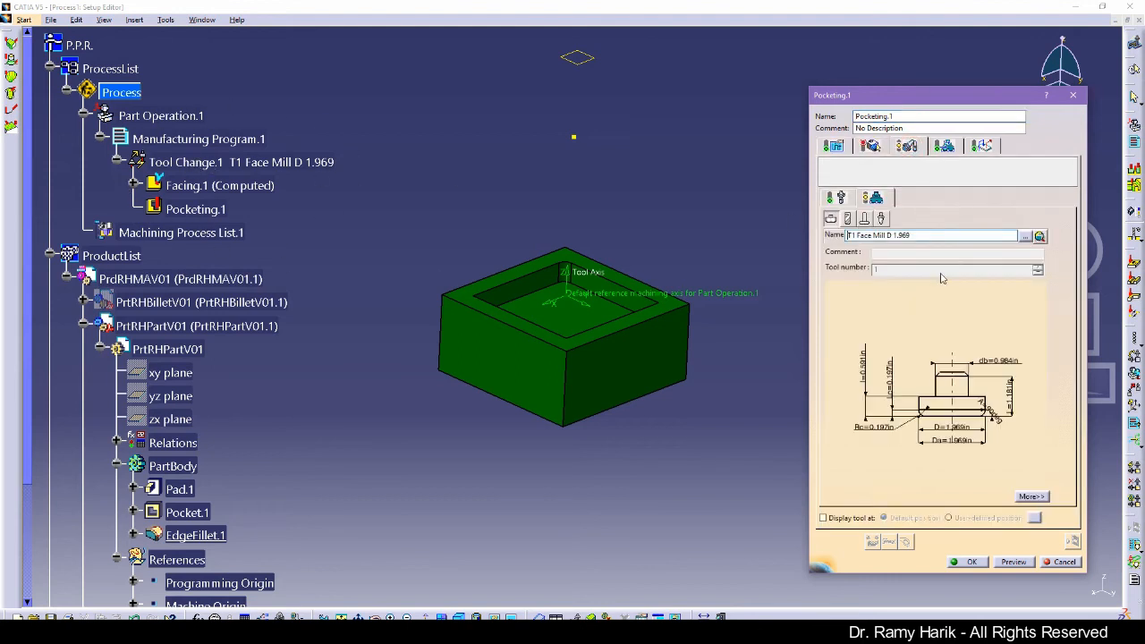
left_click(850, 224)
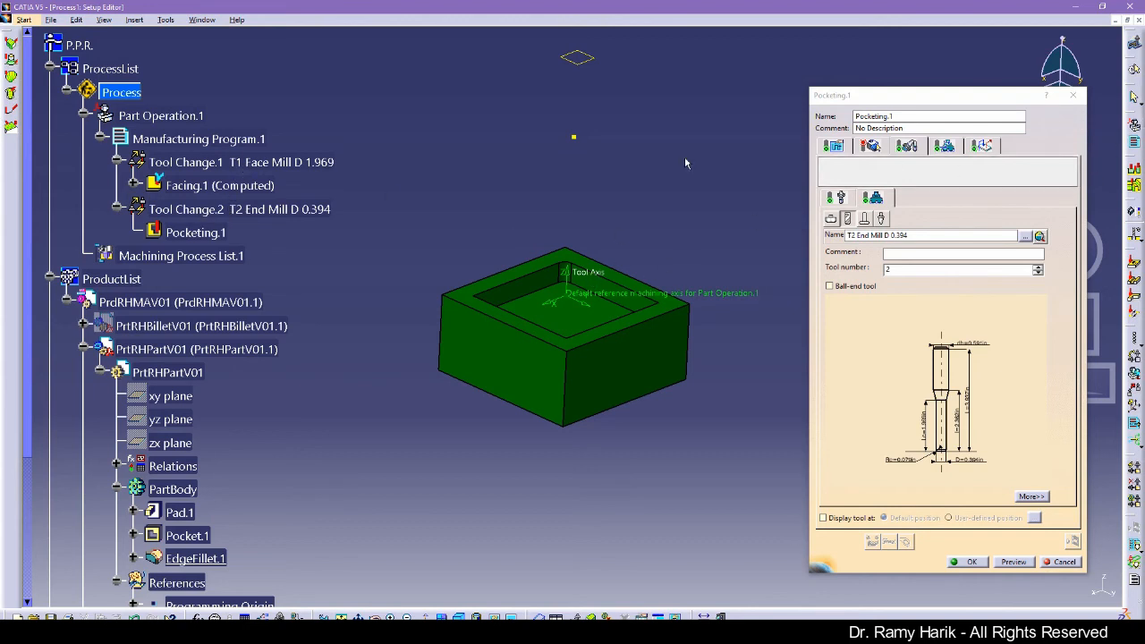
Change the pocketing style to Closed Pocket and select the pocket floor as the bottom, with its contour as the guide.
left_click(870, 145)
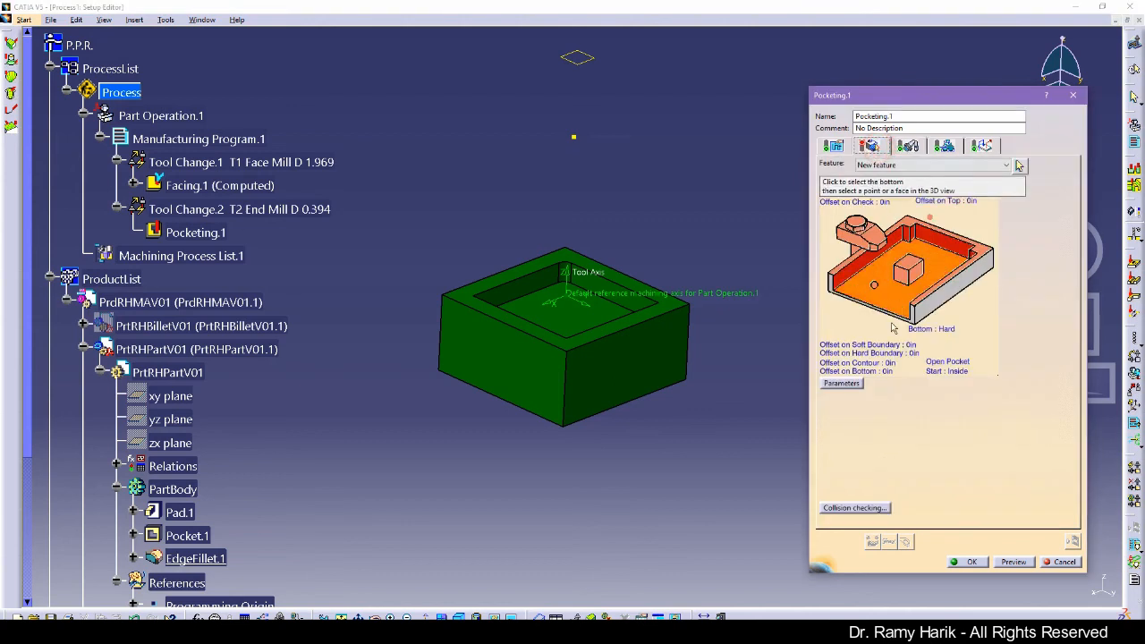
left_click(7, 250)
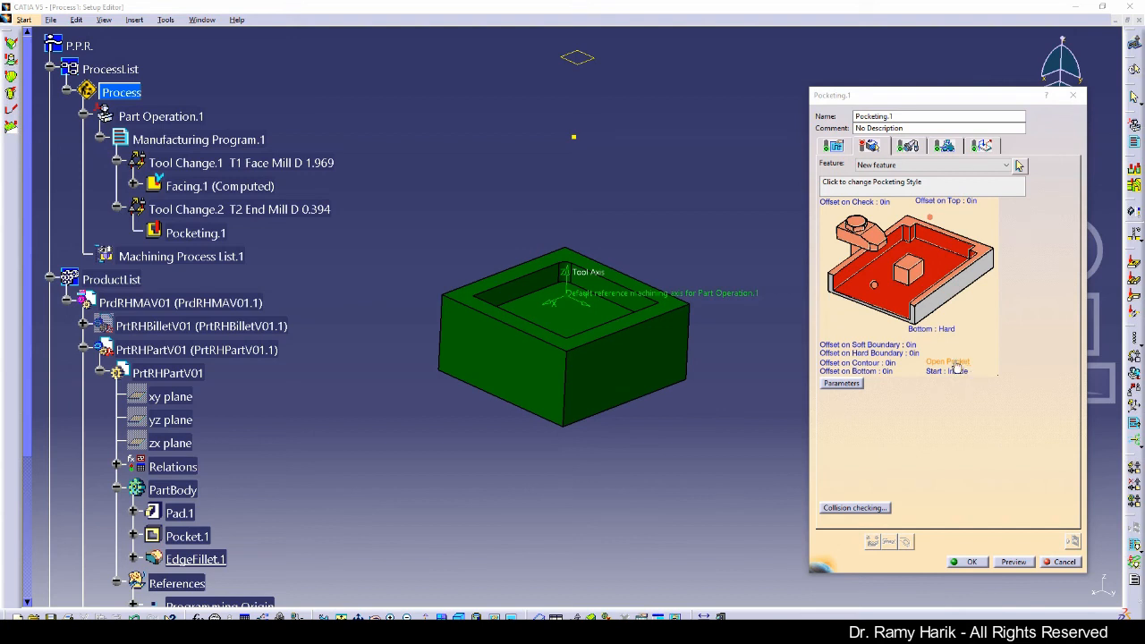
middle_click_drag(461, 293, 549, 254, "ctrl")
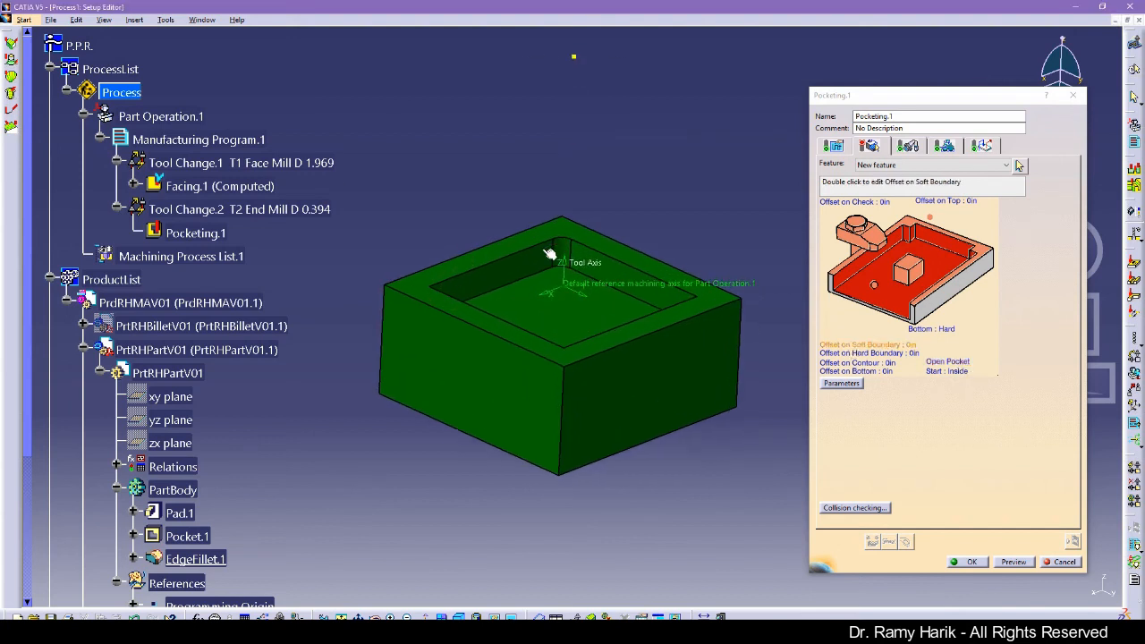
left_click(942, 364)
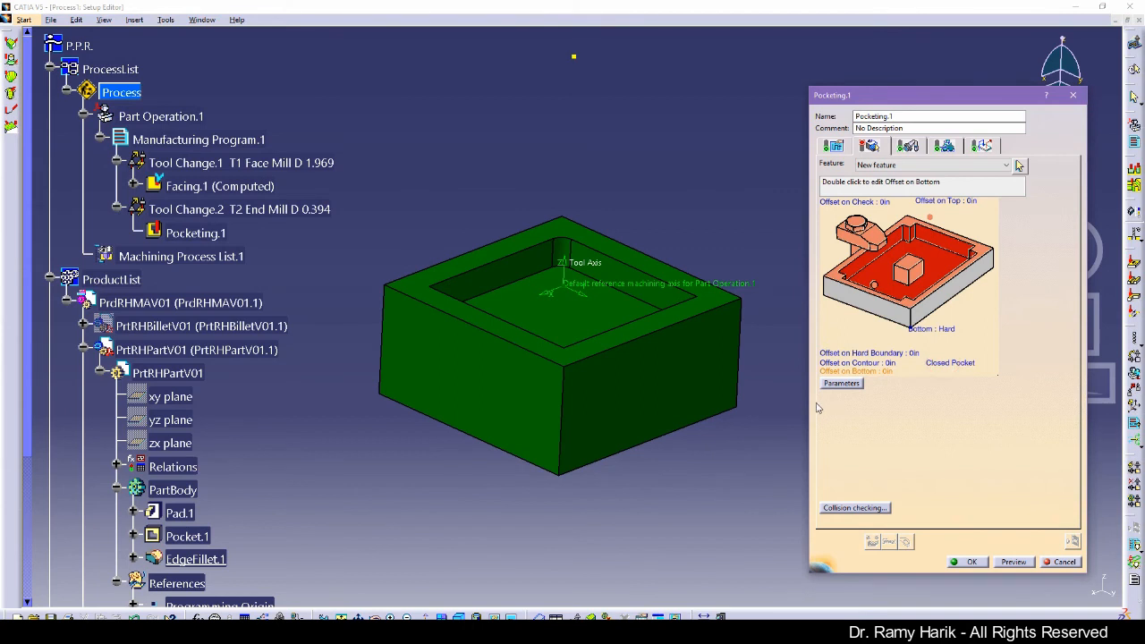
left_click(884, 270)
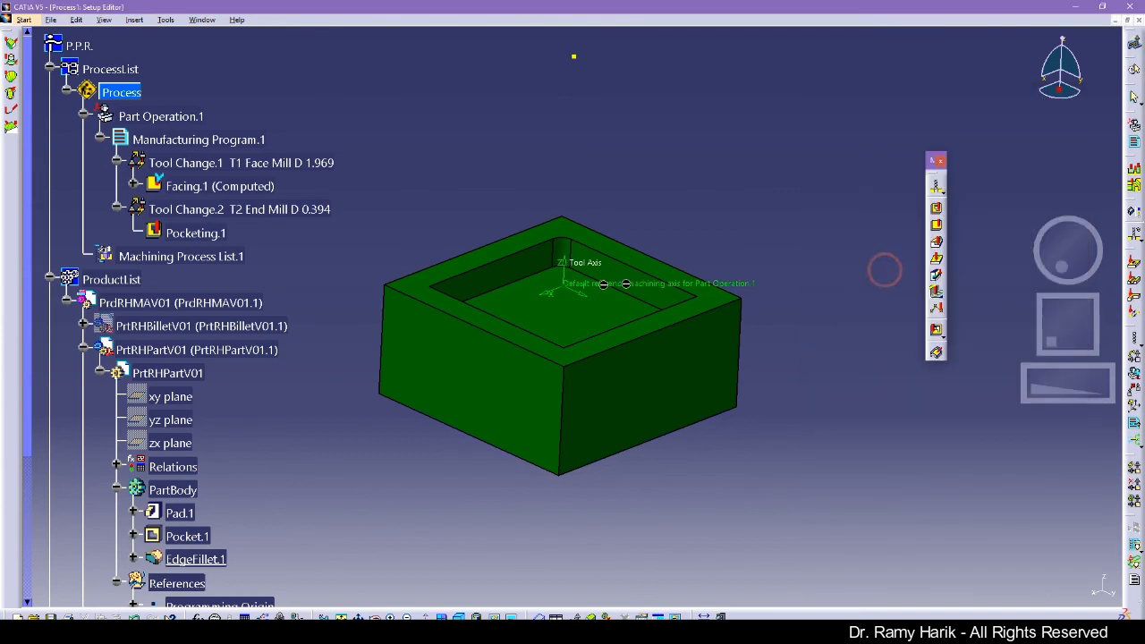
left_click(569, 317)
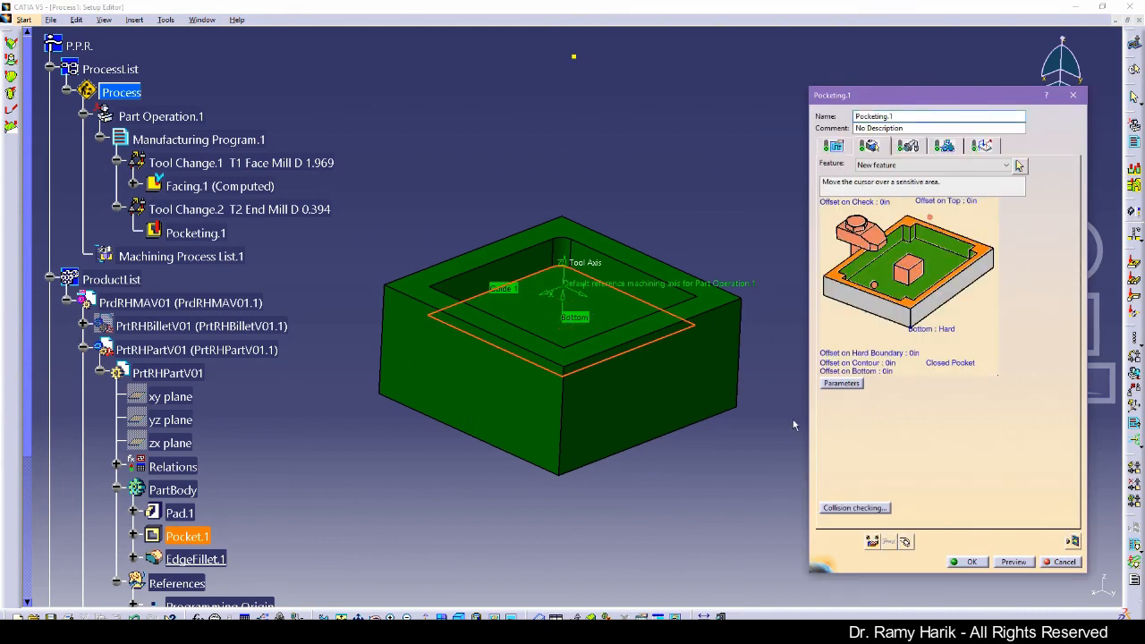
Select the part's upper rim face as the top of the pocketing operation.
left_click(989, 253)
left_click(711, 302)
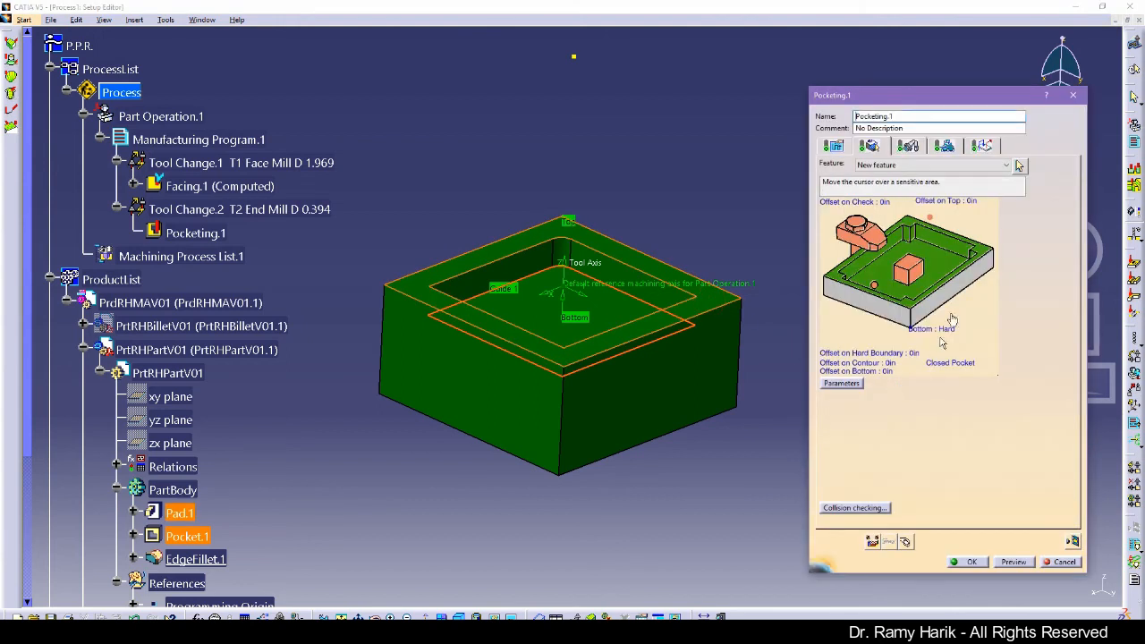
middle_click_drag(452, 215, 437, 235)
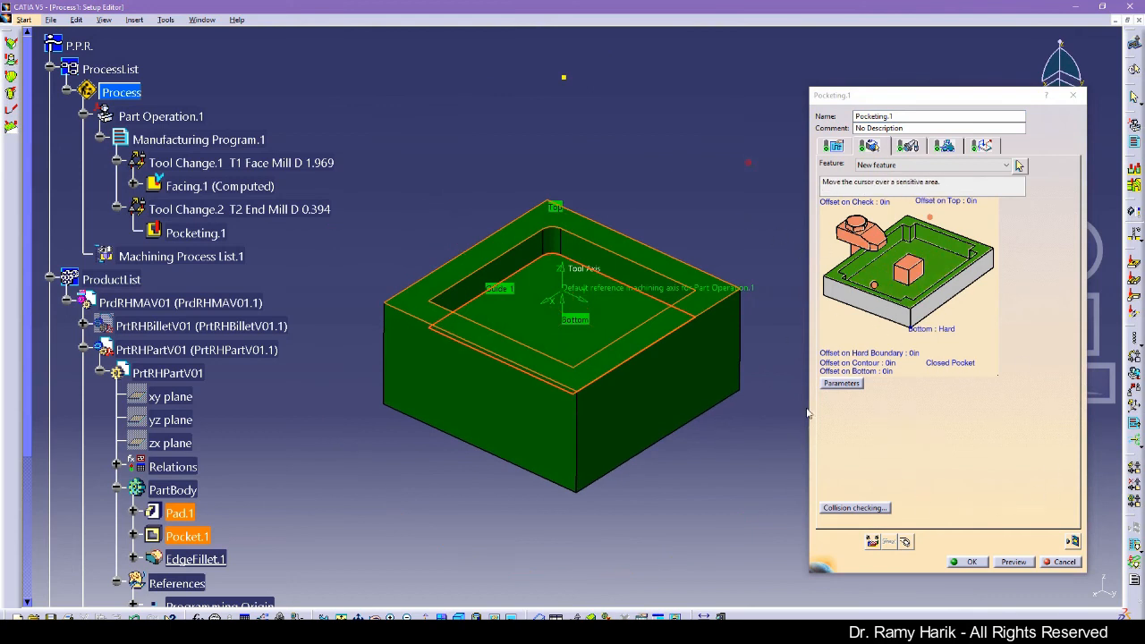
left_click(6, 241)
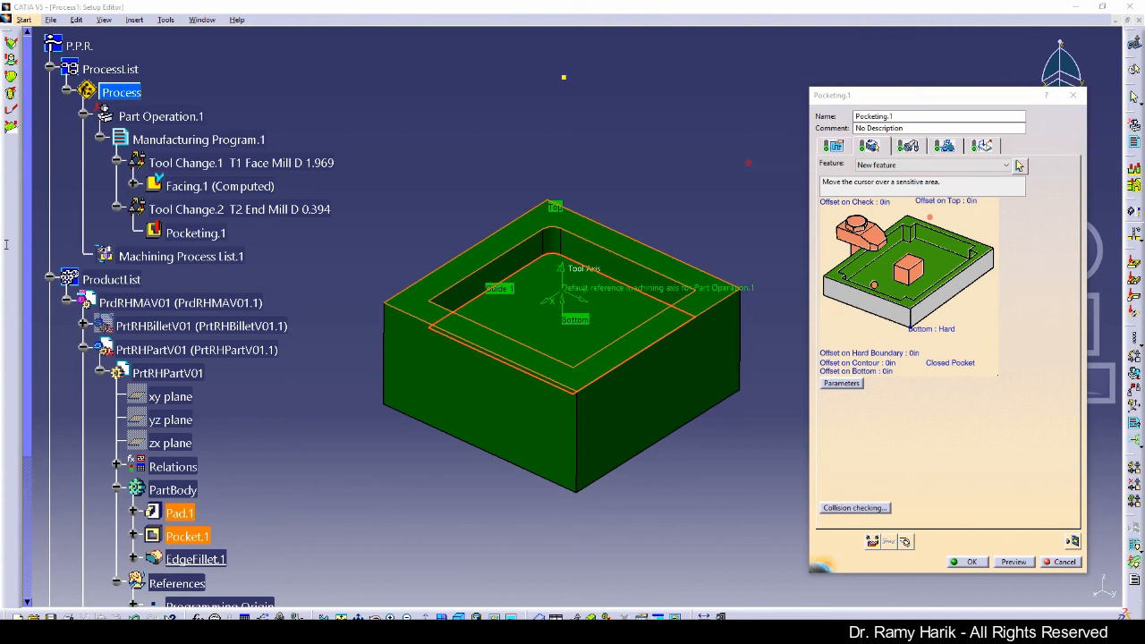
scroll(768, 220, "down", 5)
Set the axial strategy mode of the pocketing operation to Number of levels.
left_click(834, 144)
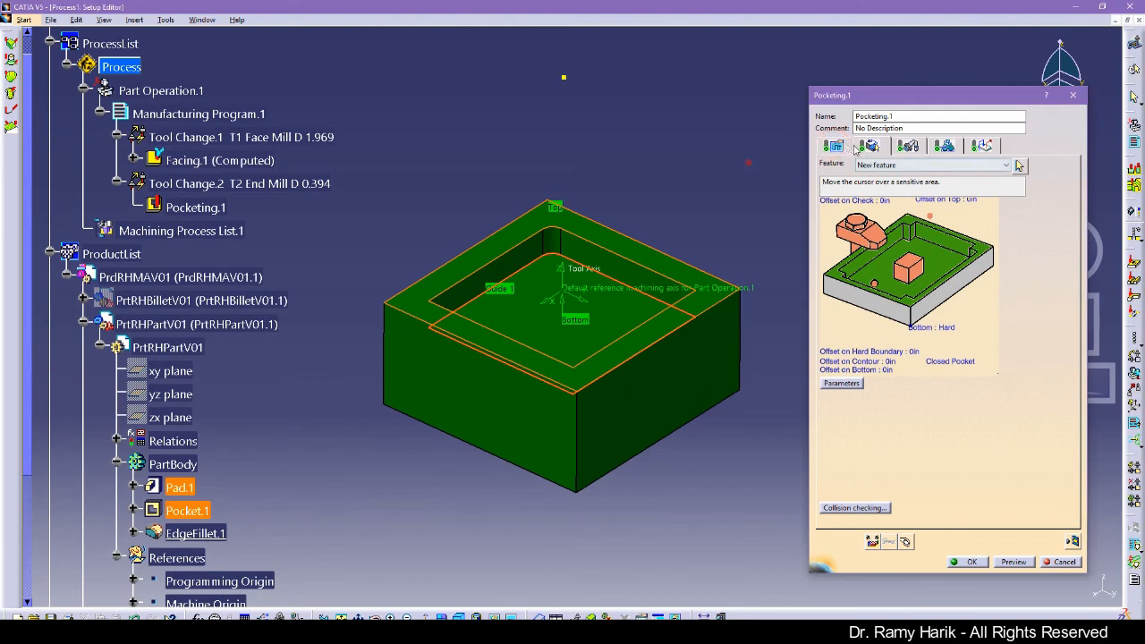
left_click(855, 146)
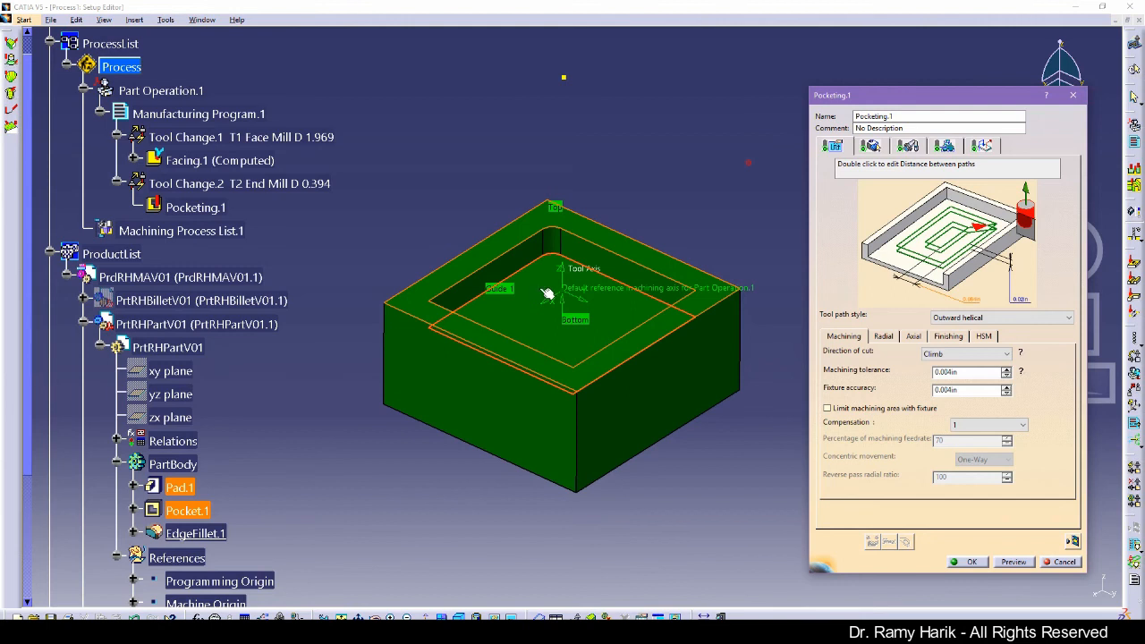
left_click(913, 337)
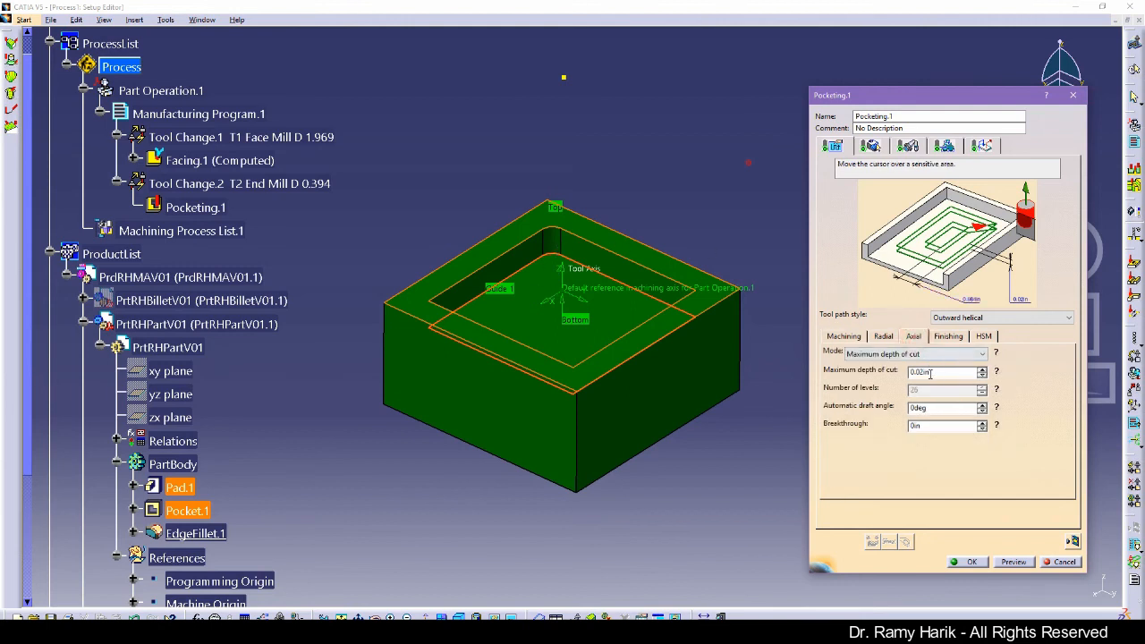
left_click(906, 358)
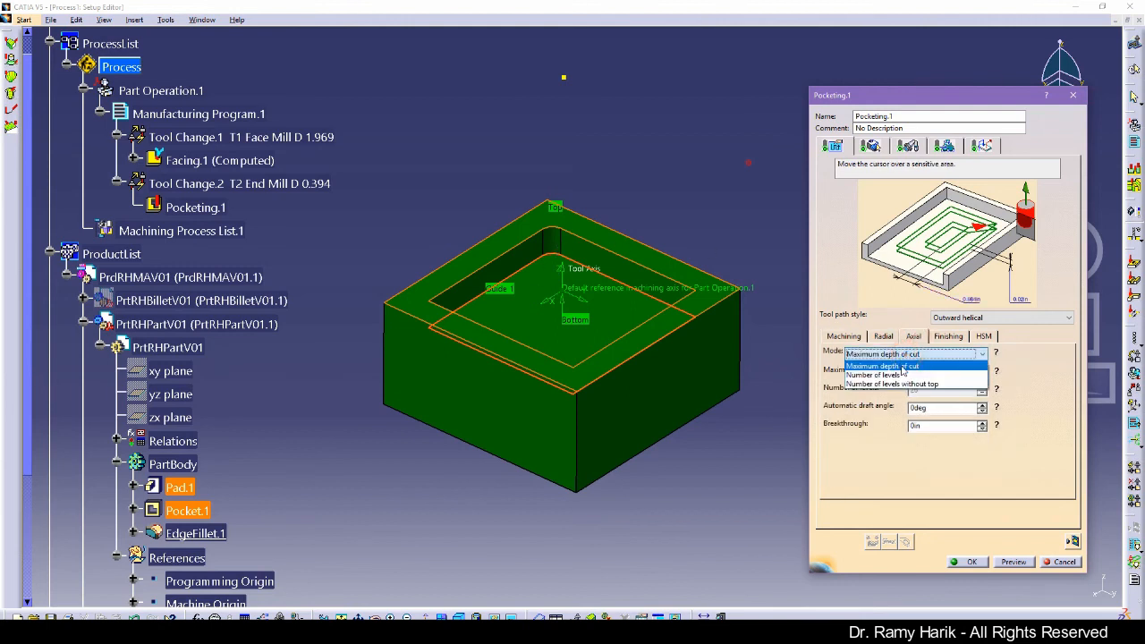
left_click(900, 375)
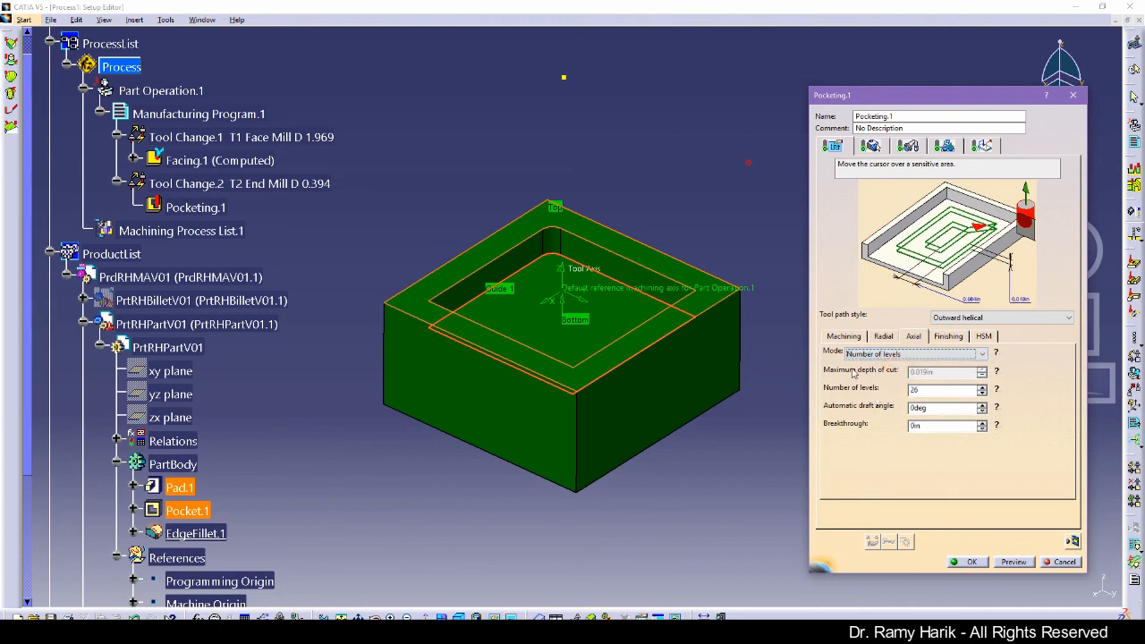
left_click(844, 336)
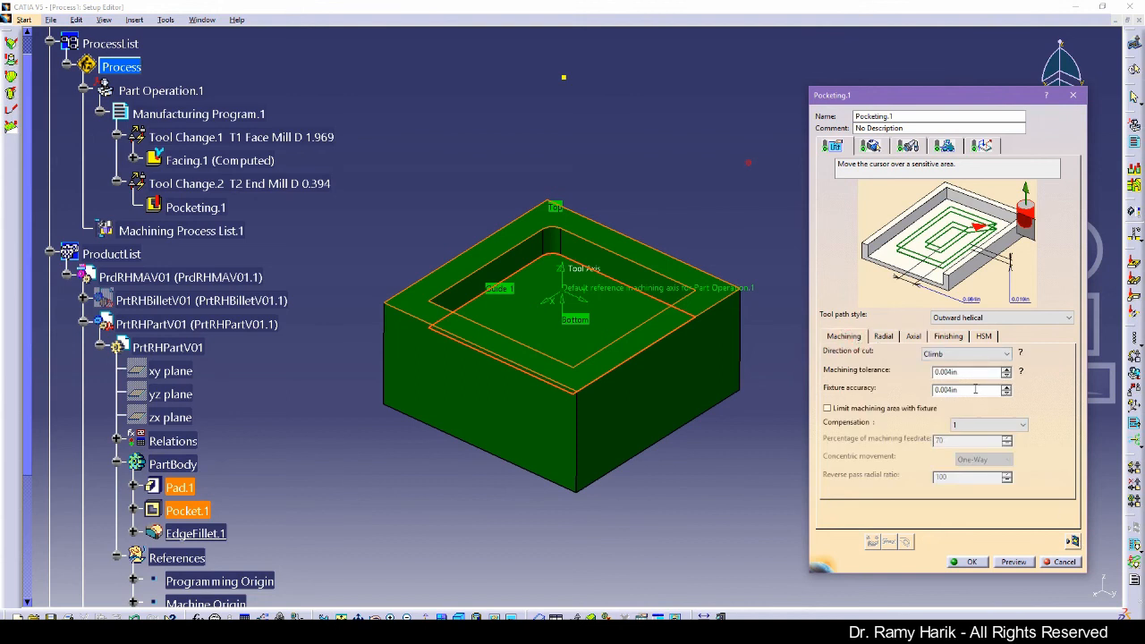
Keep the Outward helical tool path style, replay the pocketing tool path and examine its passes inside the pocket.
left_click(985, 318)
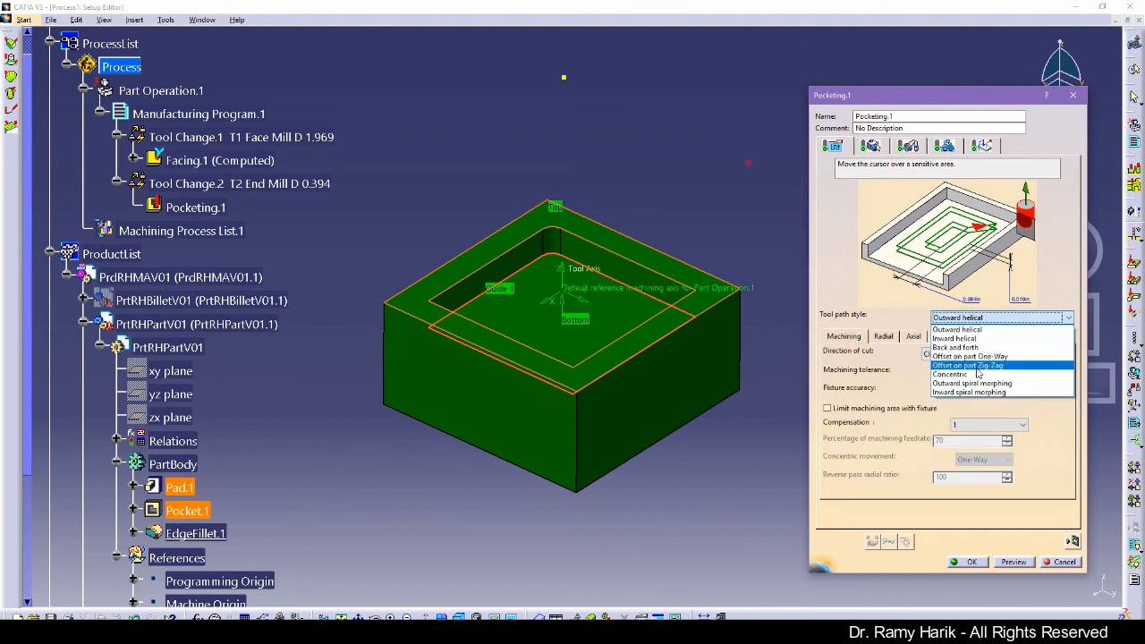
left_click(1073, 542)
left_click(1073, 542)
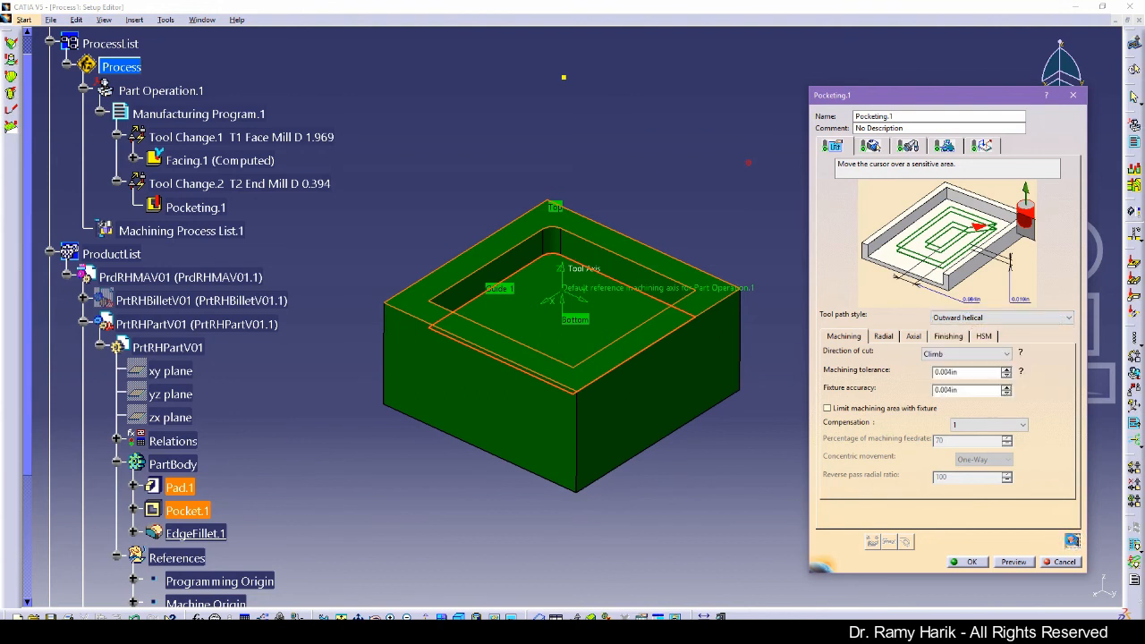
middle_click_drag(624, 474, 594, 459)
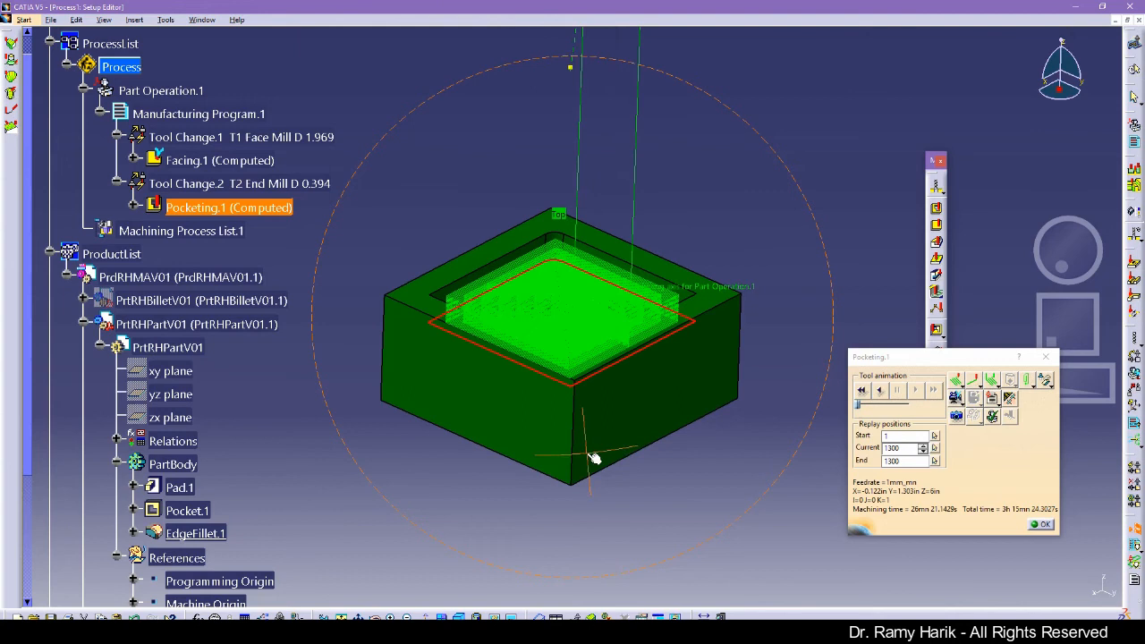
middle_click_drag(578, 340, 577, 253)
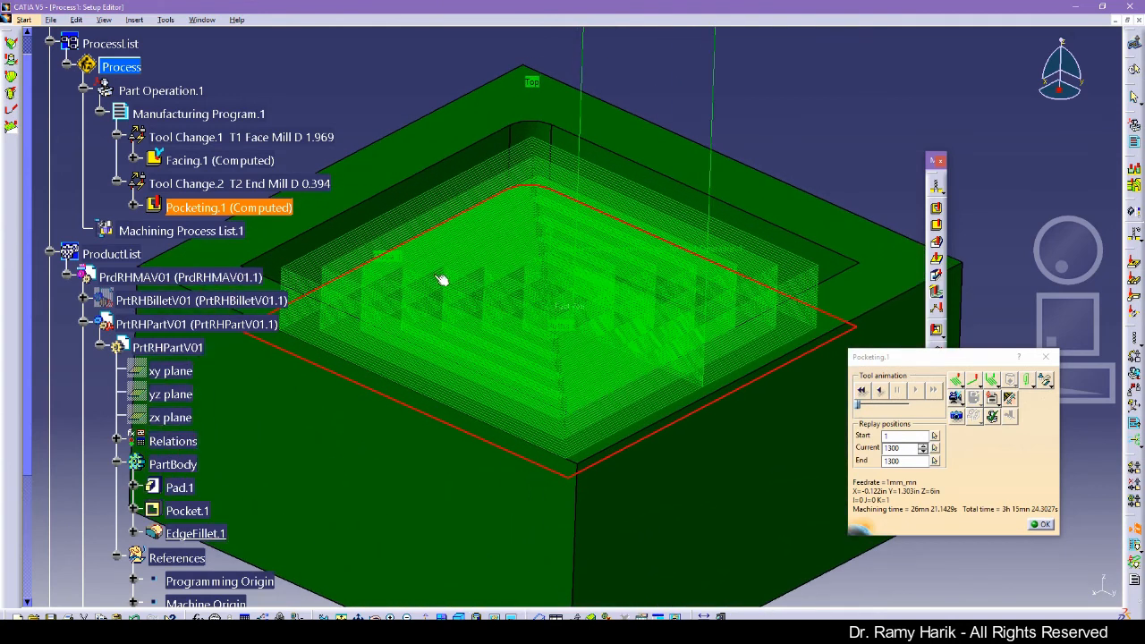
left_click(1045, 527)
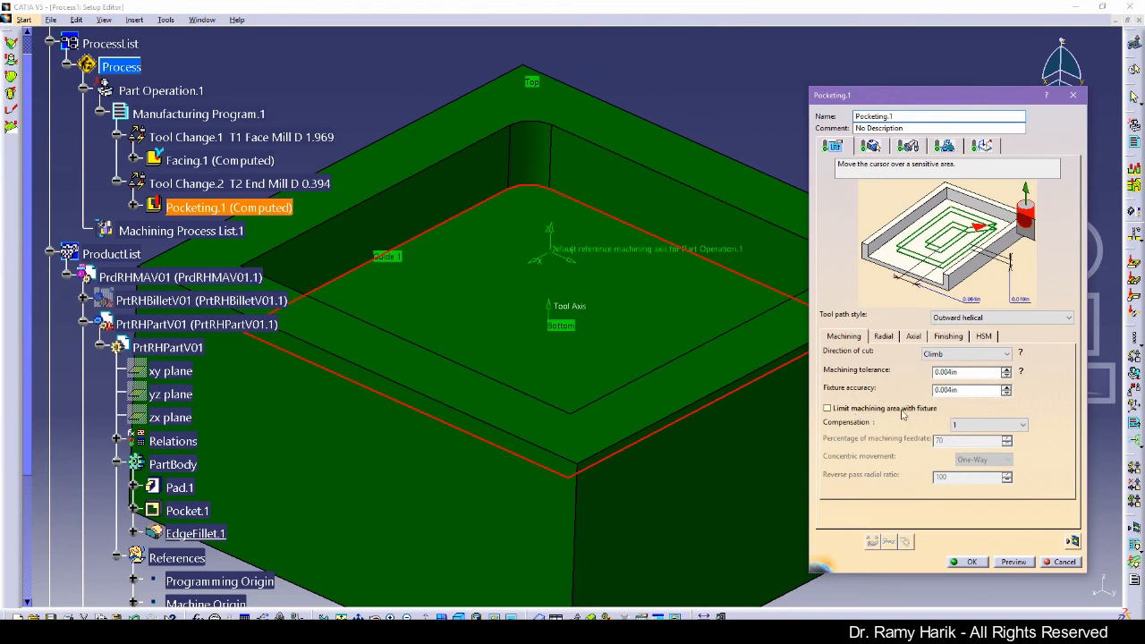
Set the number of axial levels to 5 and replay the pocketing tool path.
left_click(913, 336)
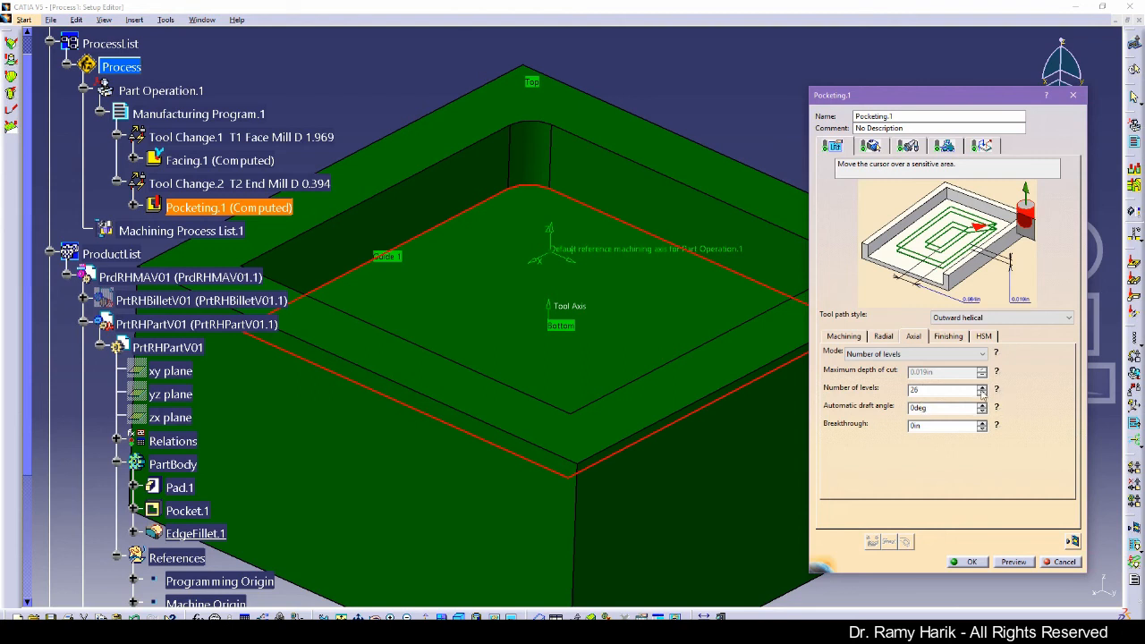
double_click(911, 389)
left_click(1073, 541)
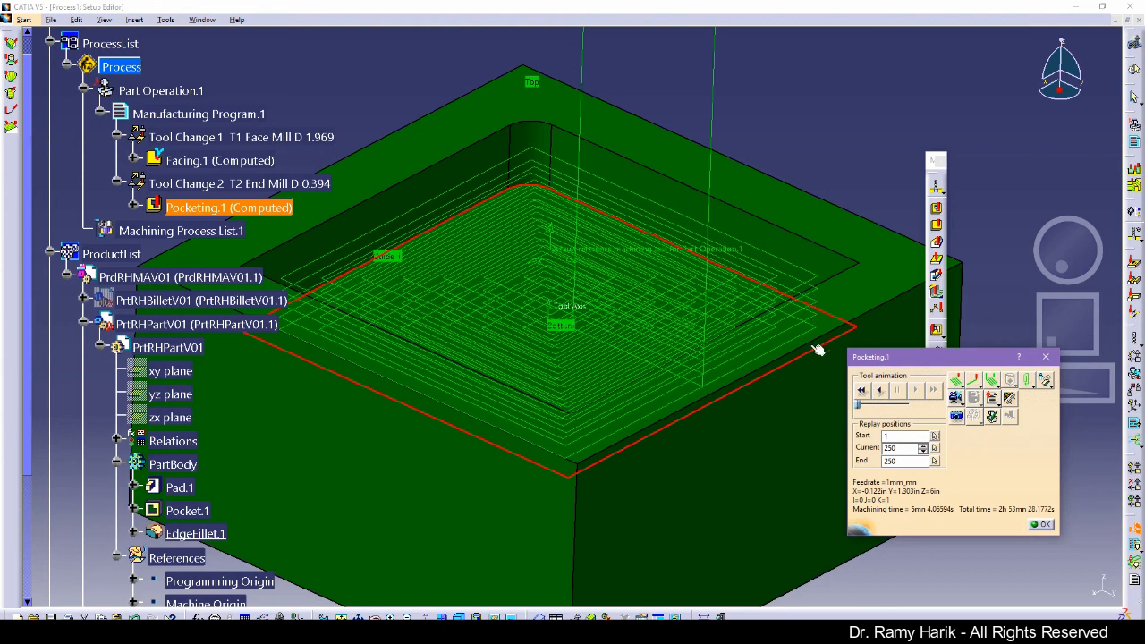
left_click(1045, 525)
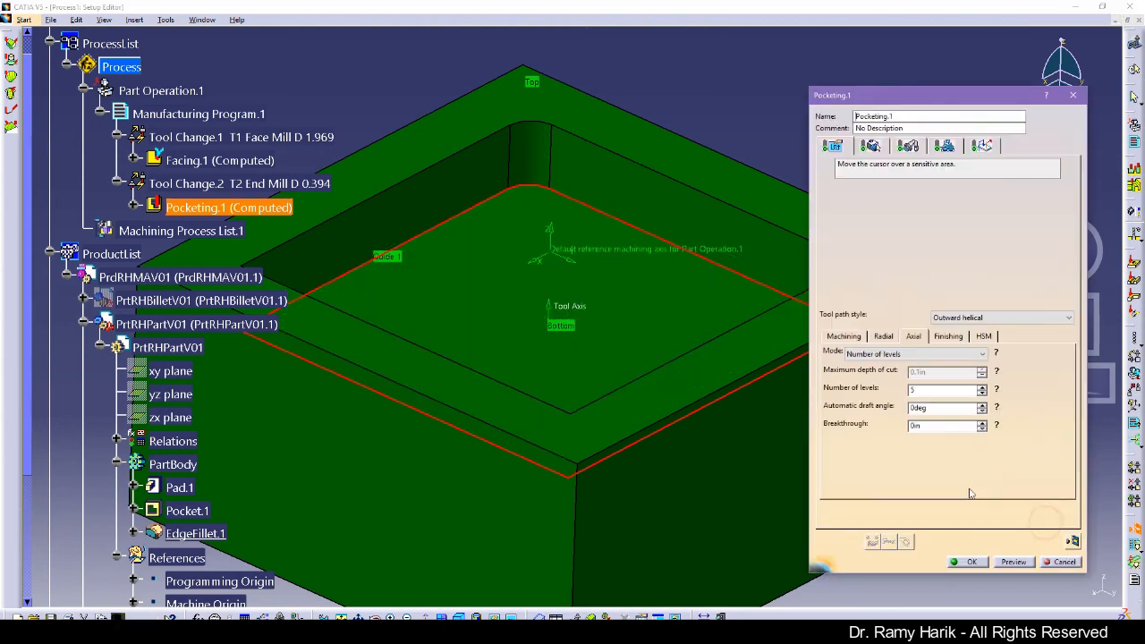
Run the pocketing video simulation to its end and examine the corners and floor of the machined pocket.
left_click(1073, 541)
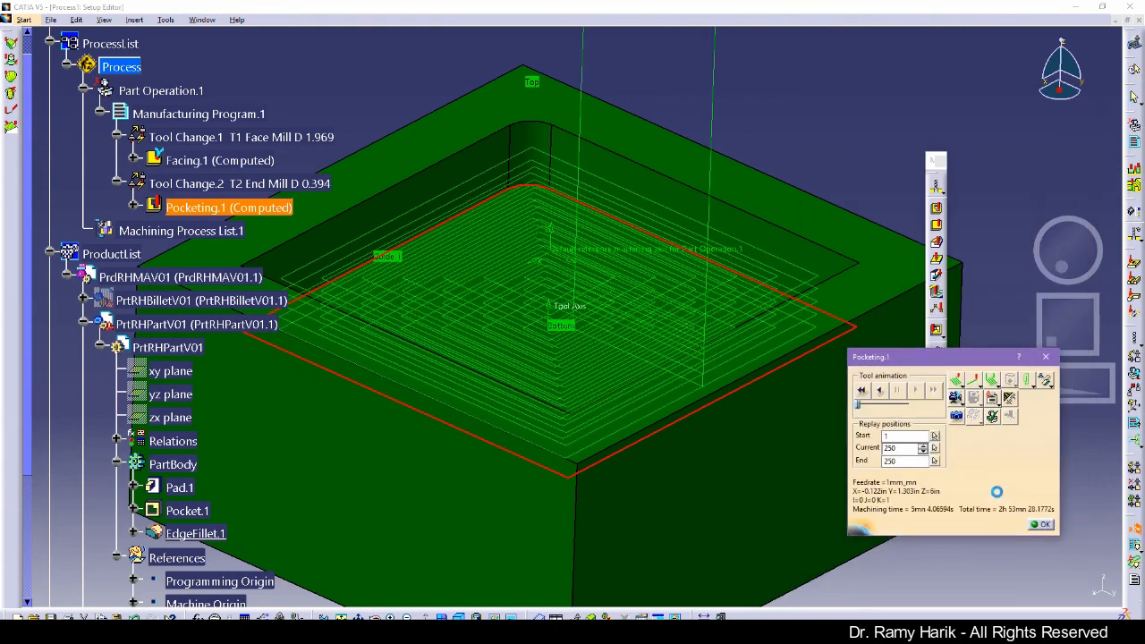
left_click(956, 397)
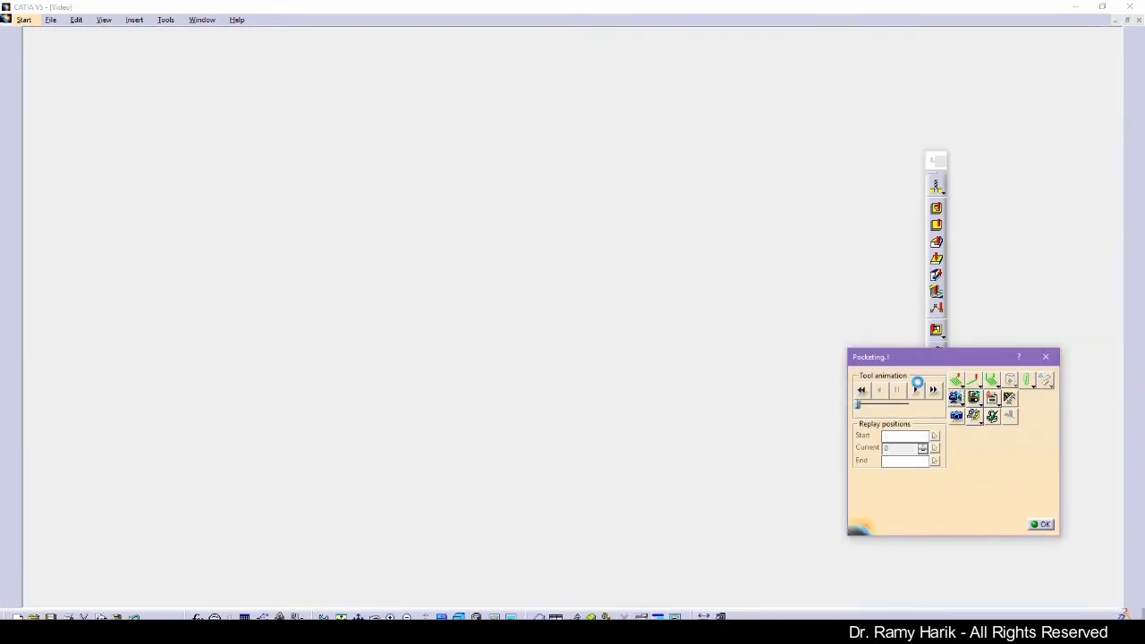
left_click(916, 390)
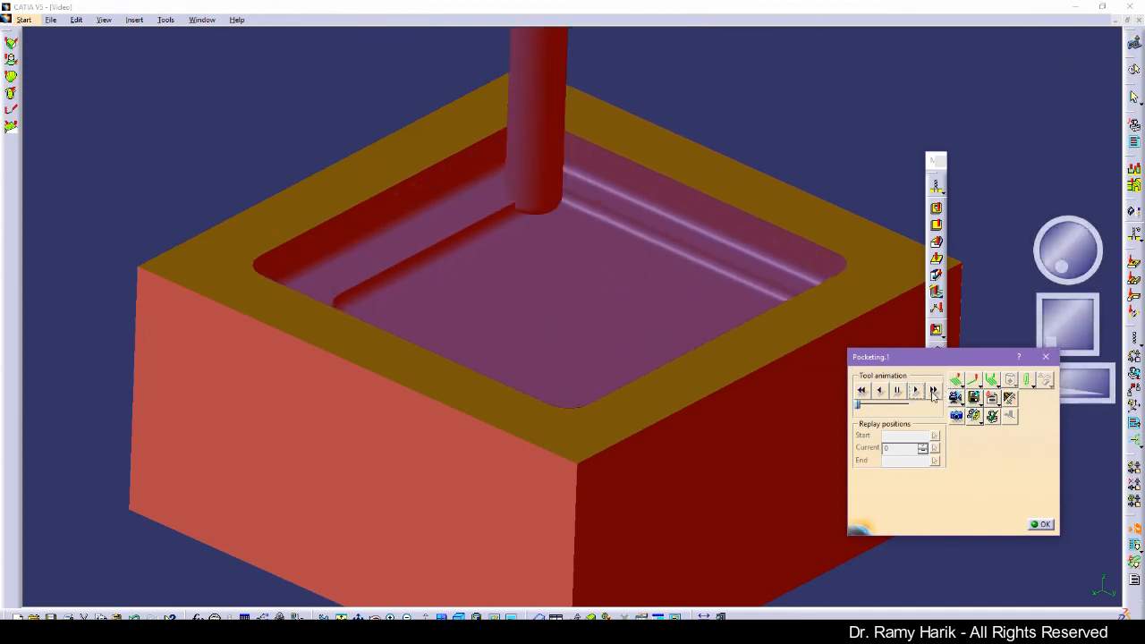
left_click(933, 392)
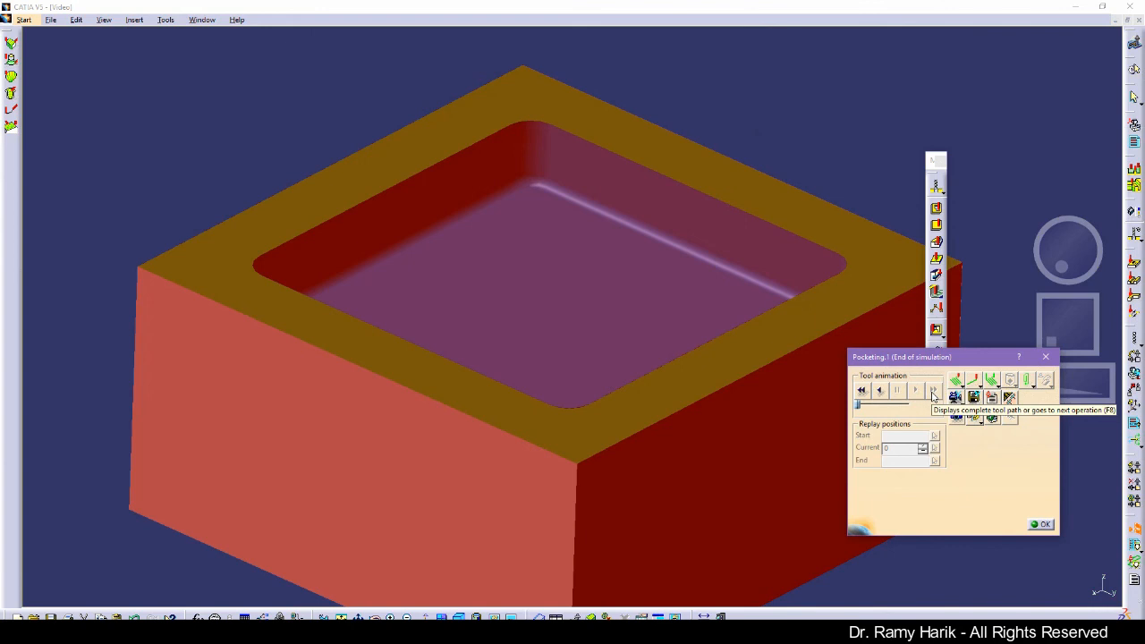
middle_click_drag(575, 298, 577, 347)
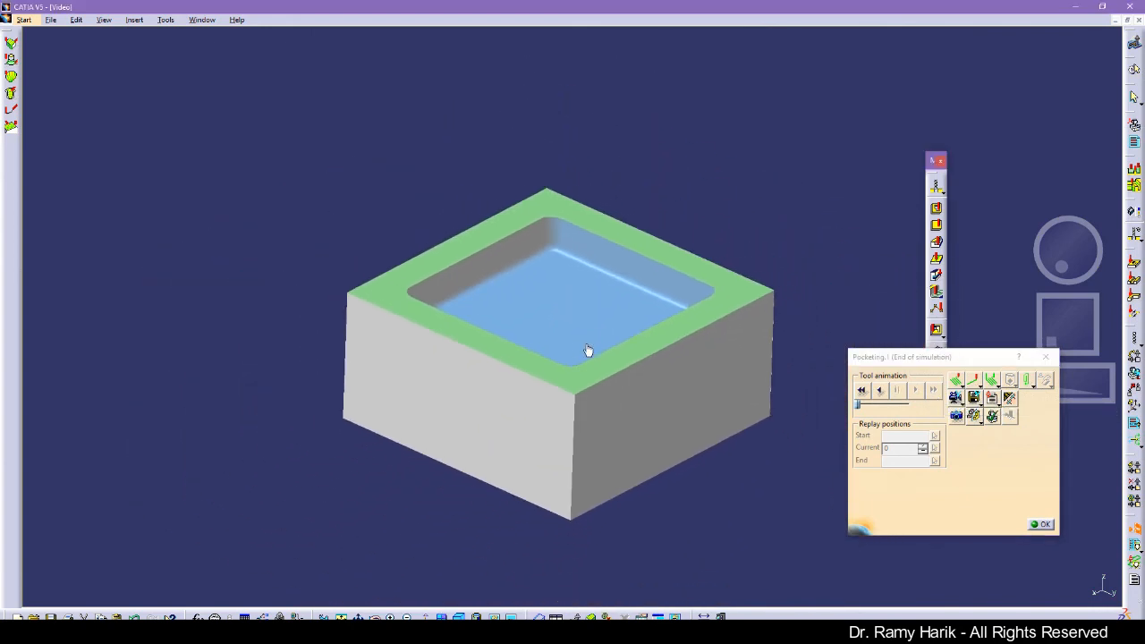
middle_click_drag(627, 351, 599, 184)
middle_click_drag(513, 292, 498, 228)
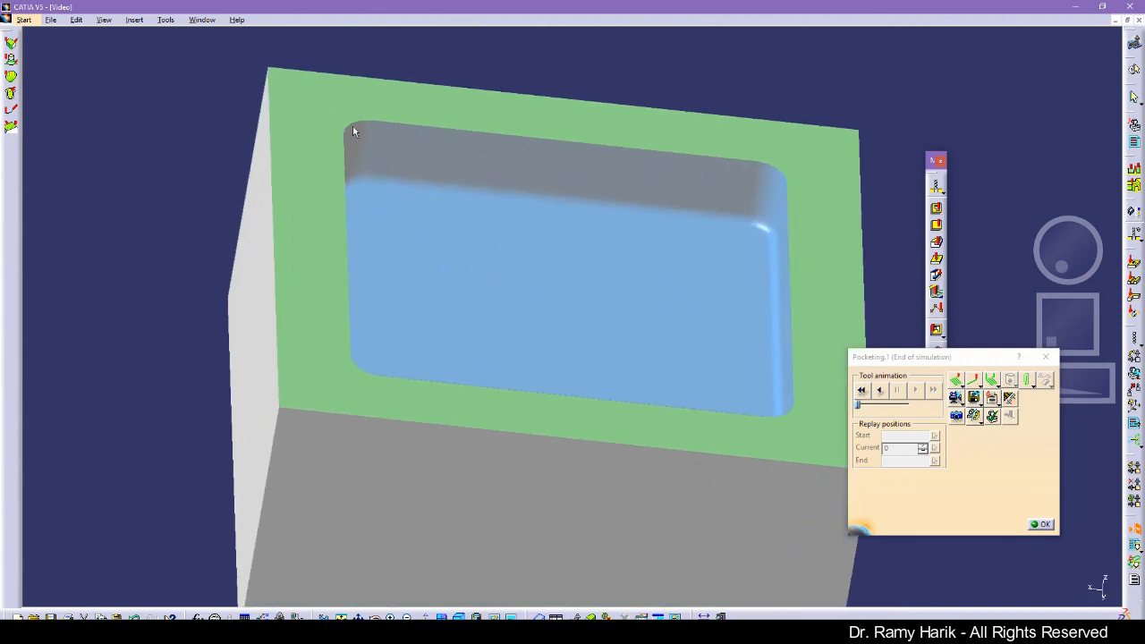
Associate the video result with the pocketing operation and leave the simulation.
middle_click_drag(320, 144, 337, 332)
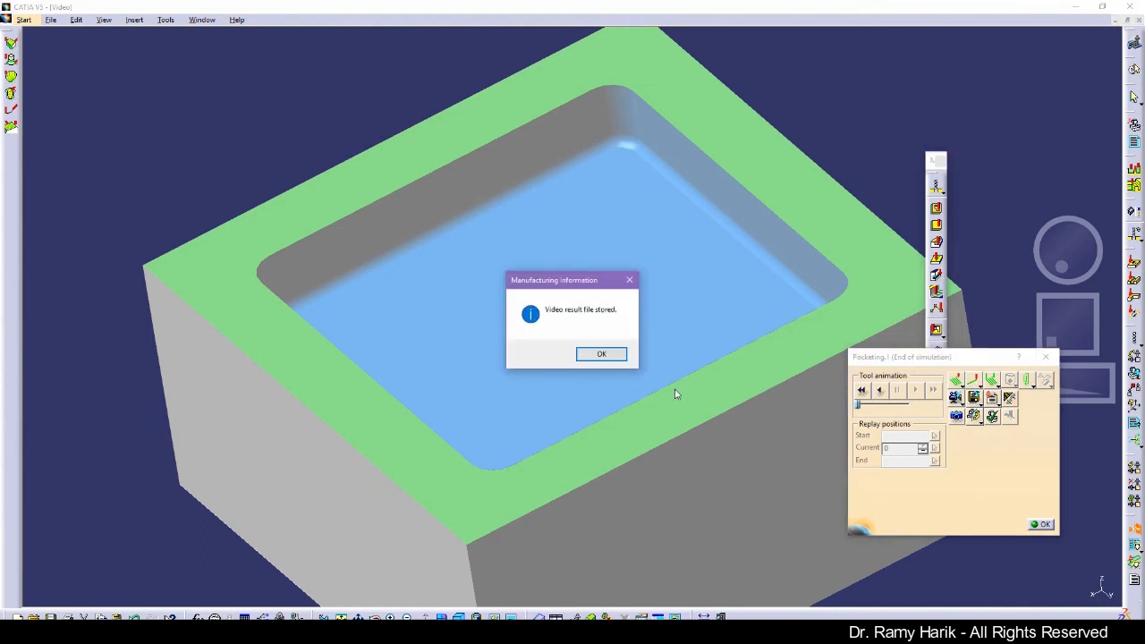
left_click(597, 352)
left_click(1041, 524)
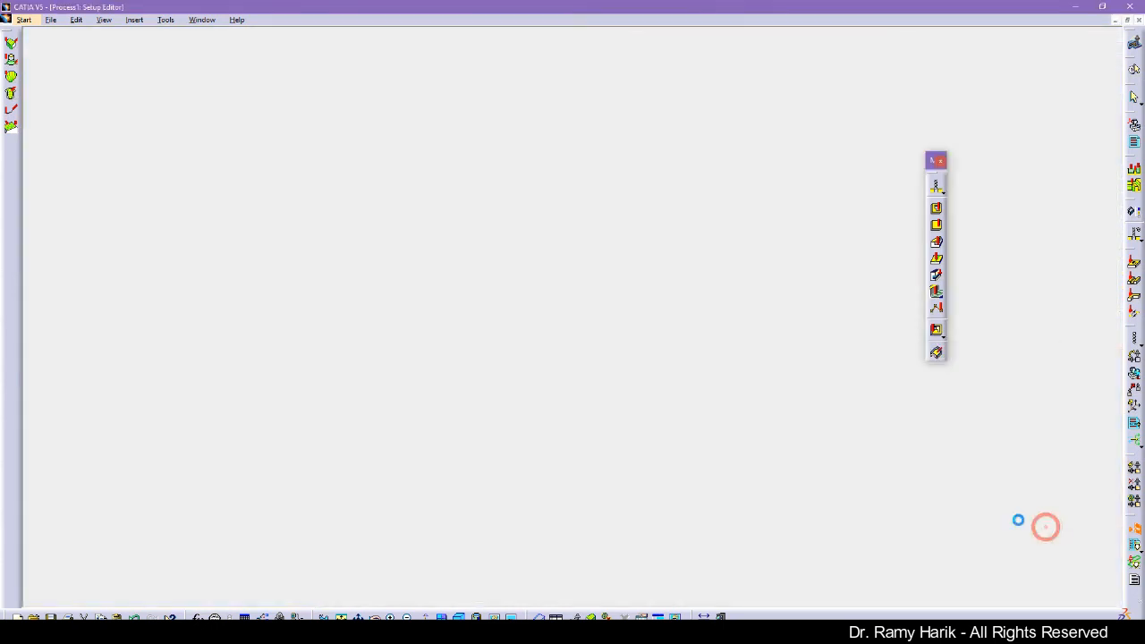
Examine the pocket's guide contour and its corners on the design part, ending with a view from above.
middle_click_drag(525, 349, 360, 223)
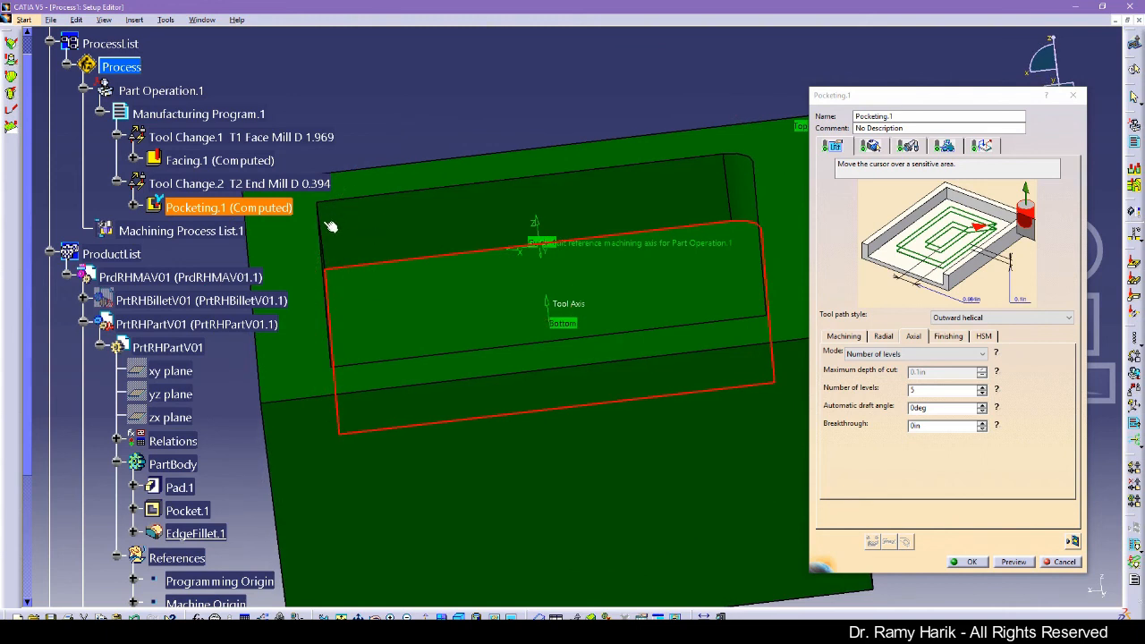
middle_click_drag(430, 322, 425, 183)
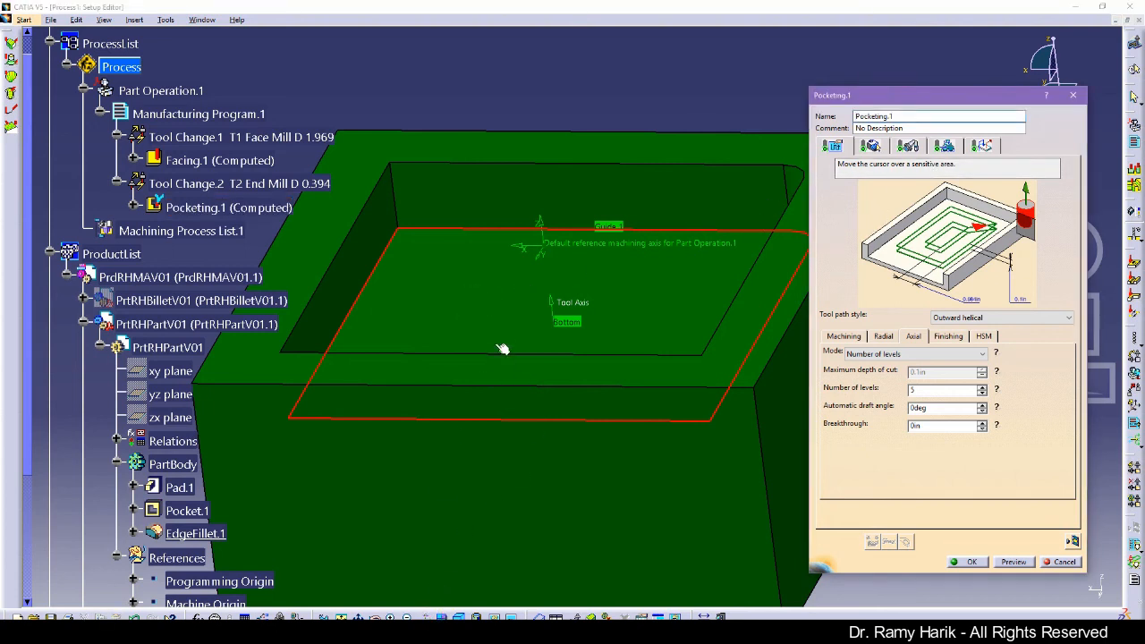
middle_click_drag(498, 334, 539, 384)
middle_click_drag(416, 116, 408, 220)
mouse_move(525, 87)
middle_mouse_down()
mouse_move(536, 113)
mouse_move(532, 75)
middle_mouse_up()
middle_click_drag(522, 277, 510, 286)
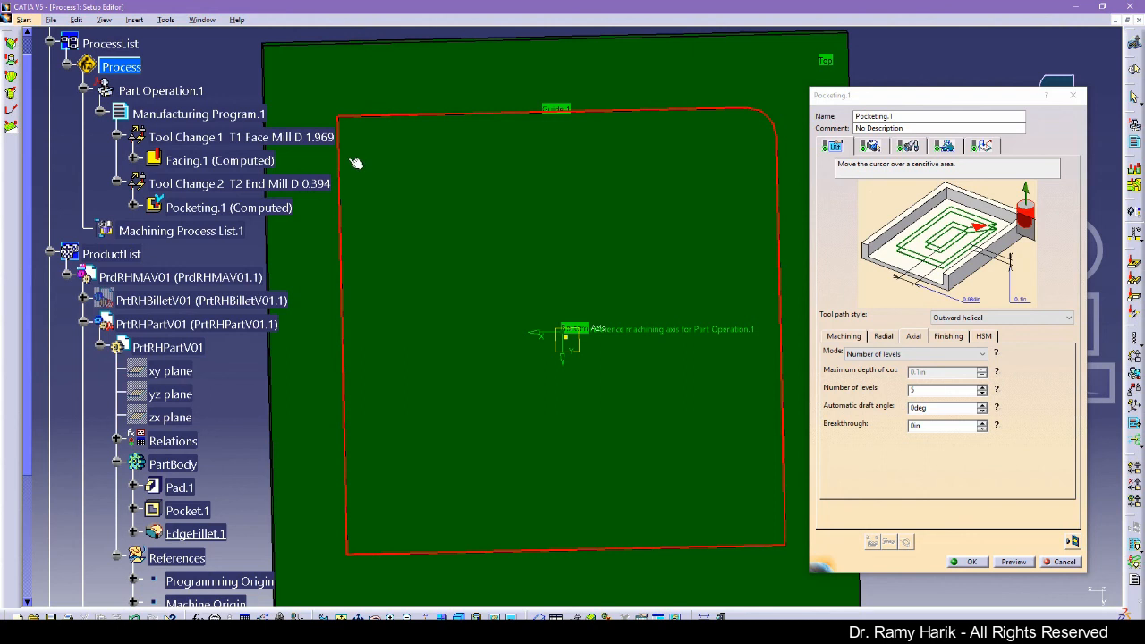
Switch to Snipping Tool and capture the area of the design part around the pocket's guide contour.
key("super")
type("snip")
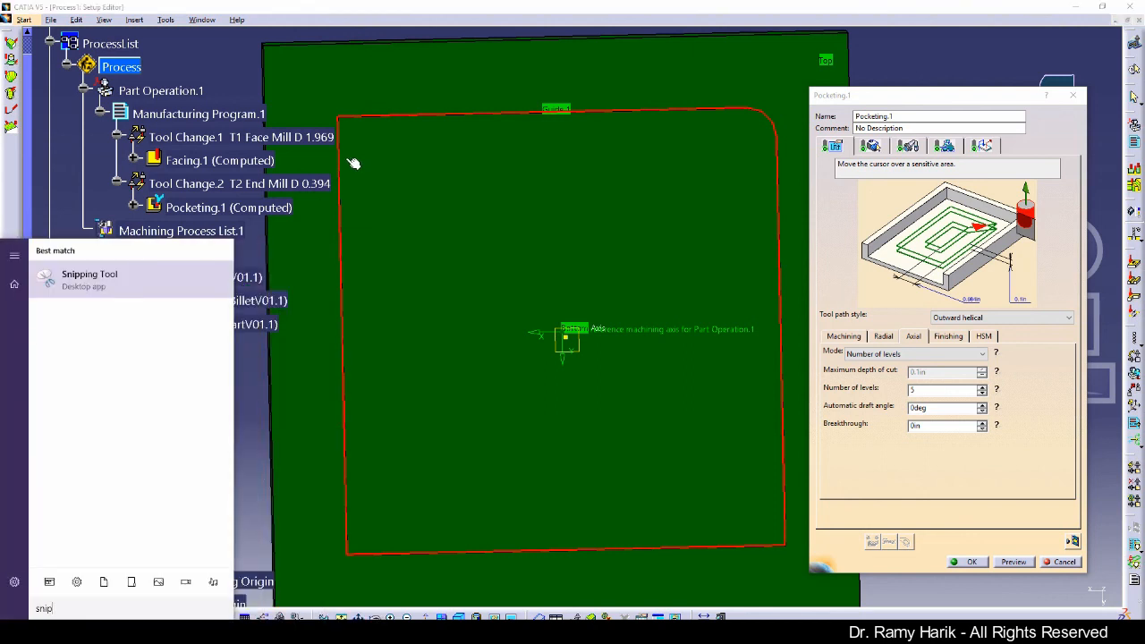
left_click(125, 277)
left_click(637, 126)
left_click_drag(298, 82, 852, 592)
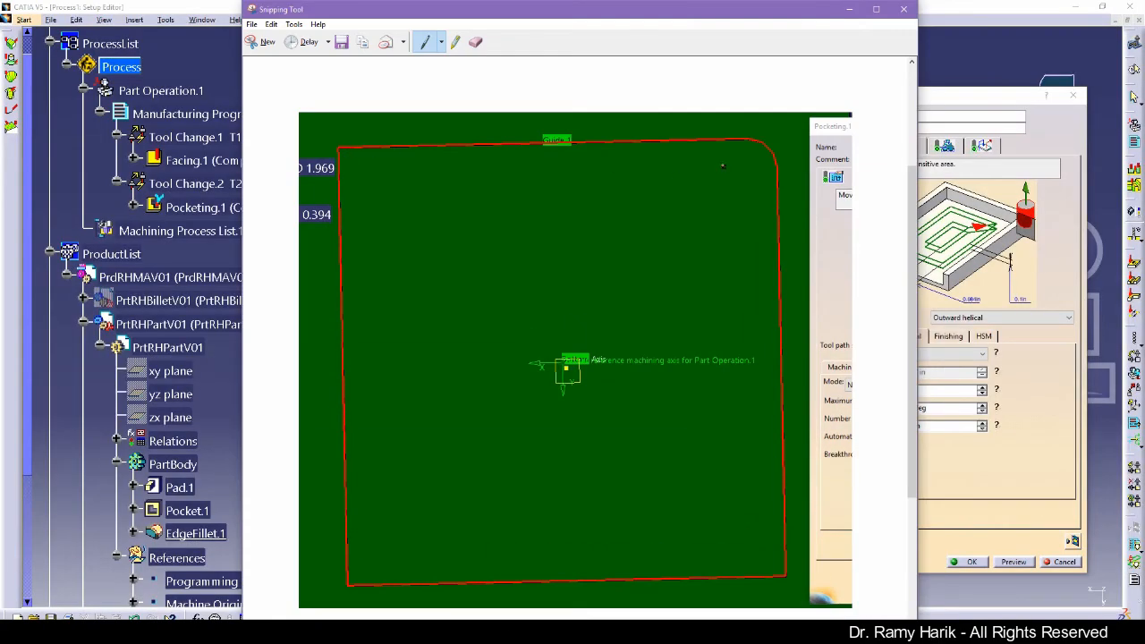
Sketch a red rounded outline above the snip, mark the contour's sharp corner with a blue circle and a black mark, and return to CATIA.
mouse_move(687, 71)
left_mouse_down()
mouse_move(668, 86)
mouse_move(714, 78)
left_mouse_up()
left_click(442, 42)
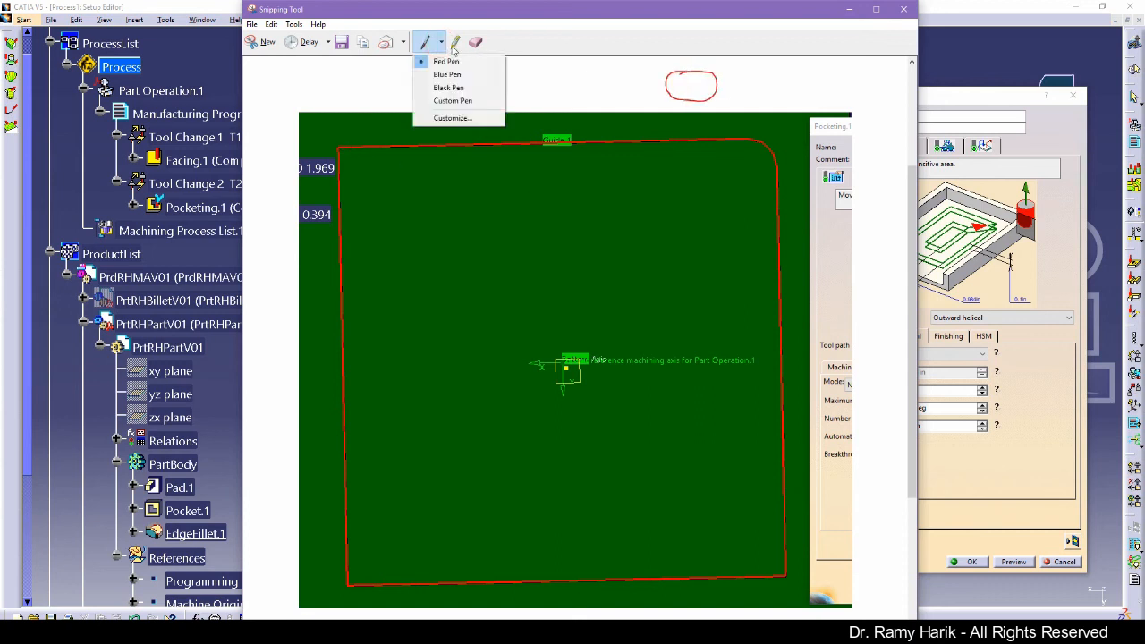
left_click(447, 75)
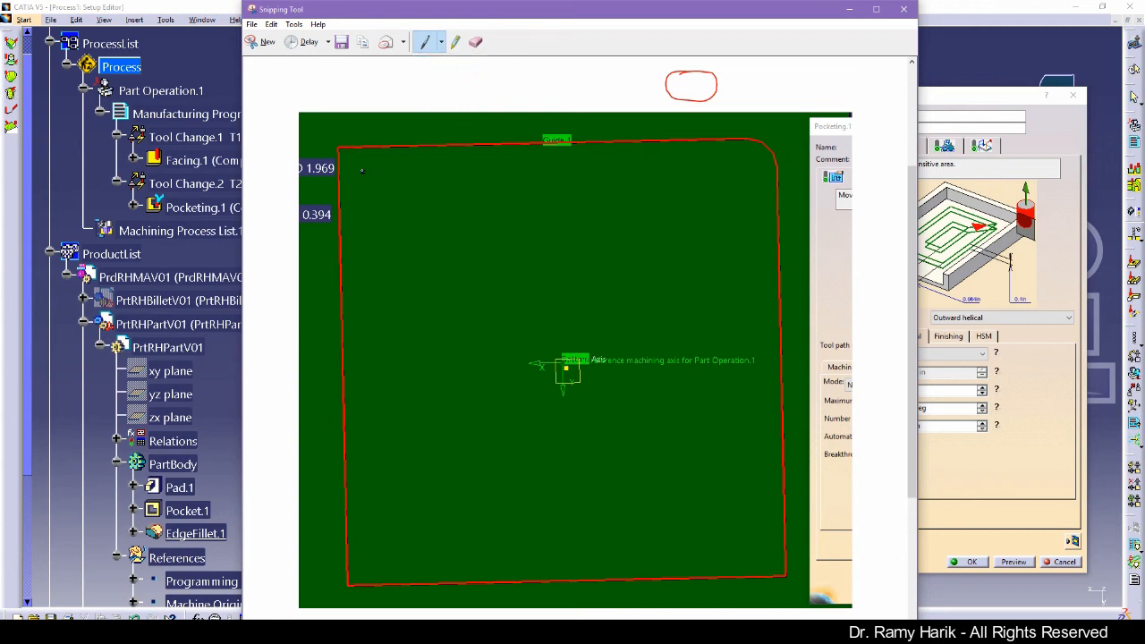
left_click_drag(368, 149, 355, 152)
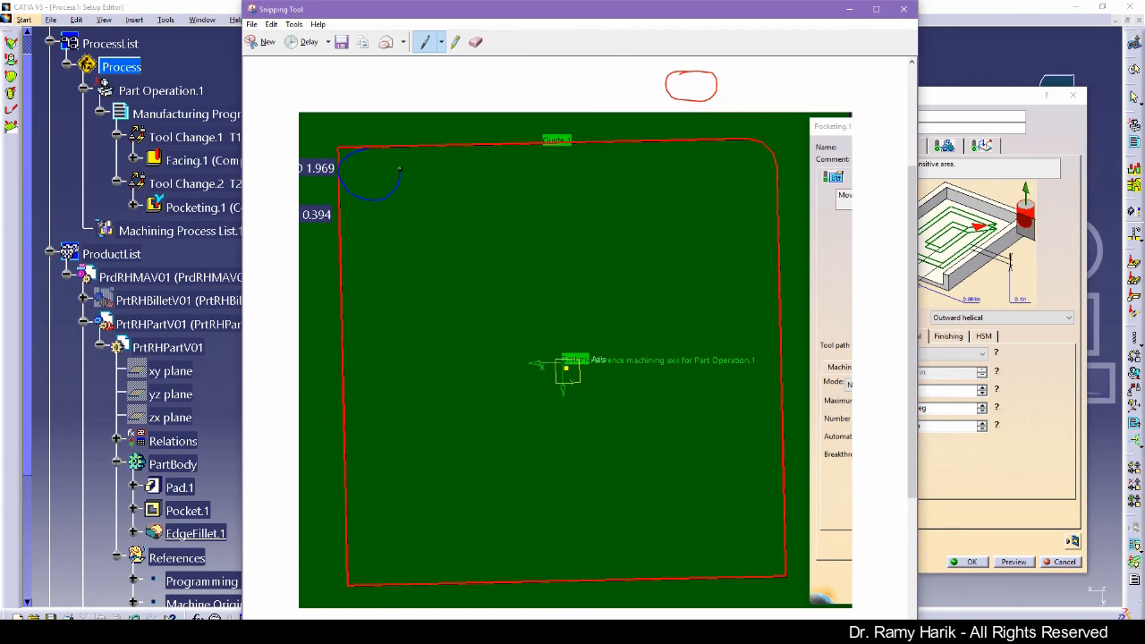
left_click(441, 42)
left_click(448, 90)
left_click_drag(345, 153, 340, 155)
left_click(849, 9)
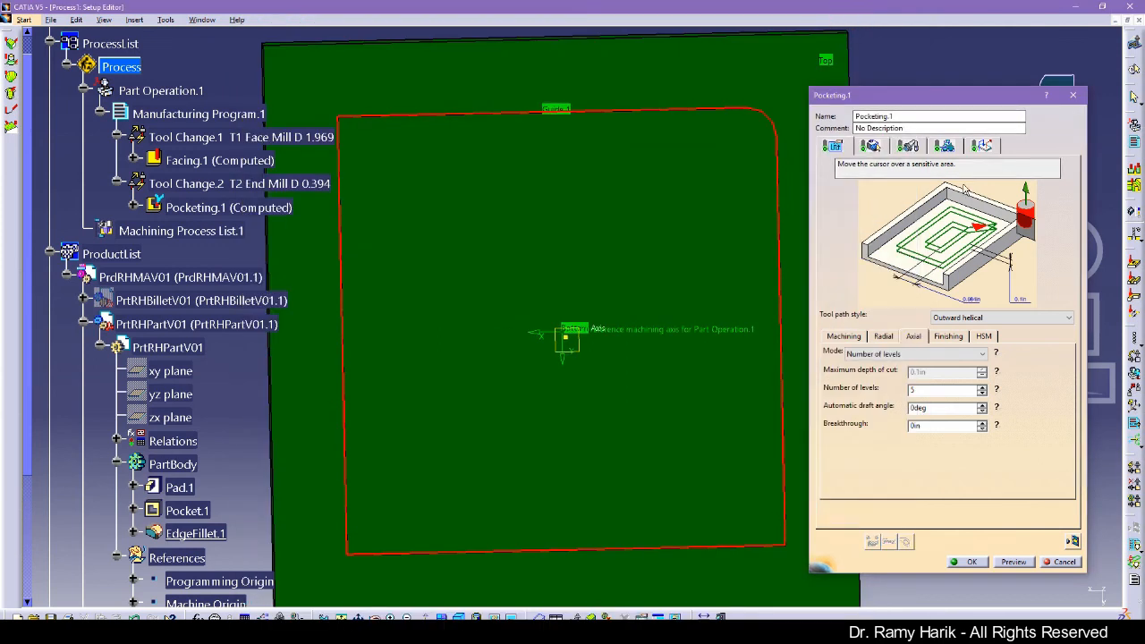
Set the pocketing end mill's corner radius to 0 in and its nominal diameter to 0.1 in.
left_click(909, 146)
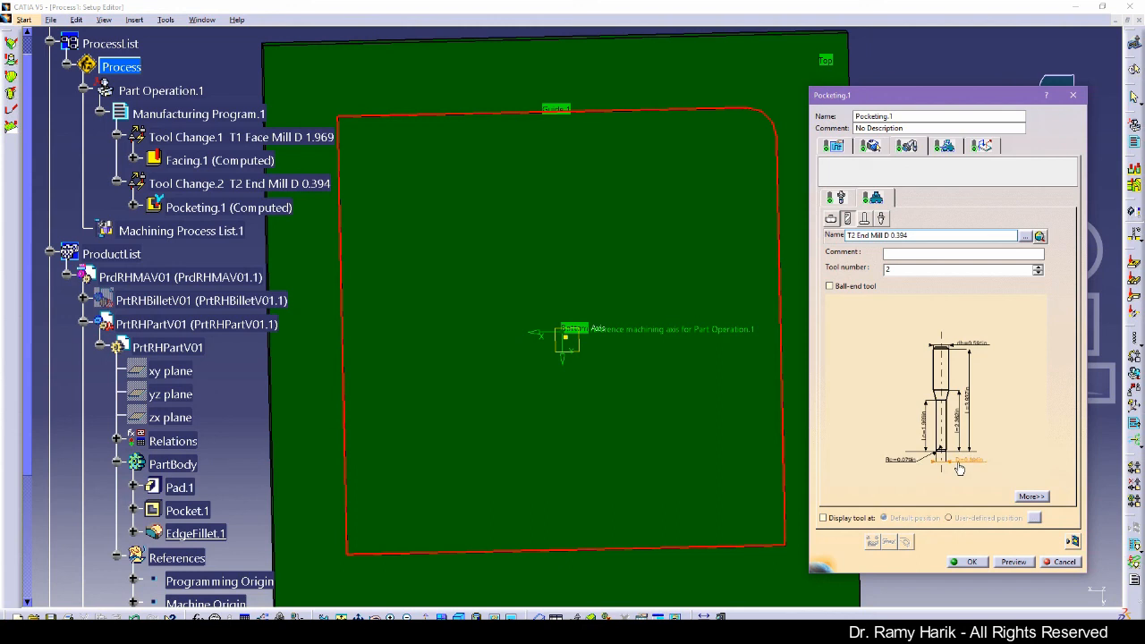
double_click(902, 460)
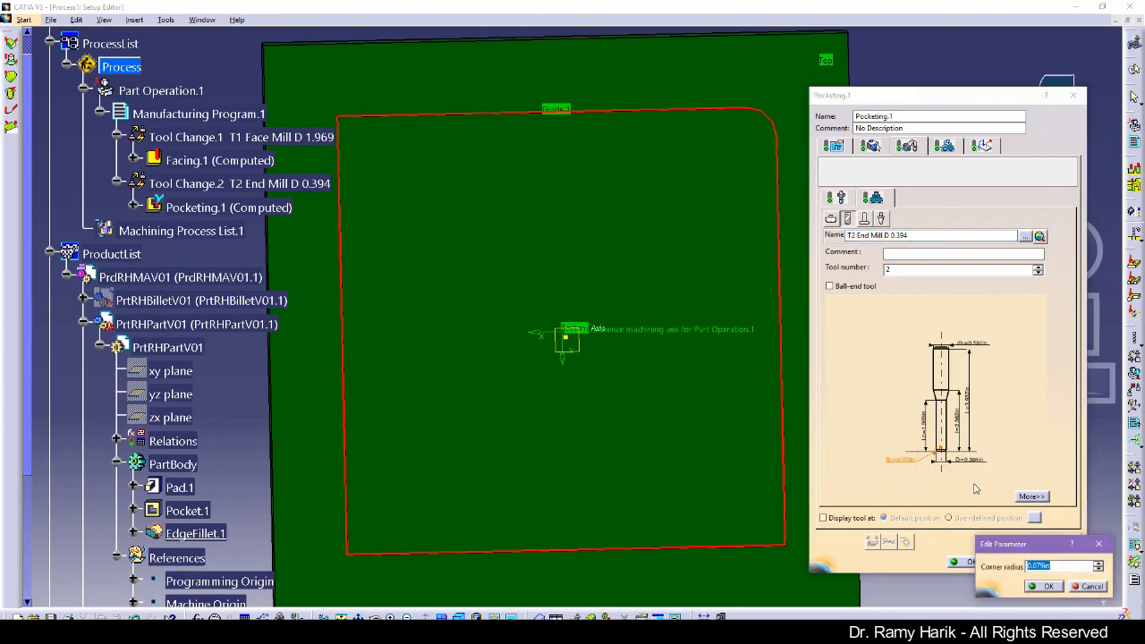
key("Return")
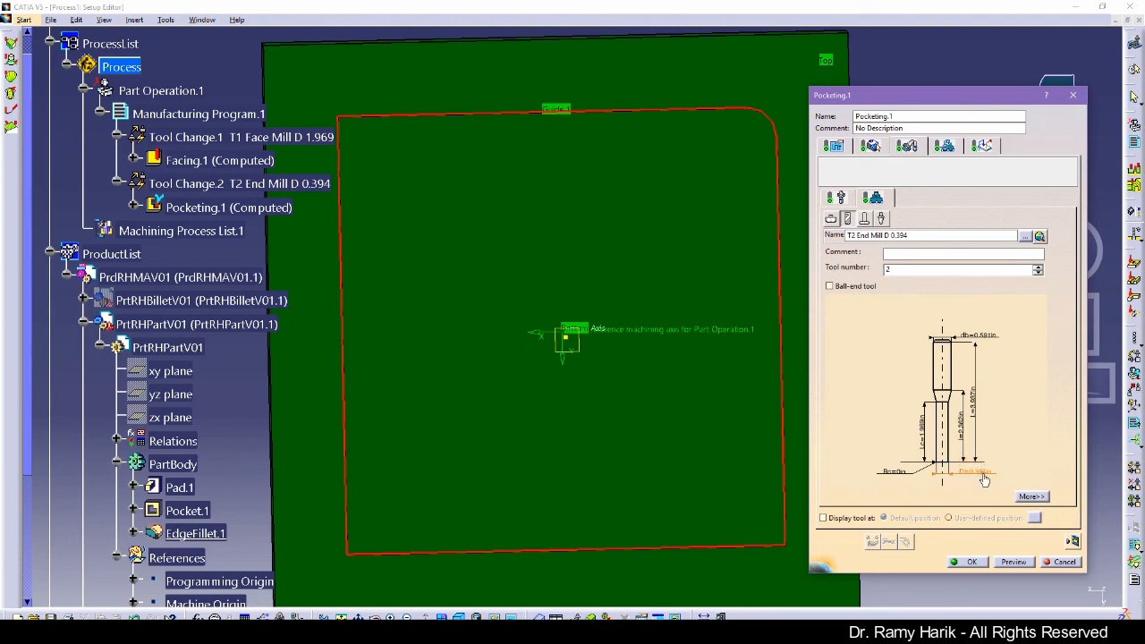
double_click(973, 472)
type("0.")
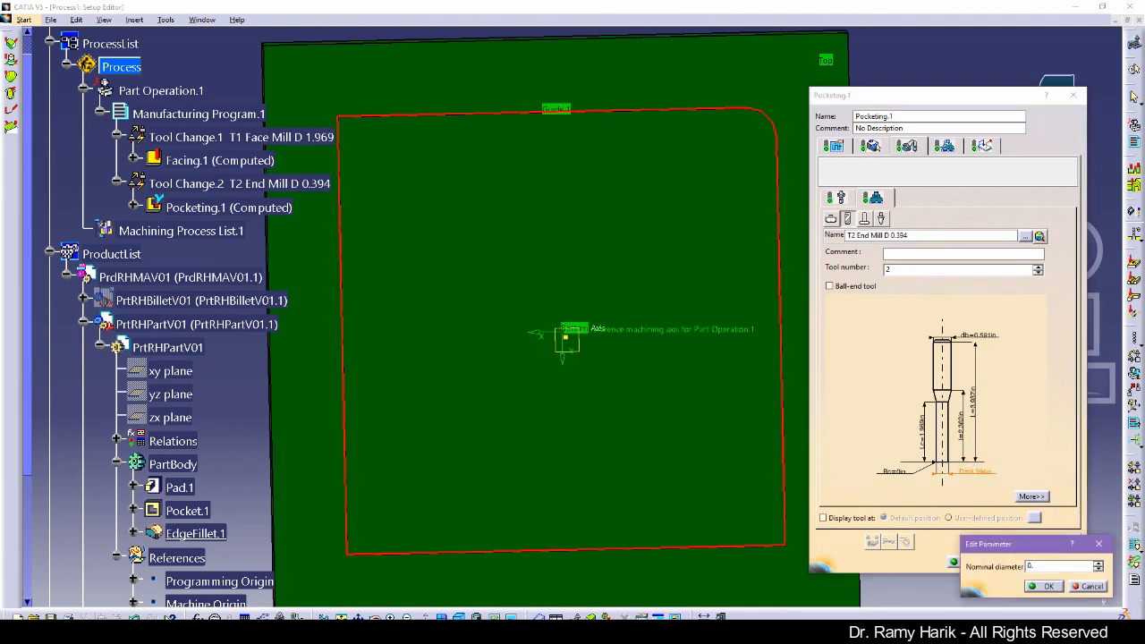
type("1")
key("Return")
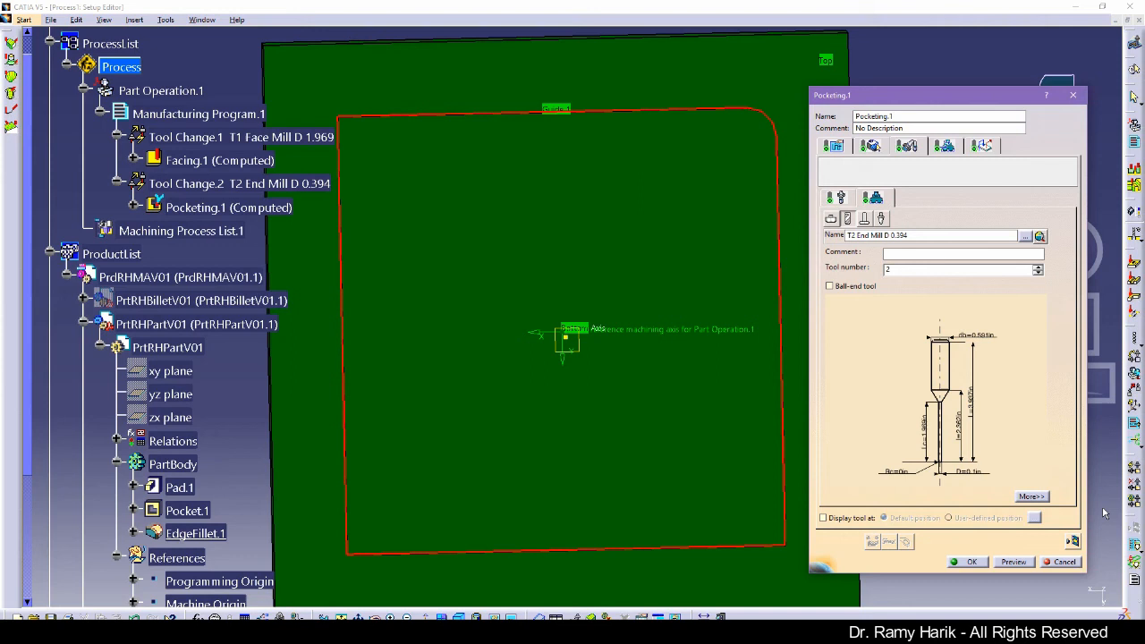
Replay the pocketing tool path, run its video simulation to the end, and examine the machined pocket's corners from an angle.
left_click(1073, 541)
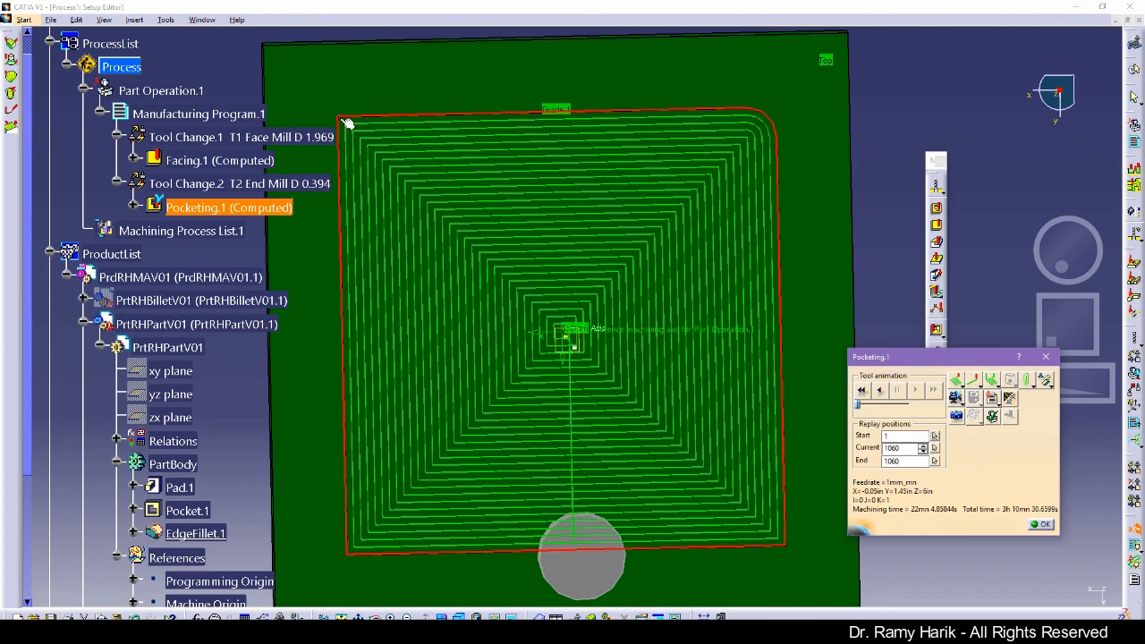
left_click(956, 397)
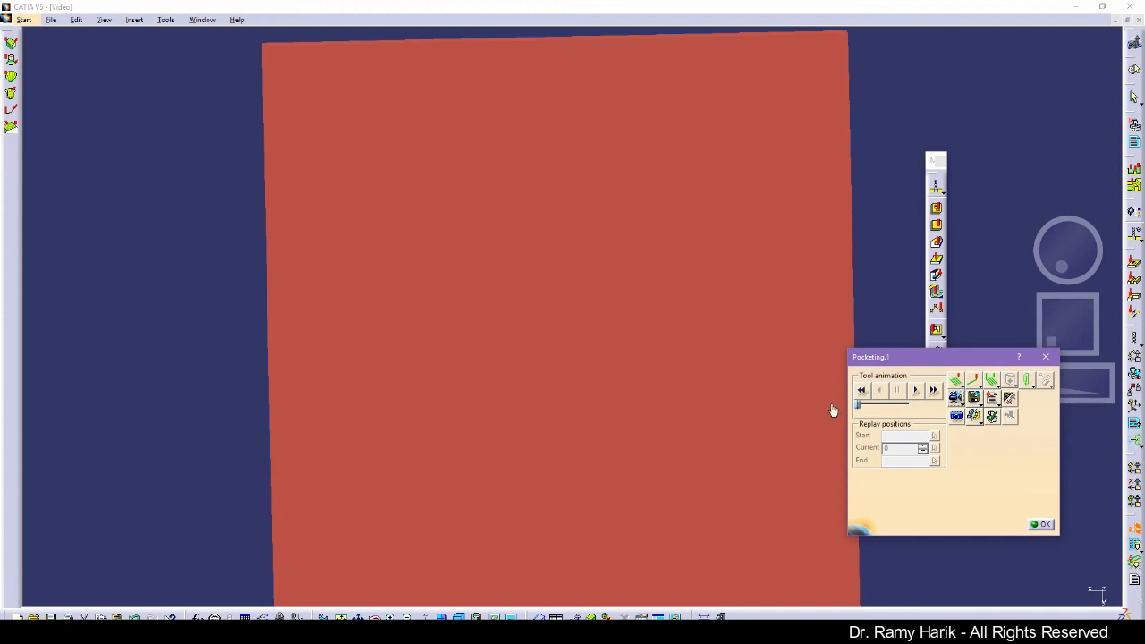
left_click(932, 391)
mouse_move(532, 469)
middle_mouse_down()
mouse_move(519, 325)
mouse_move(491, 281)
mouse_move(424, 247)
mouse_move(510, 303)
middle_mouse_up()
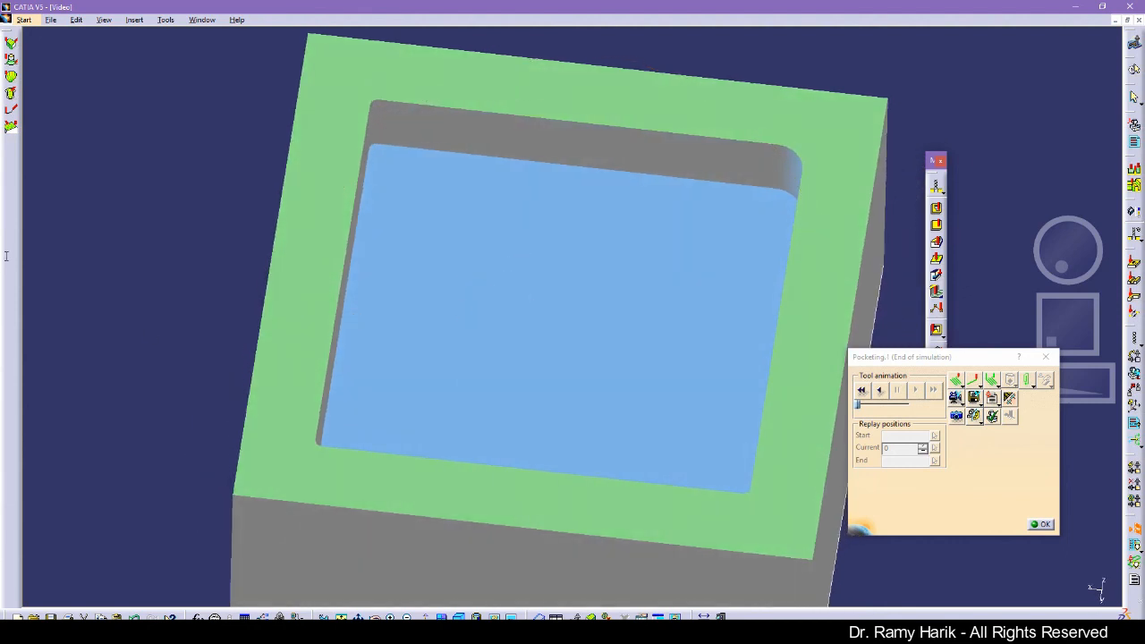
left_click(6, 354)
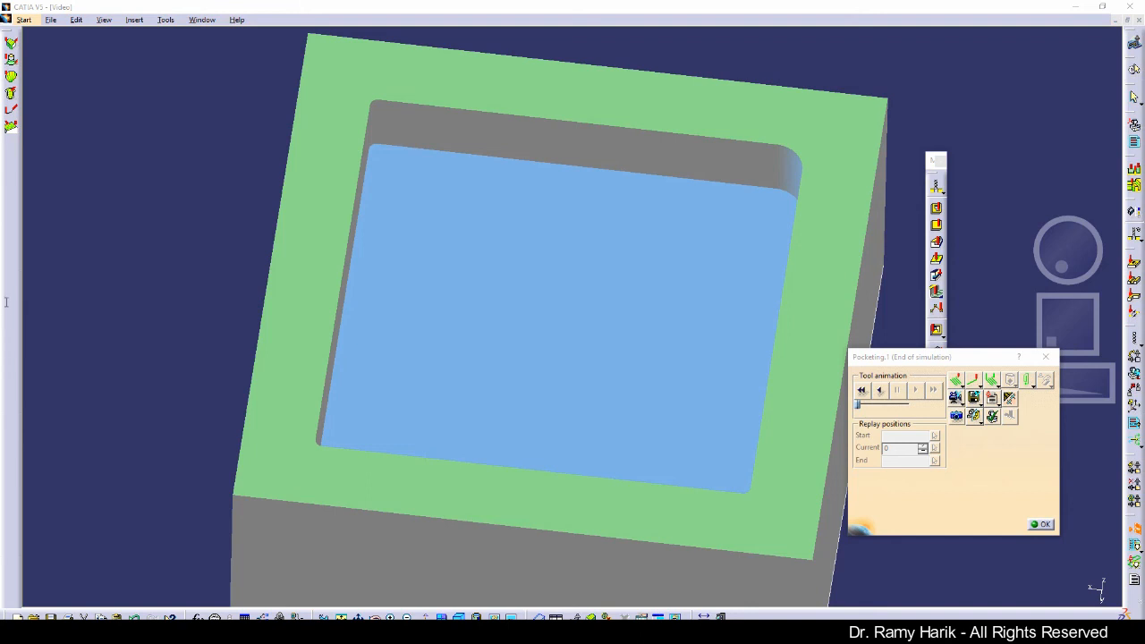
Leave the simulation, accept the pocketing operation, and show the whole design part from an angle.
left_click(1045, 528)
left_click(1047, 525)
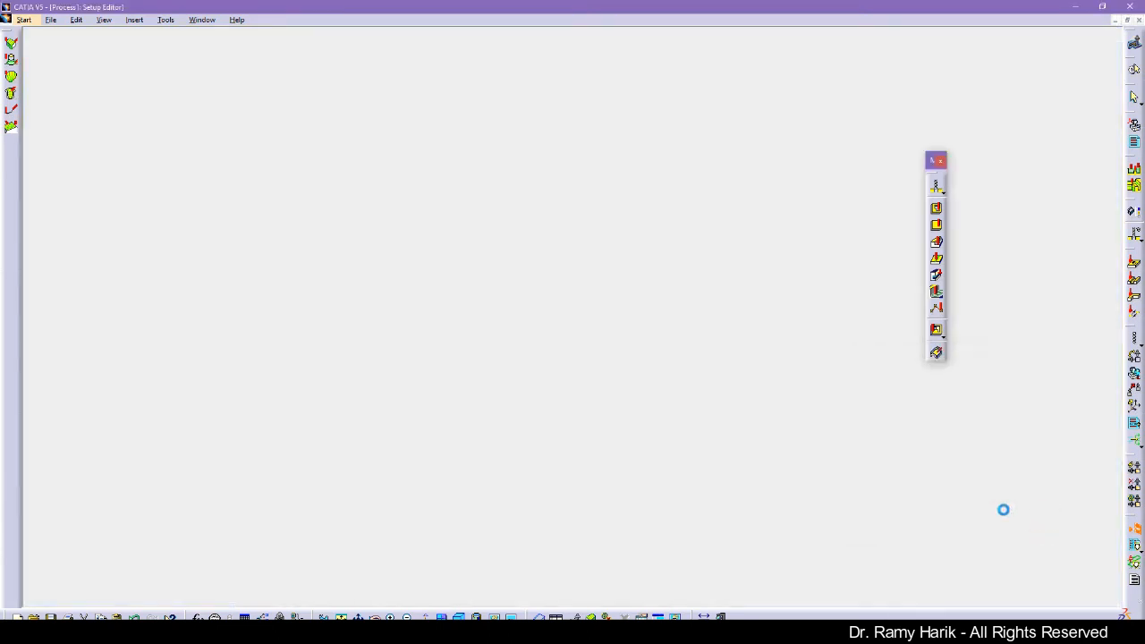
left_click(975, 562)
middle_click_drag(531, 394, 470, 279)
left_click(768, 439)
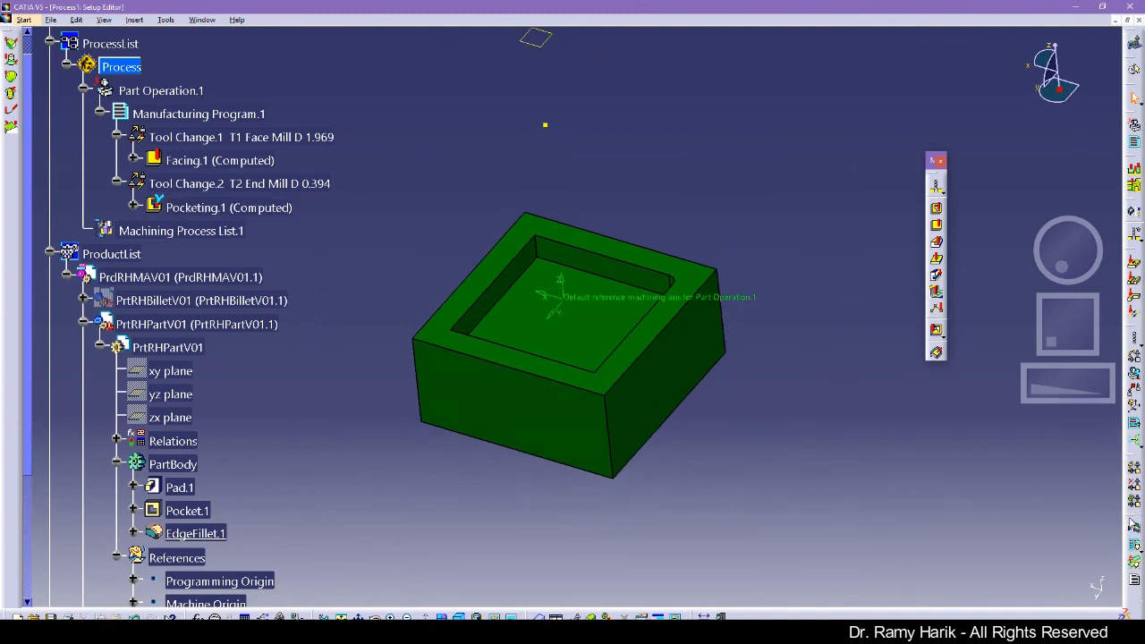
Float the NC output commands in the workspace, open Generate NC Output Interactively, and close it without generating.
left_click_drag(1133, 526, 1002, 344)
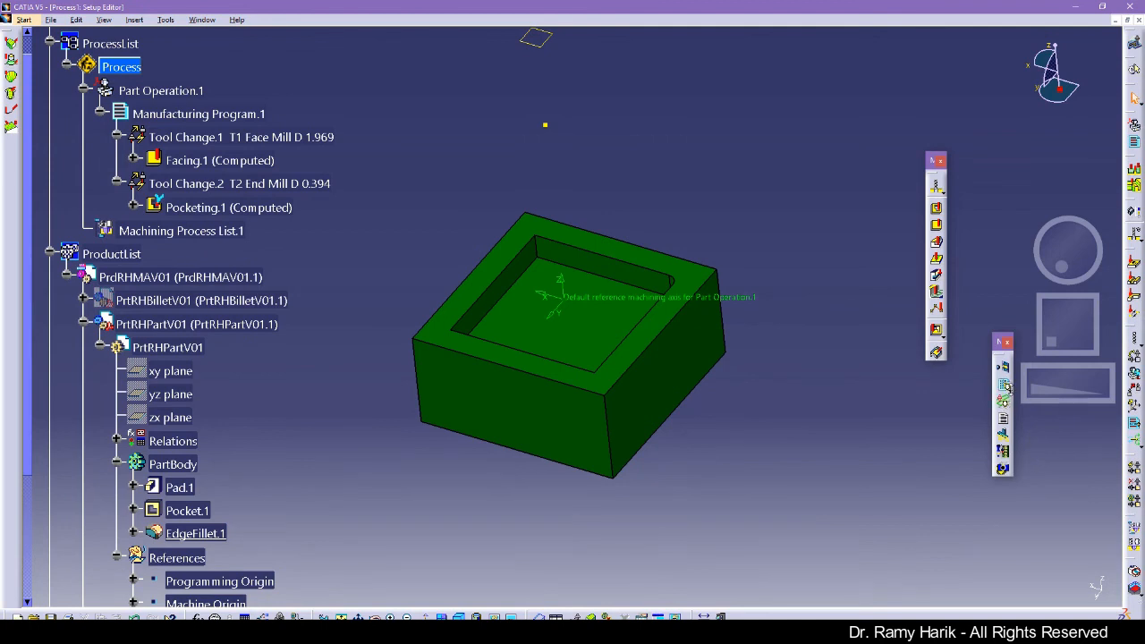
left_click(1005, 400)
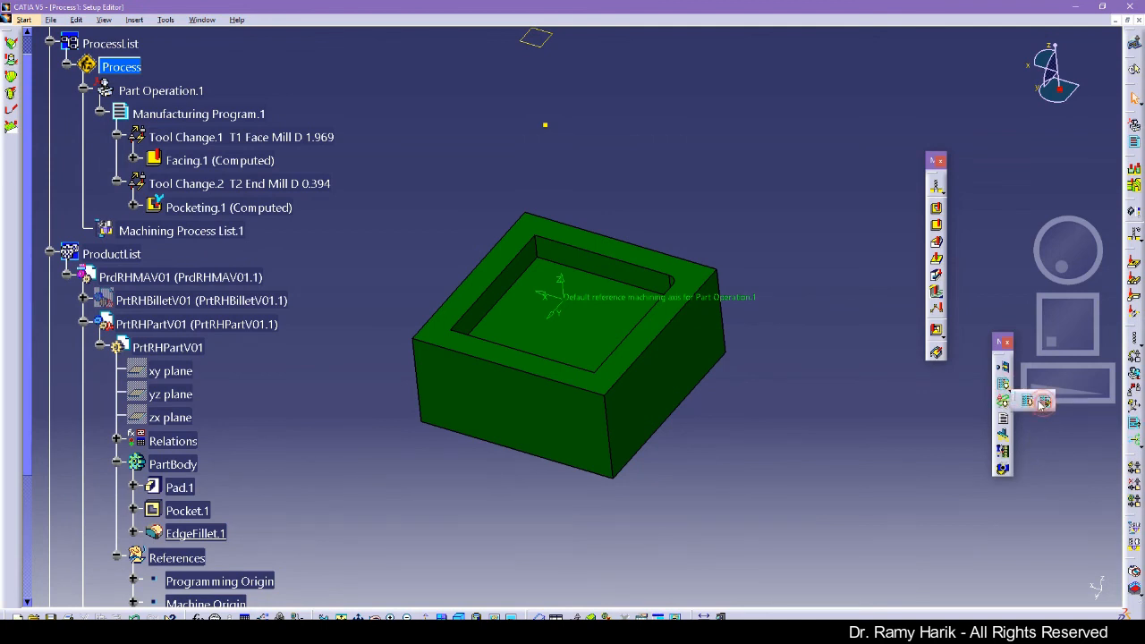
left_click(1044, 403)
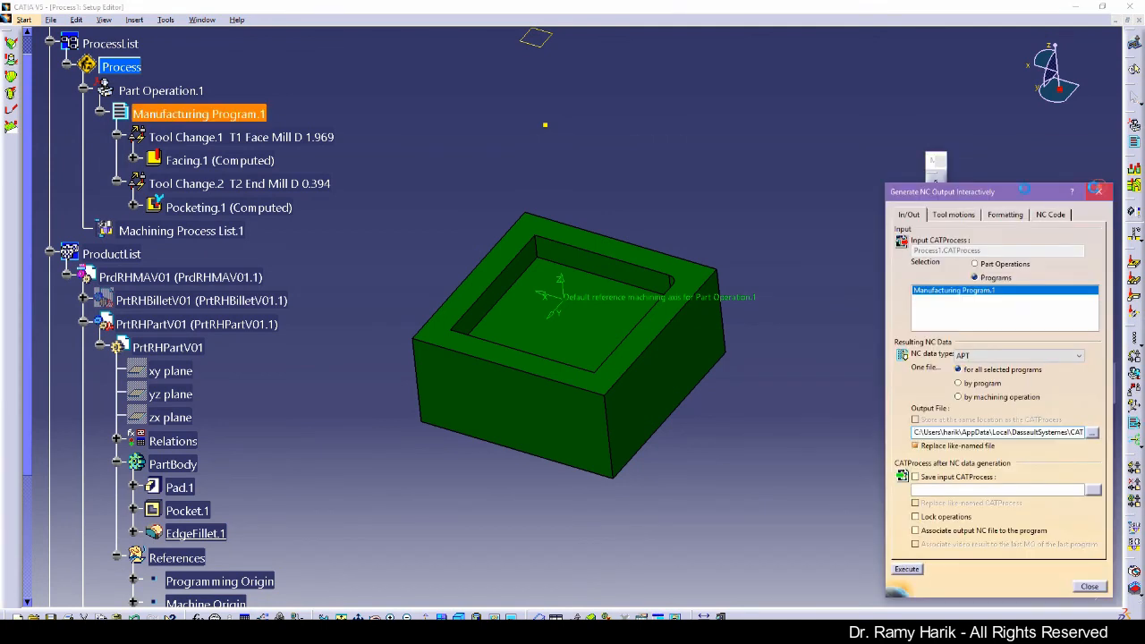
left_click(1099, 192)
left_click(51, 20)
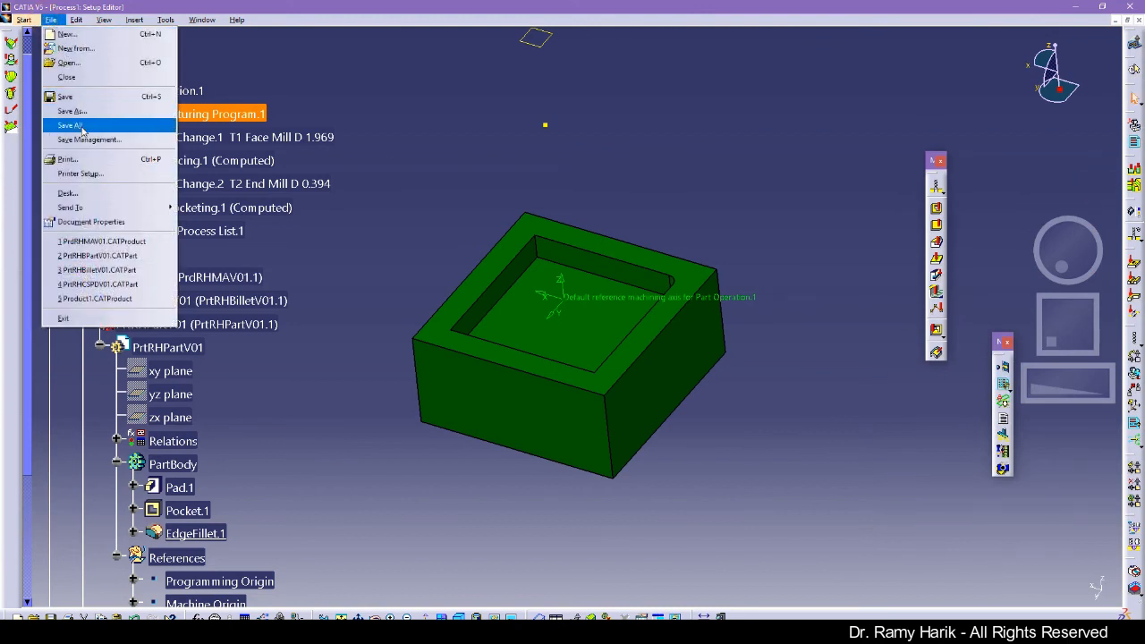
left_click(72, 125)
left_click(588, 357)
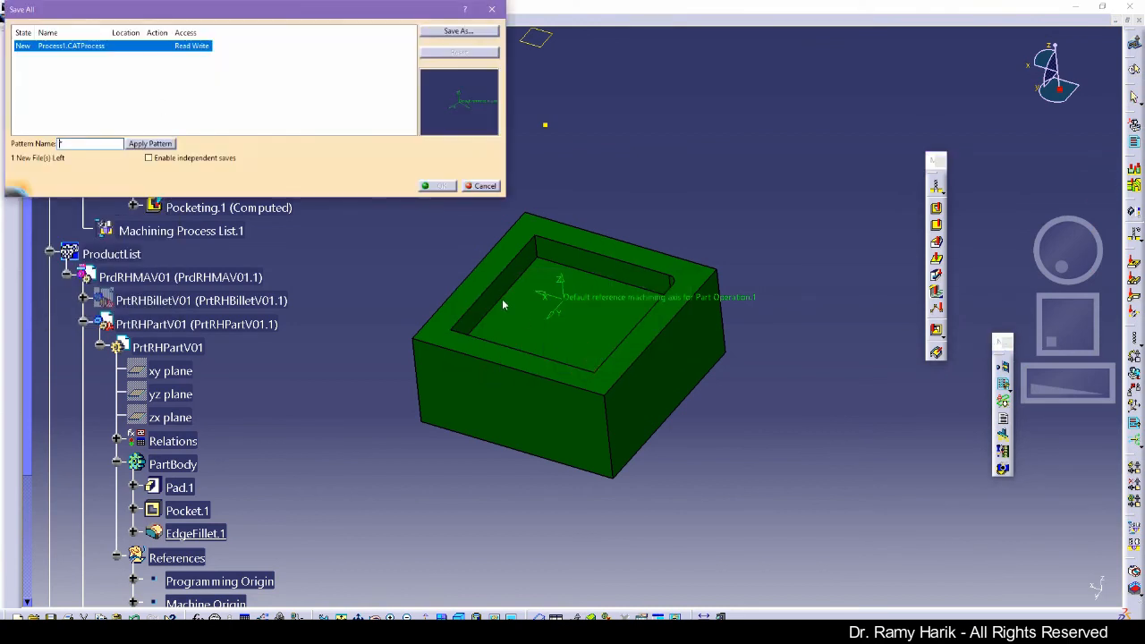
left_click(483, 186)
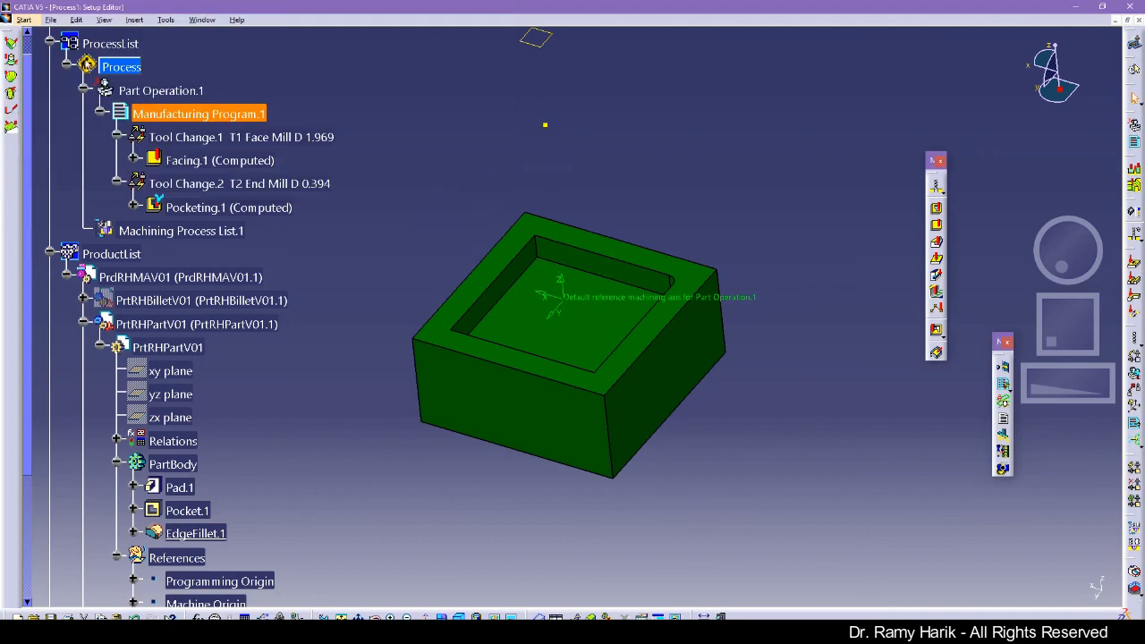
Save the process as PrcRHT12V01.CATProcess in the T12 Process folder, allowing the linked documents to be saved too.
left_click(51, 20)
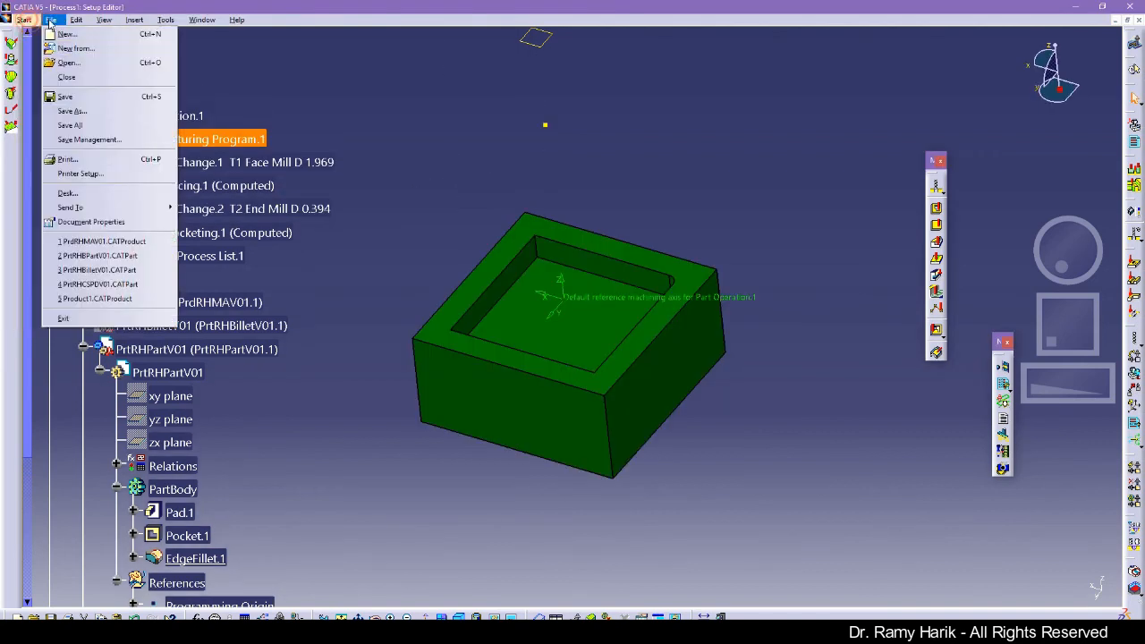
left_click(72, 110)
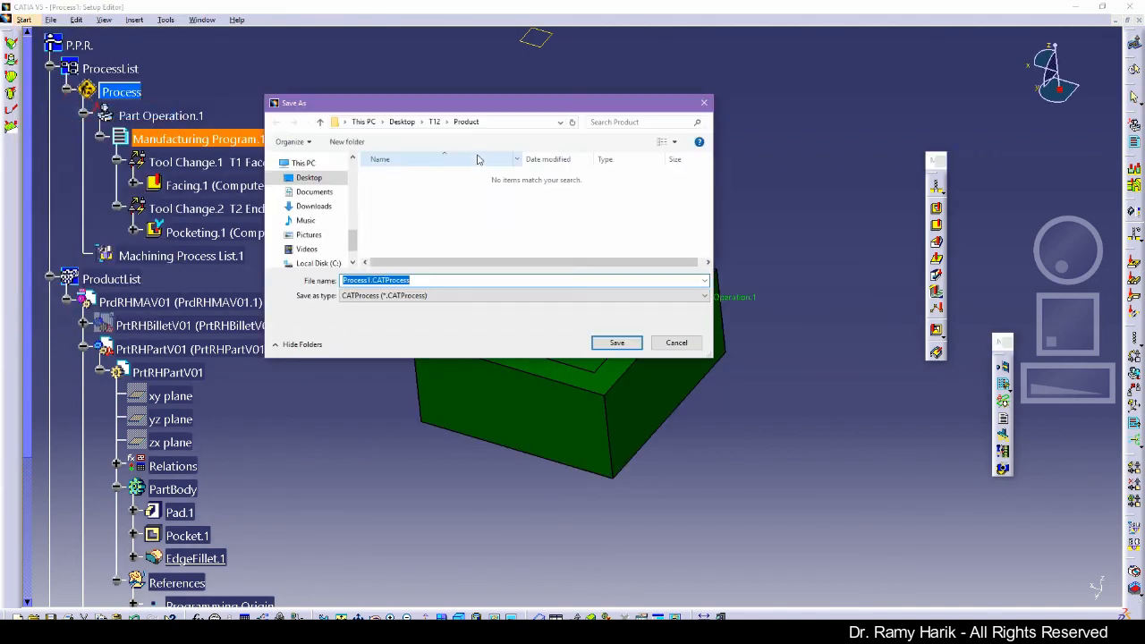
left_click(435, 122)
double_click(399, 218)
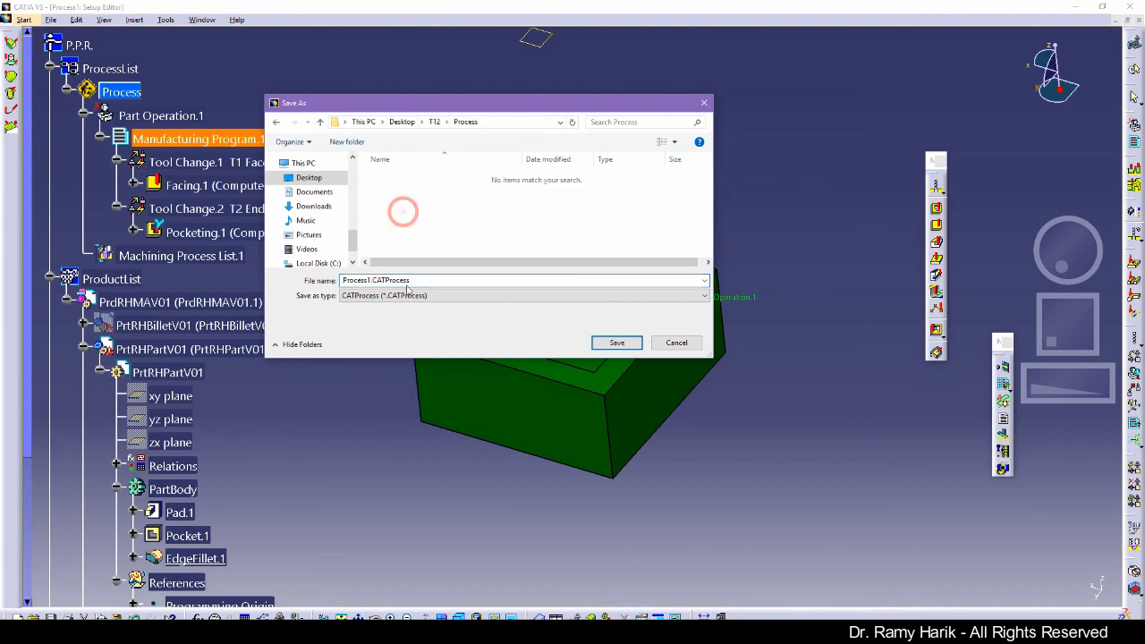
left_click_drag(342, 277, 296, 279)
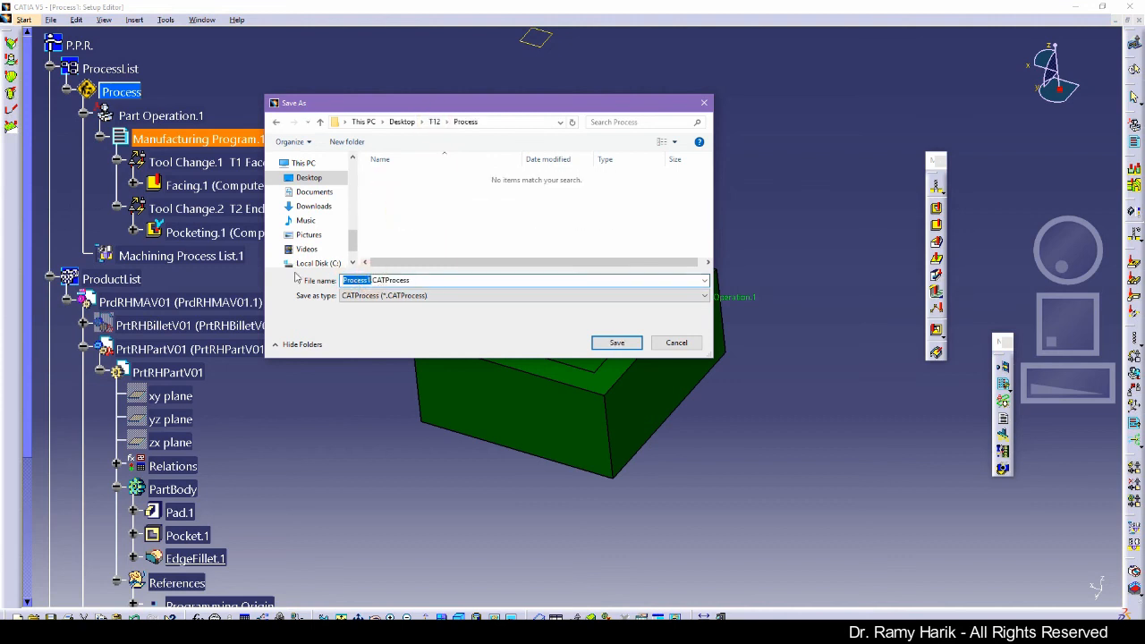
type("PrcRHT12V01")
key("Return")
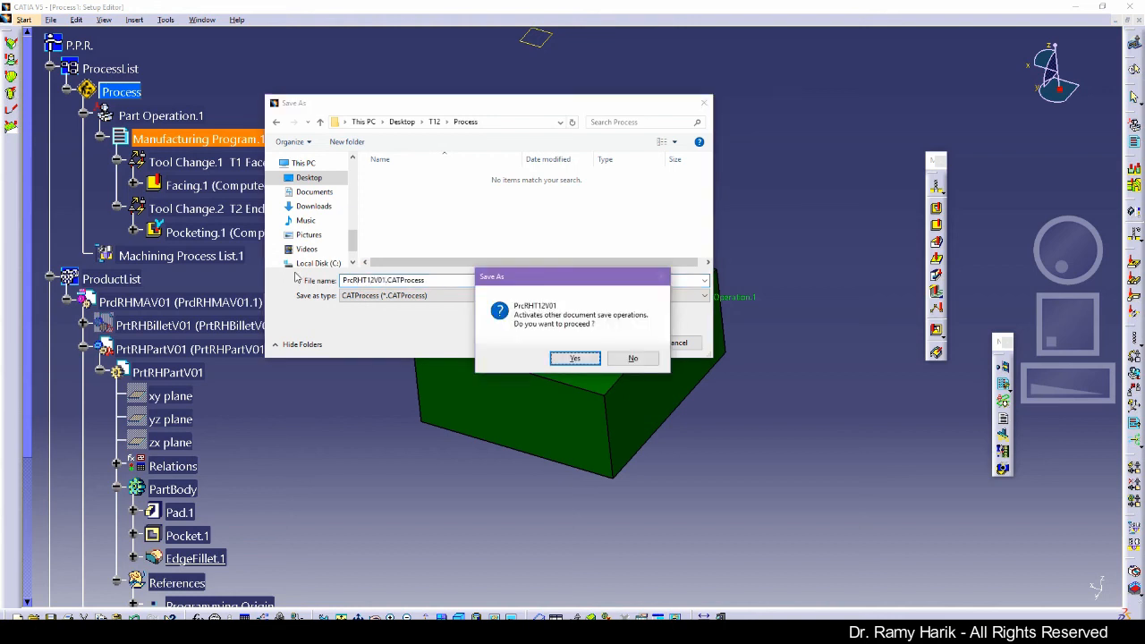
left_click(575, 358)
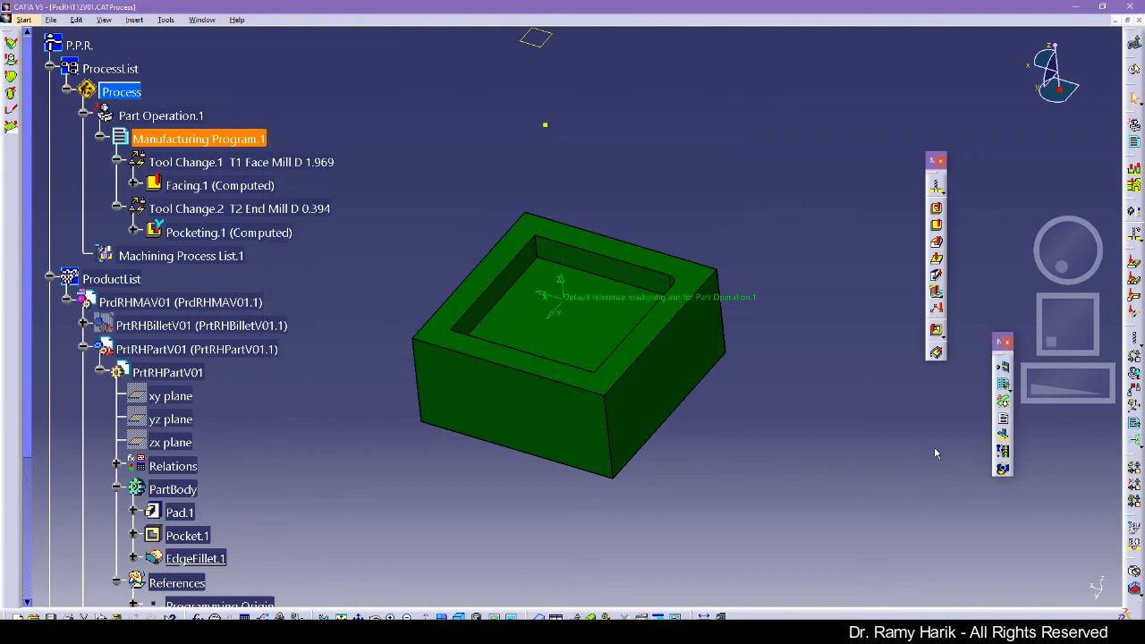
Generate interactive output for Manufacturing Program.1 with NC Code as data type, stored at the same location as the CATProcess.
left_click(1004, 385)
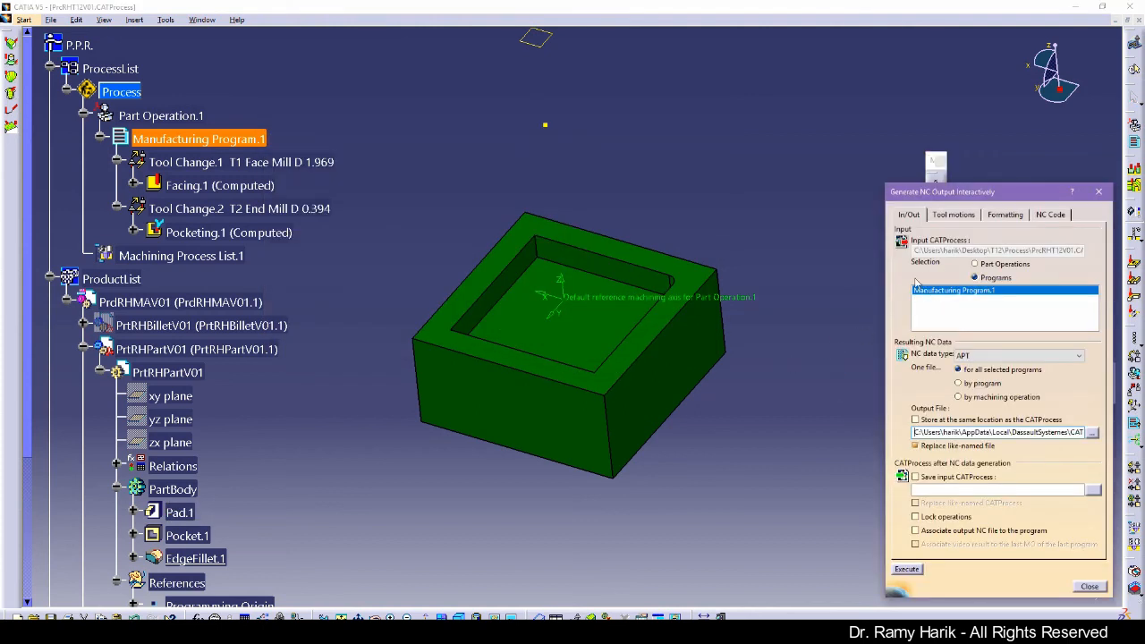
left_click(1051, 215)
left_click(907, 215)
left_click(1020, 355)
left_click(982, 383)
left_click(916, 420)
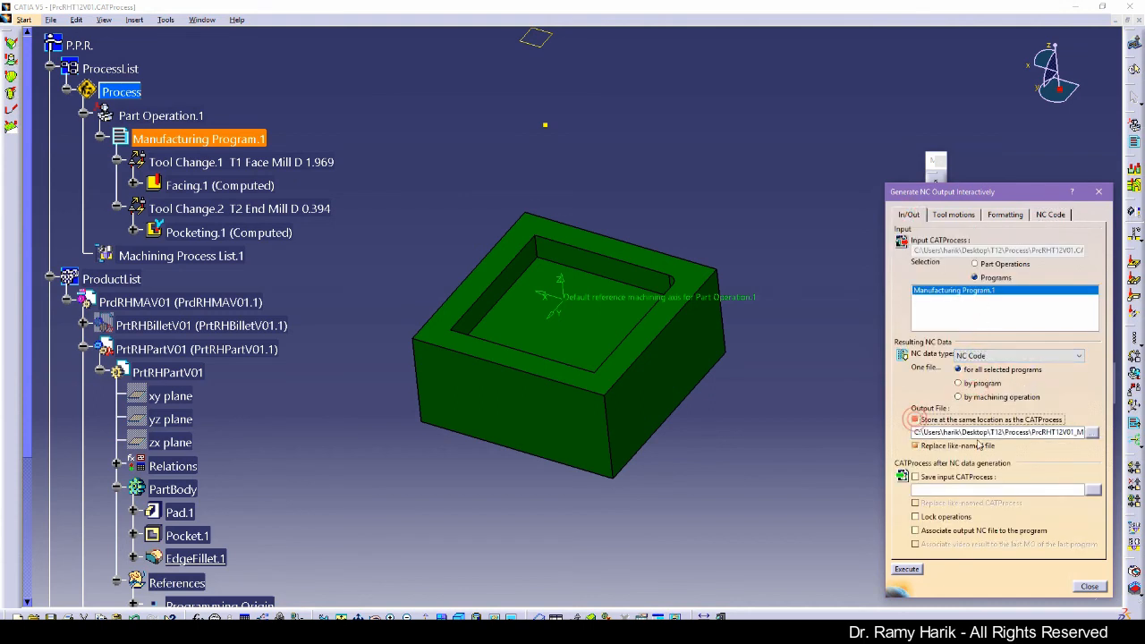
left_click(906, 571)
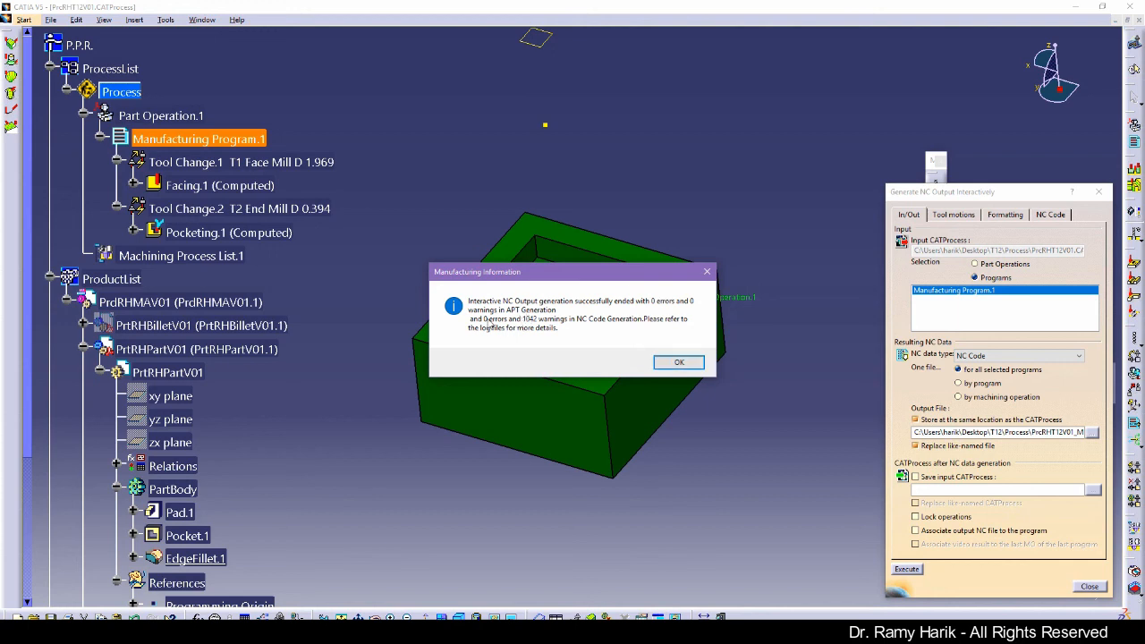
left_click(679, 363)
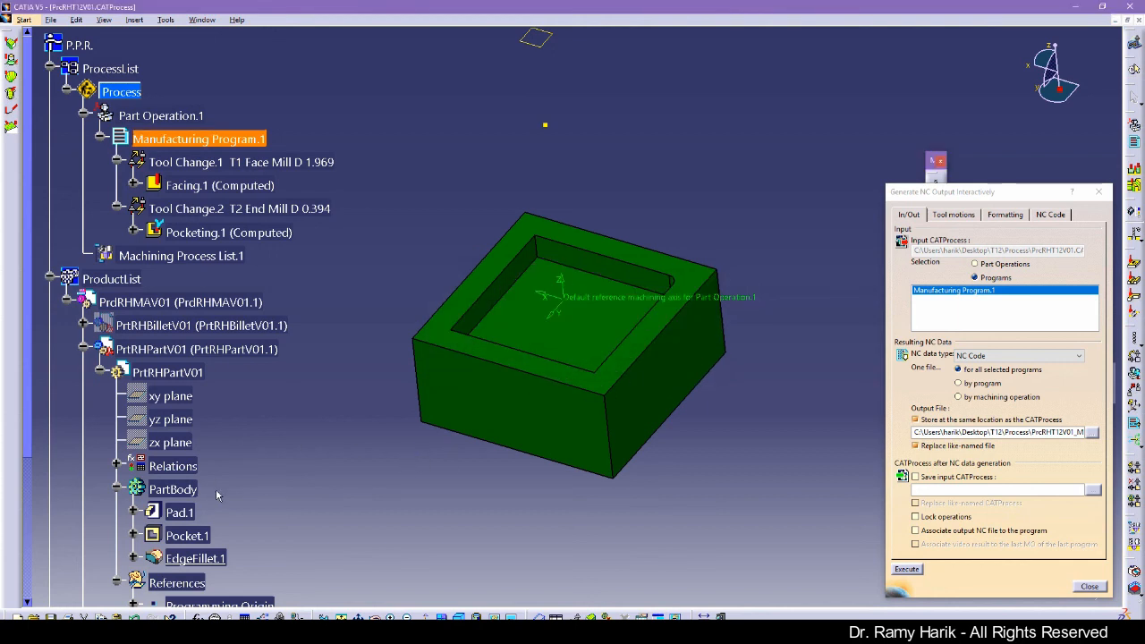
Switch to File Explorer and move the generated PrcRHT12V01_Manufacturing_Program_1 files from the T12 Process folder into the NC Code folder, leaving the CATProcess behind.
key("super")
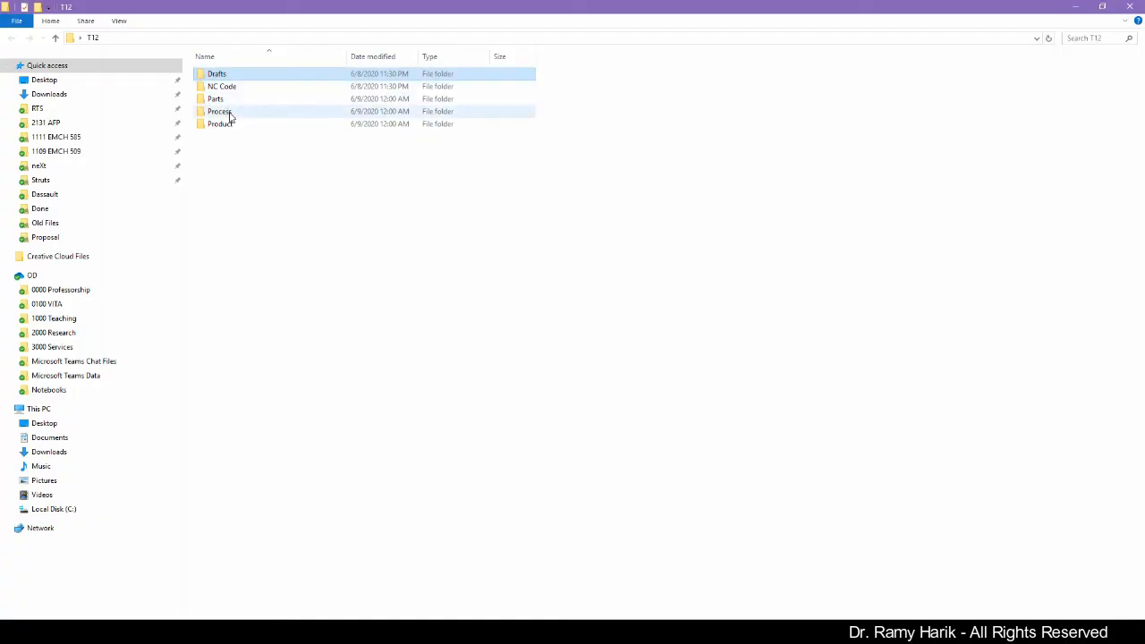
double_click(229, 114)
left_click_drag(299, 235, 254, 84)
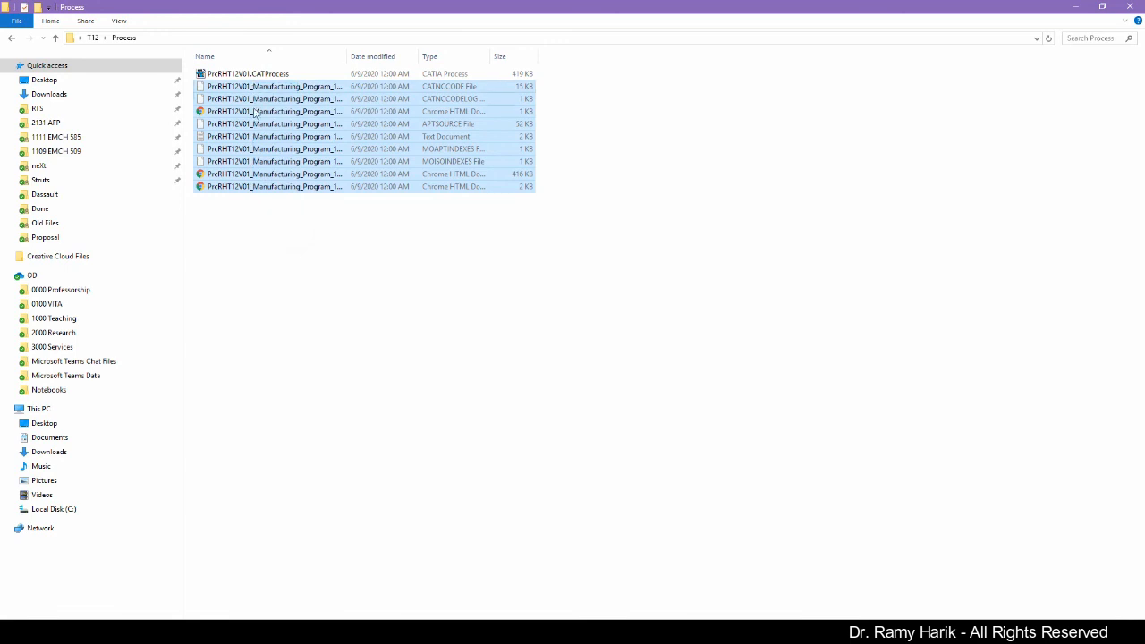
left_click(93, 38)
double_click(222, 85)
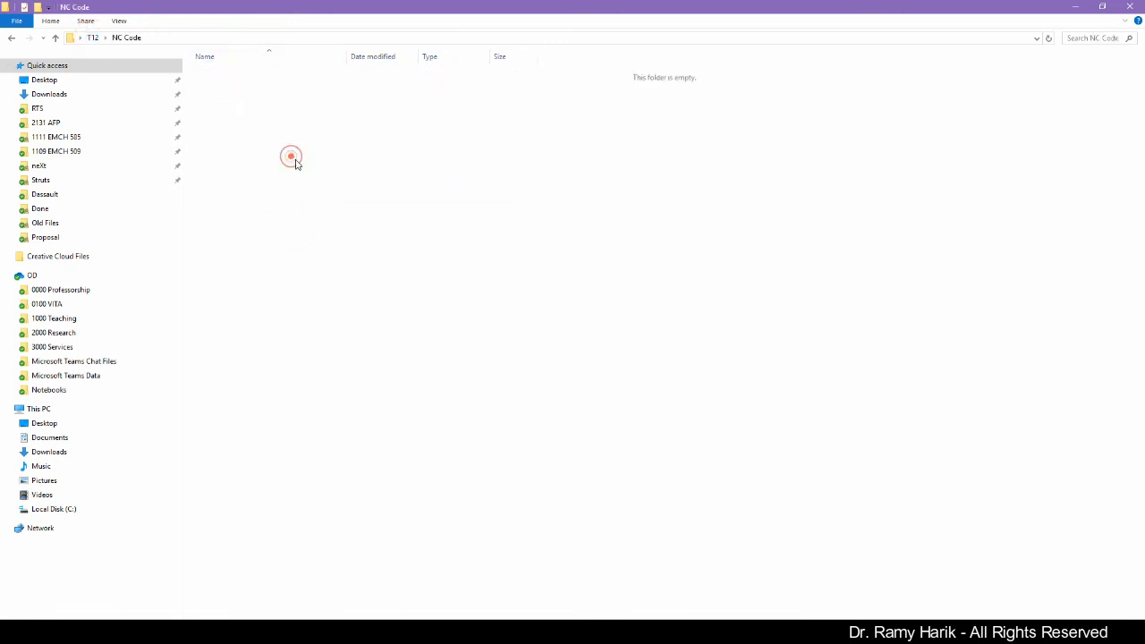
key("ctrl+a")
Open the PrcRHT12V01_Manufacturing_Program_1 CATNCCode file from the NC Code folder in Notepad.
left_click(474, 74)
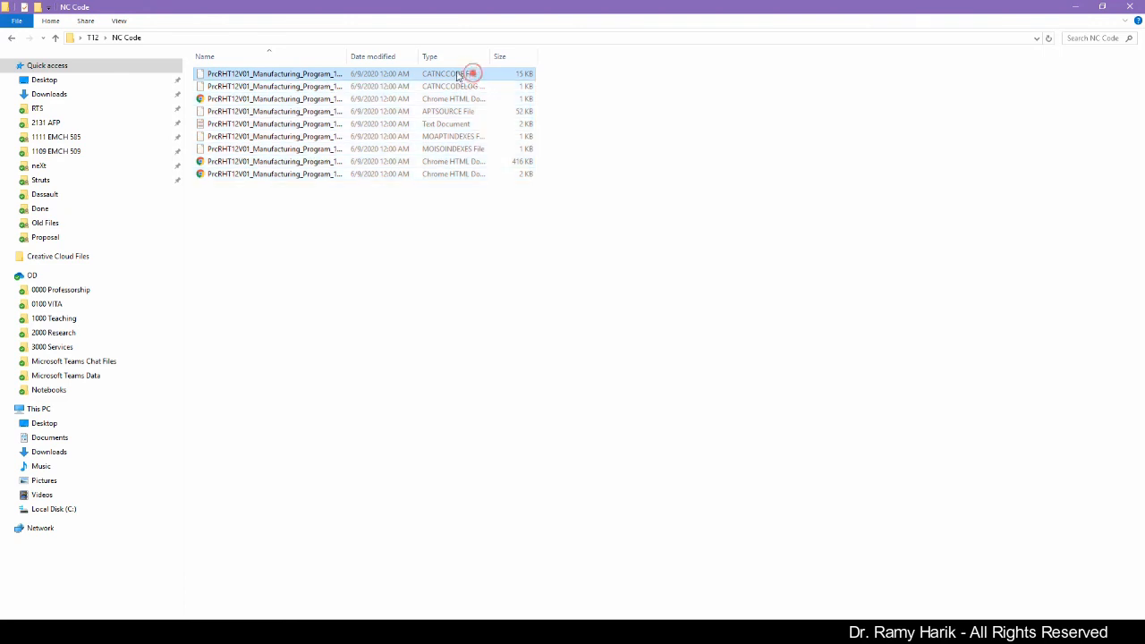
right_click(311, 76)
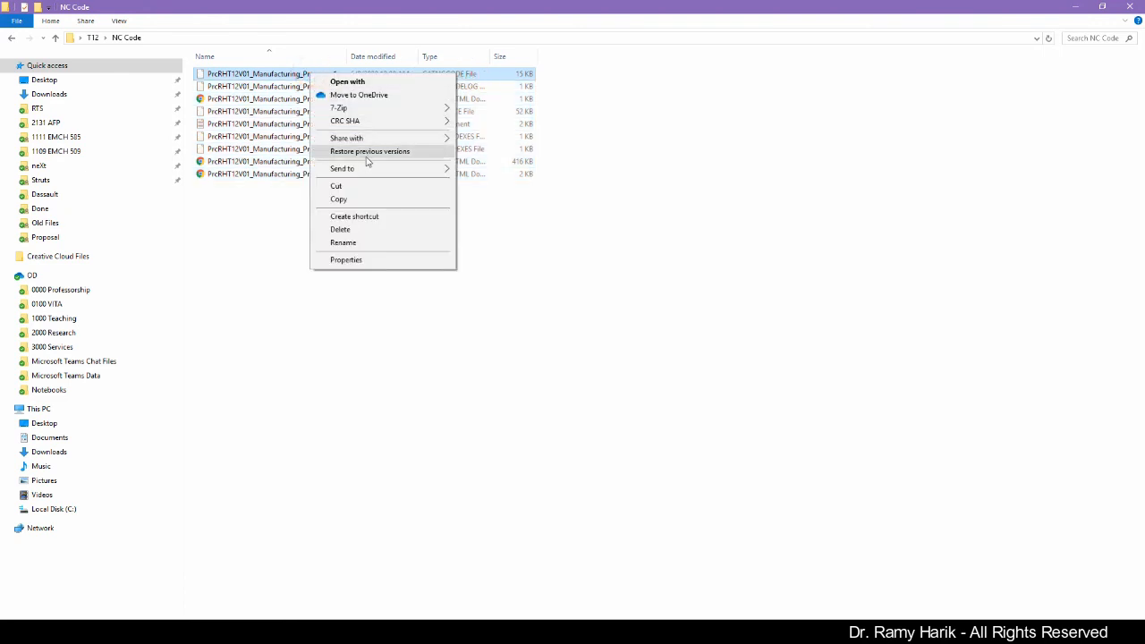
left_click(402, 82)
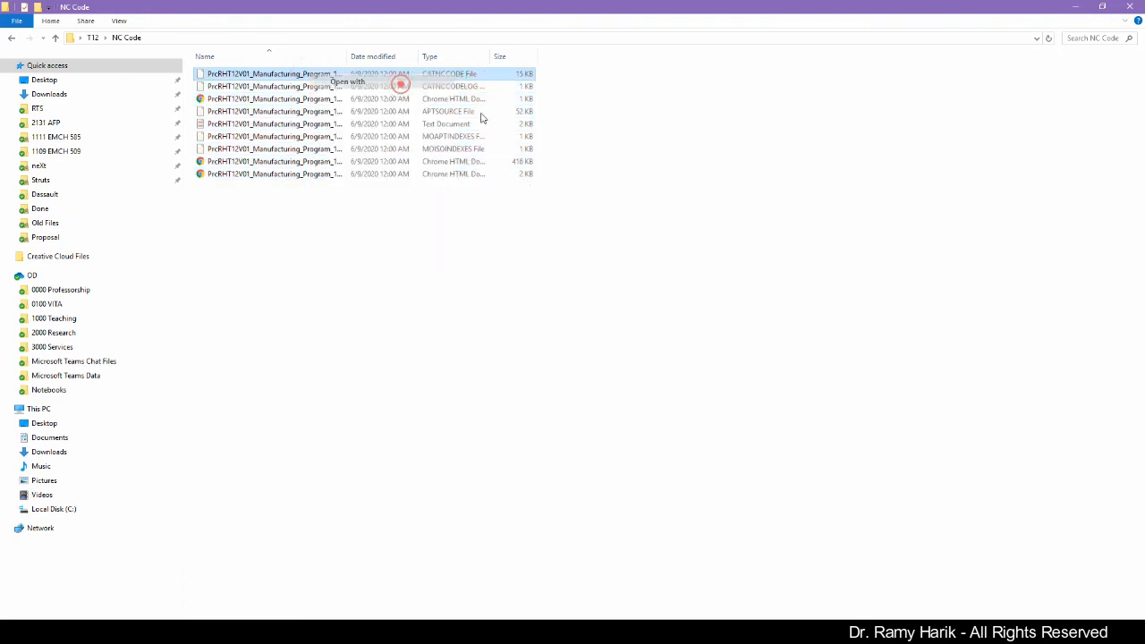
left_click(609, 303)
left_click(516, 211)
left_click(612, 304)
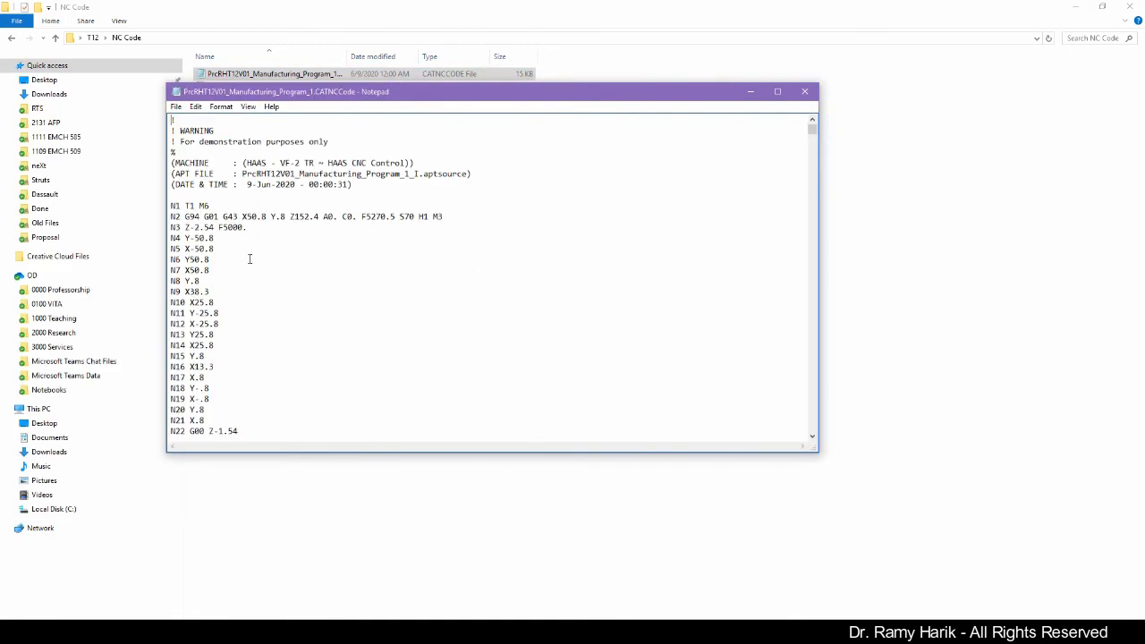
Enlarge the NC code file to full screen and examine its header, tool changes, and the motion blocks of both machining operations.
scroll(249, 257, "down", 4)
scroll(250, 255, "up", 4)
left_click(777, 91)
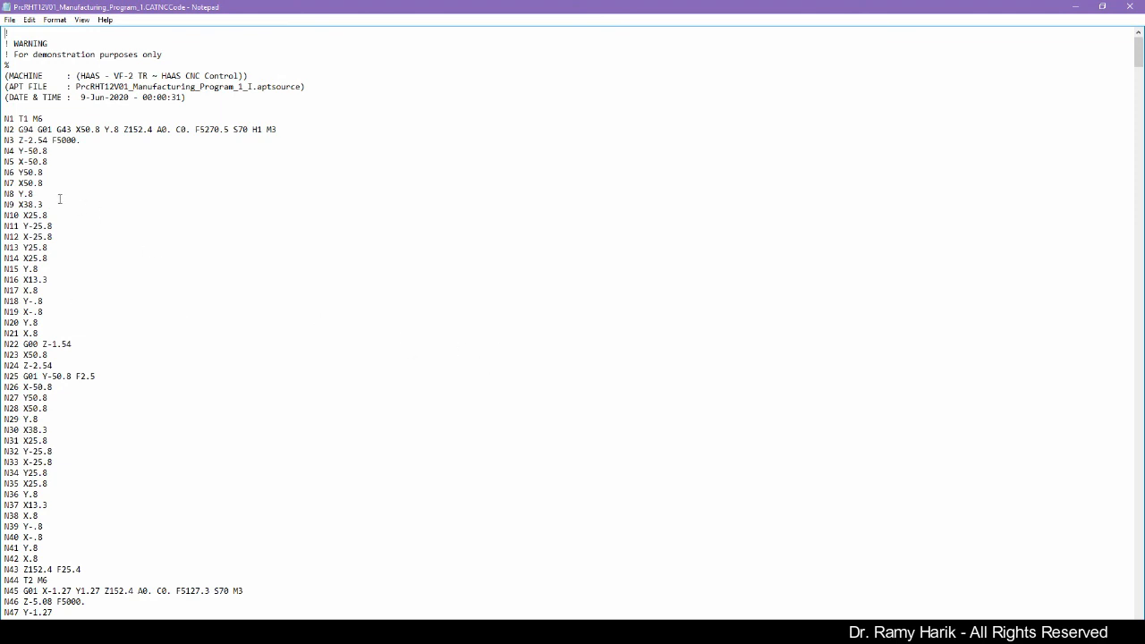
scroll(95, 481, "down", 4)
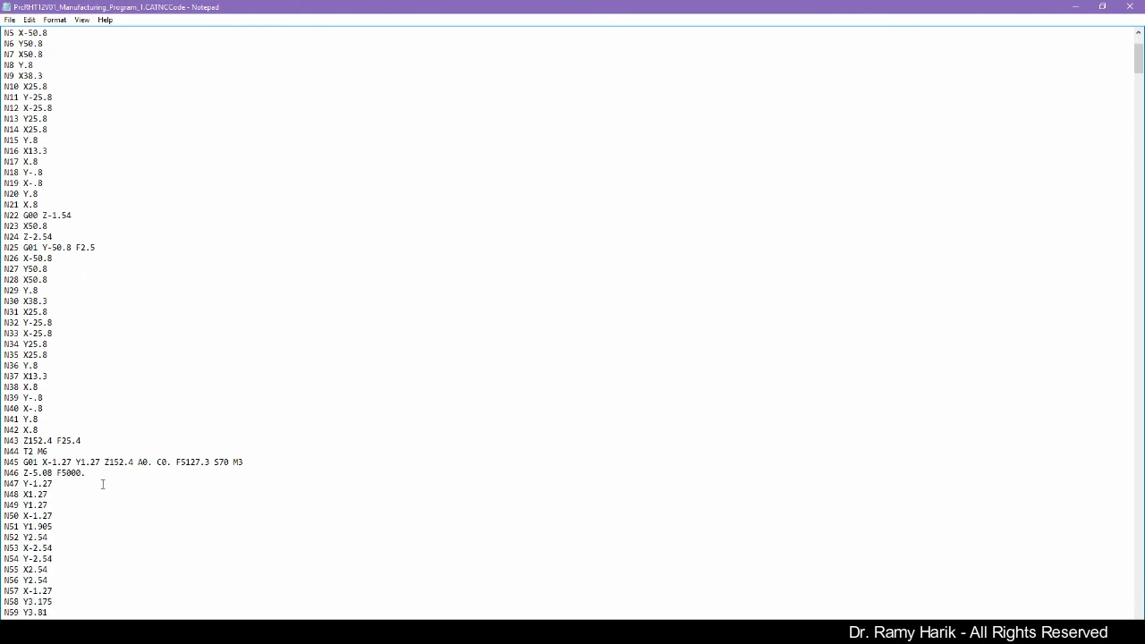
scroll(1137, 56, "up", 4)
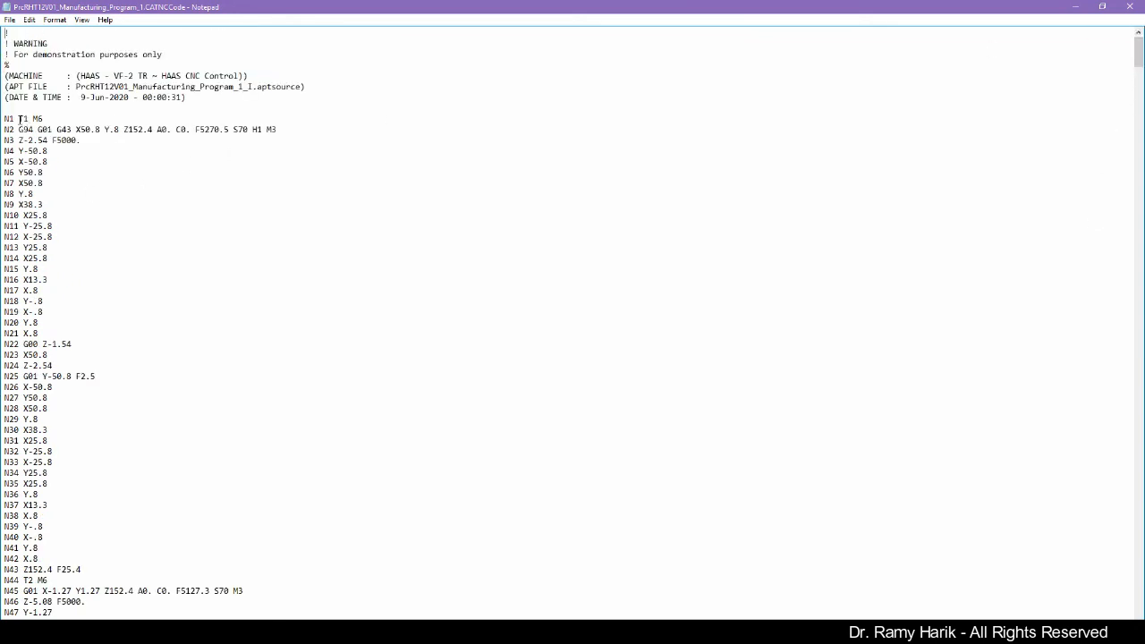
left_click_drag(17, 118, 39, 377)
left_click(77, 378)
scroll(56, 461, "down", 18)
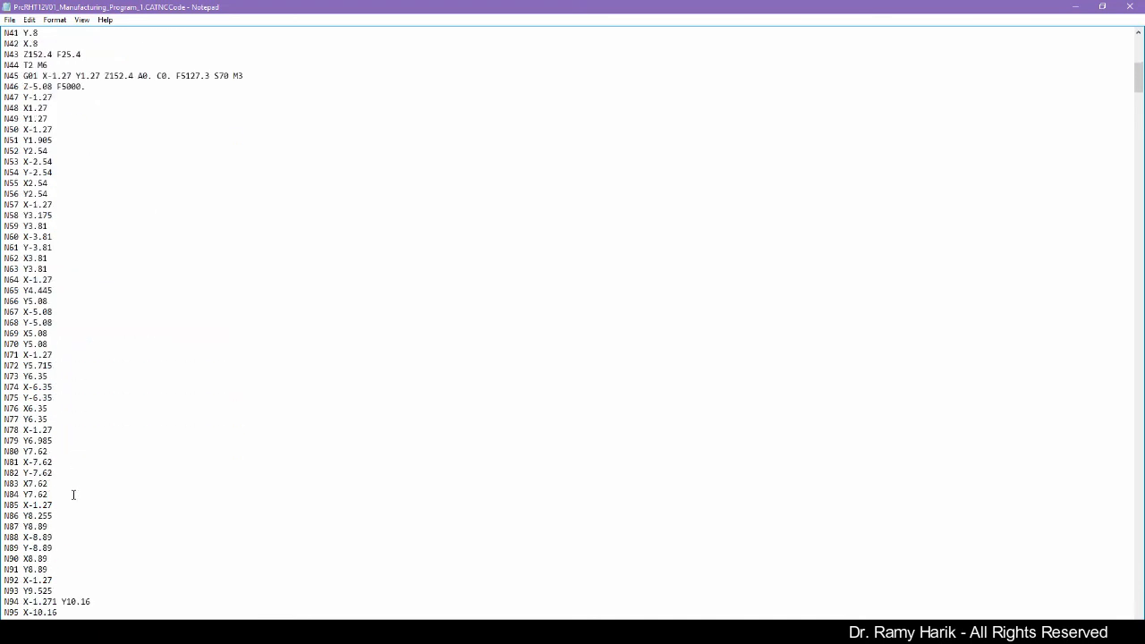